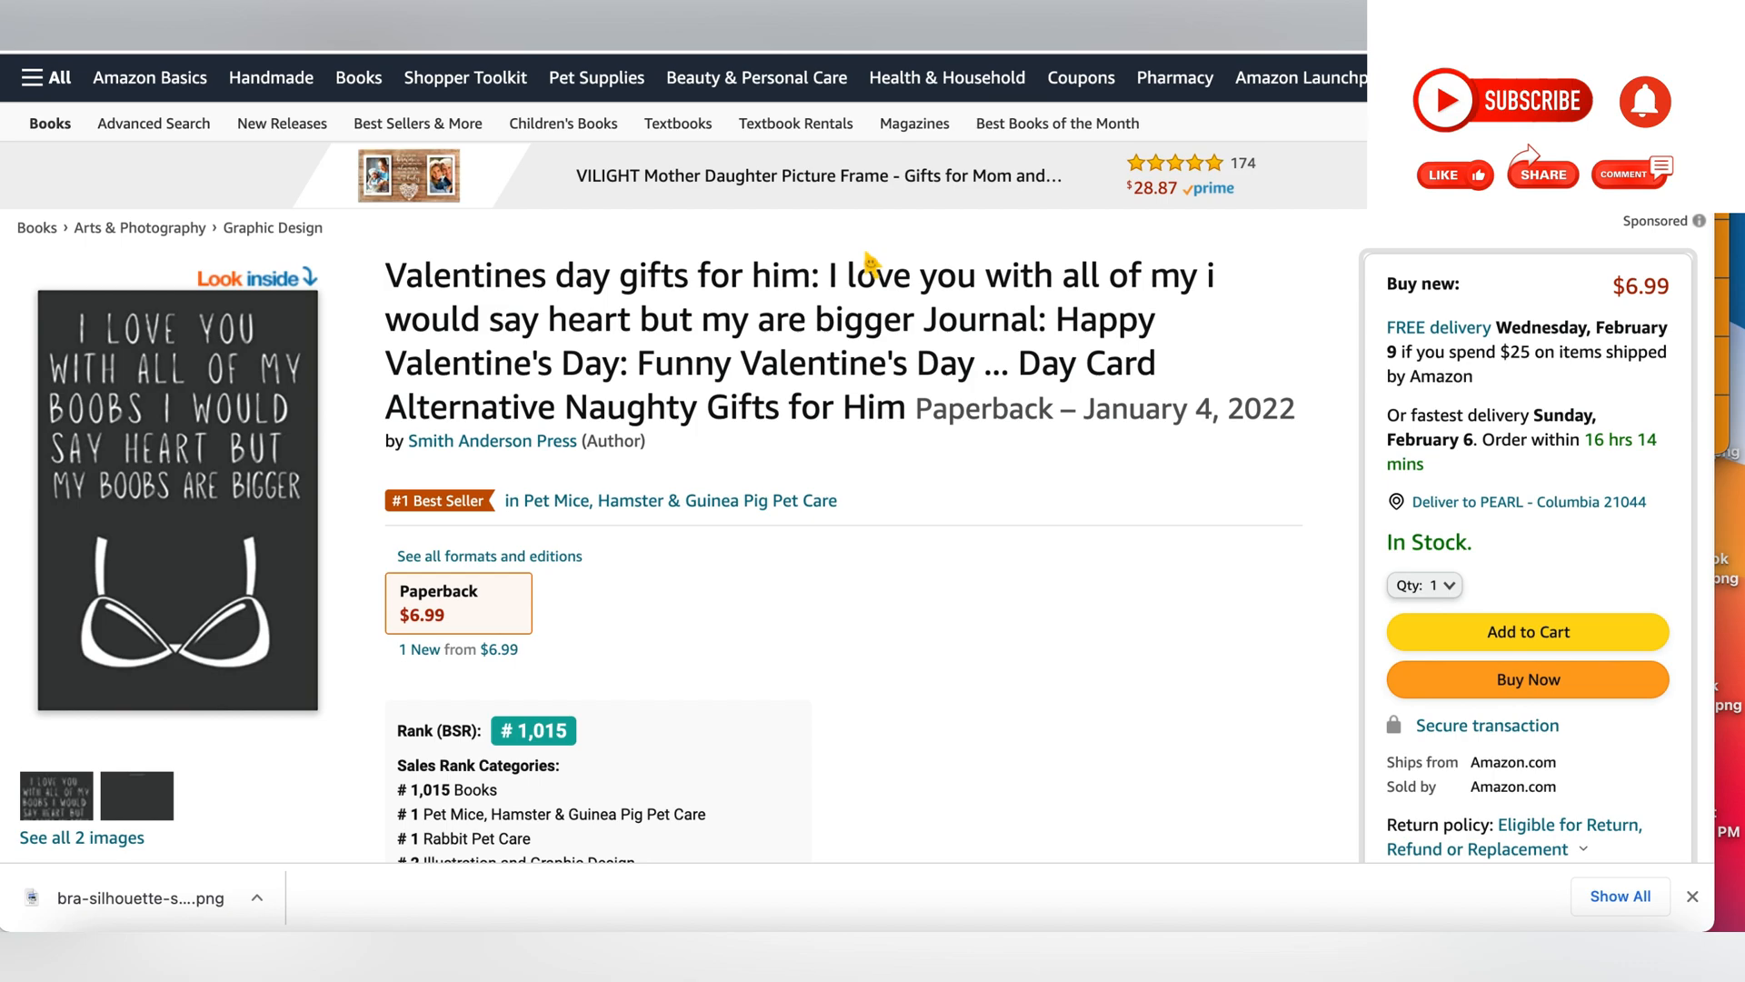
# Examine the Valentine's Day journal listing on Amazon, including its inside preview, sales ranks, estimated sales and focus keywords.
pyautogui.click(299, 300)
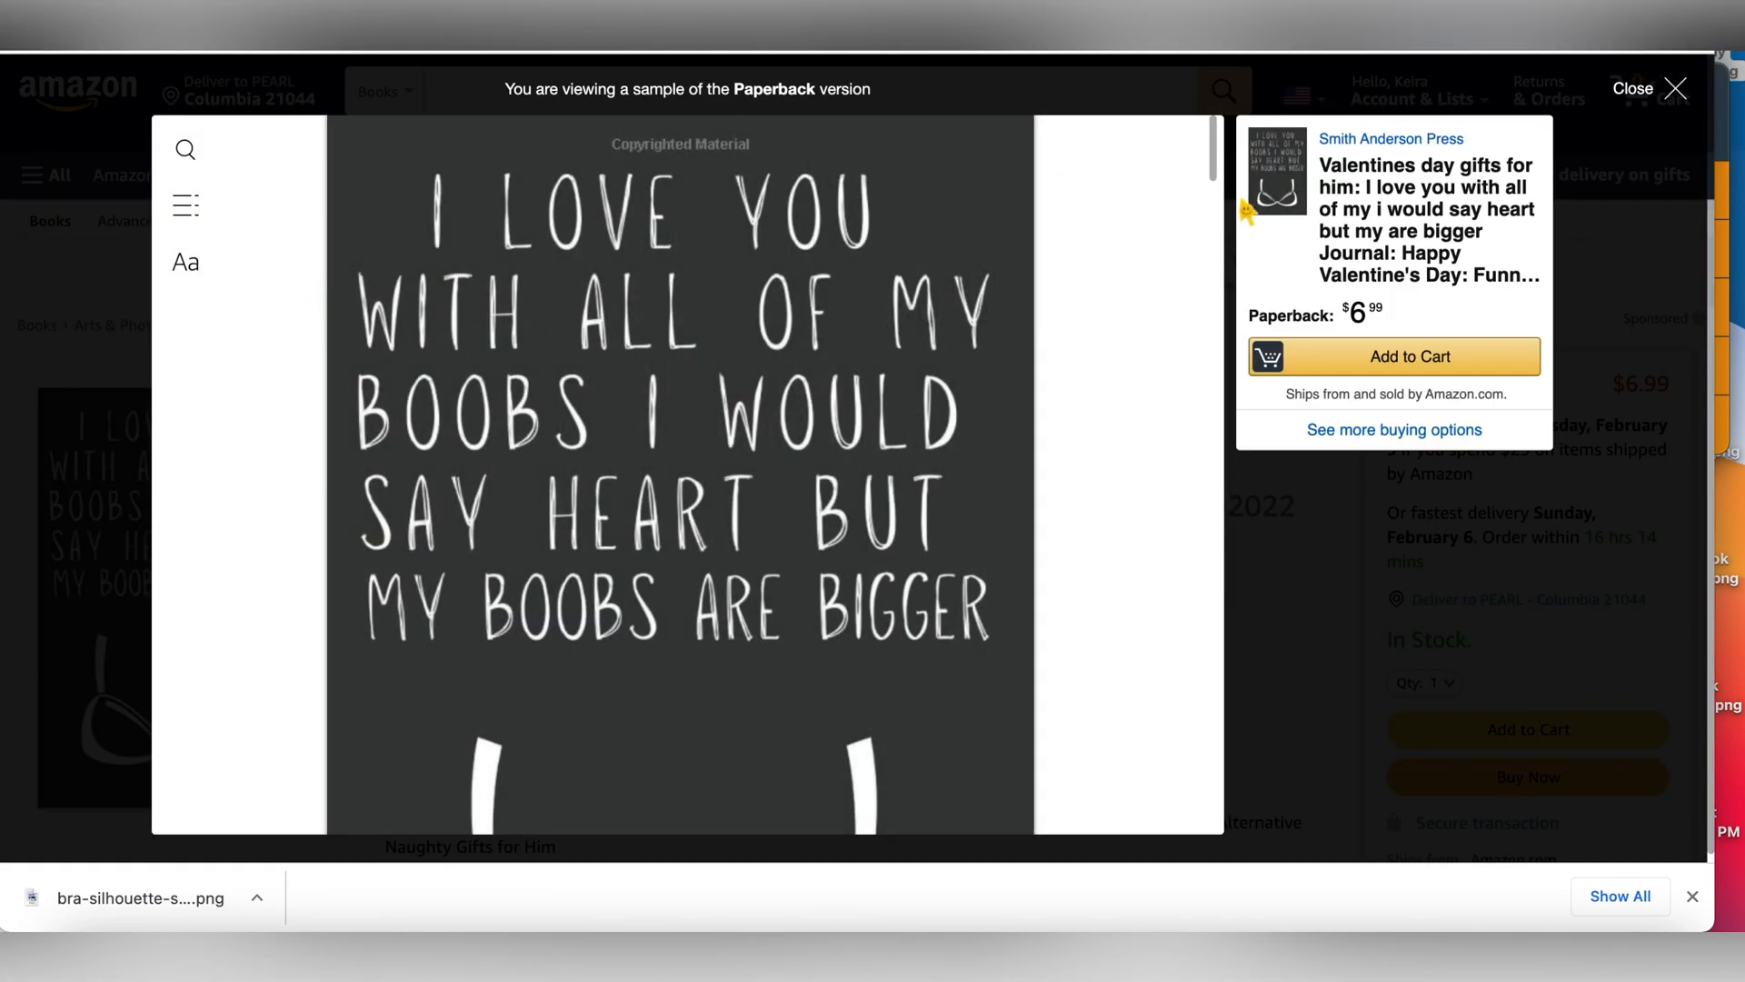
pyautogui.moveTo(1218, 182); pyautogui.dragTo(1218, 280)
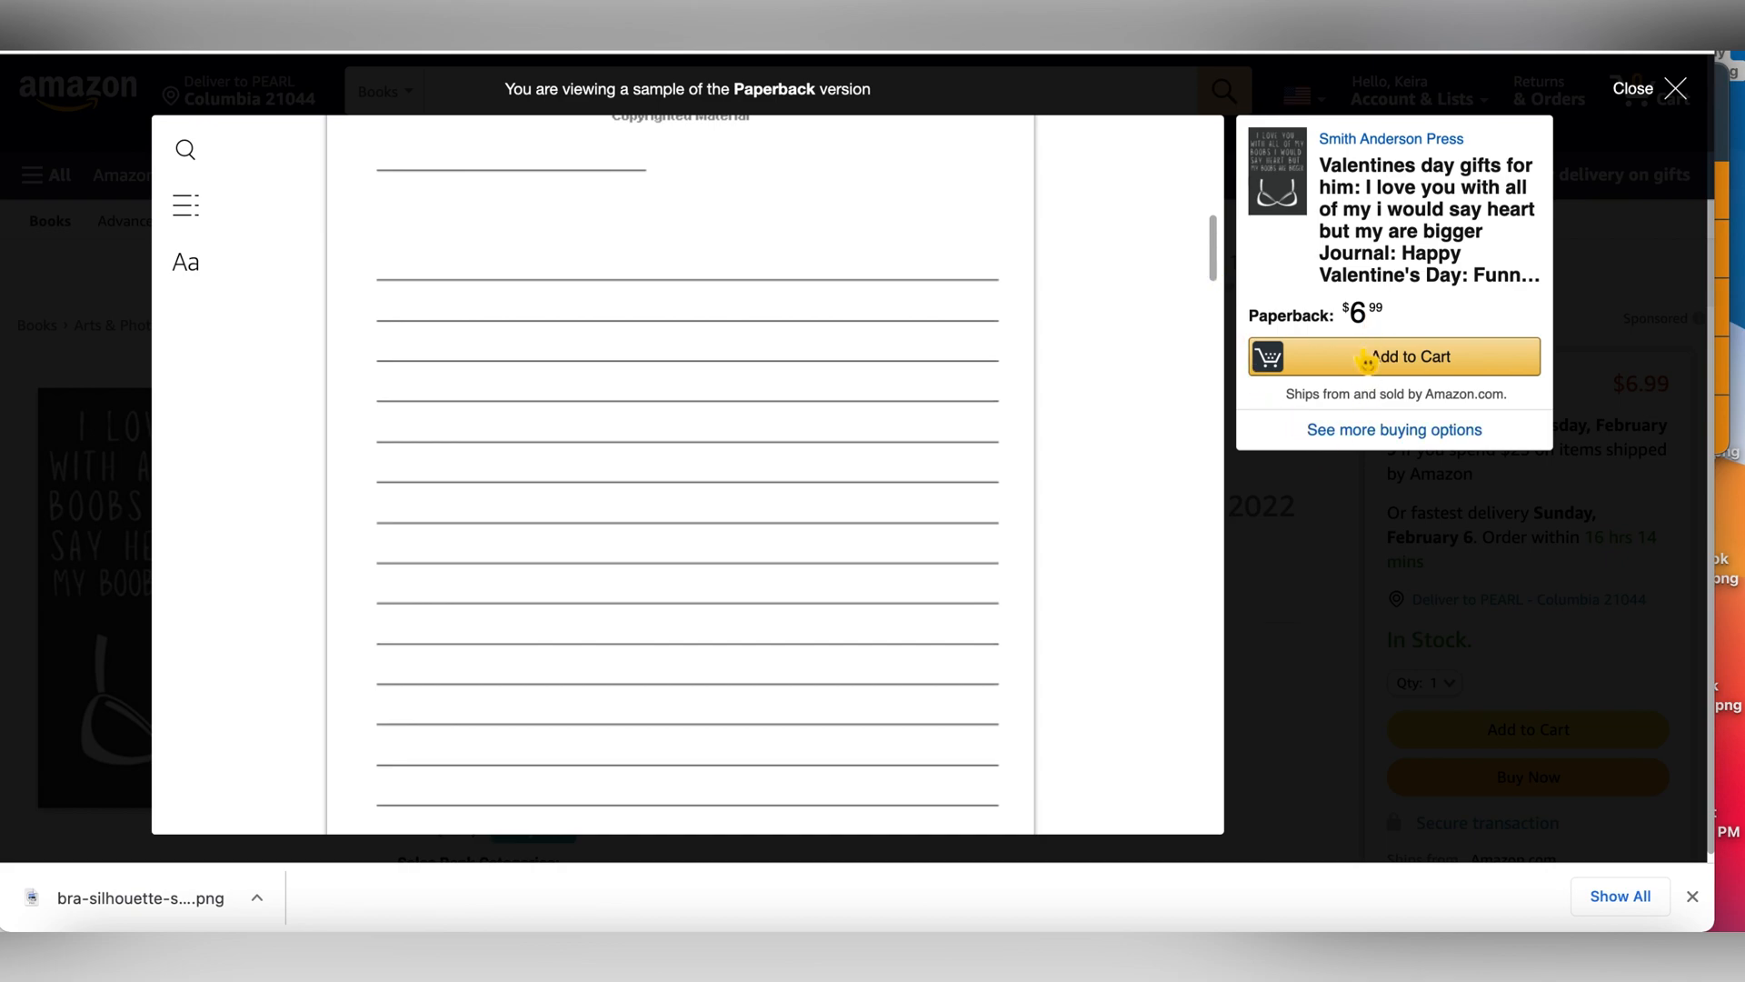
pyautogui.click(1370, 551)
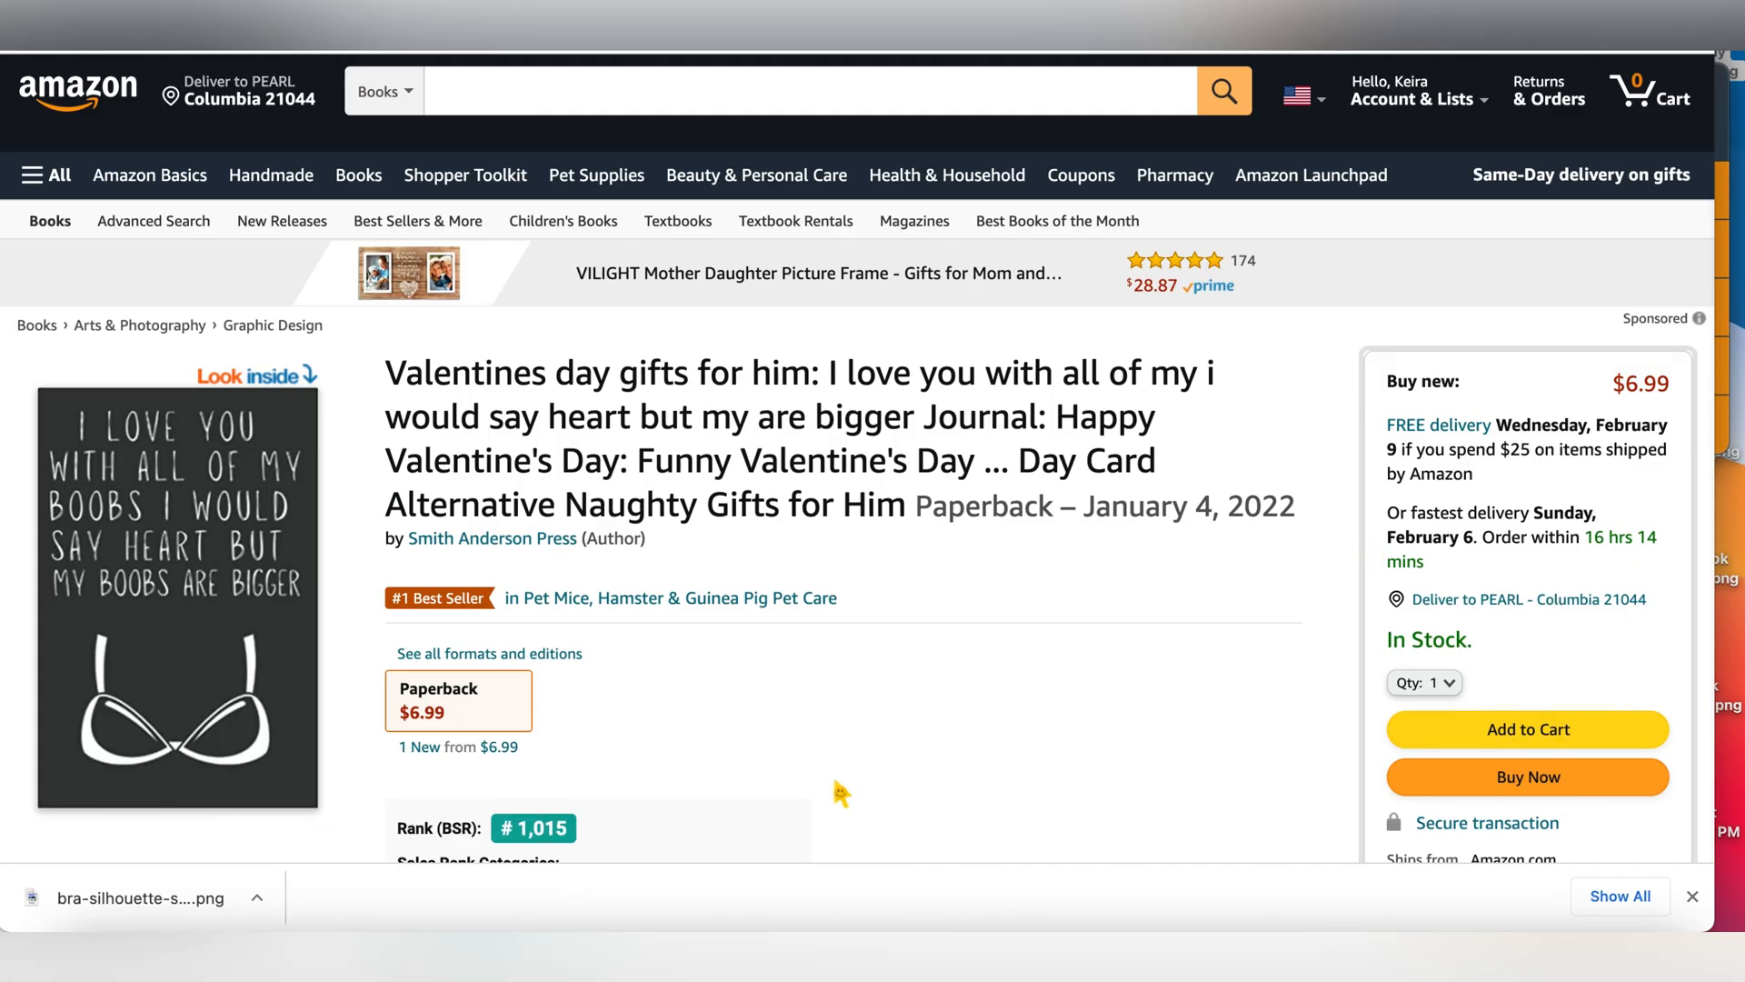
pyautogui.scroll(-2, 834, 791)
pyautogui.scroll(-5, 834, 791)
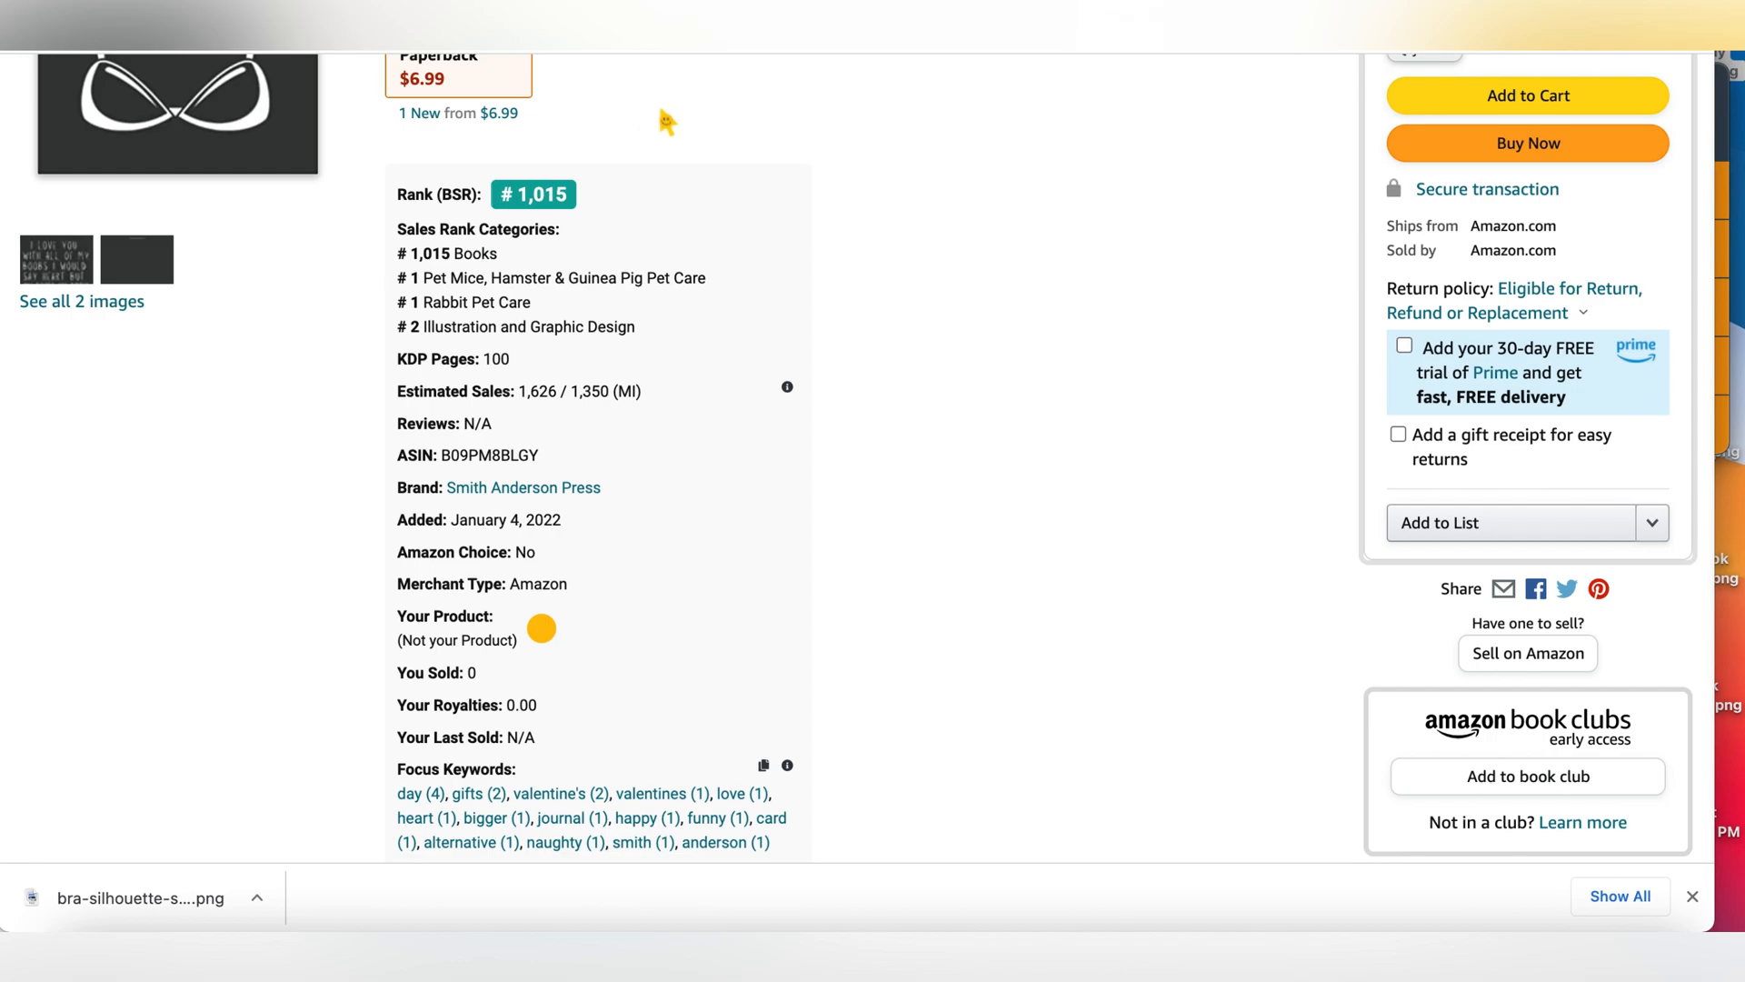
pyautogui.scroll(5, 667, 121)
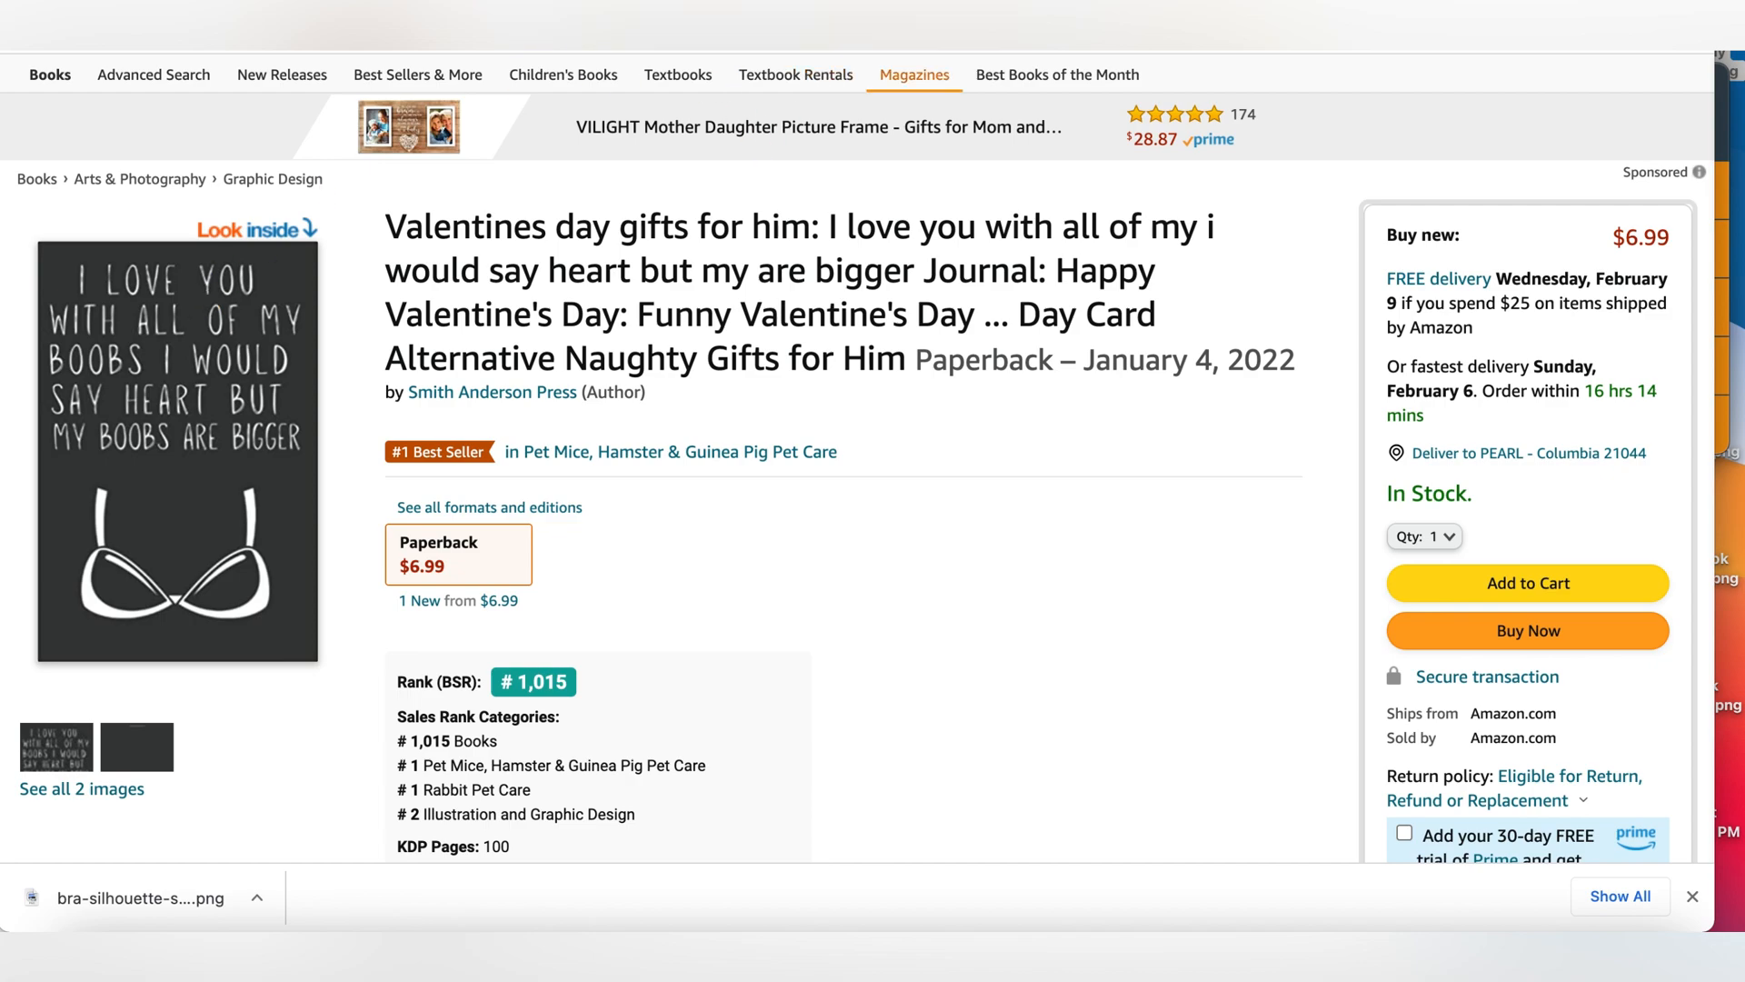
# Switch to Merch Informer, open Merch Designer from the account options, and check the journal's cover on Amazon for reference.
pyautogui.hotkey('ctrl', 'Tab')
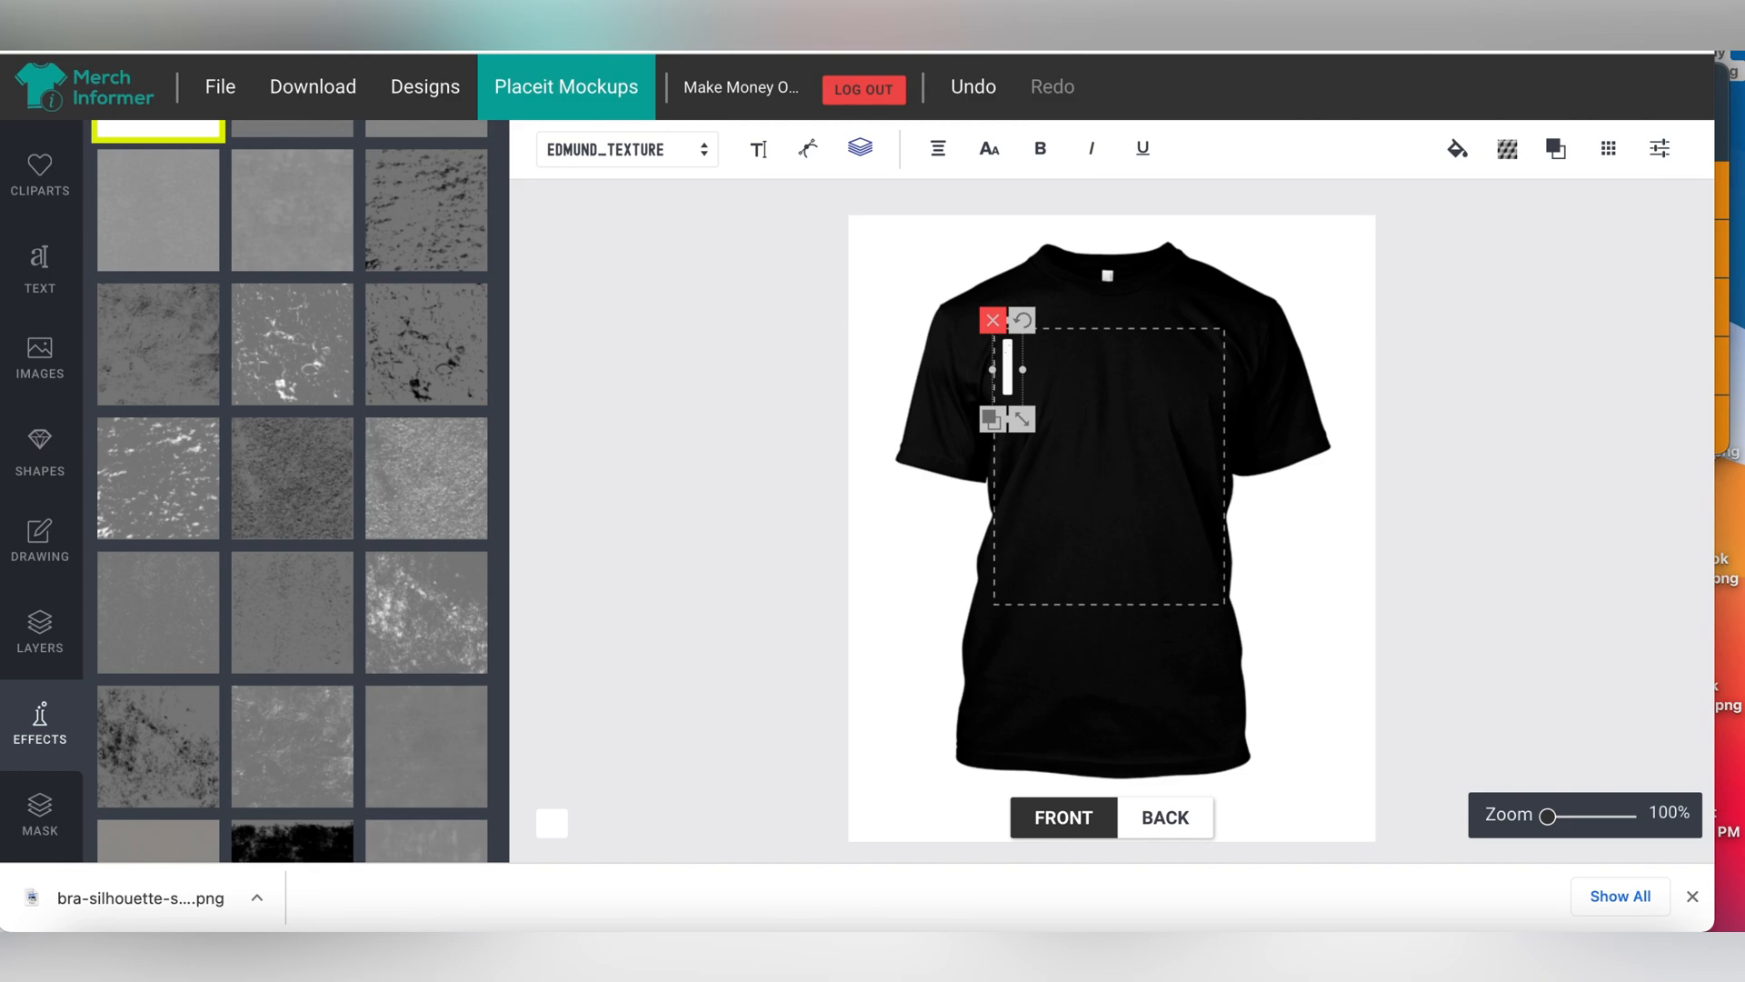
pyautogui.hotkey('ctrl', 'Tab')
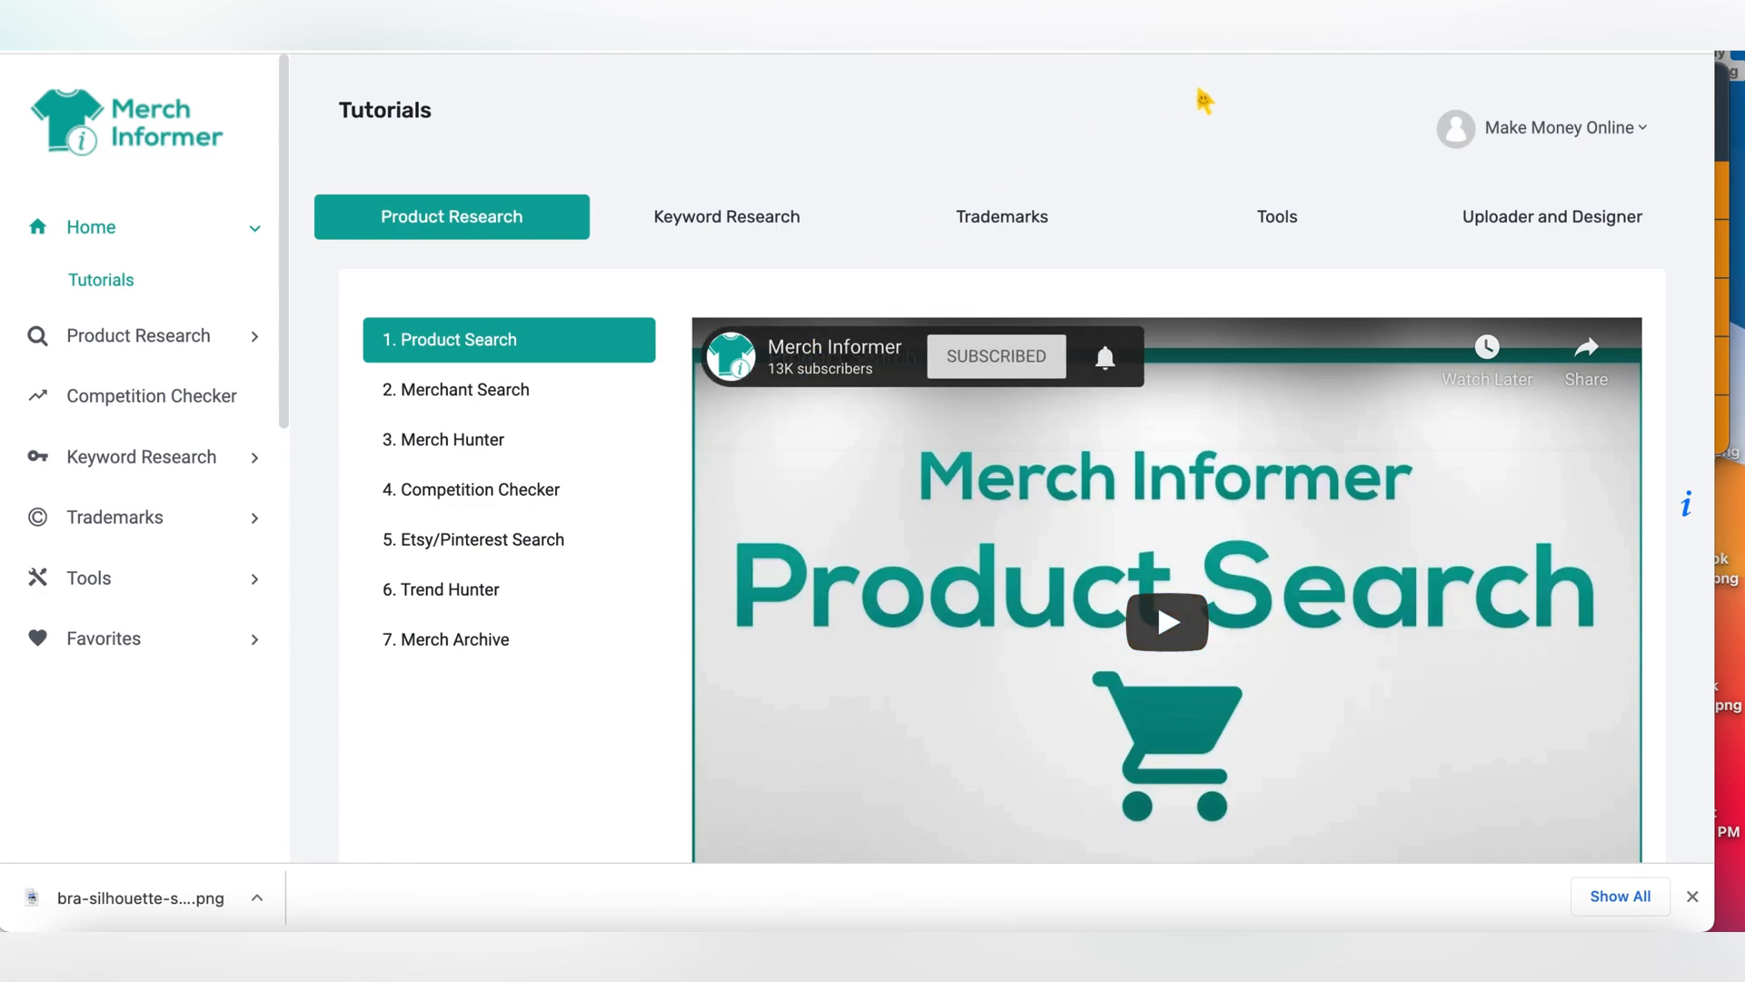
pyautogui.click(1559, 144)
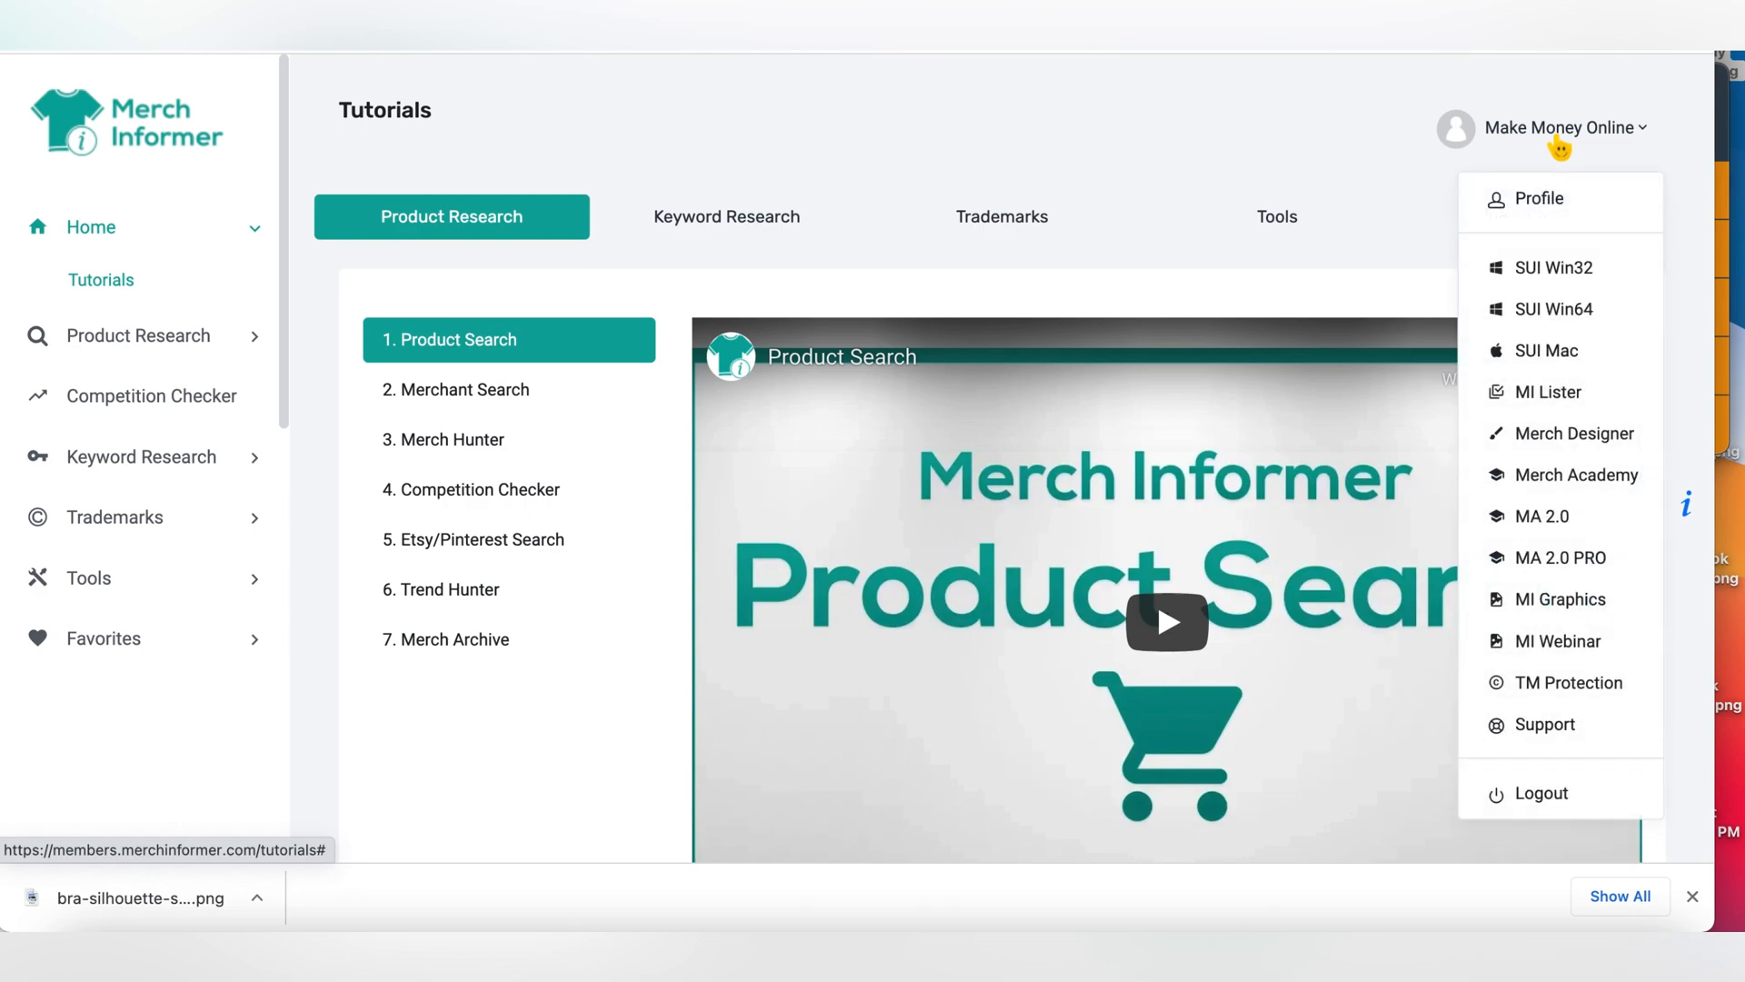
pyautogui.click(1570, 452)
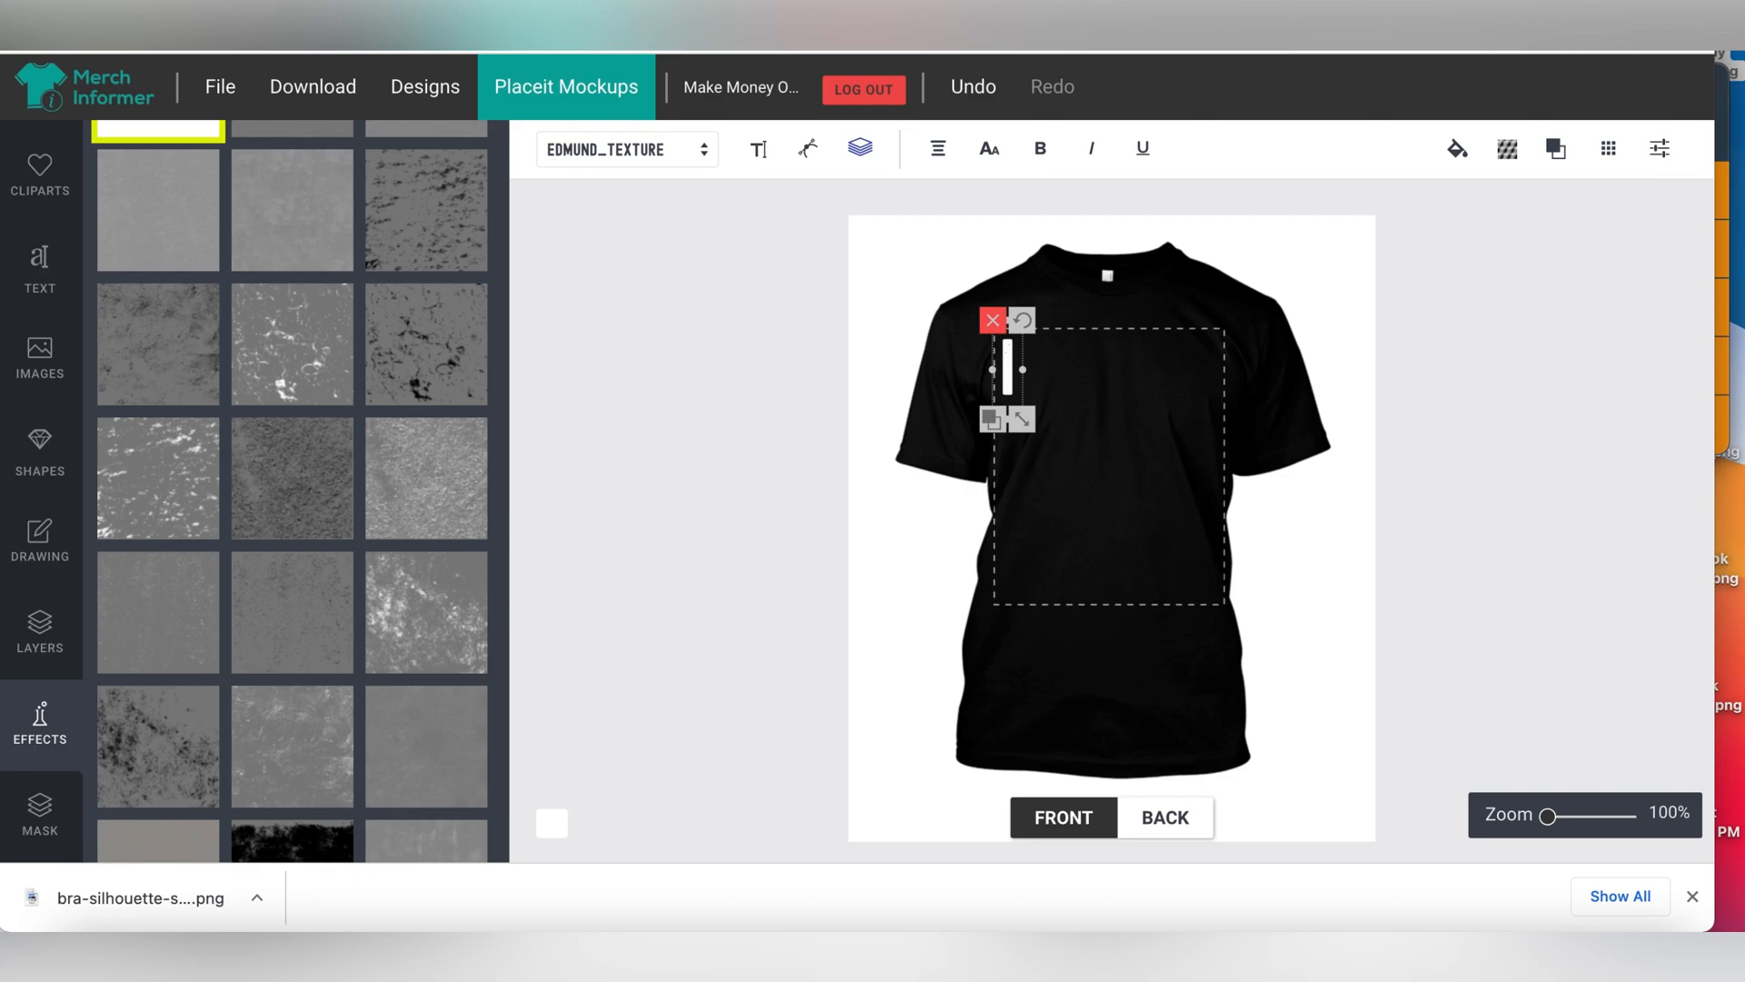
pyautogui.hotkey('ctrl', 'Tab')
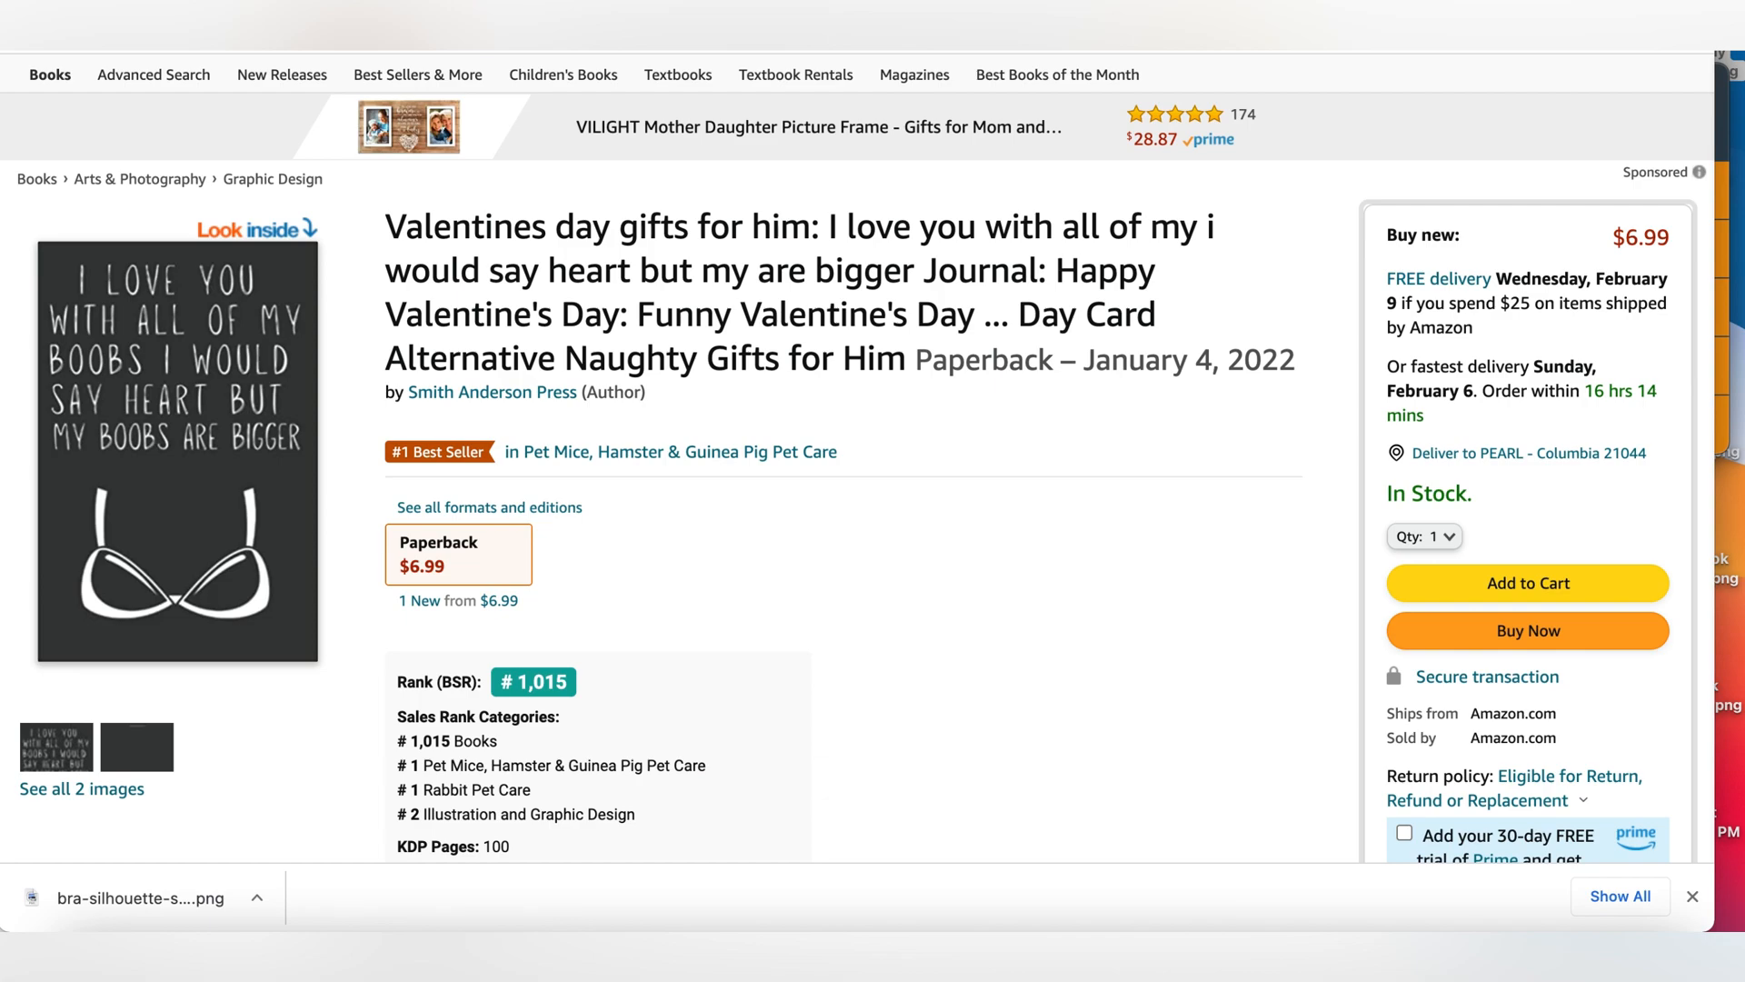
# Return to Merch Designer and browse its text styles and font list down to the uploaded EDMUND_TEXTURE font.
pyautogui.hotkey('ctrl', 'shift', 'Tab')
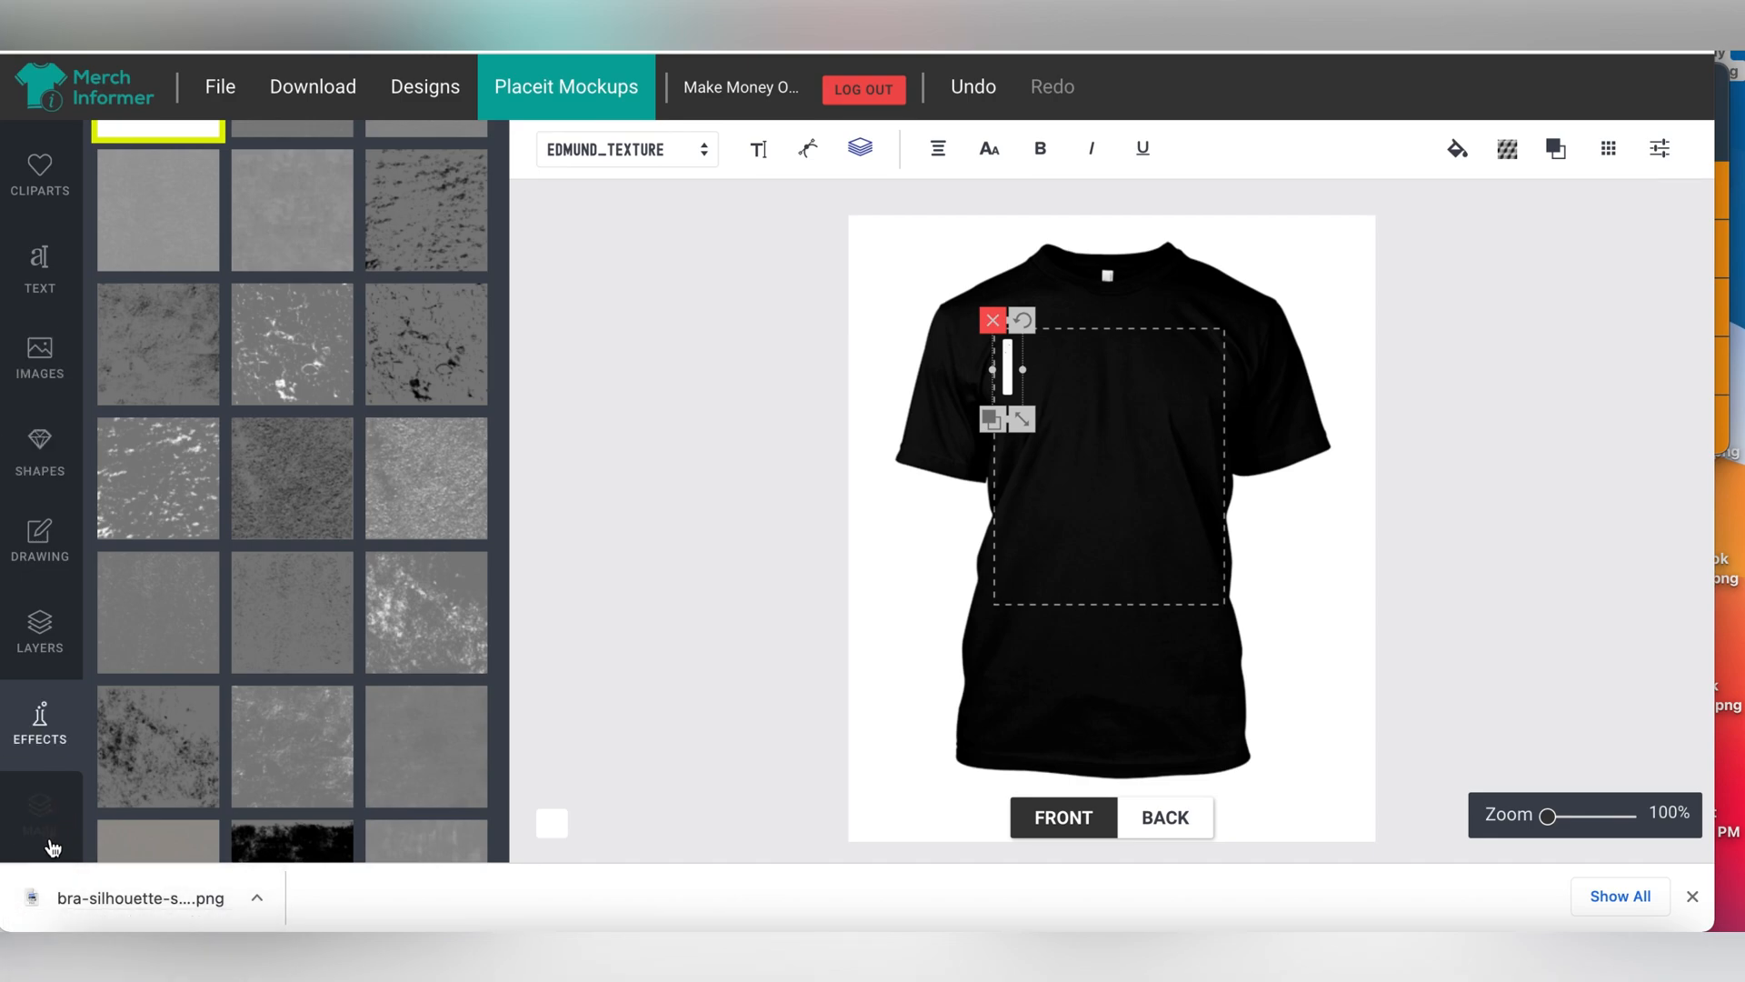
pyautogui.click(43, 297)
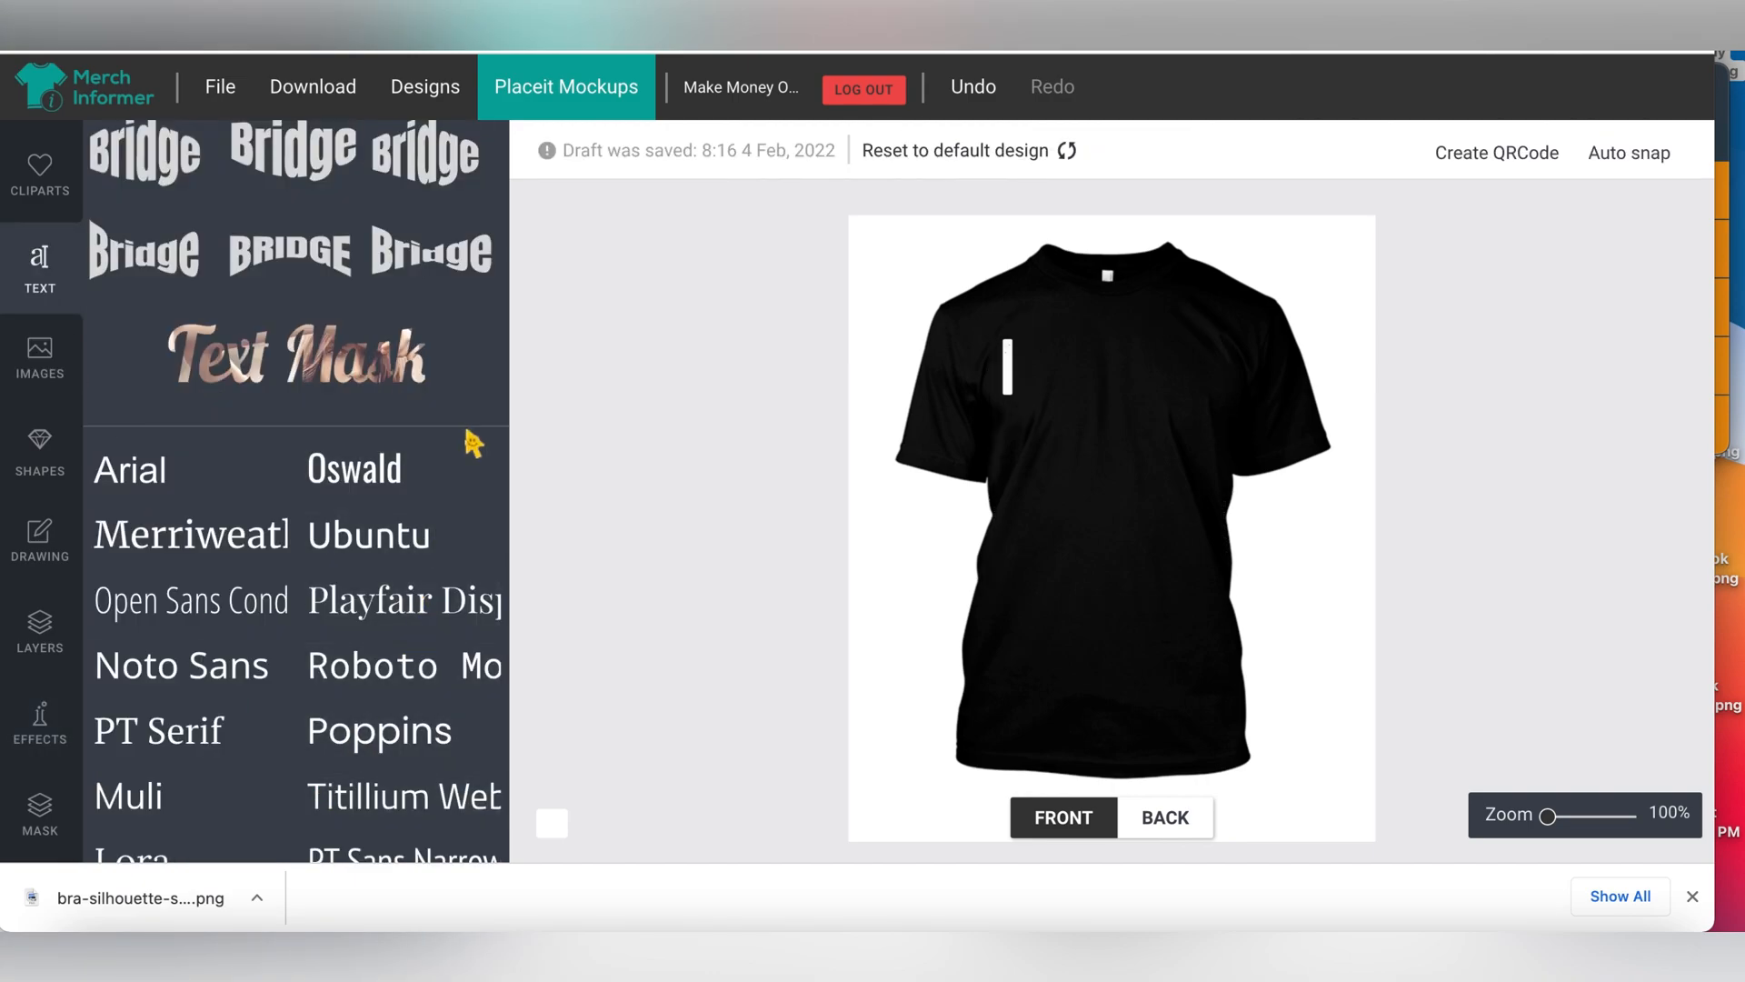
pyautogui.scroll(-4, 473, 444)
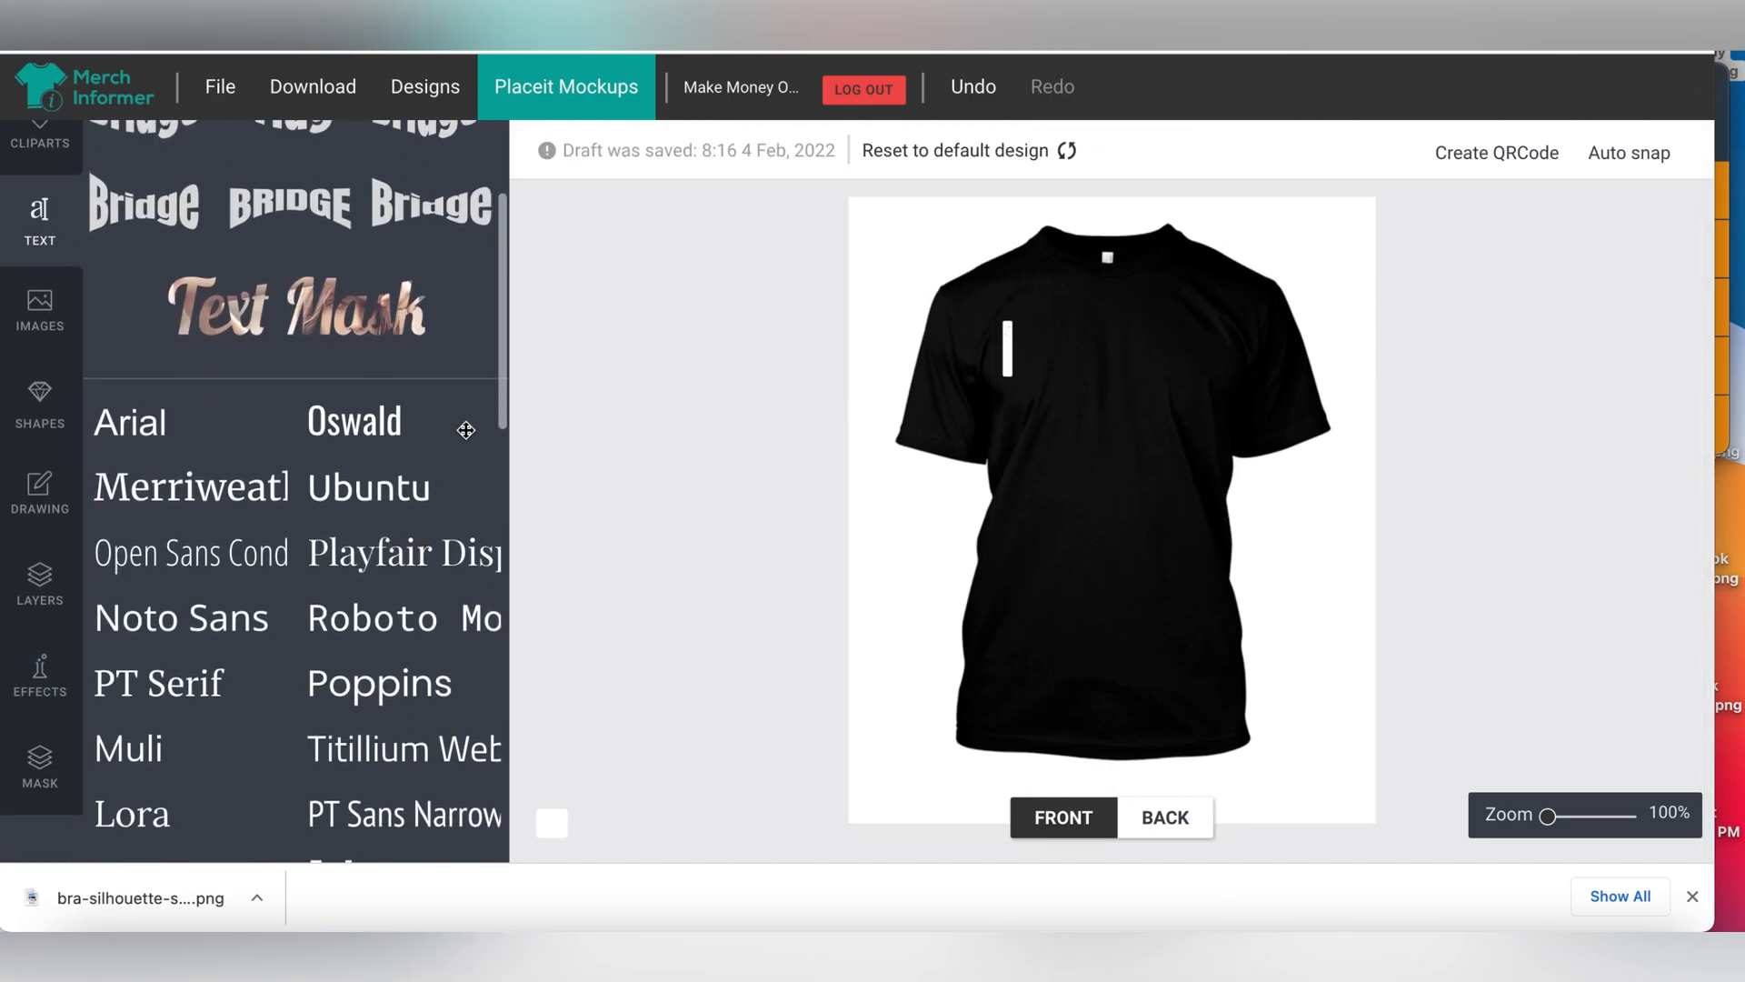
pyautogui.scroll(-6, 473, 444)
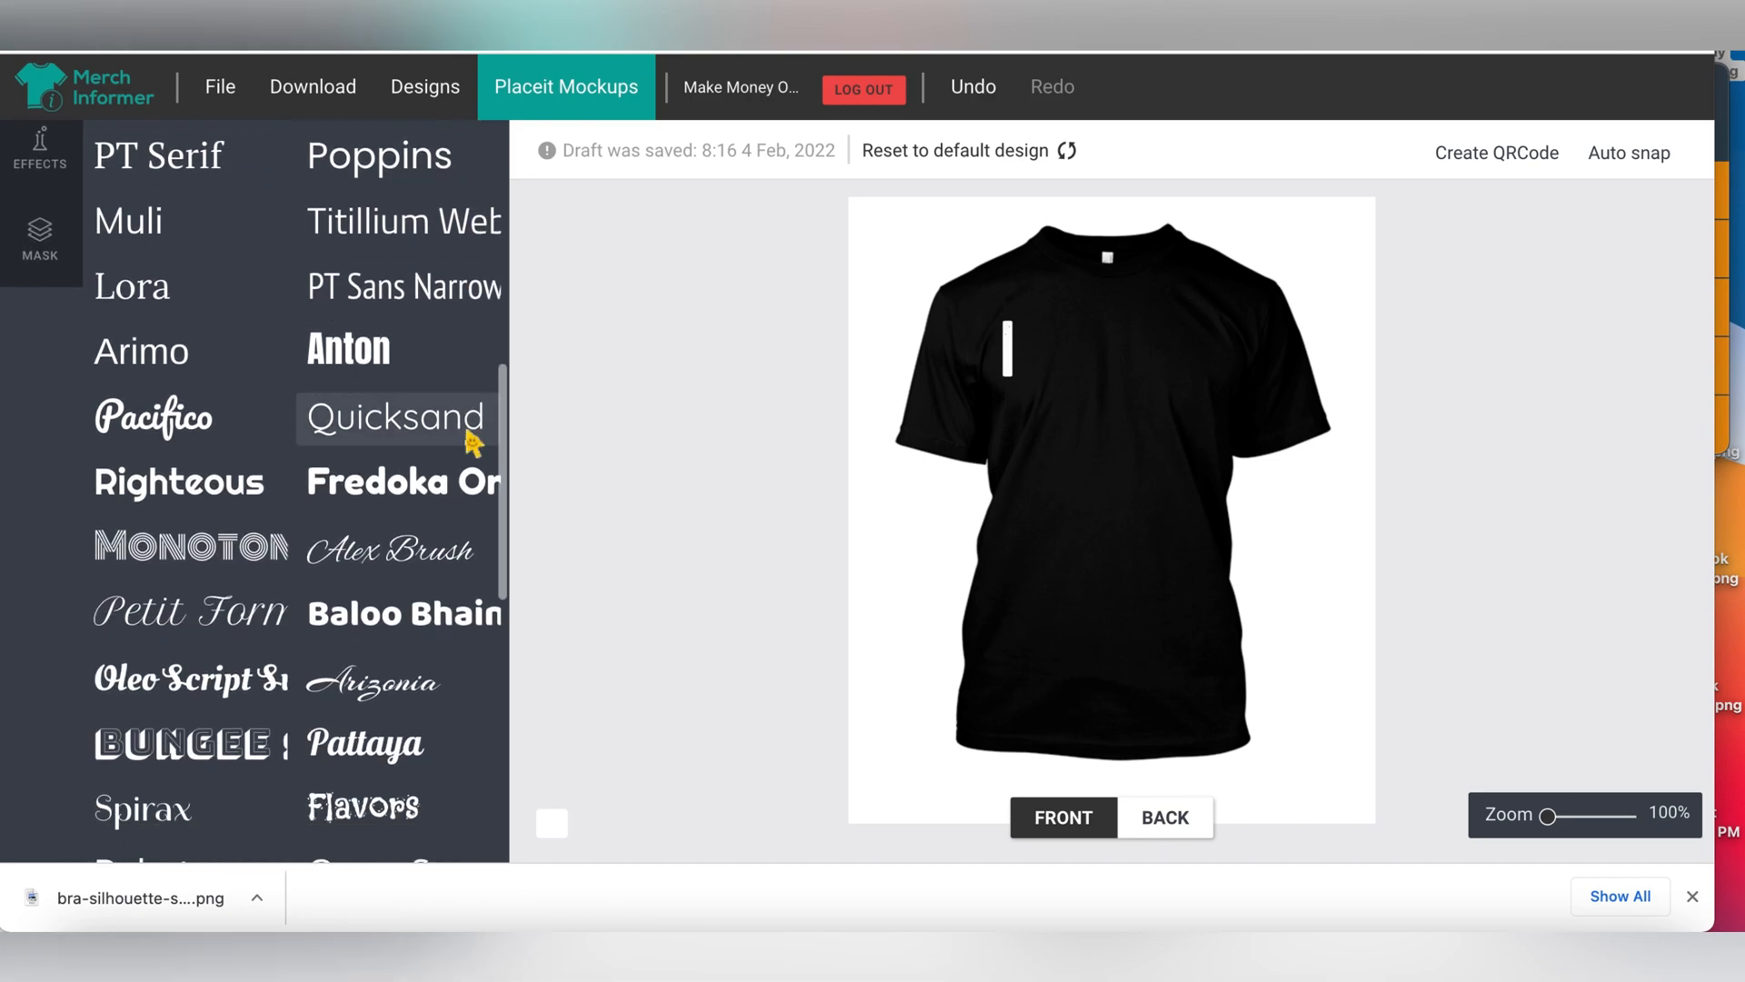
pyautogui.scroll(-3, 472, 443)
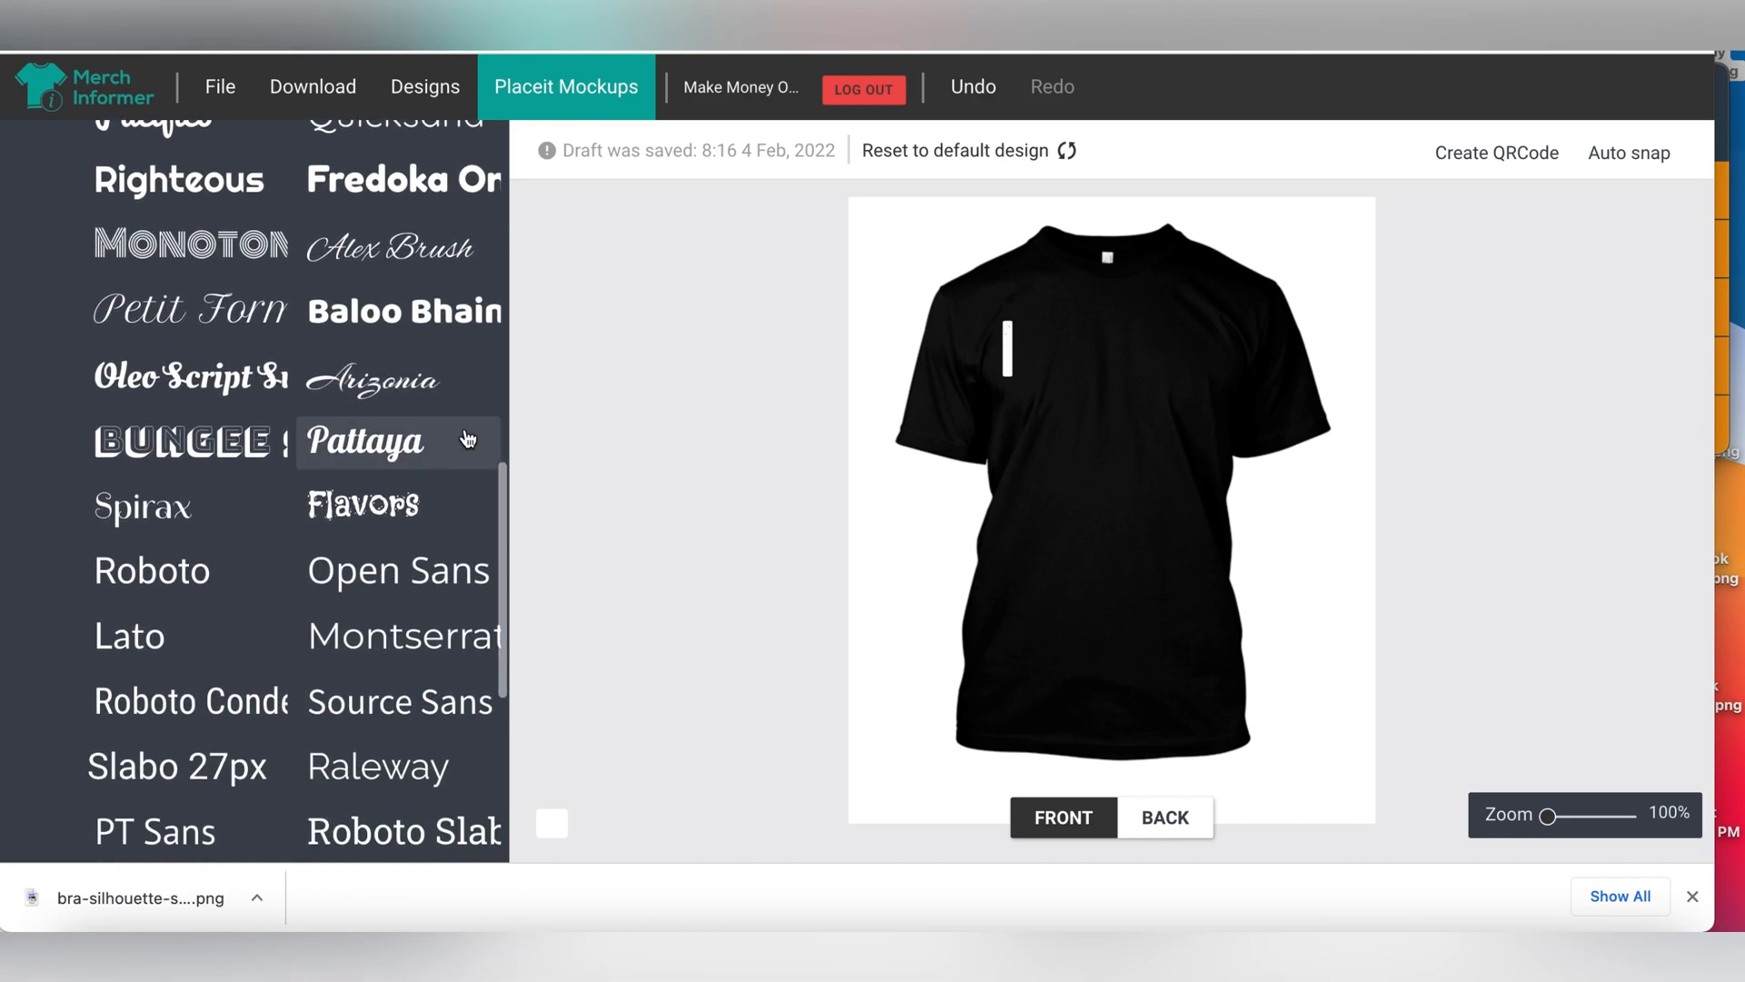
pyautogui.scroll(-4, 473, 444)
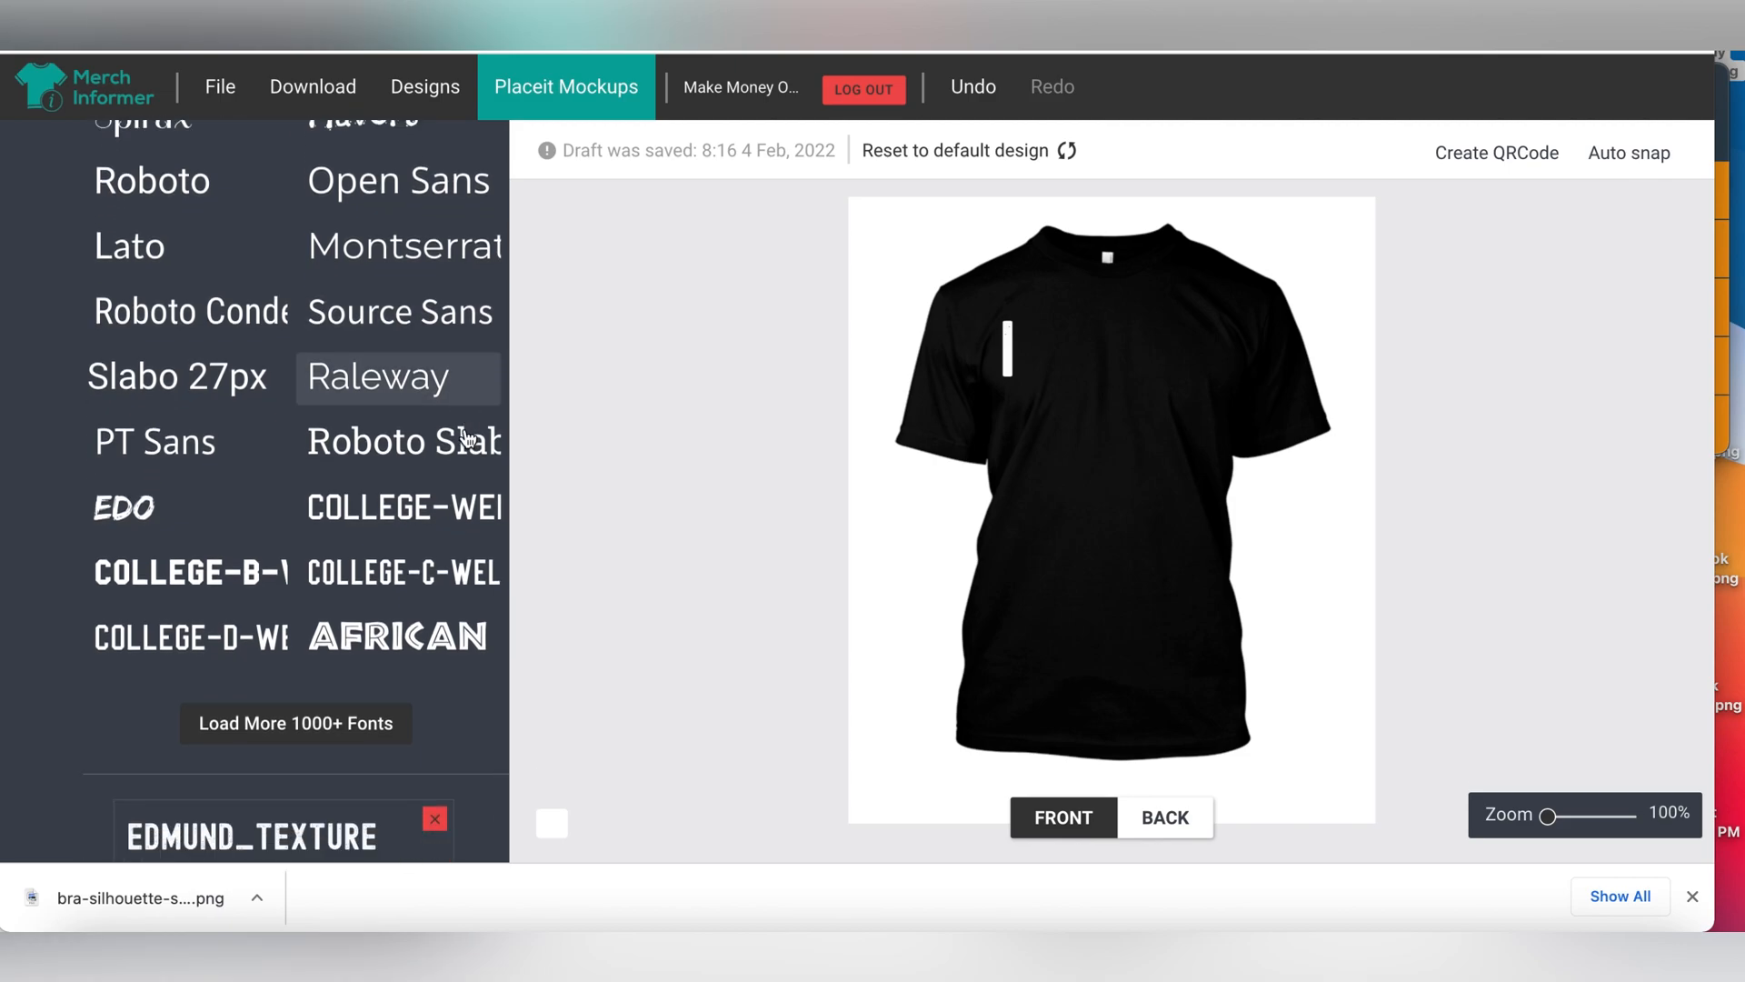
pyautogui.scroll(-1, 466, 438)
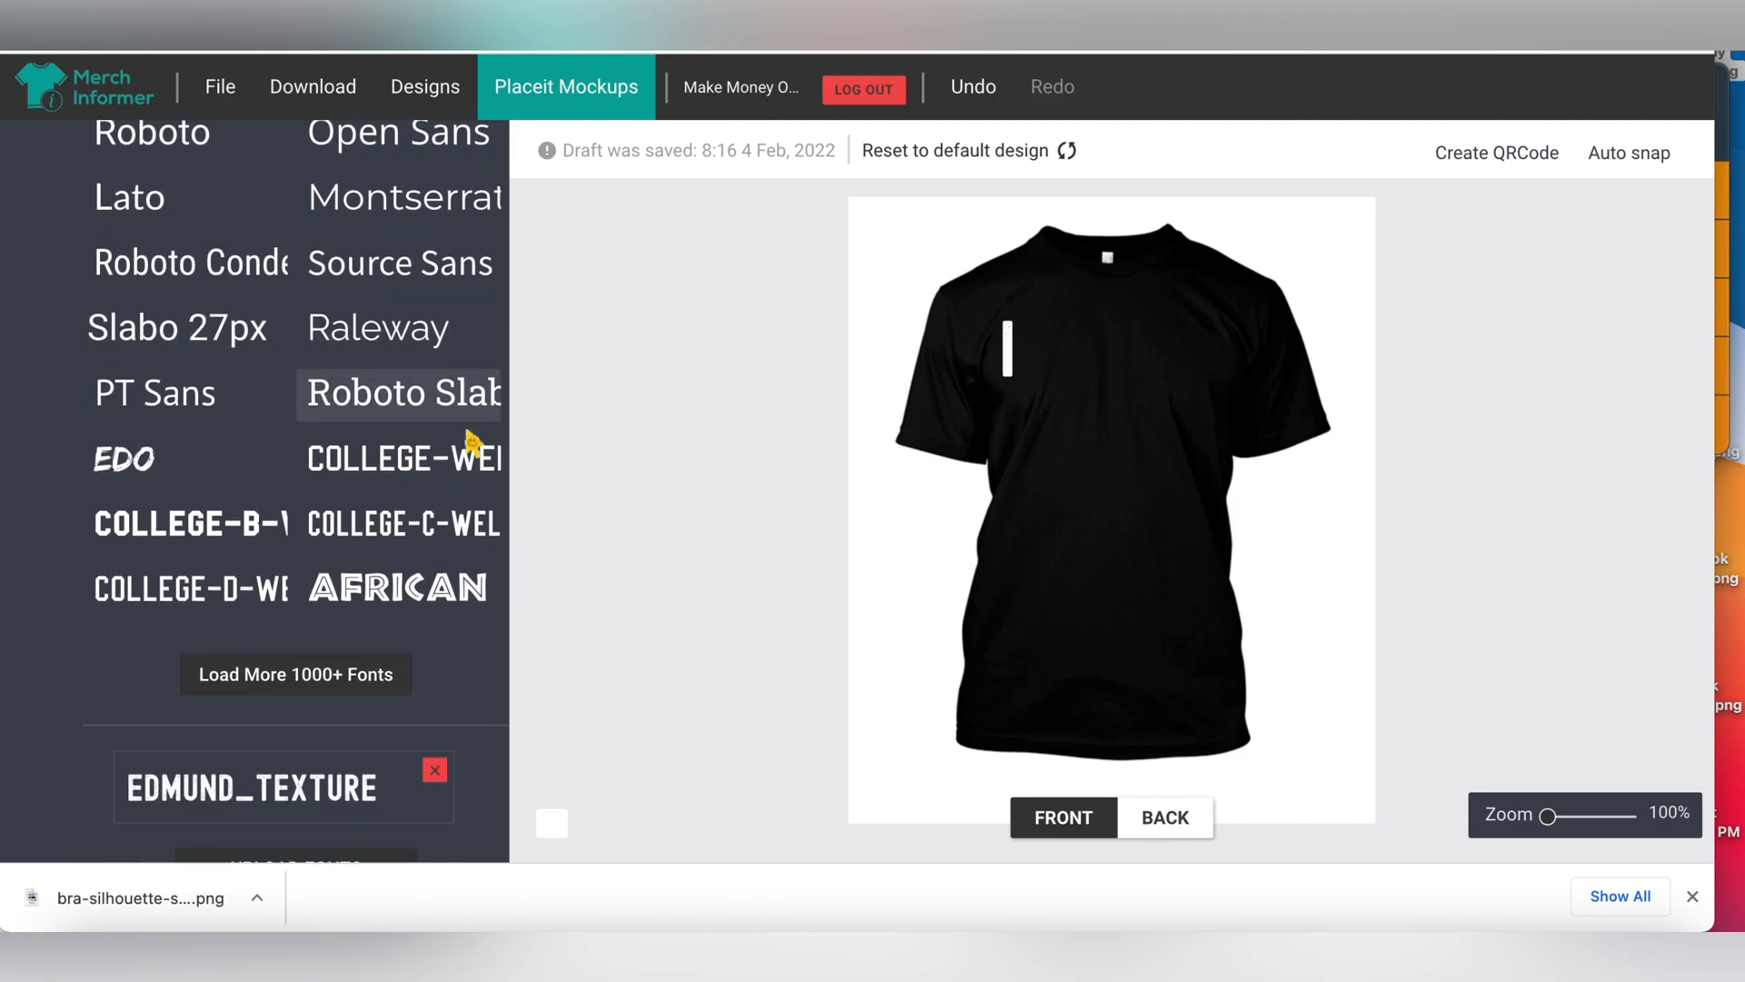
pyautogui.scroll(-1, 472, 442)
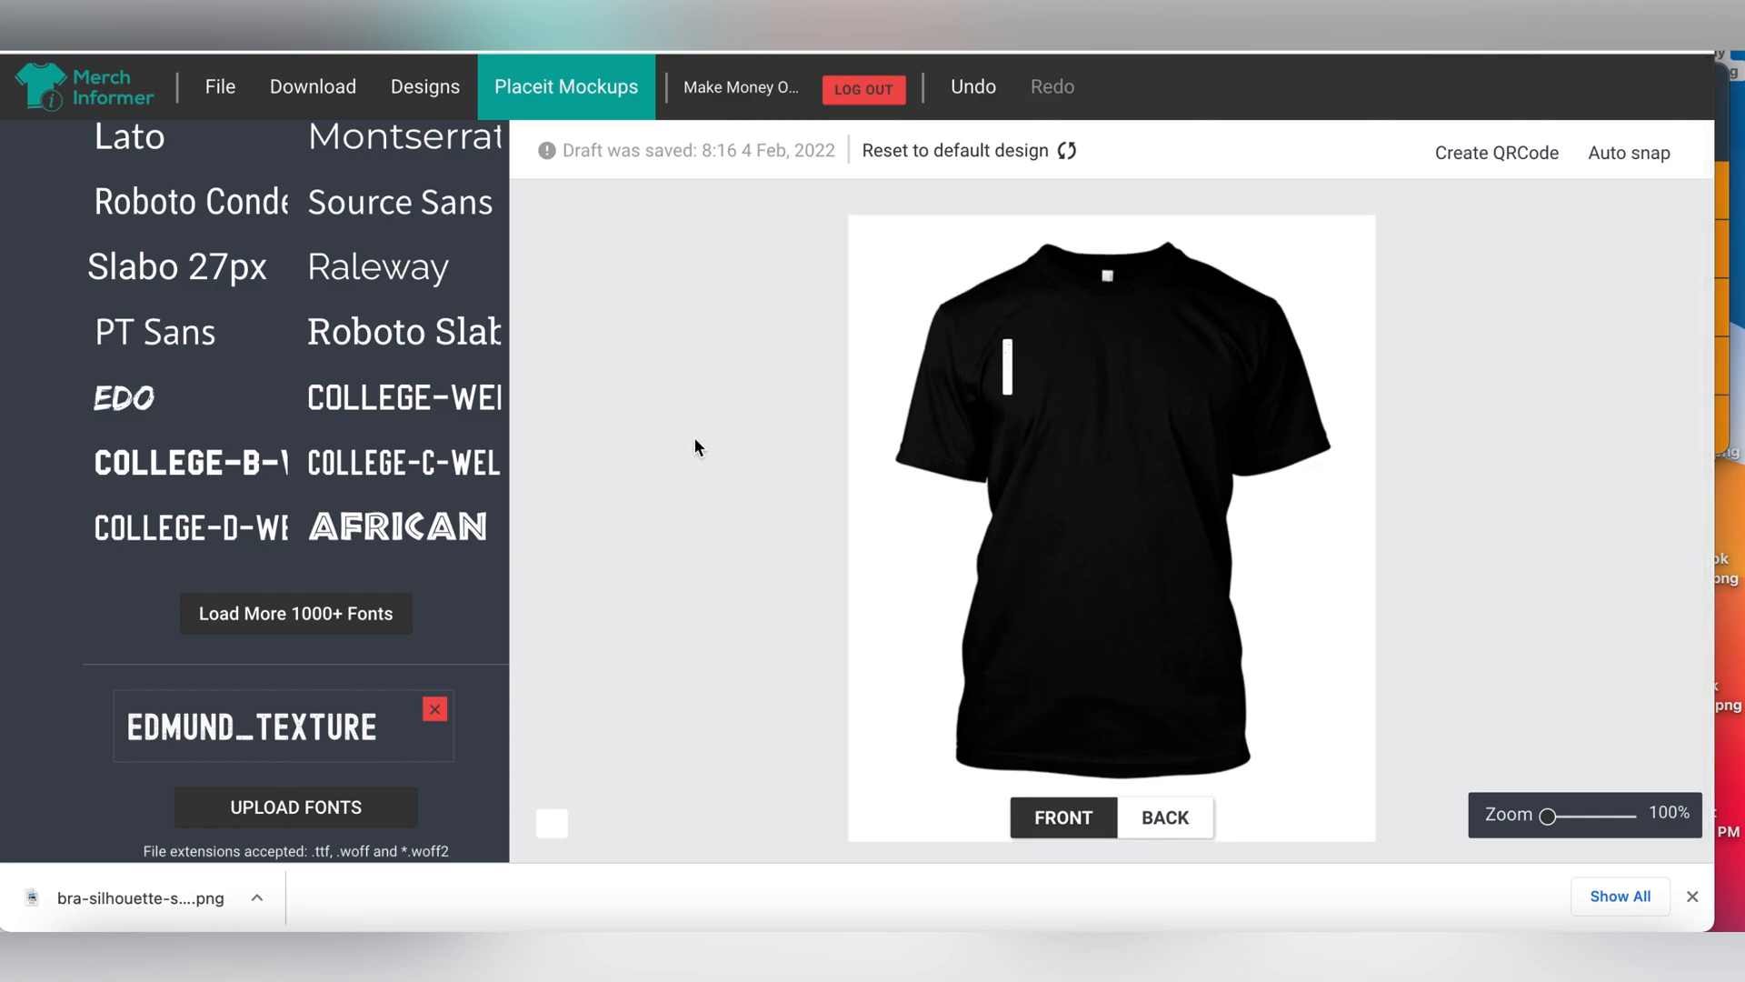
# Enlarge the letter I on the shirt to inspect its texture, shrink it again and place it in the print area's upper-left corner.
pyautogui.click(1013, 384)
pyautogui.moveTo(1023, 426); pyautogui.dragTo(1124, 642)
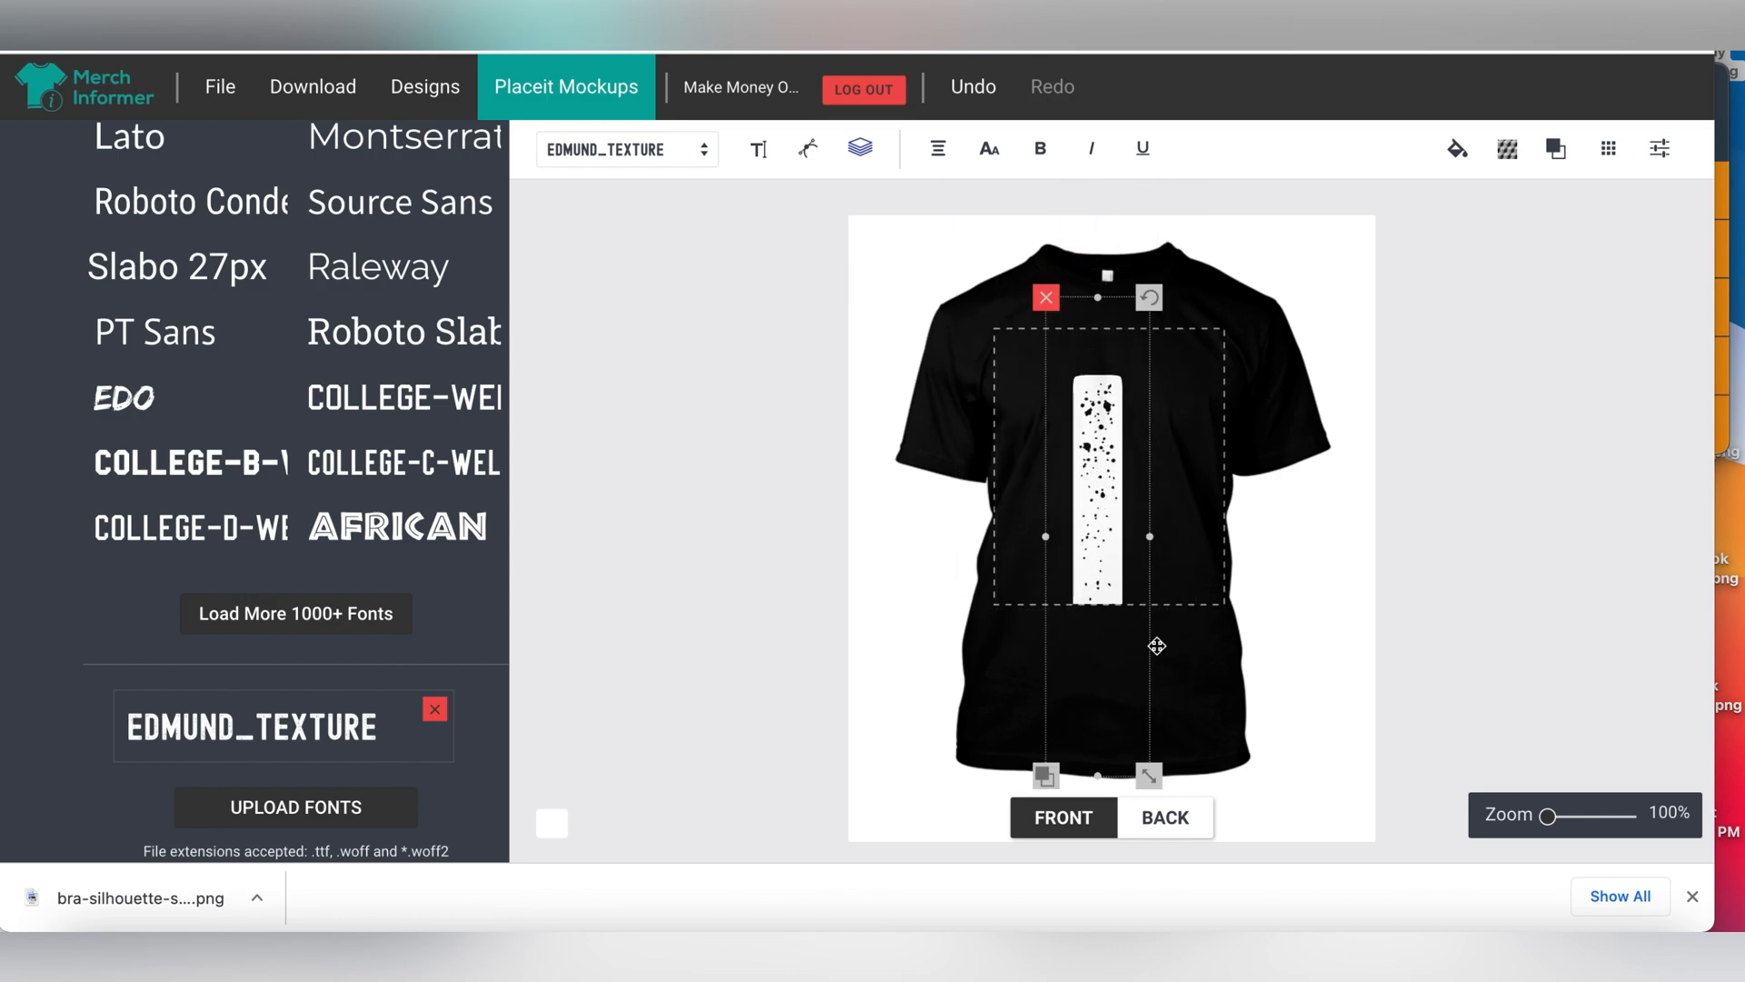
pyautogui.moveTo(1149, 776); pyautogui.dragTo(1128, 518)
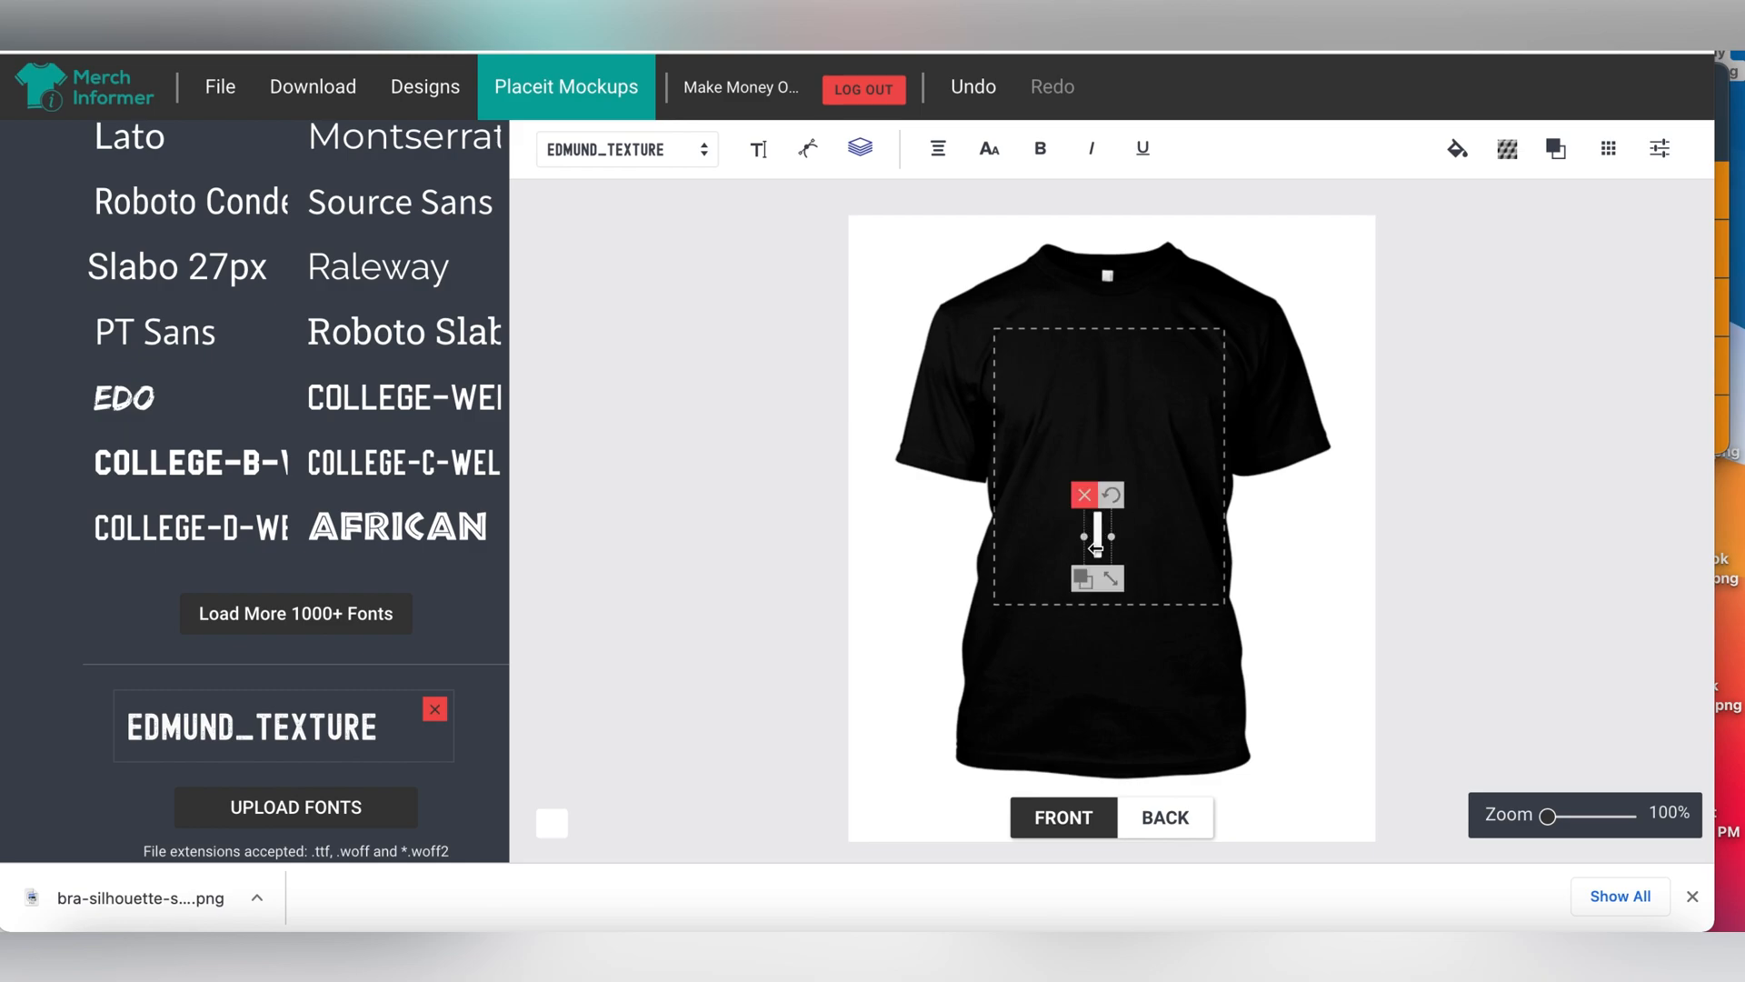
pyautogui.moveTo(1097, 518); pyautogui.dragTo(1010, 350)
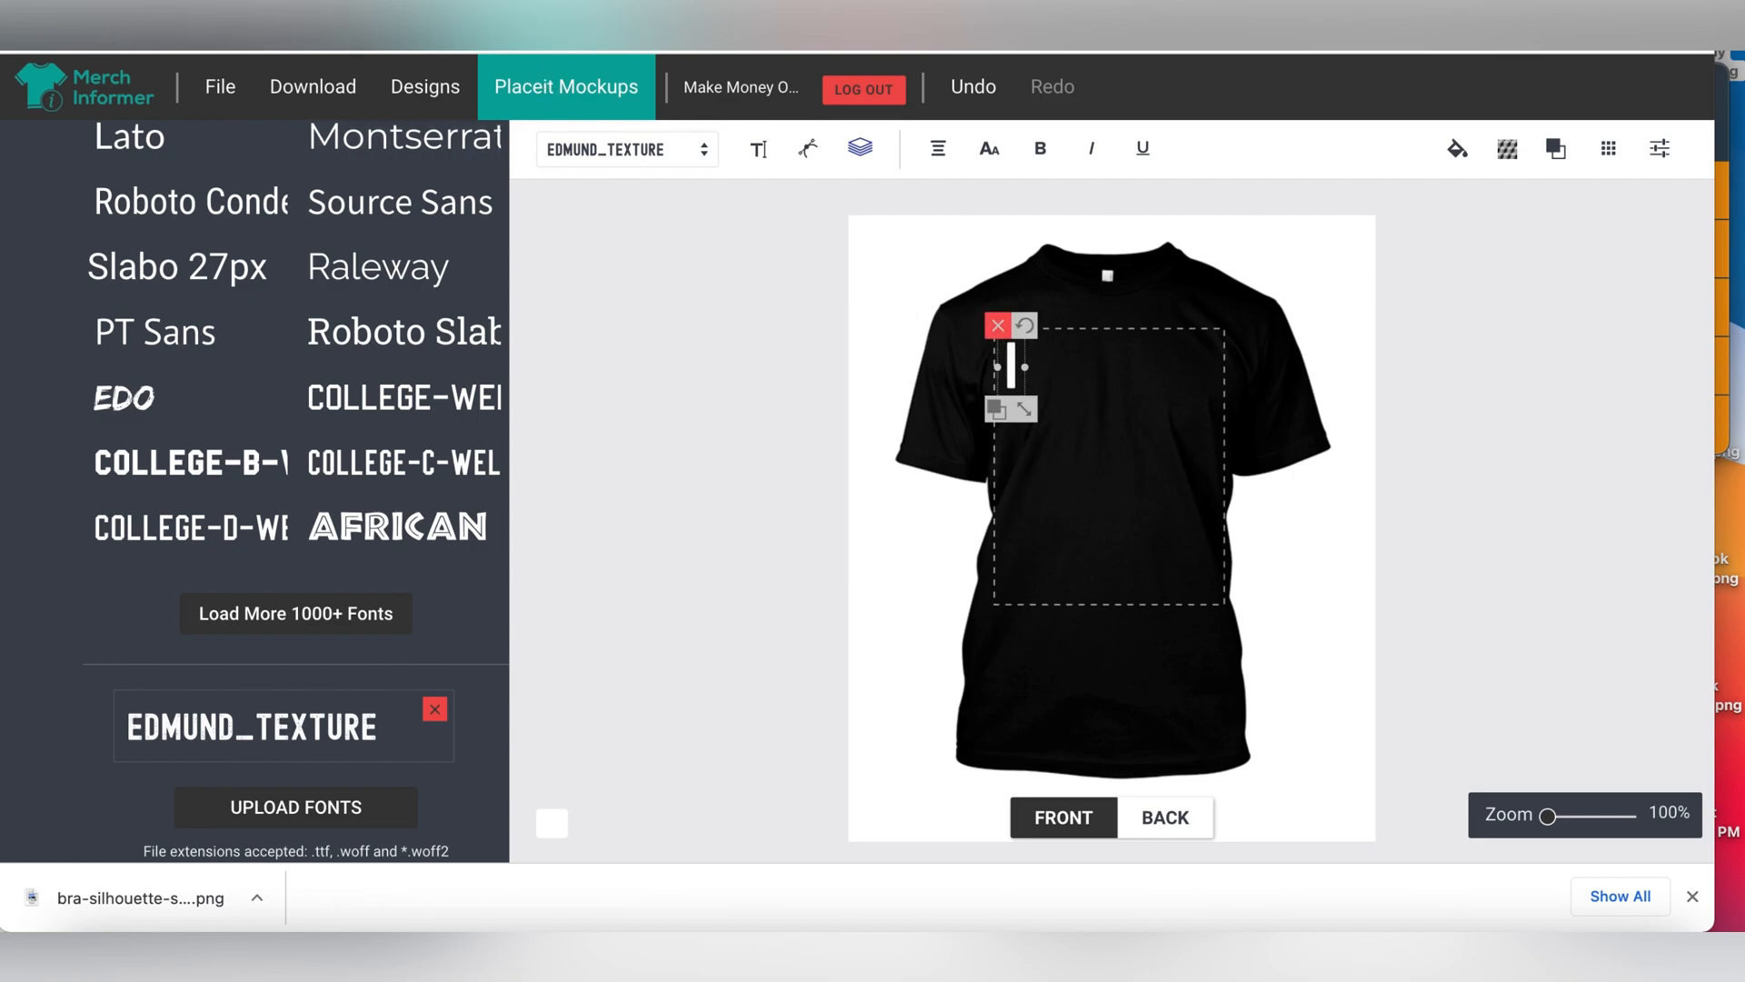
# Replace the letter with the text "I LOVE YOU WITH ALL MY BOOBS I WOULD SAY HEART BUT MY BOOBS ARE BIGGER" and fit it inside the print area.
pyautogui.click(436, 18)
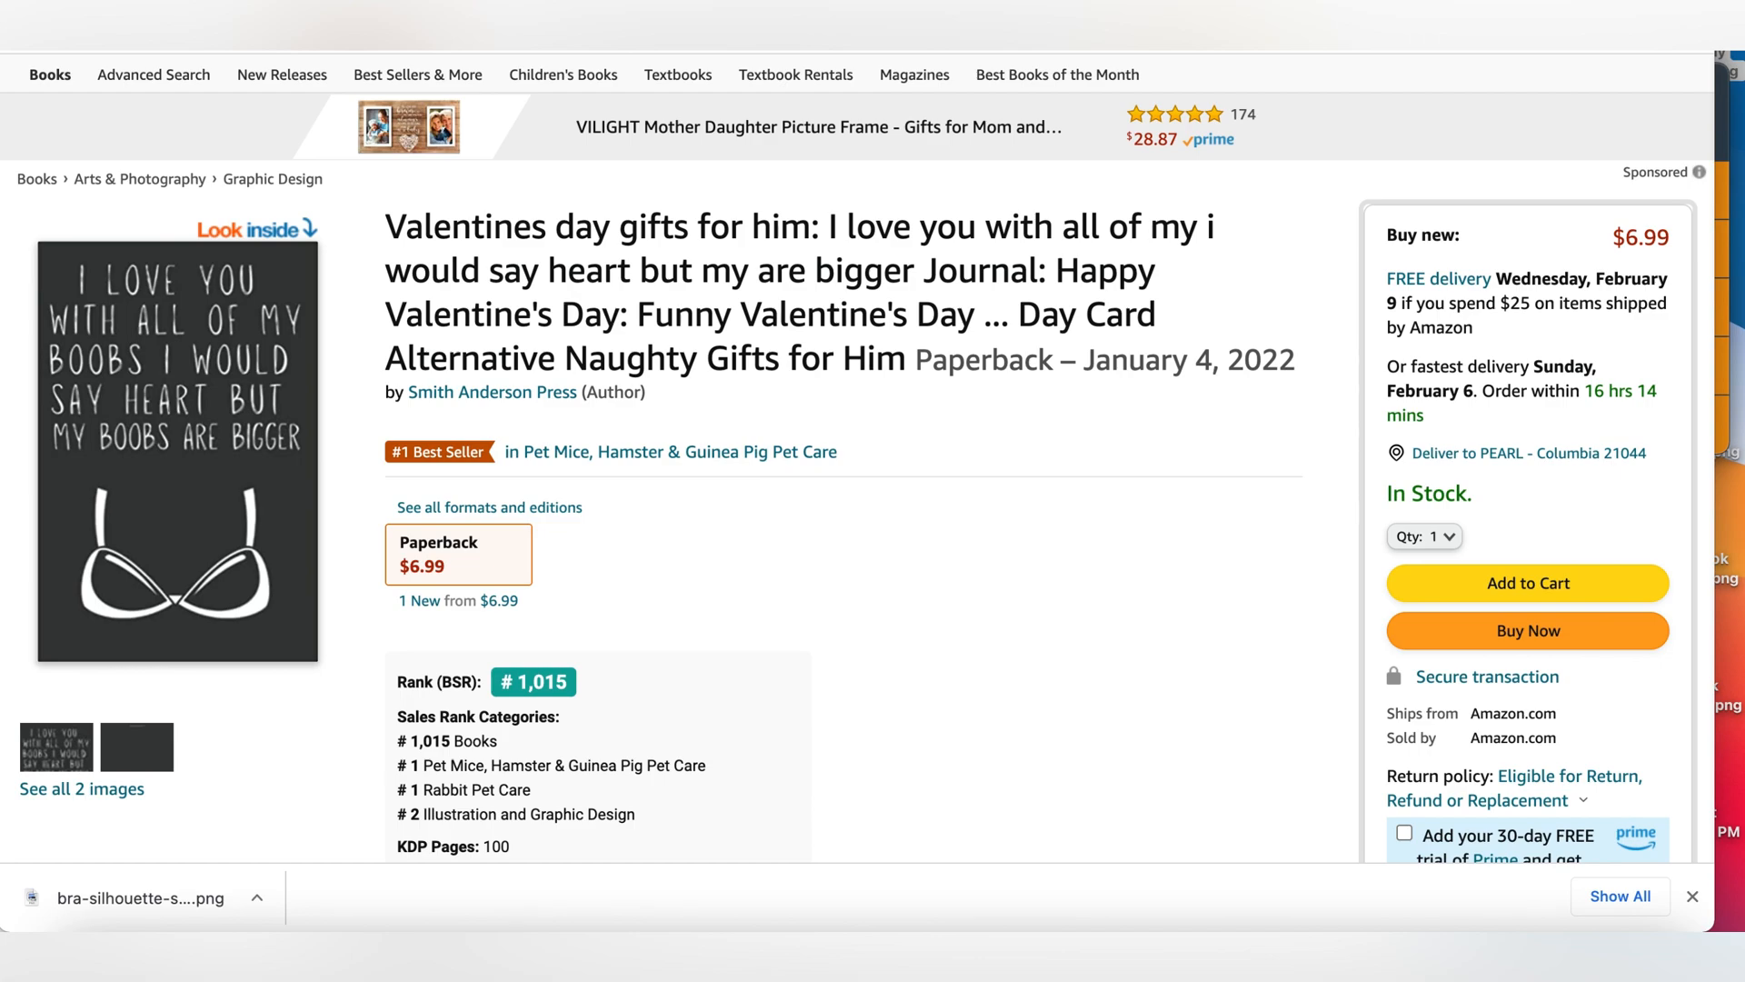
pyautogui.click(637, 19)
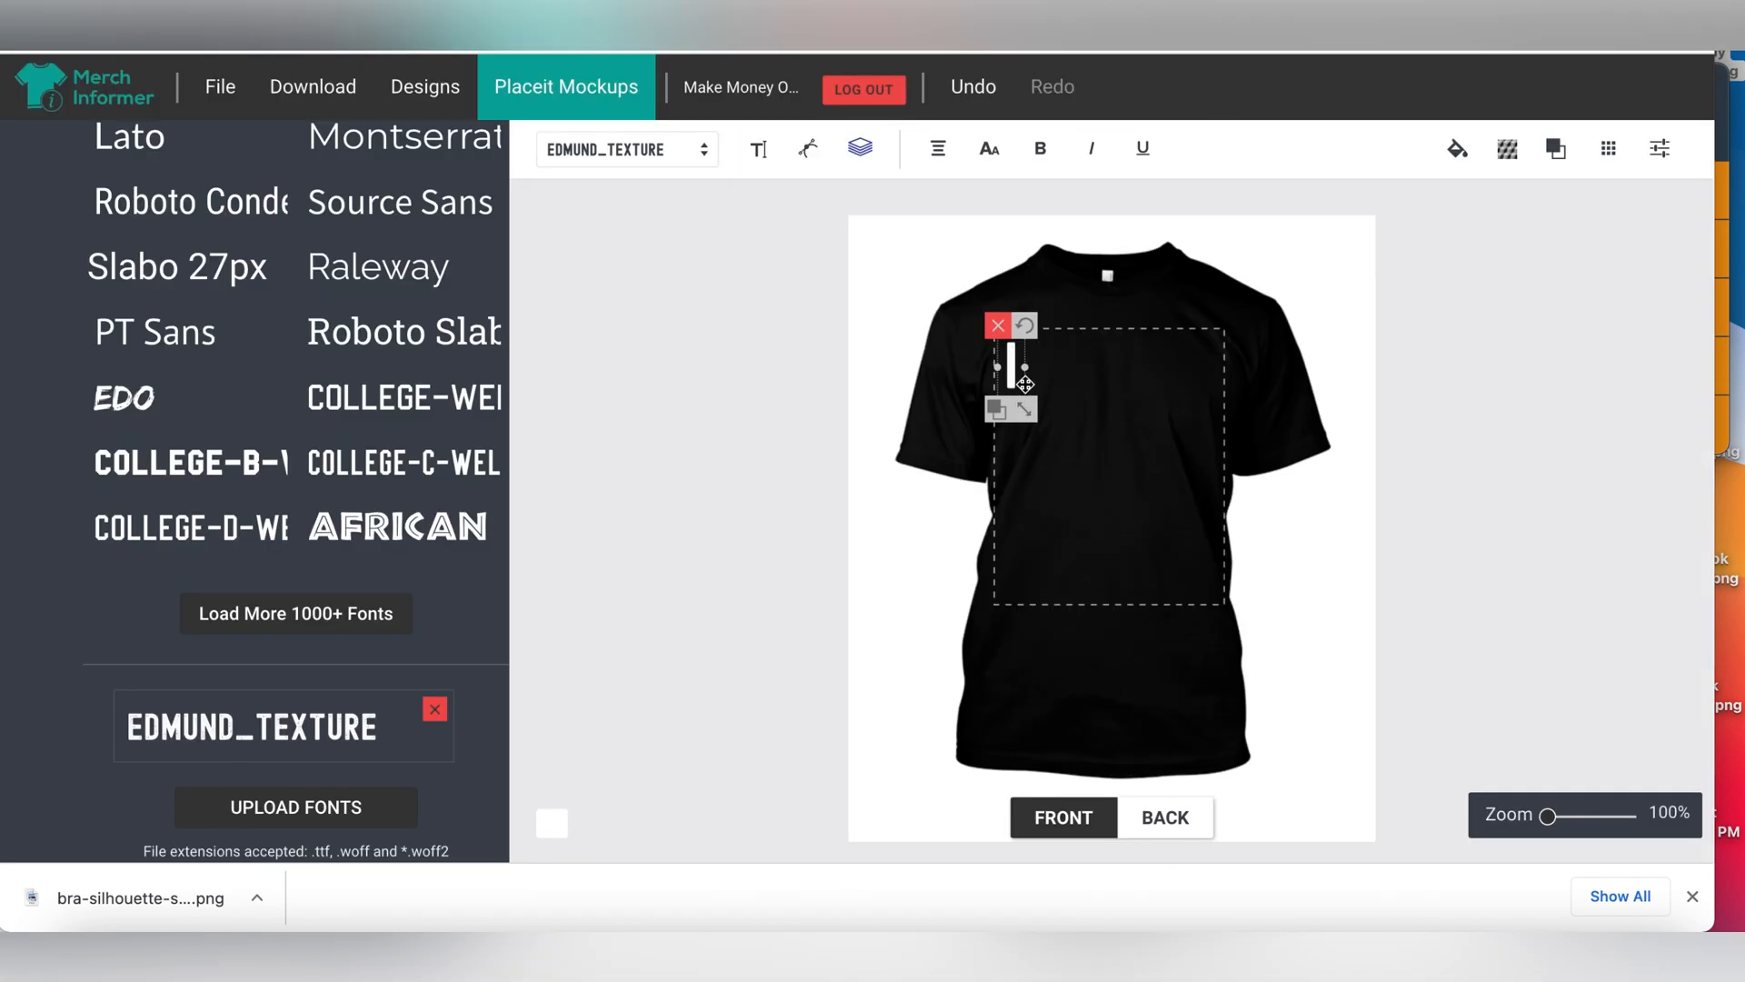
pyautogui.press('super+v')
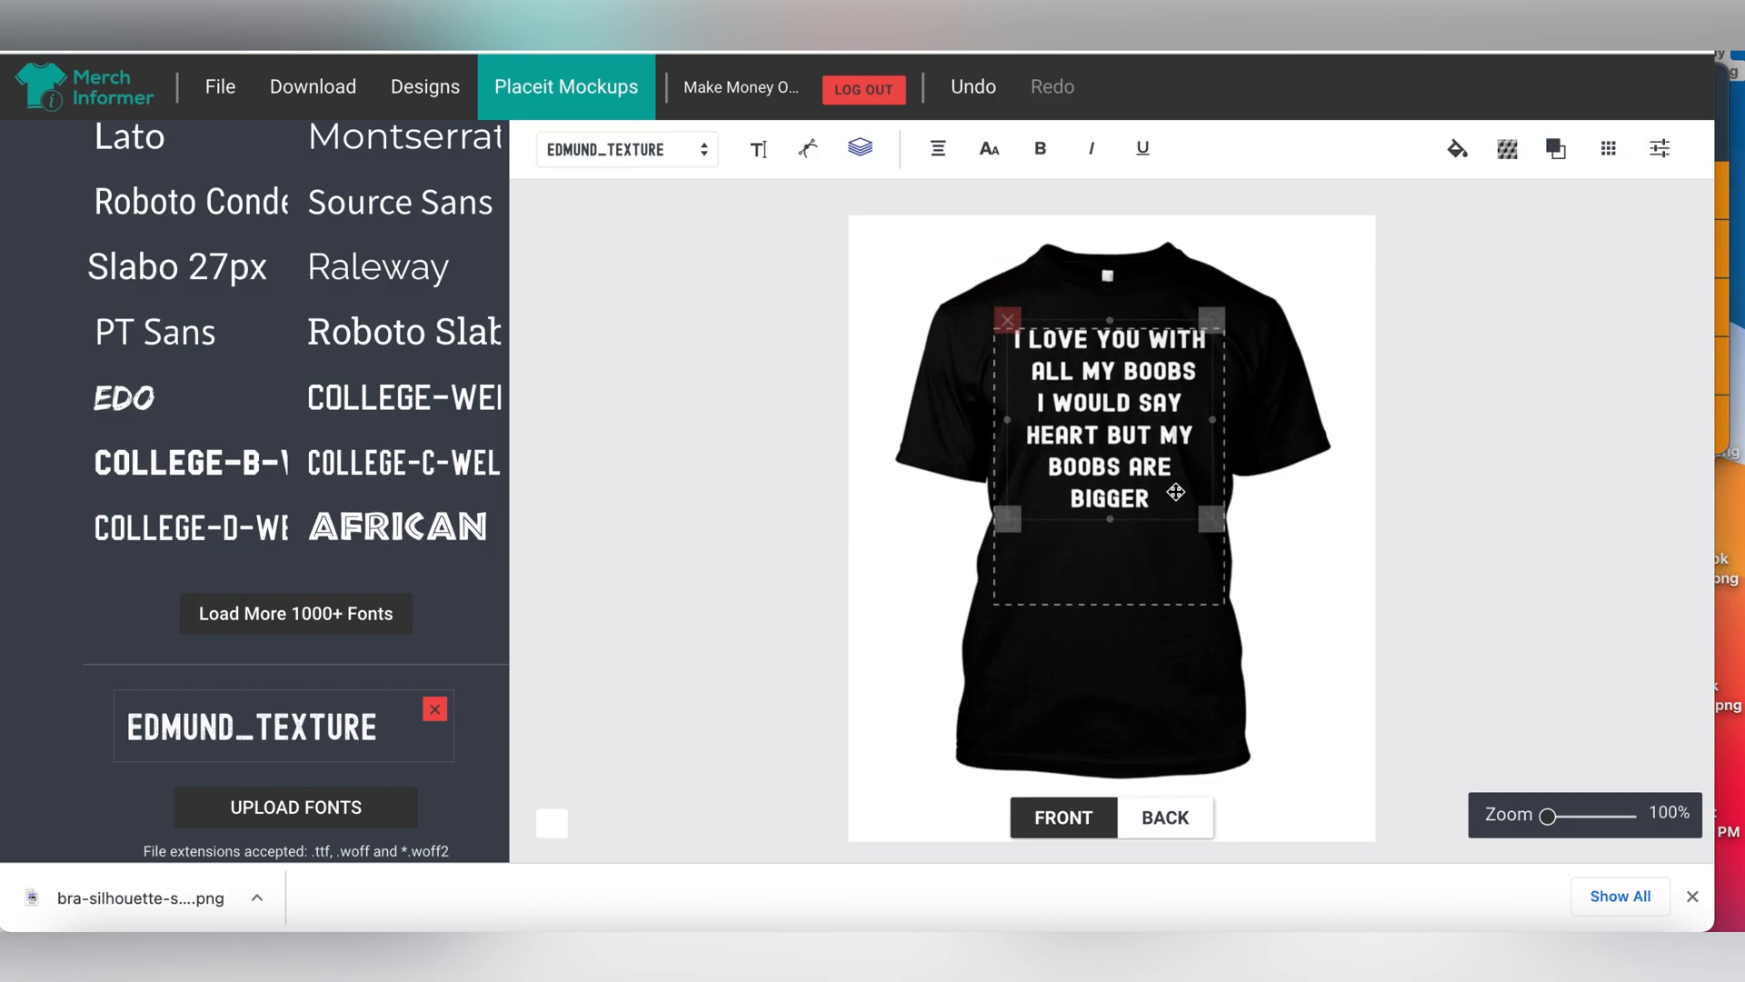
pyautogui.moveTo(1174, 491); pyautogui.dragTo(1174, 483)
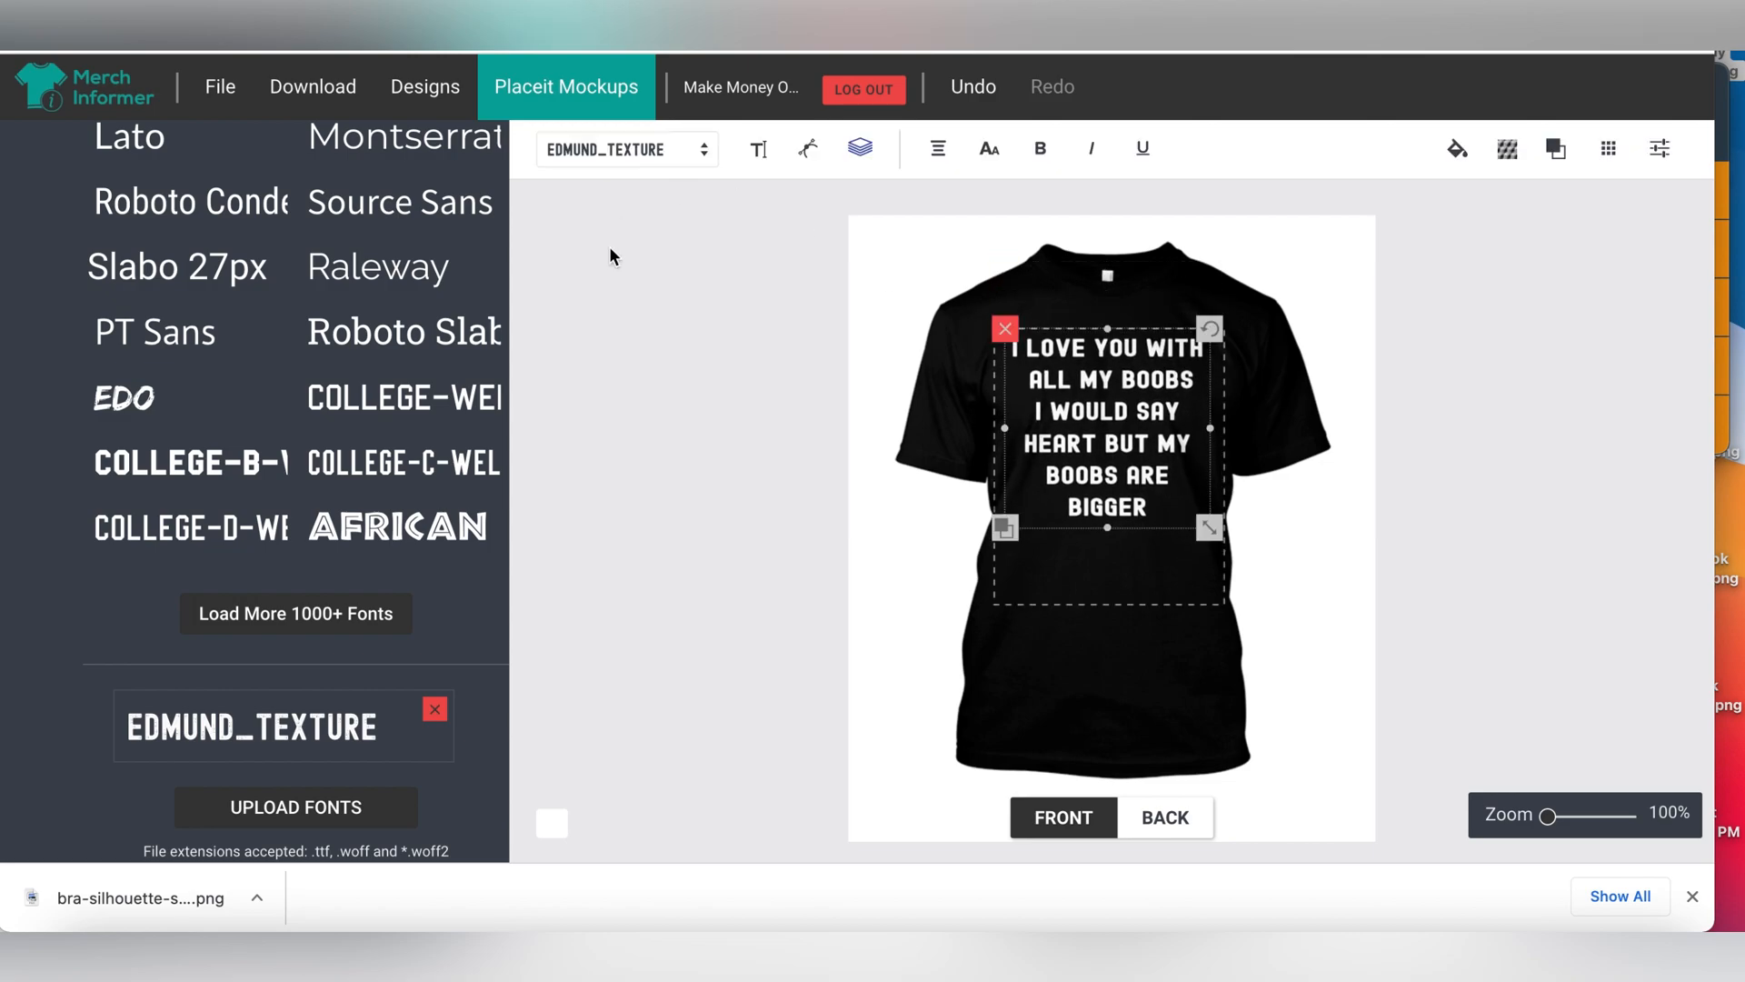
# Check the Amazon cover's artwork, switch to Vexels and choose the solid black bra silhouette from the "bra" search results.
pyautogui.click(245, 18)
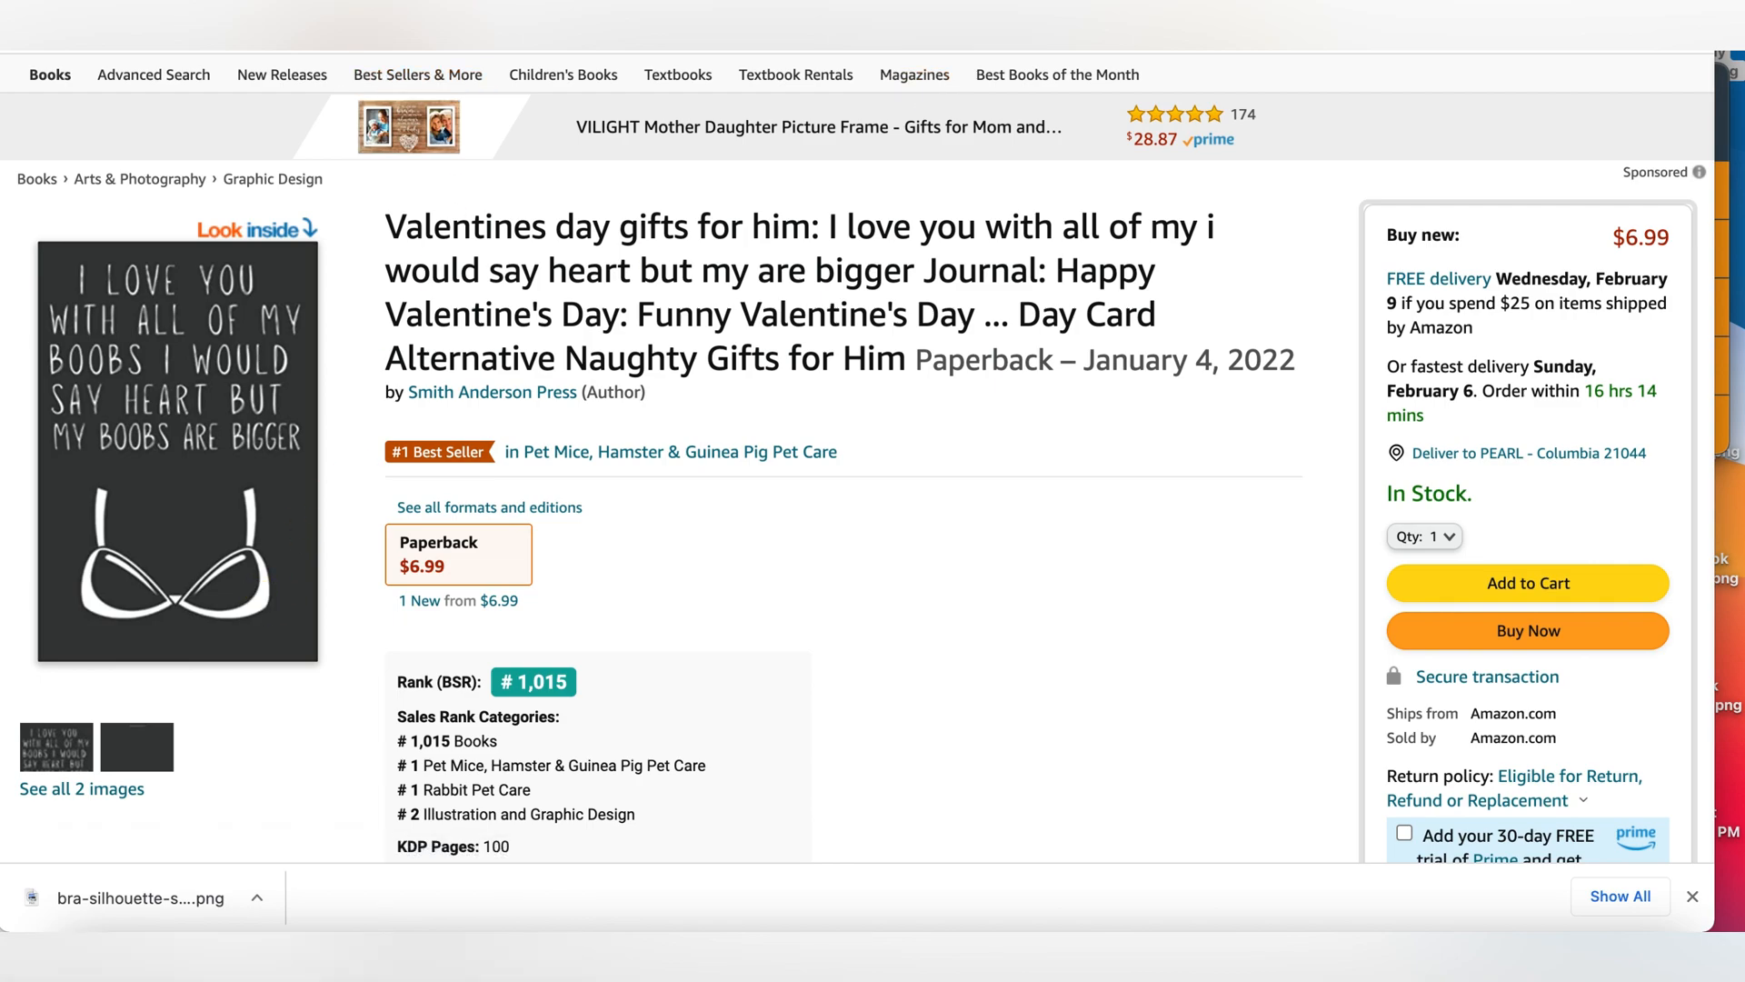
pyautogui.click(1209, 18)
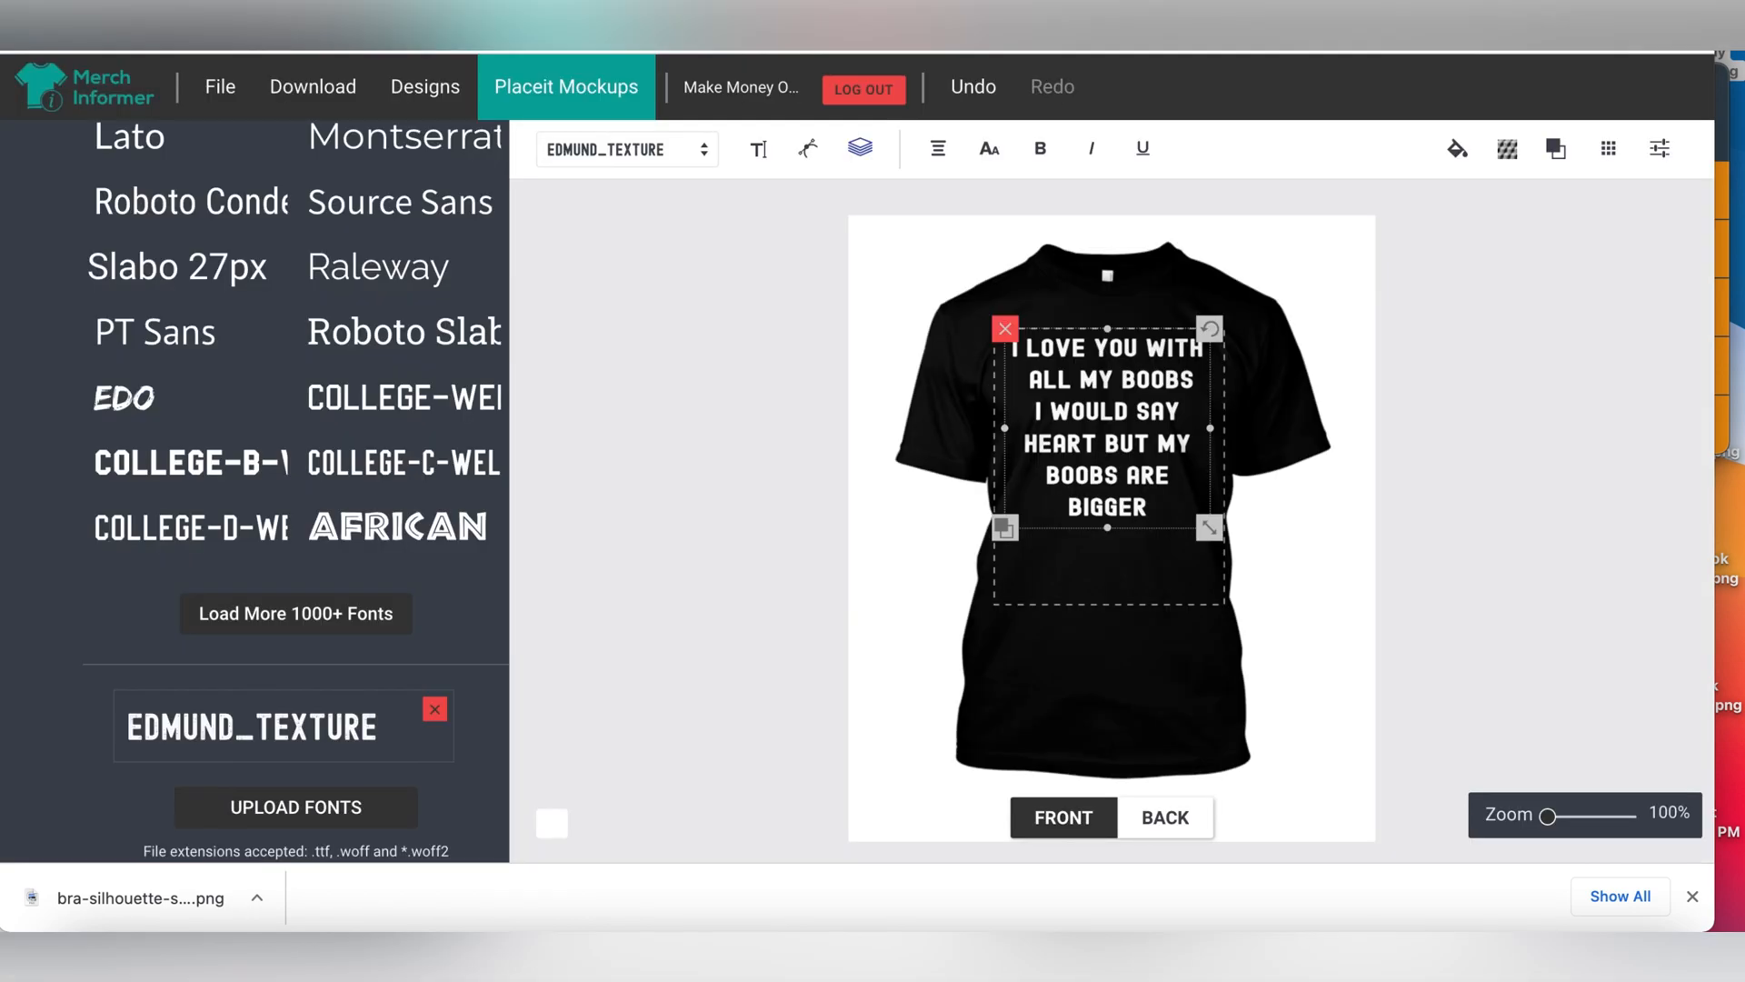
pyautogui.click(1563, 18)
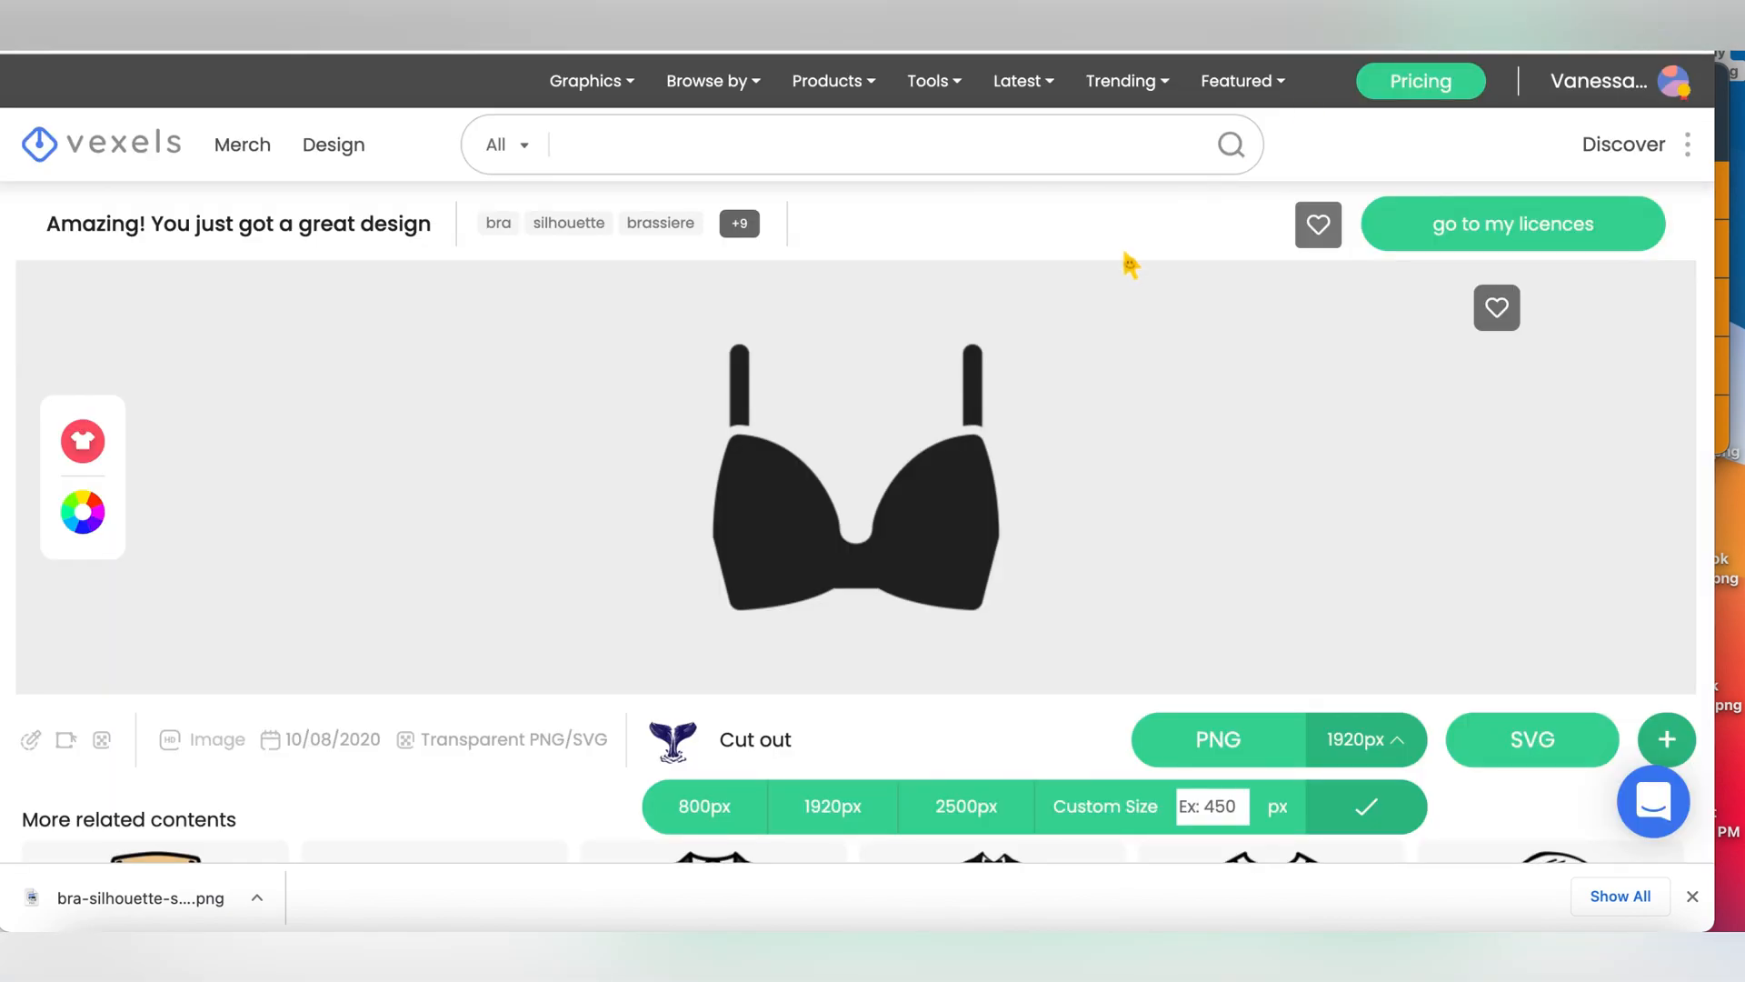
pyautogui.click(982, 18)
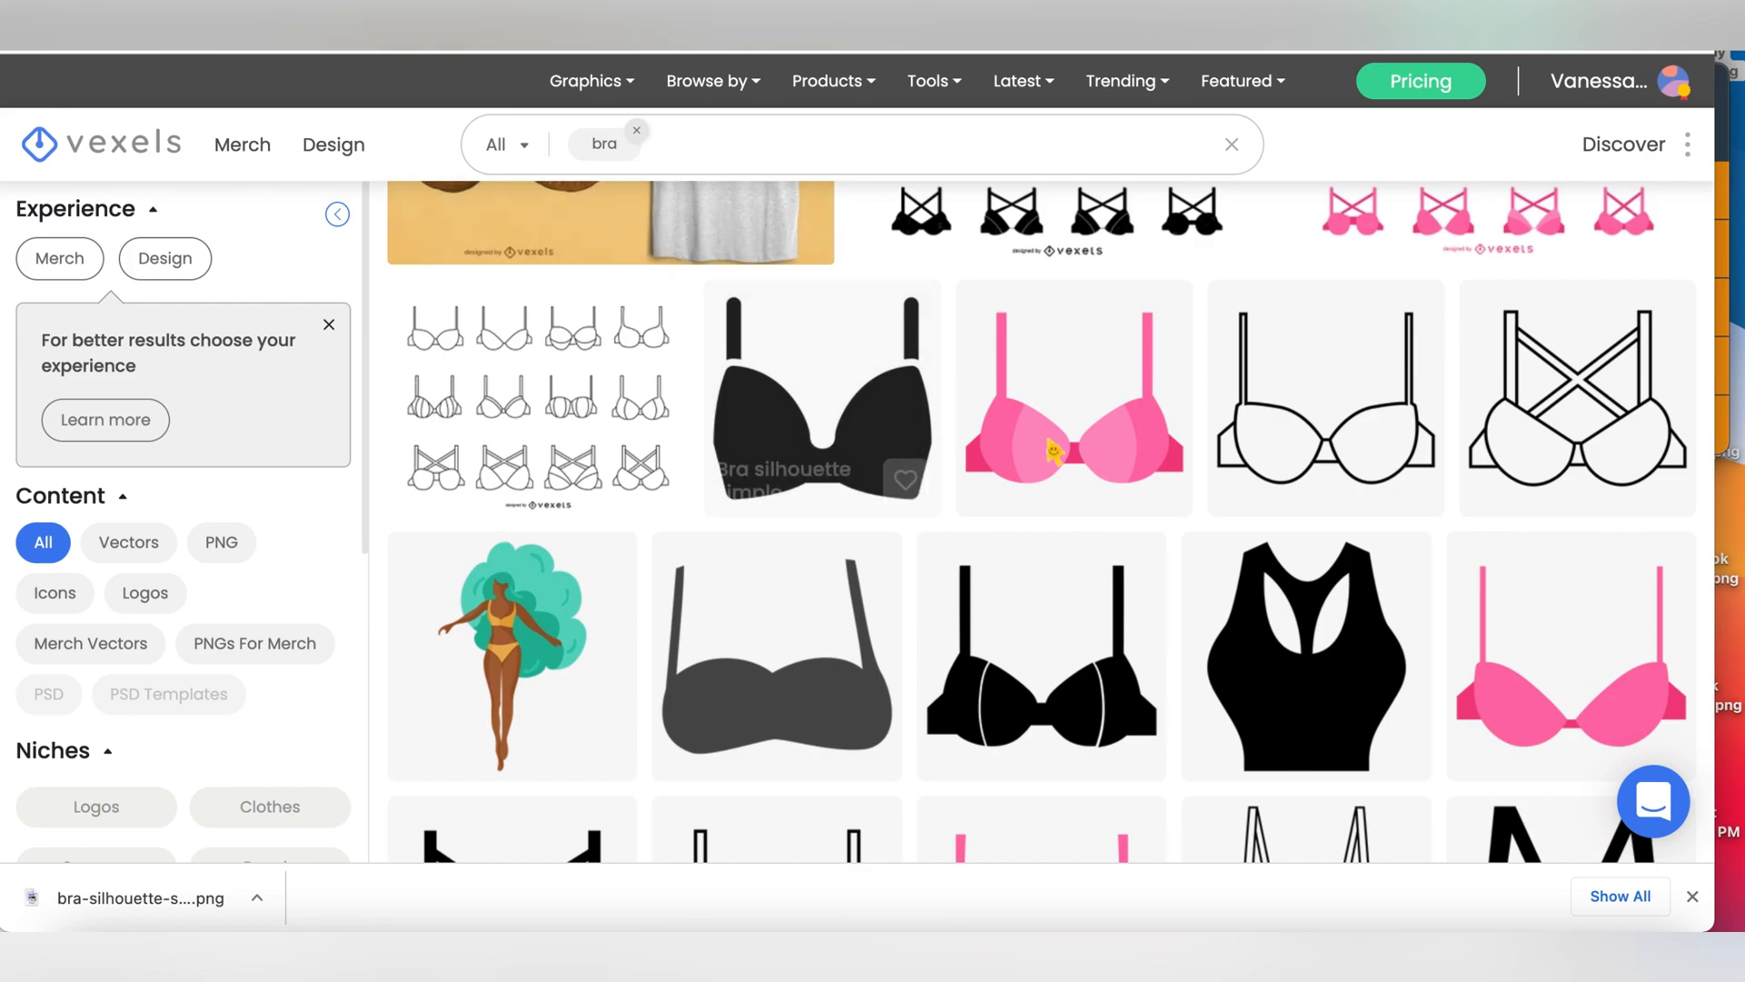
pyautogui.click(924, 438)
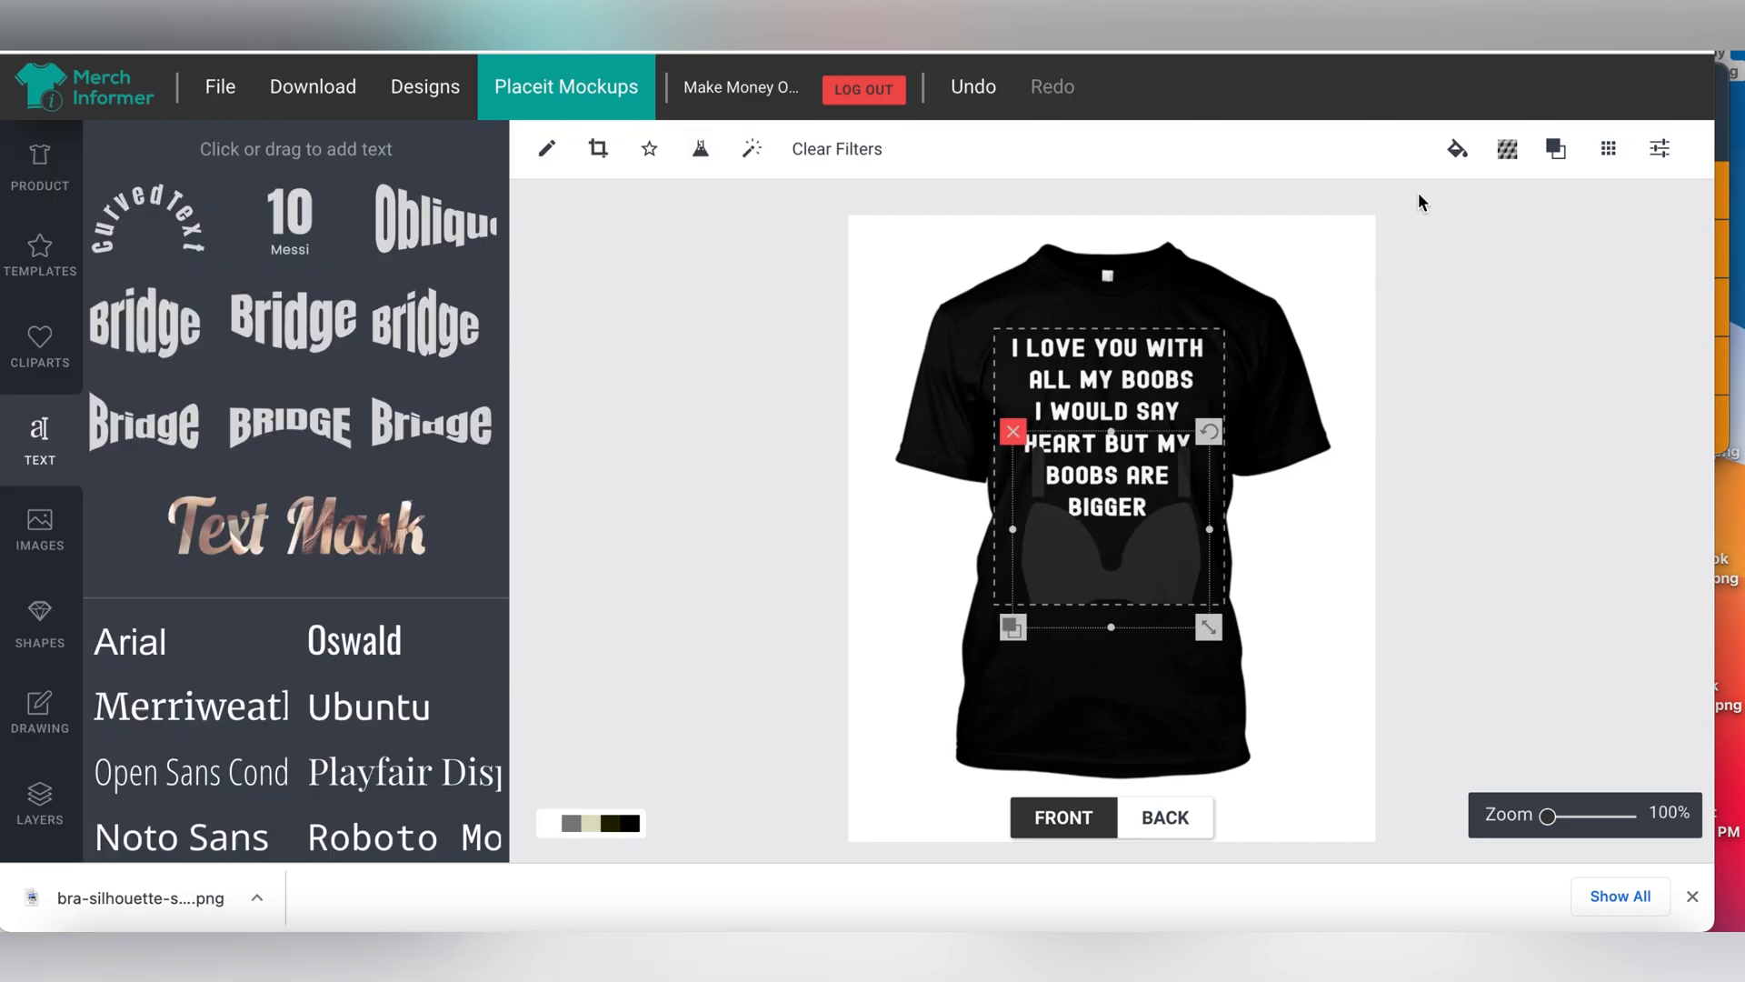
# Fill the bra graphic with white (#ffffff), shrink it, and fit it centred beneath the quote inside the shirt's print area.
pyautogui.click(1457, 166)
pyautogui.click(1330, 338)
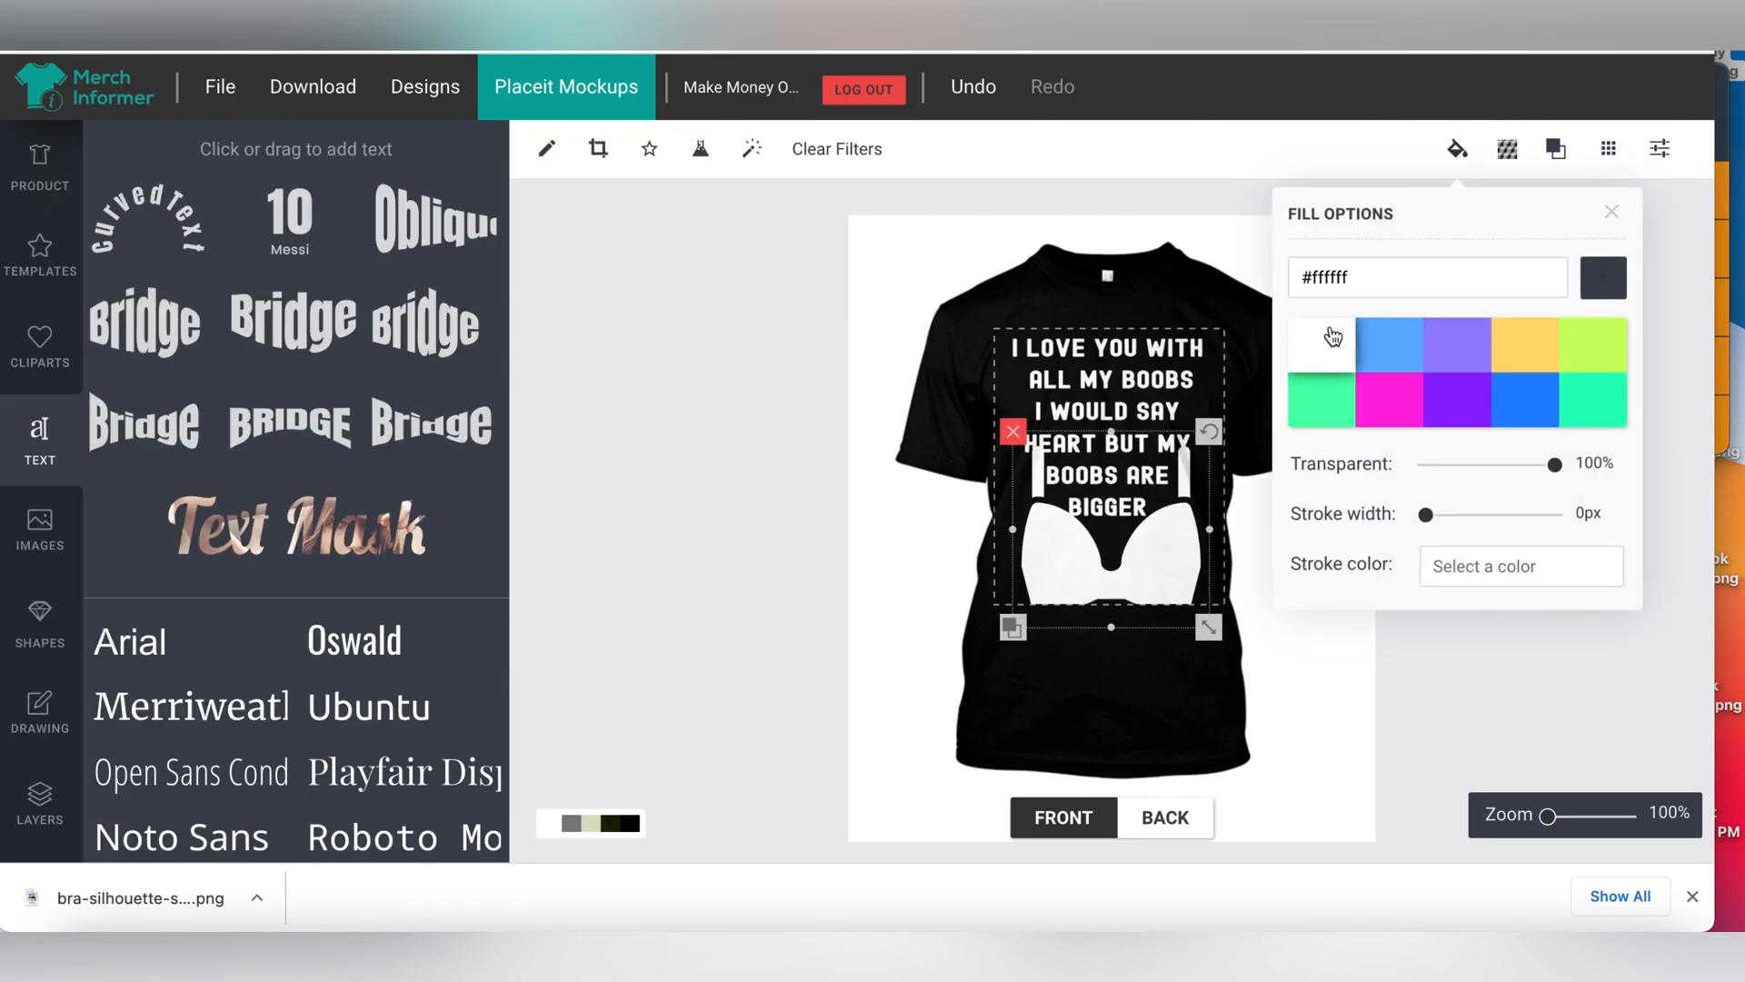
pyautogui.moveTo(1222, 571); pyautogui.dragTo(1147, 591)
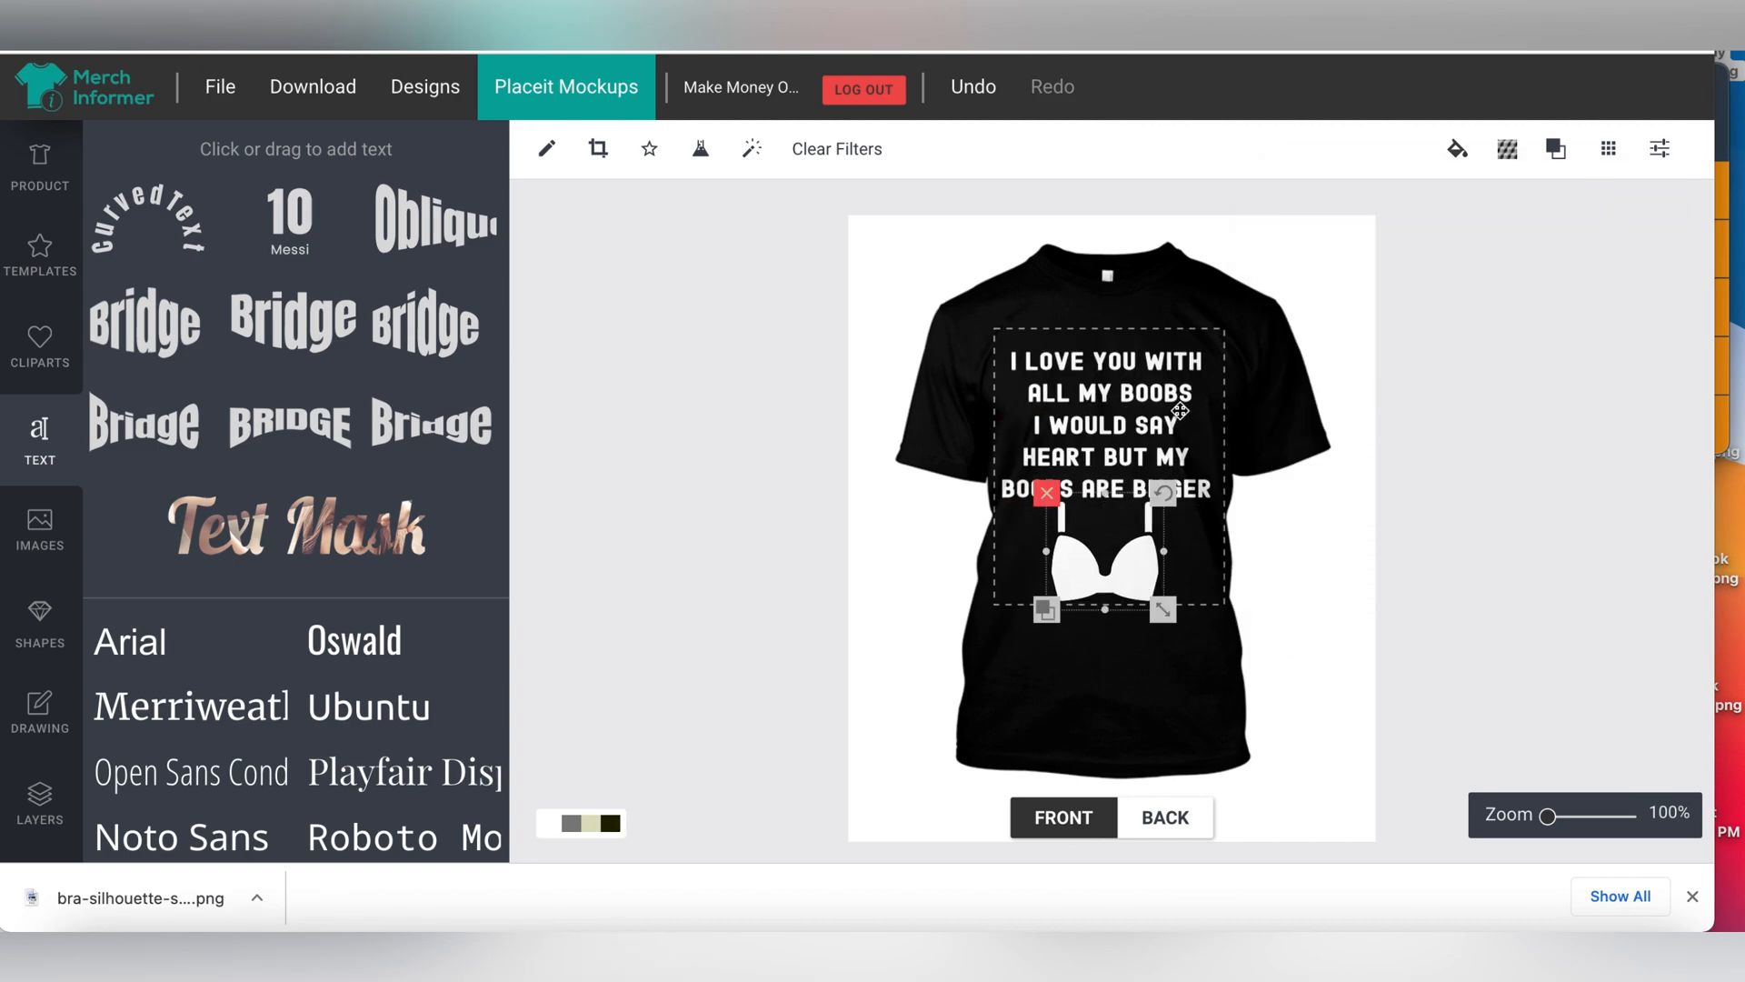
pyautogui.moveTo(1180, 410); pyautogui.dragTo(1180, 401)
pyautogui.click(1140, 553)
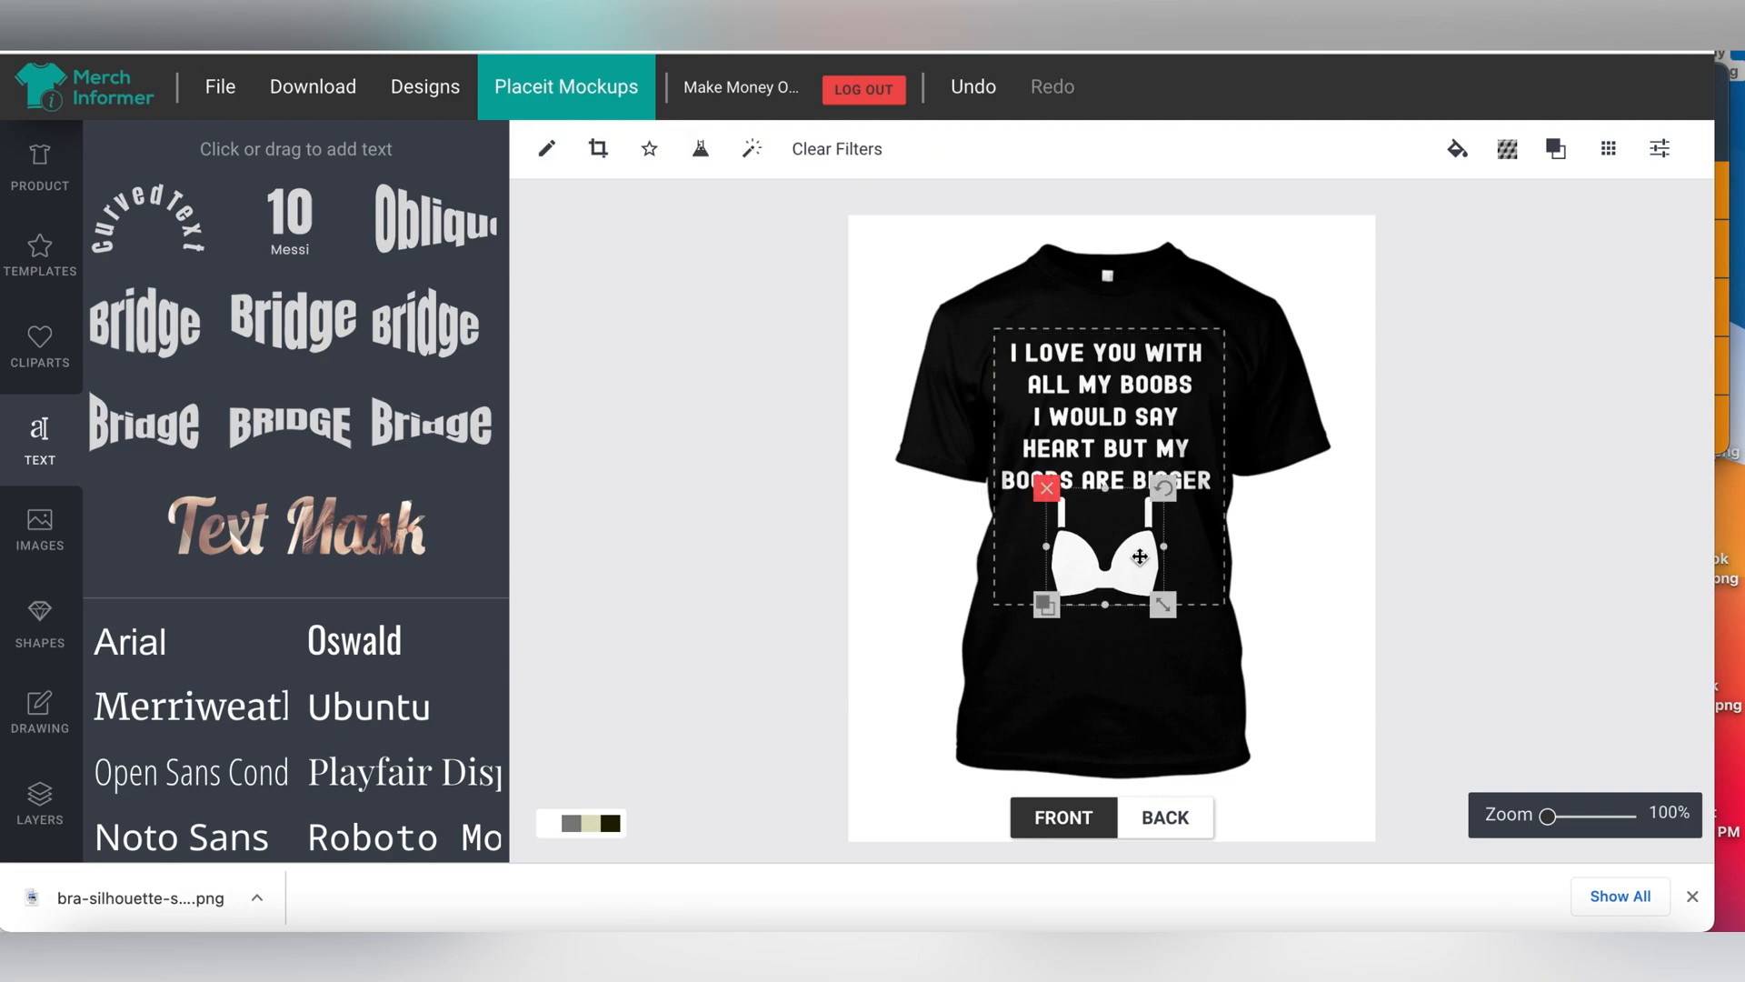
pyautogui.moveTo(1161, 608); pyautogui.dragTo(1161, 615)
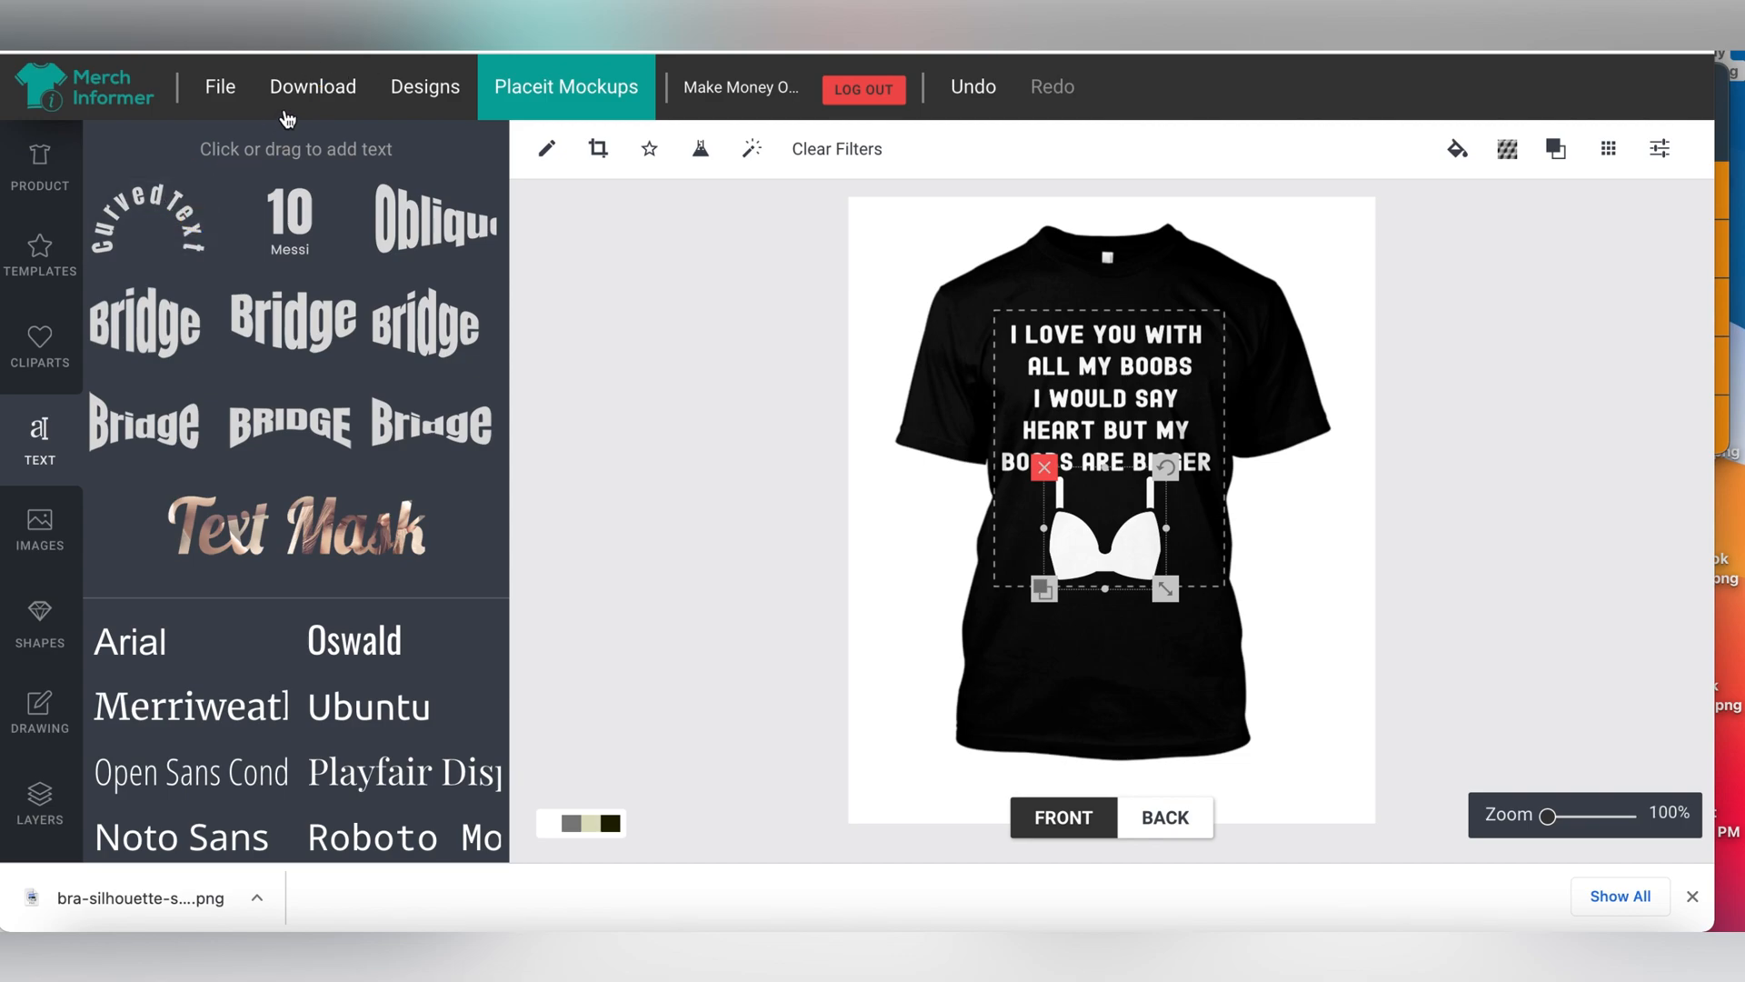
# Download the shirt's front design as a PNG and preview the exported file.
pyautogui.click(311, 98)
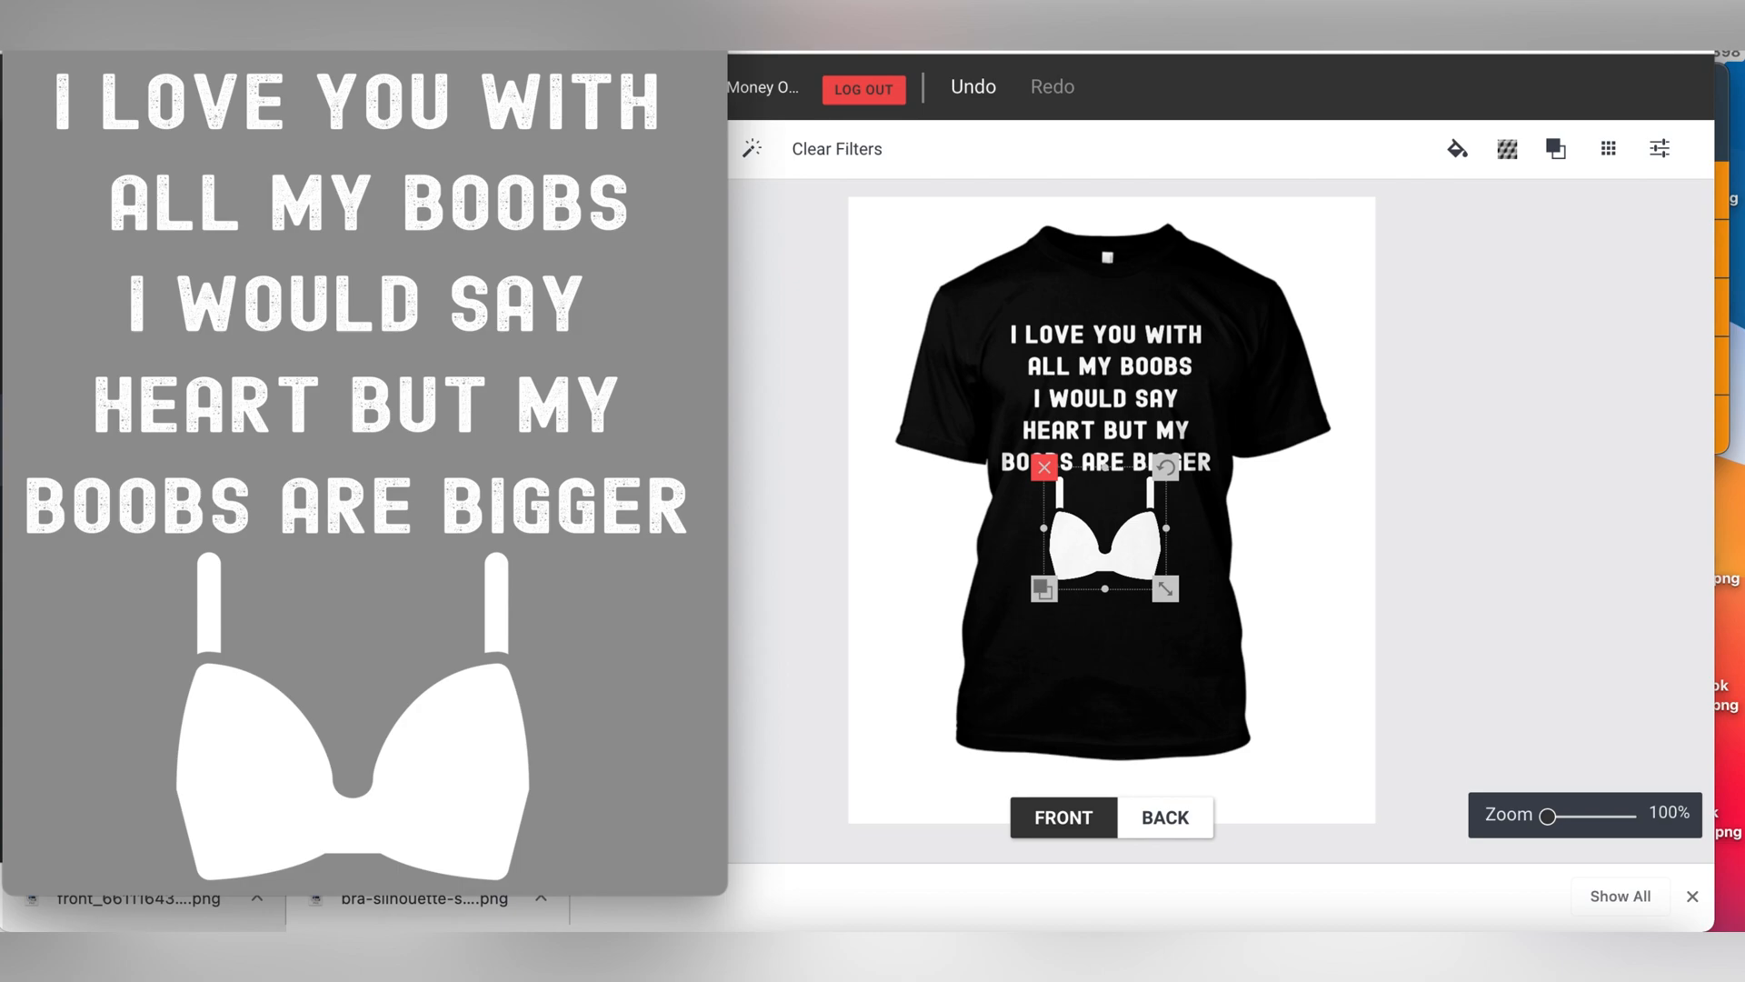
# Close the preview, switch to Flying Upload KDP, and load the exported front_66111643981201182.png design into its editor.
pyautogui.press('space')
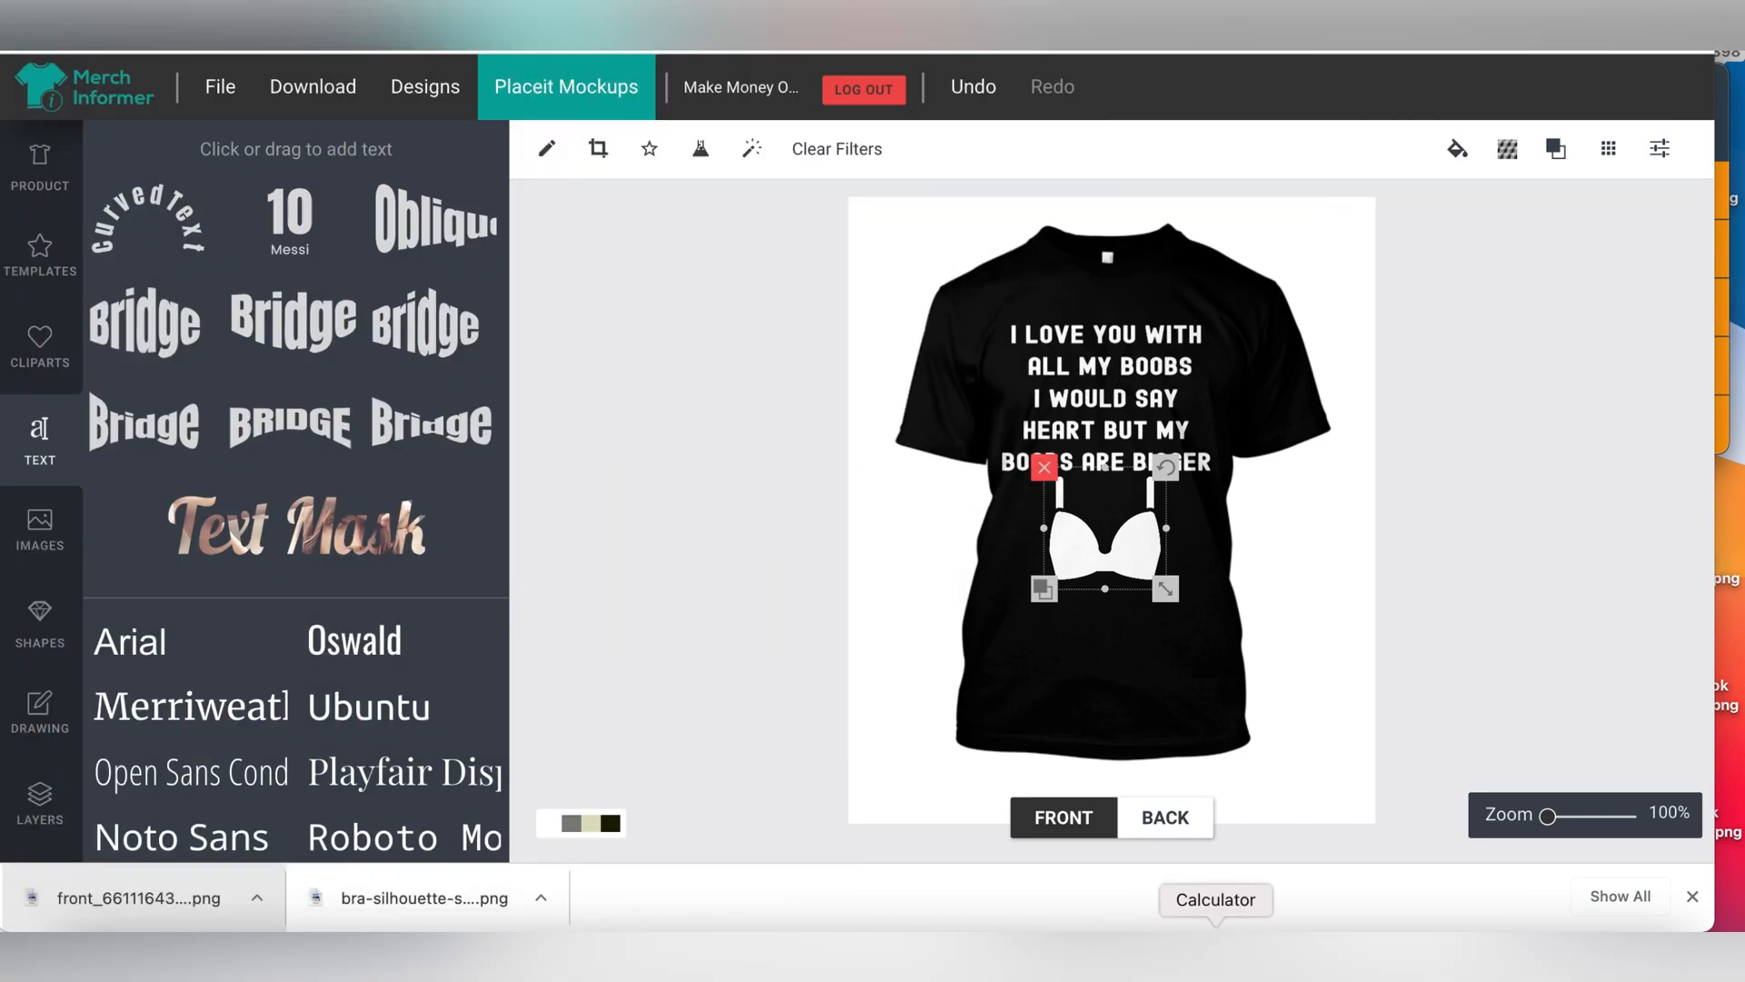
pyautogui.click(1445, 963)
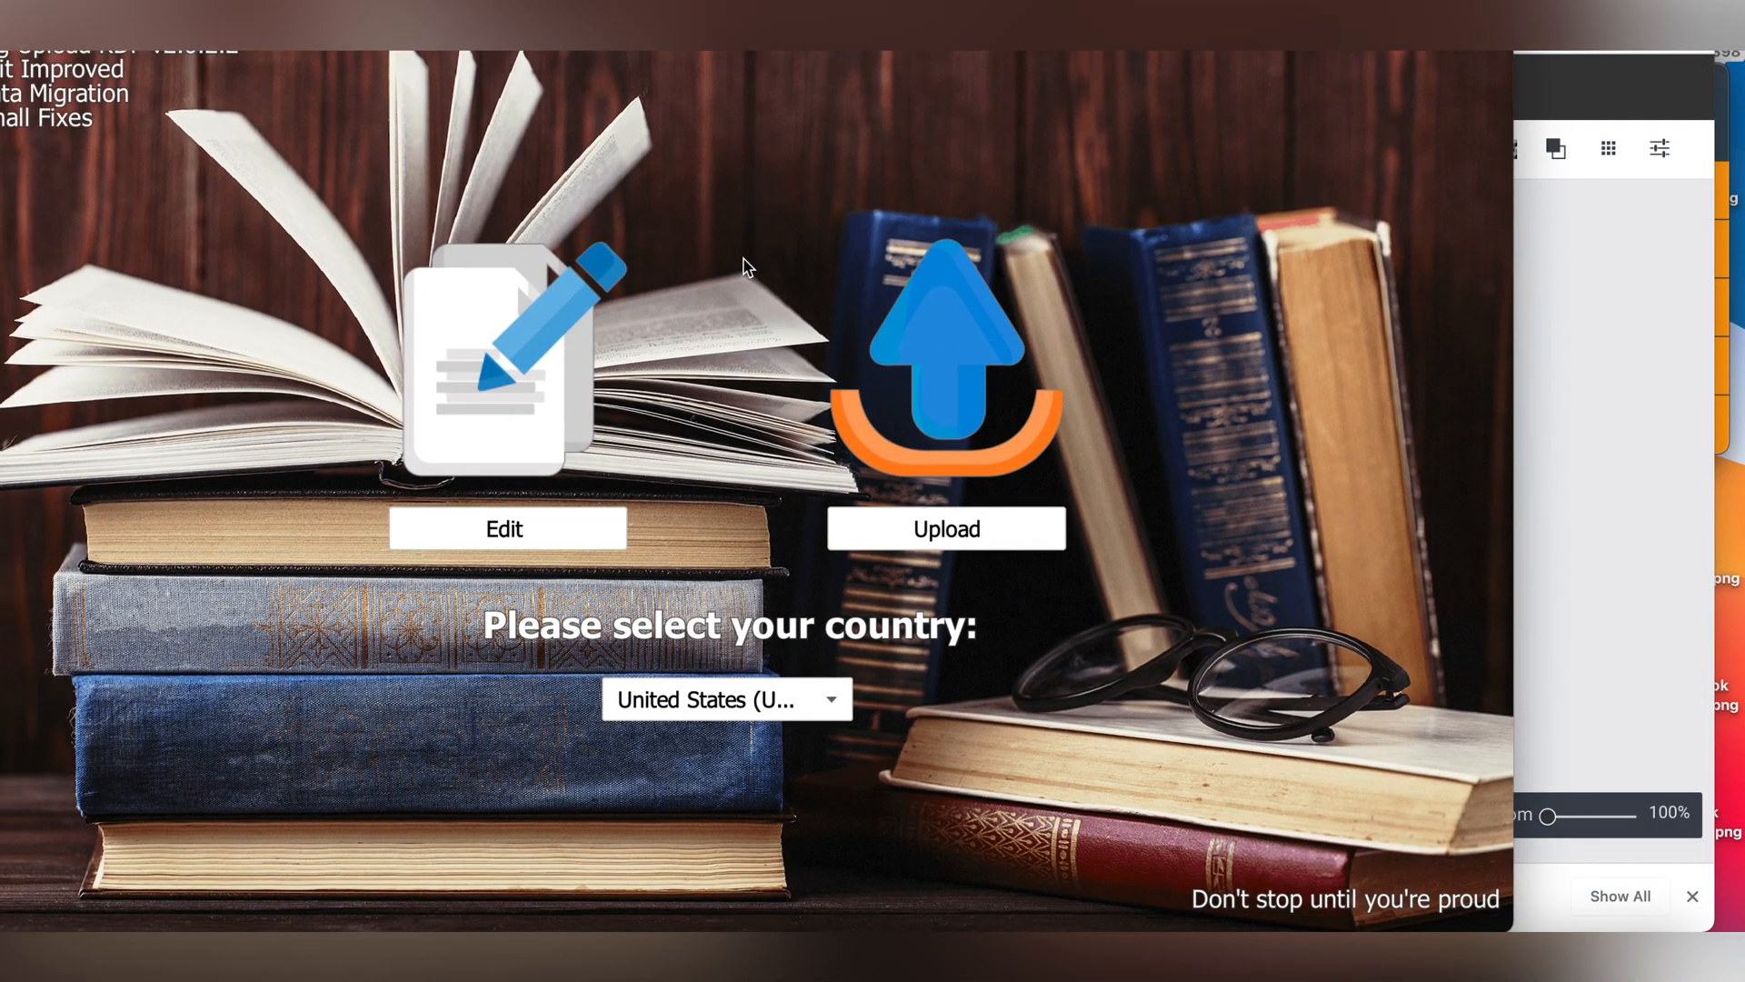
pyautogui.click(887, 536)
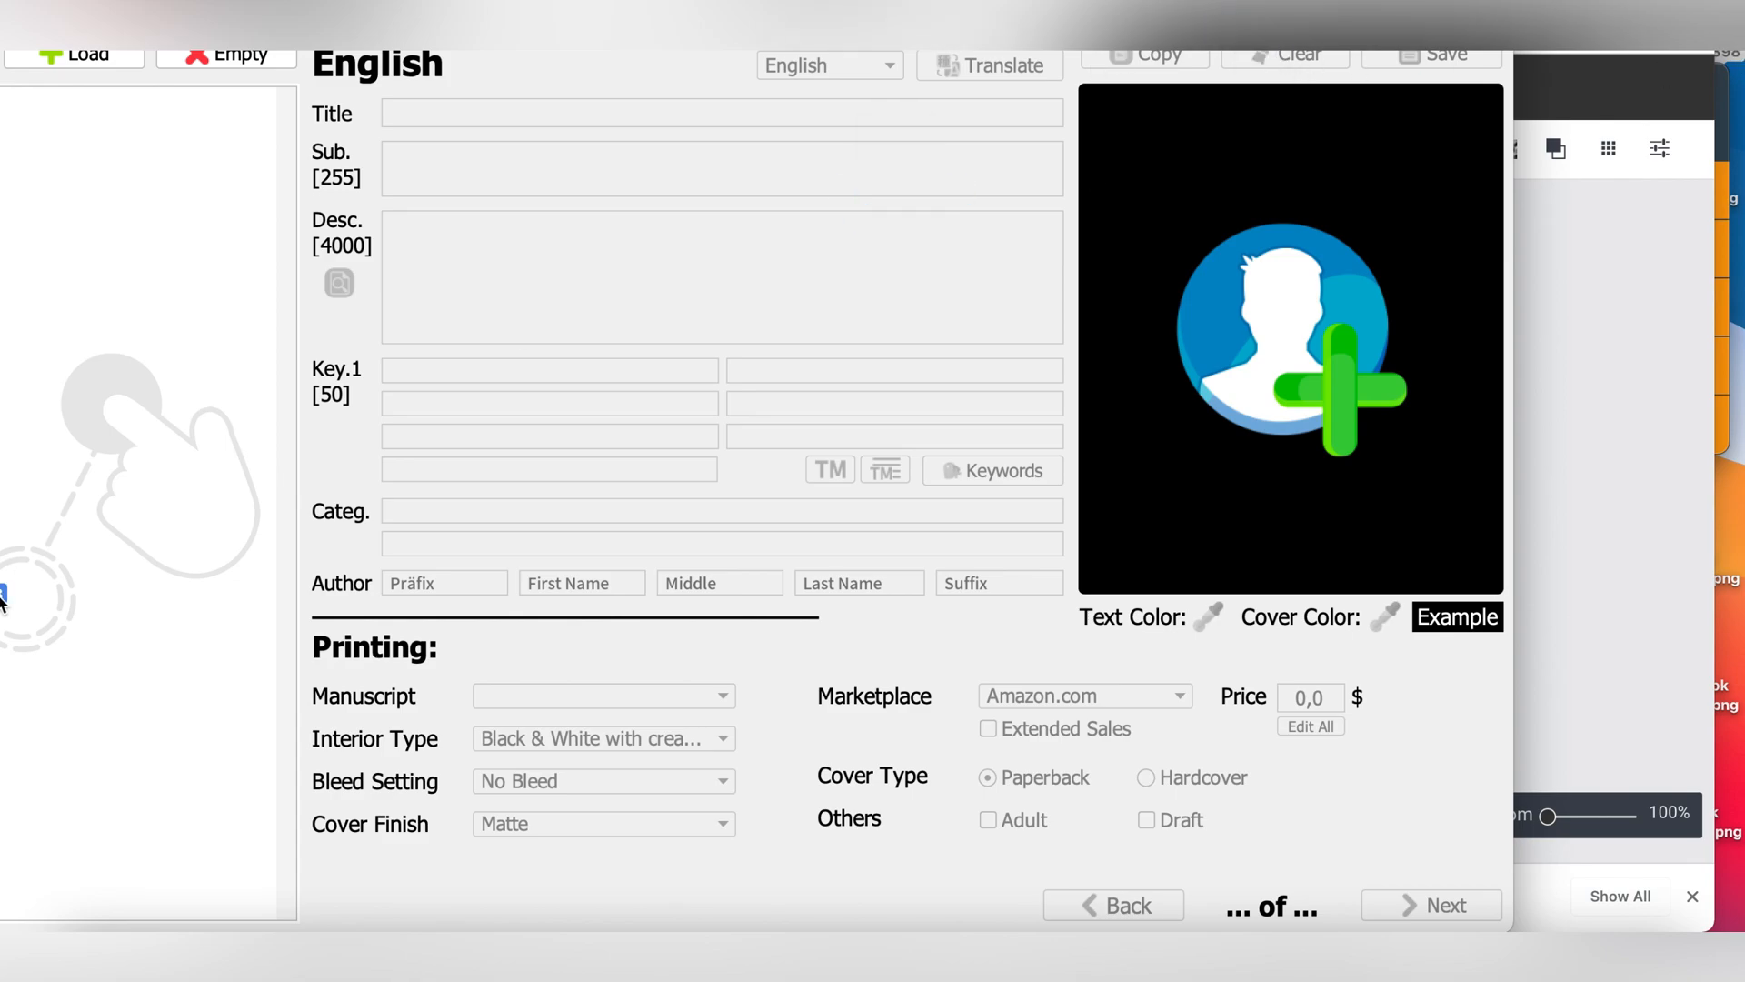
pyautogui.moveTo(4, 595); pyautogui.dragTo(103, 516)
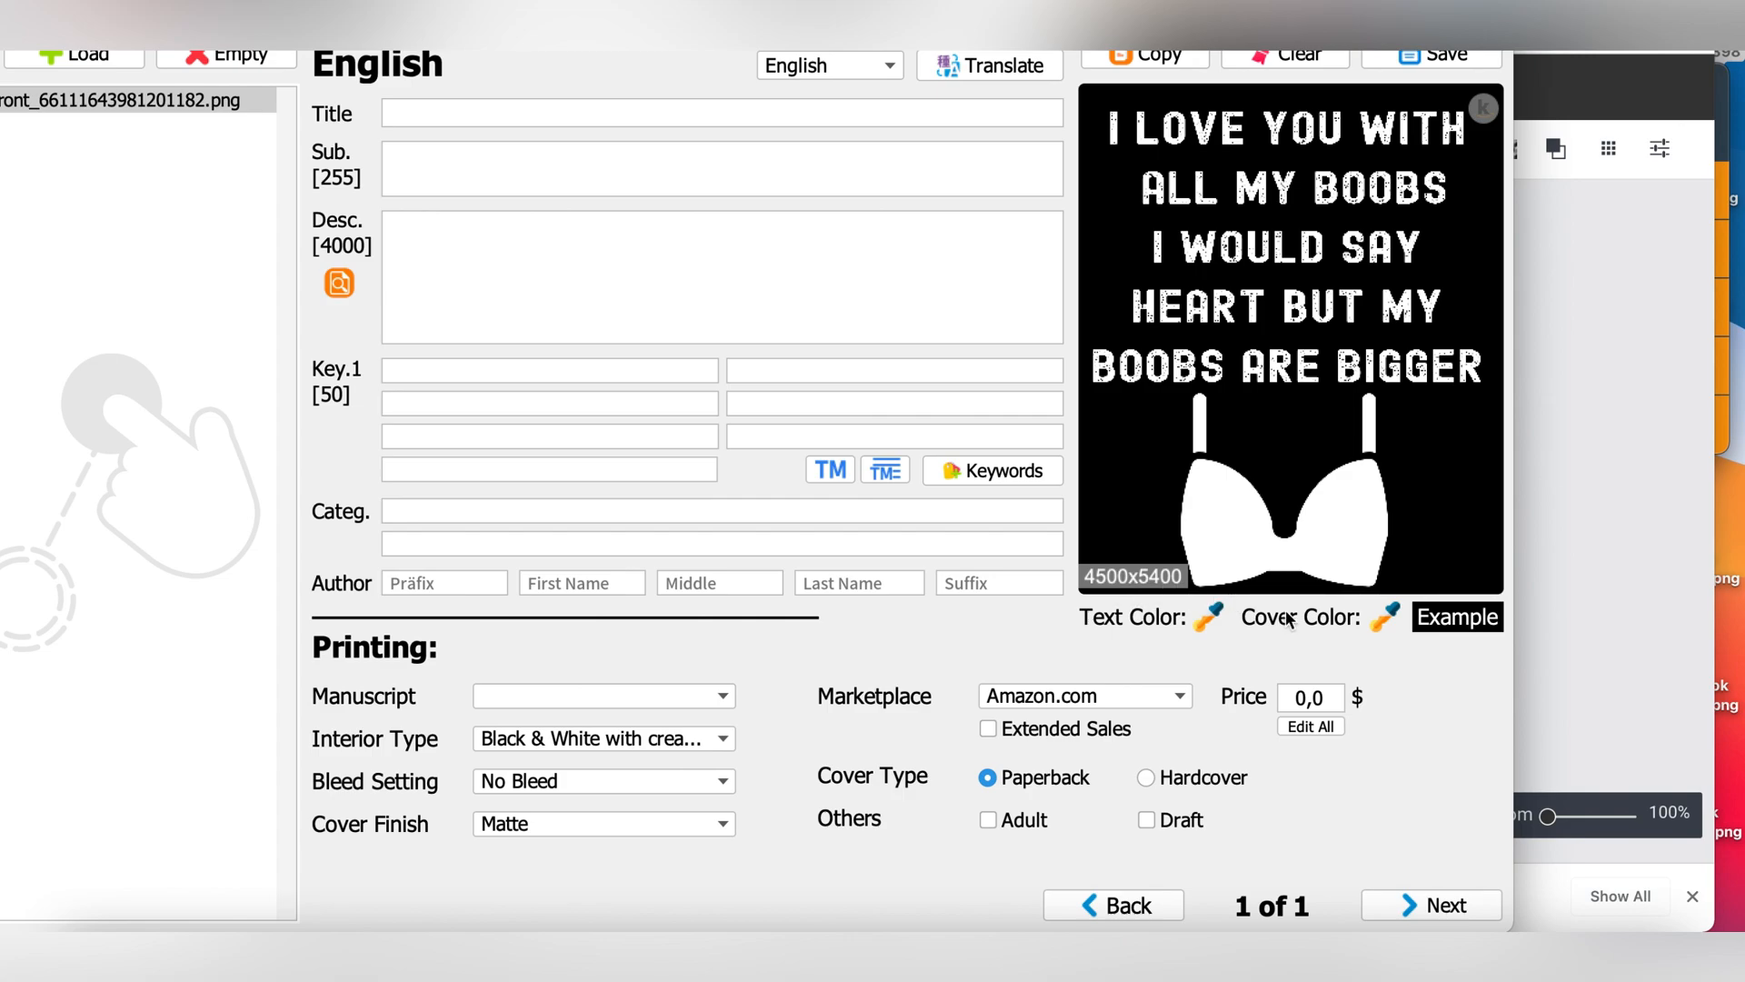
# Try a violet-blue cover background for the design, and set the cover colour back to black.
pyautogui.click(1386, 618)
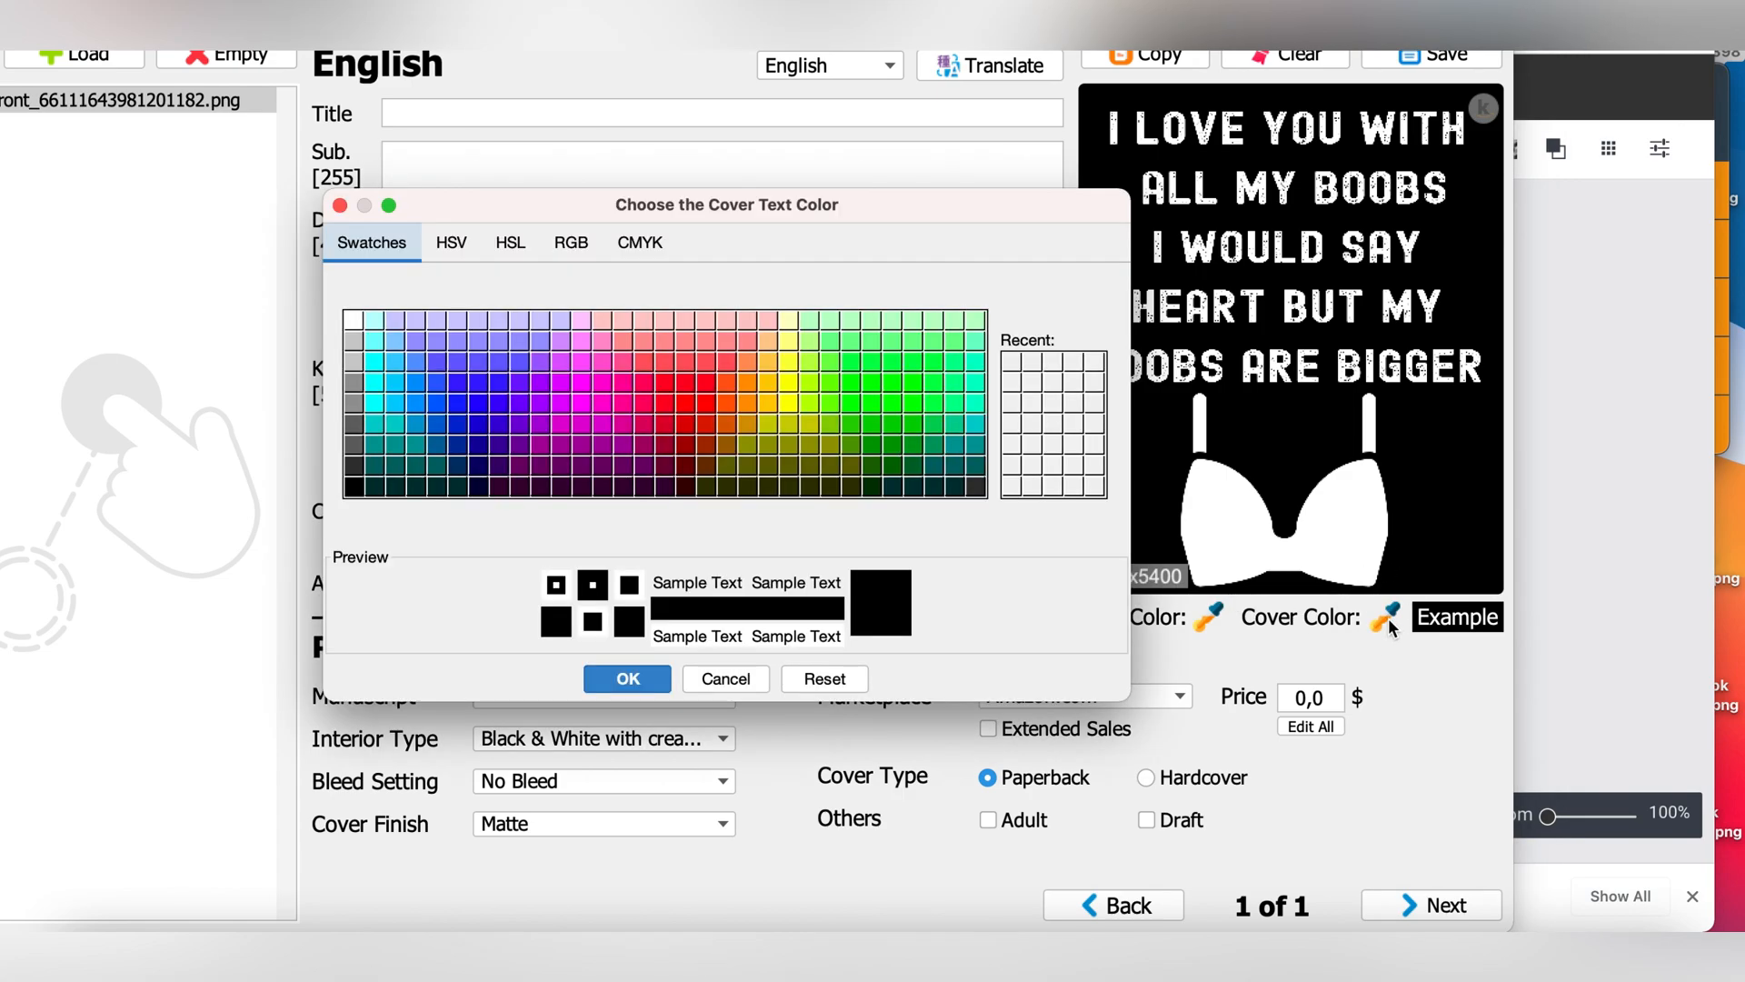
pyautogui.click(525, 371)
pyautogui.click(645, 678)
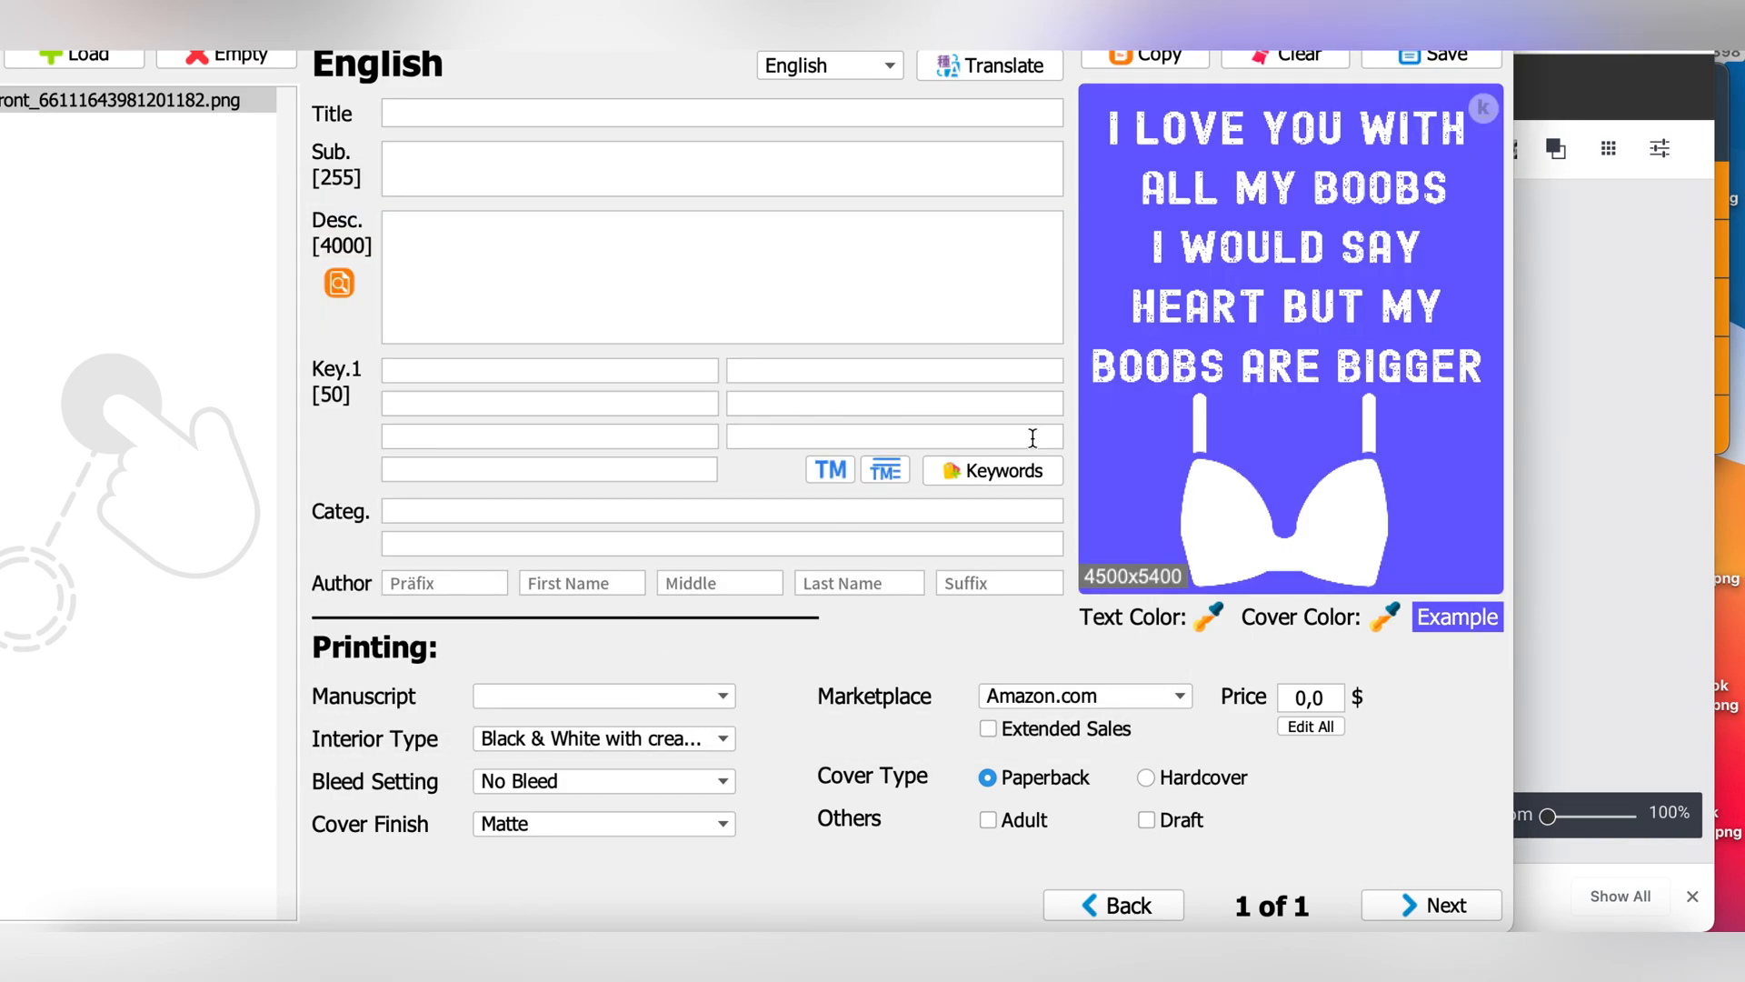
pyautogui.click(1372, 623)
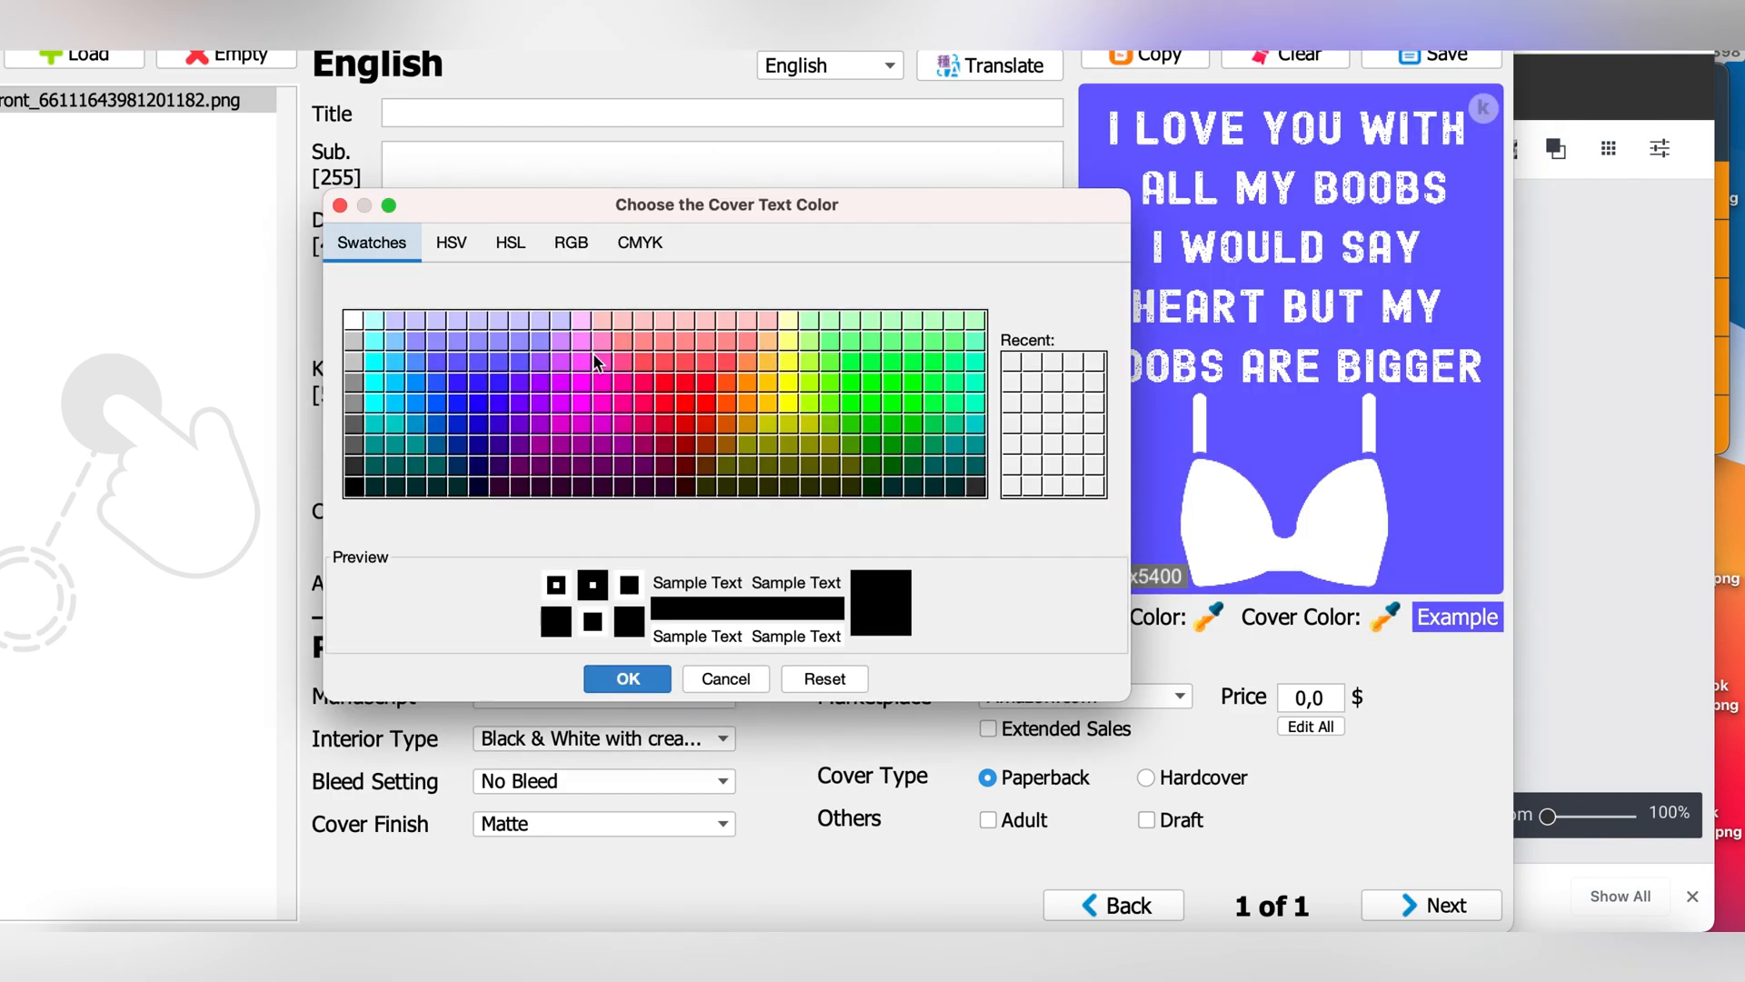
pyautogui.click(355, 488)
pyautogui.click(660, 680)
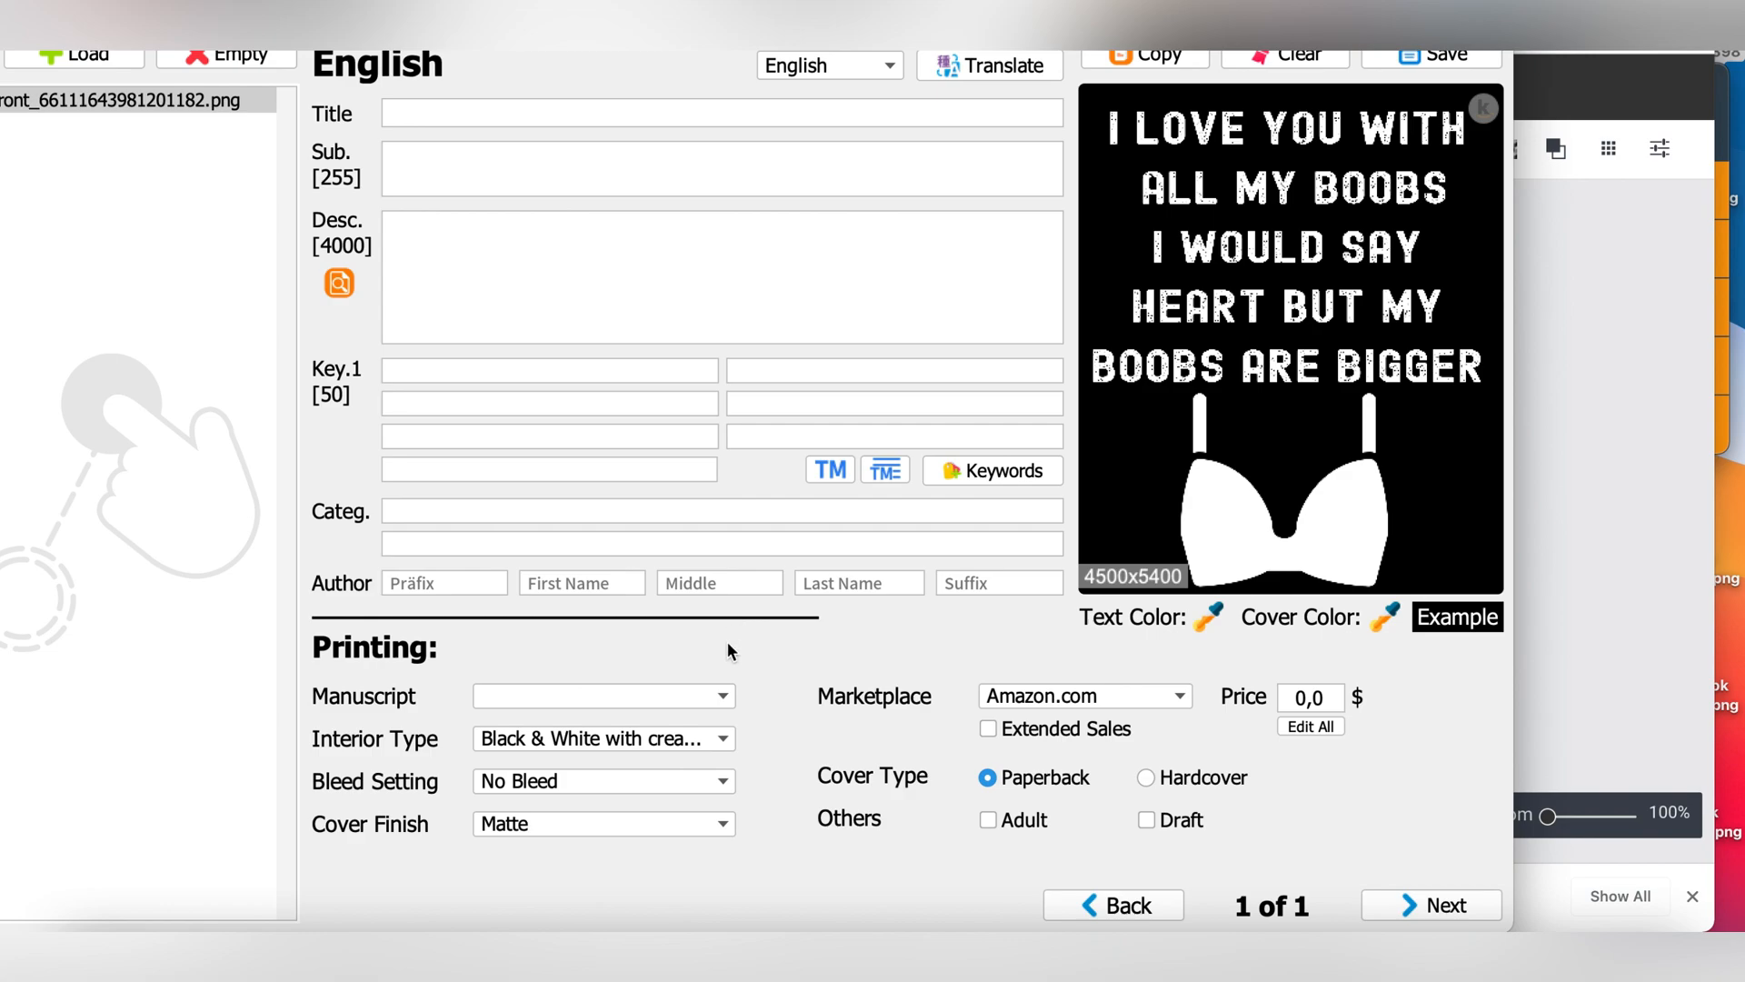
# Open the manuscript management settings and move the settings window aside.
pyautogui.click(679, 700)
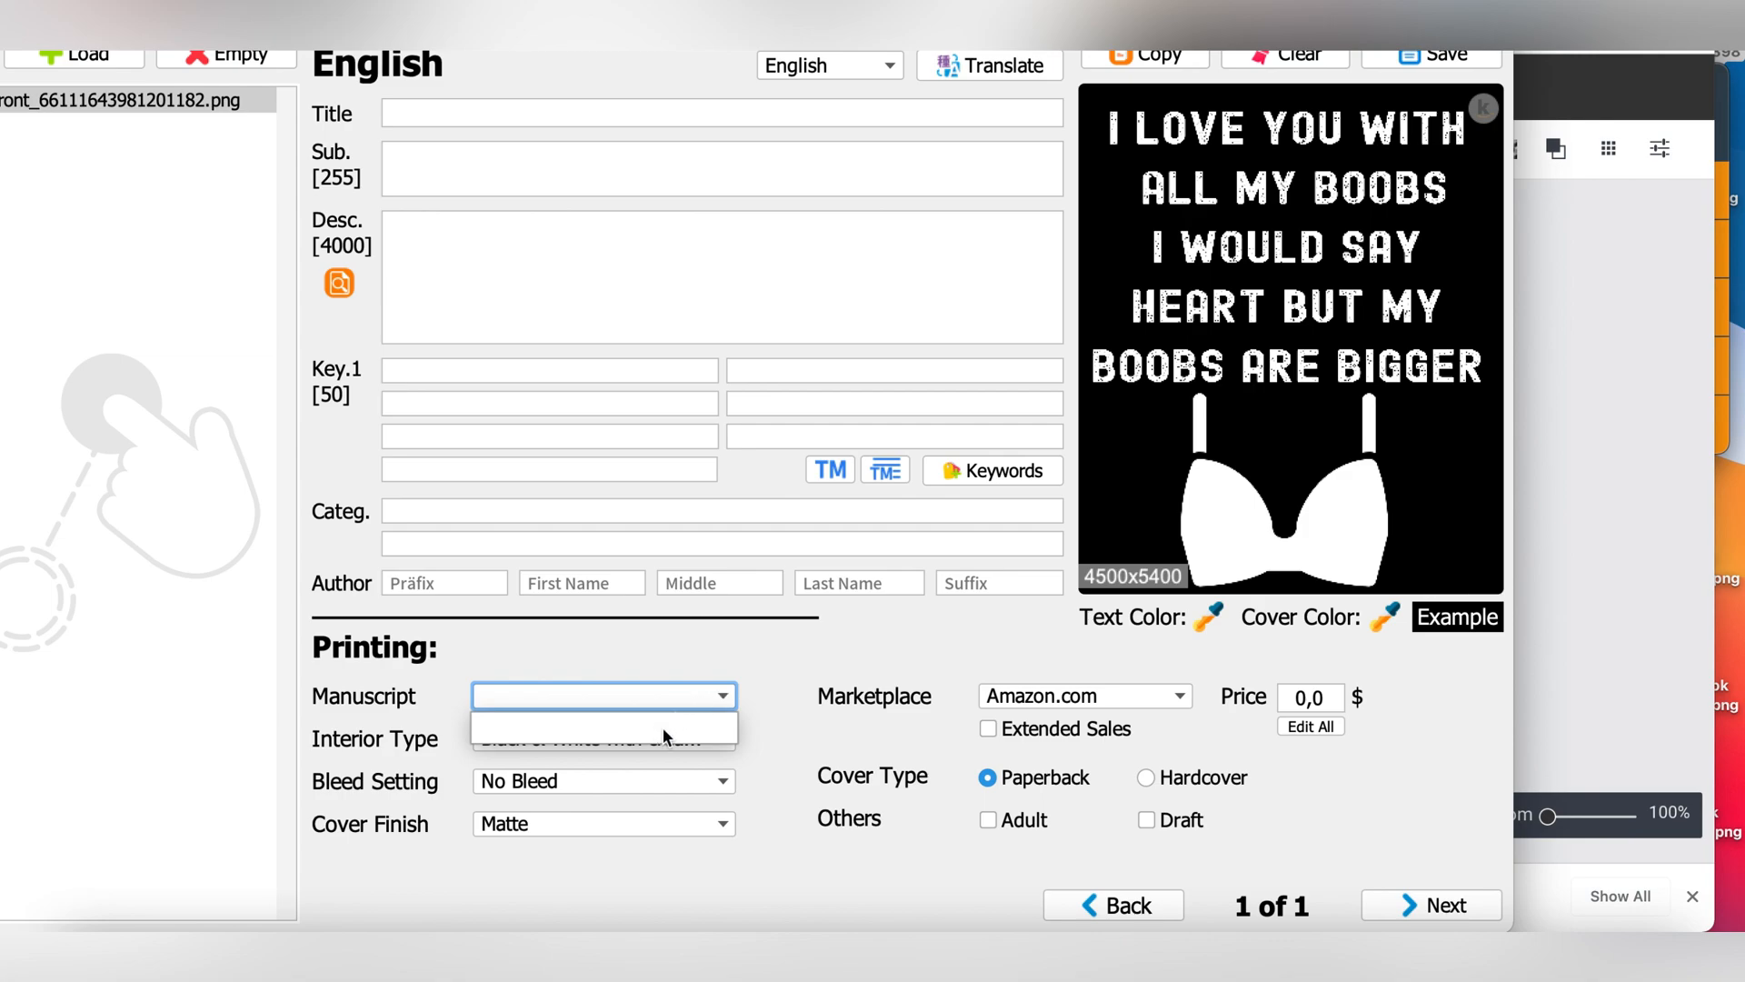
pyautogui.click(663, 727)
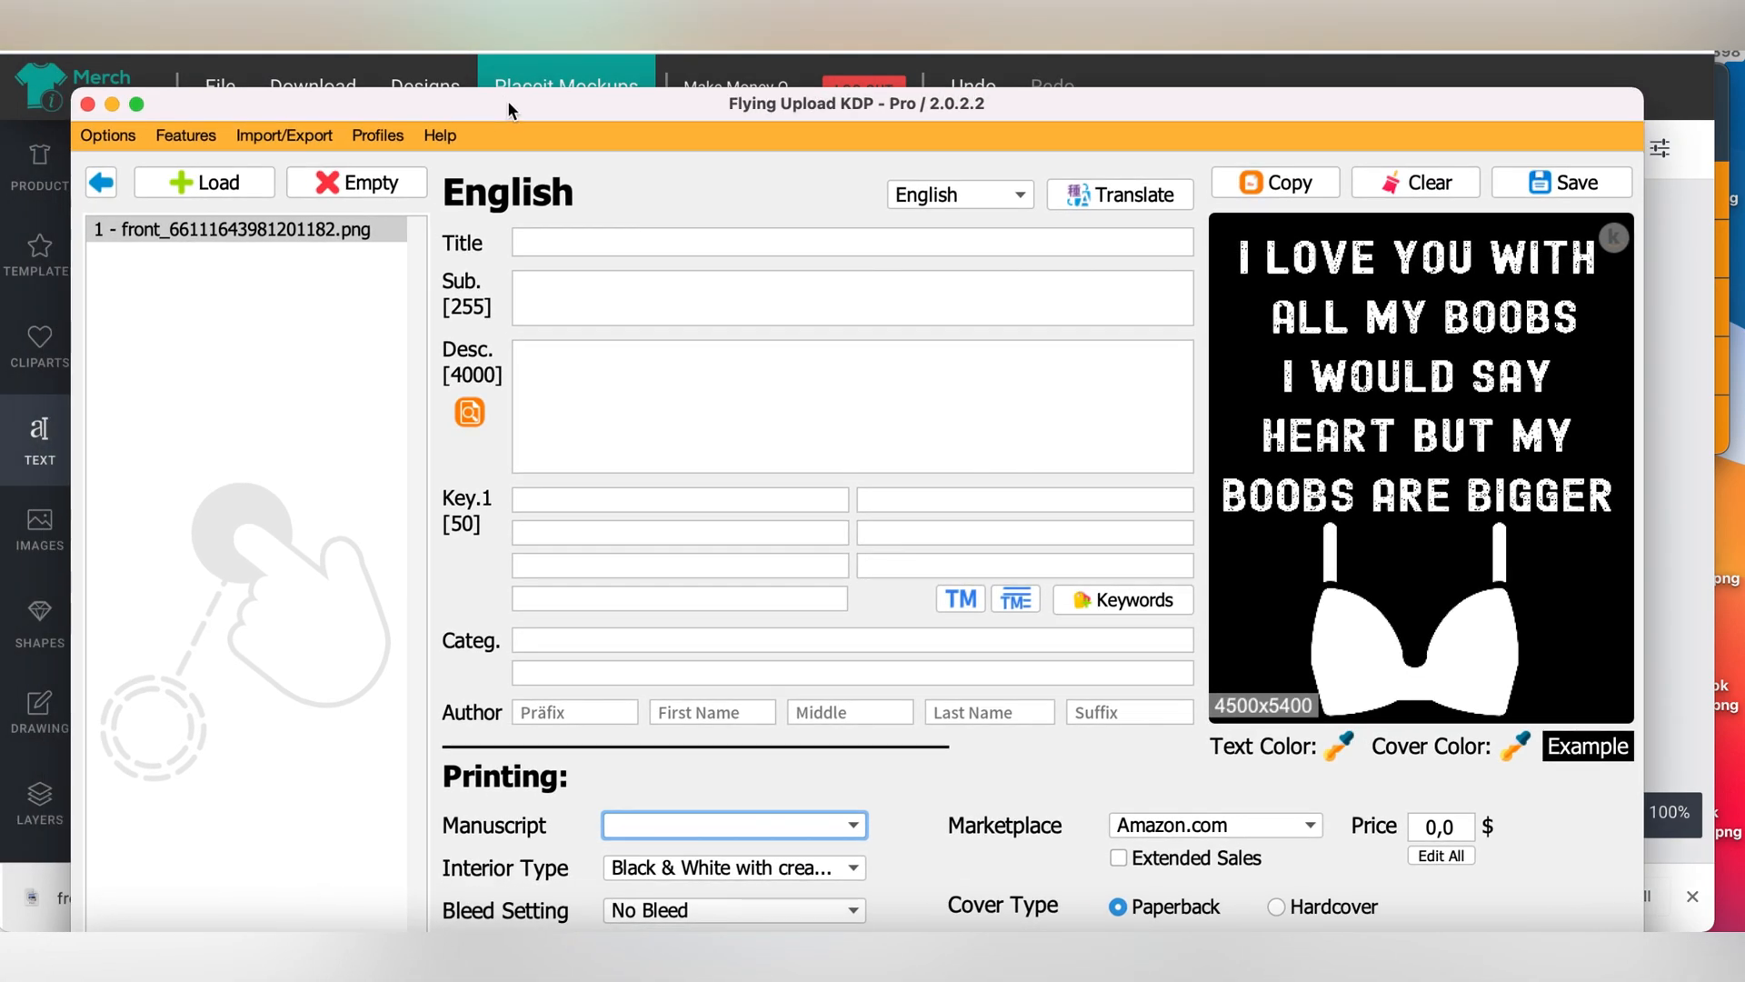
pyautogui.moveTo(507, 109); pyautogui.dragTo(492, 0)
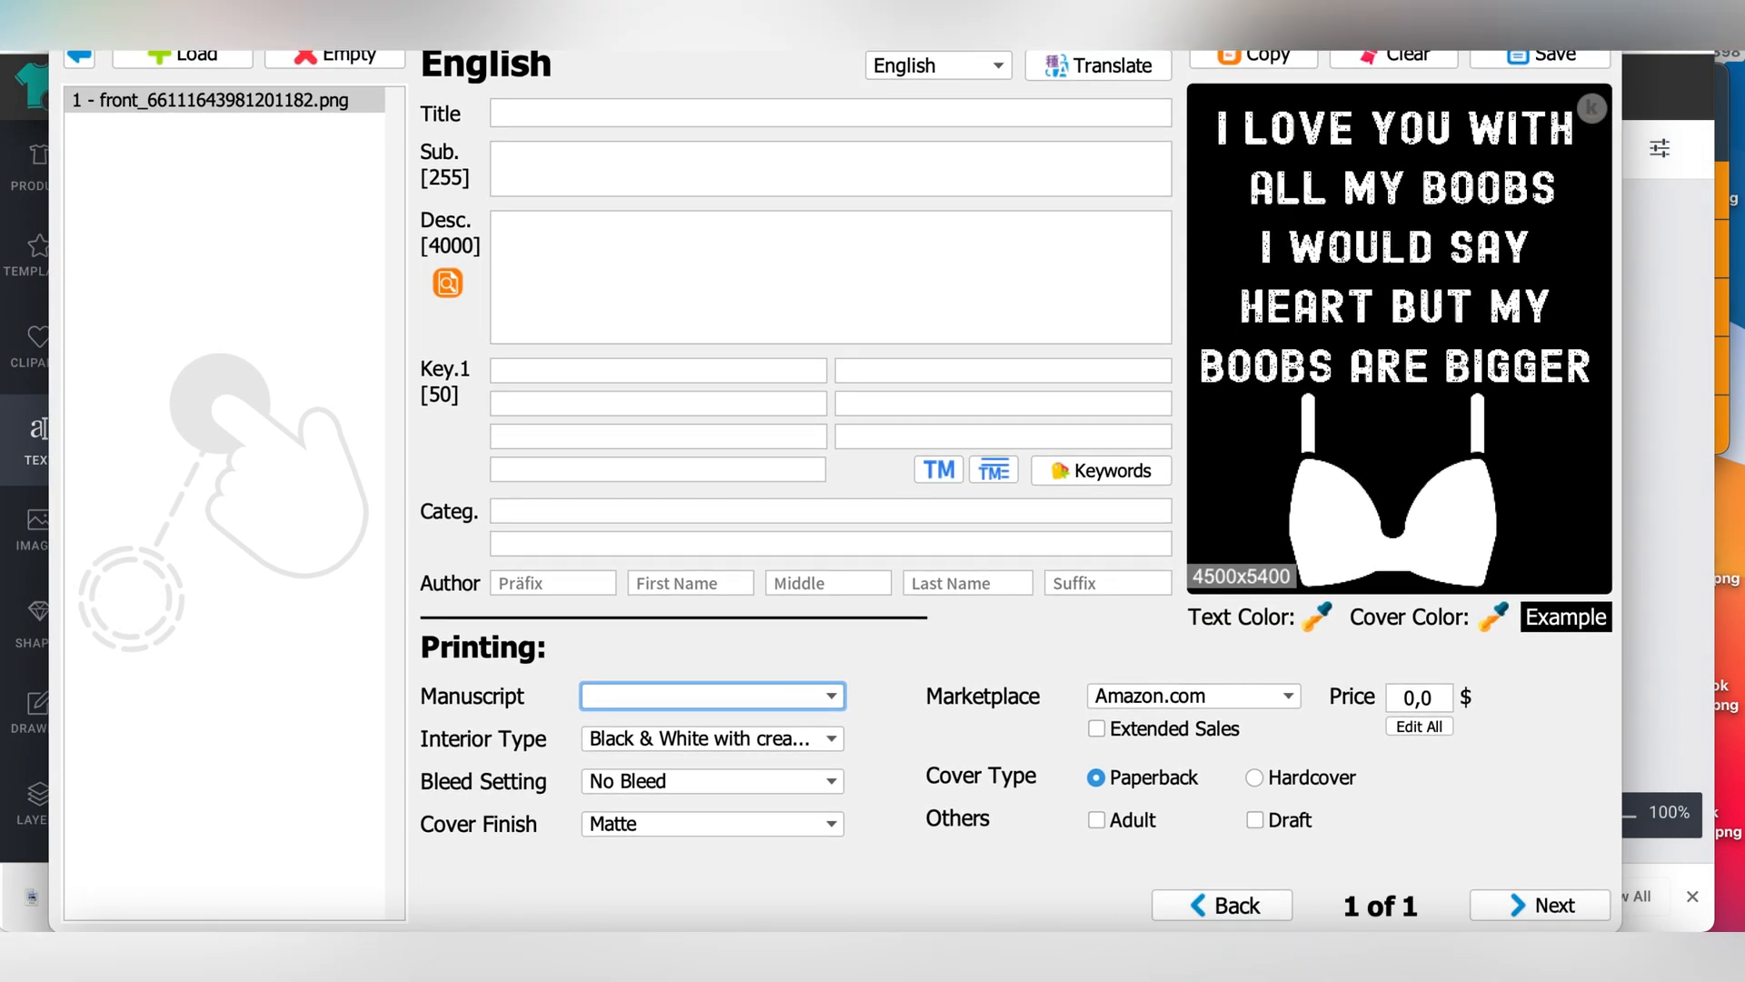
pyautogui.click(156, 13)
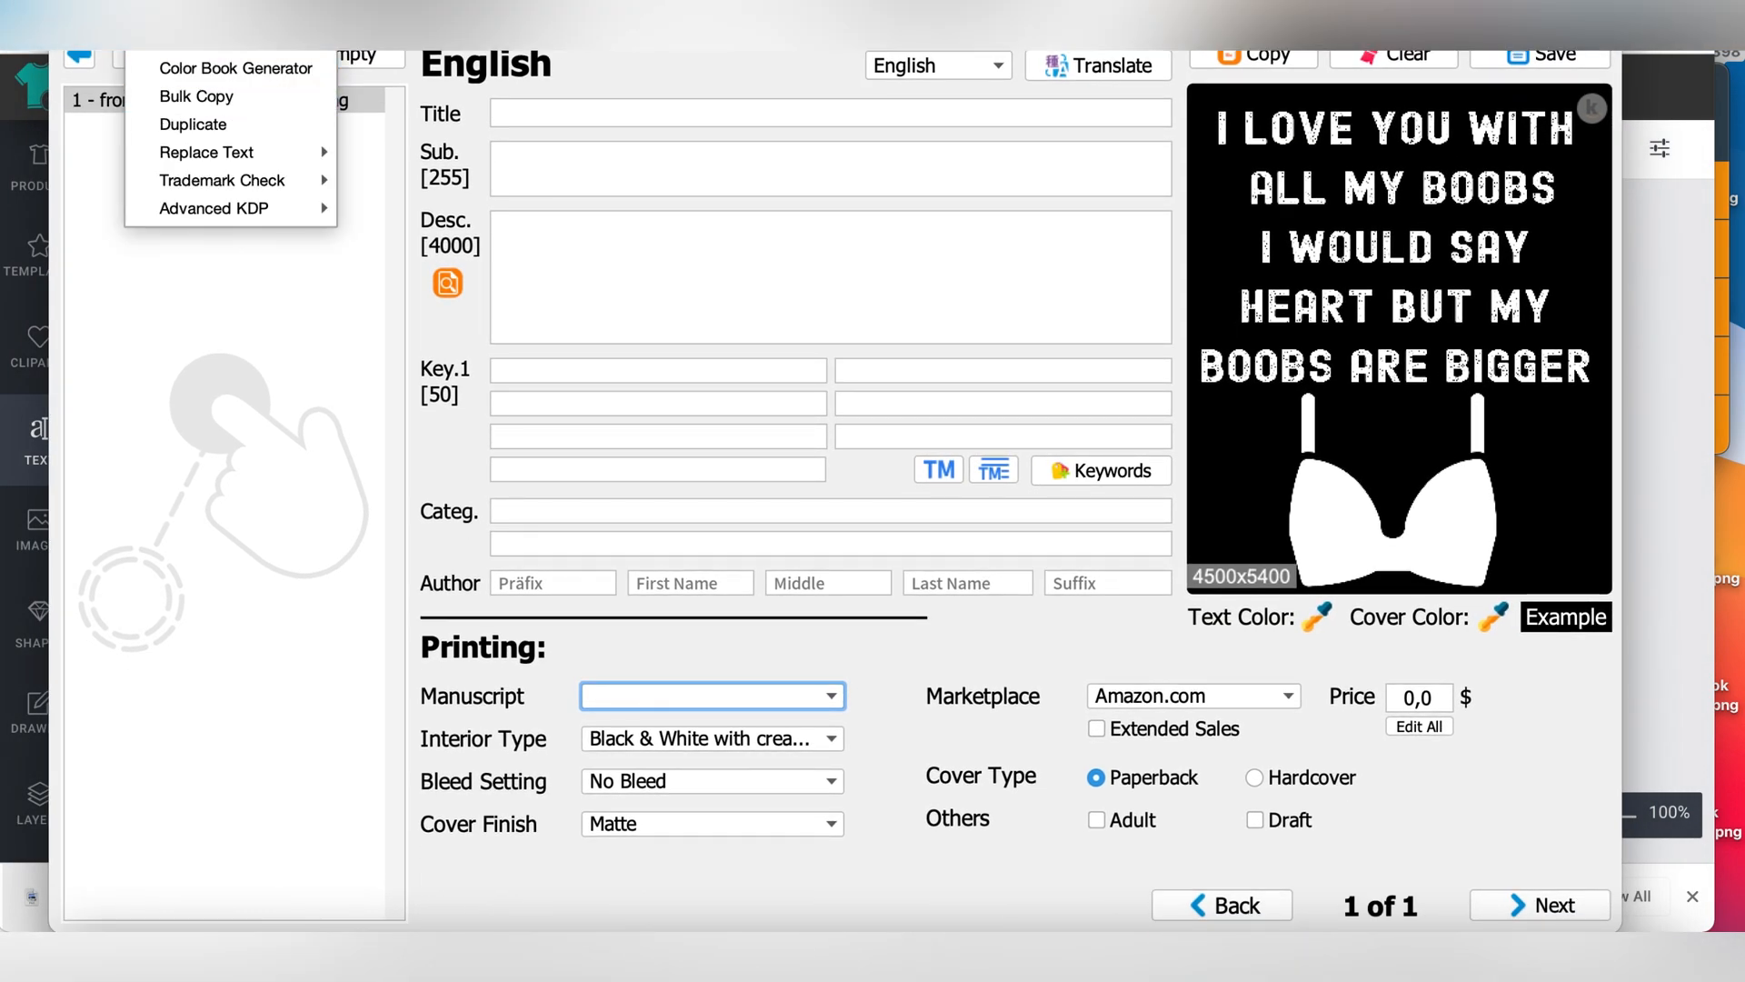
pyautogui.moveTo(80, 13)
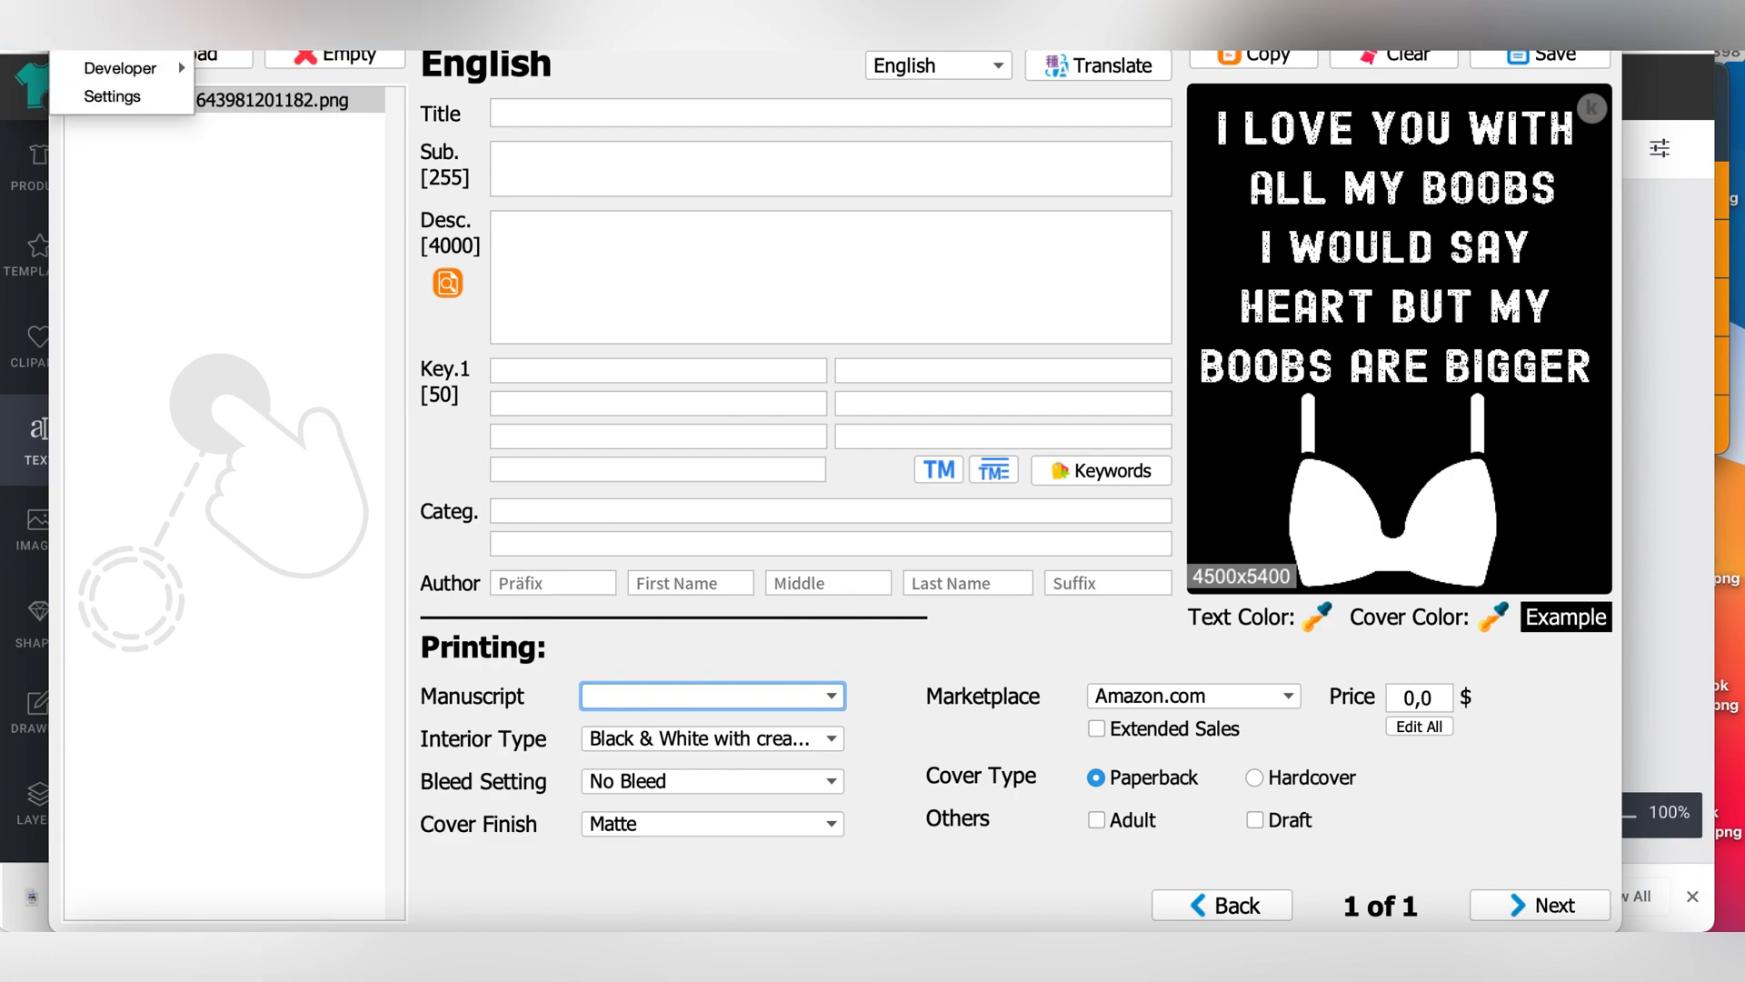
pyautogui.moveTo(182, 2)
pyautogui.mouseDown()
pyautogui.moveTo(178, 68)
pyautogui.moveTo(176, 3)
pyautogui.mouseUp()
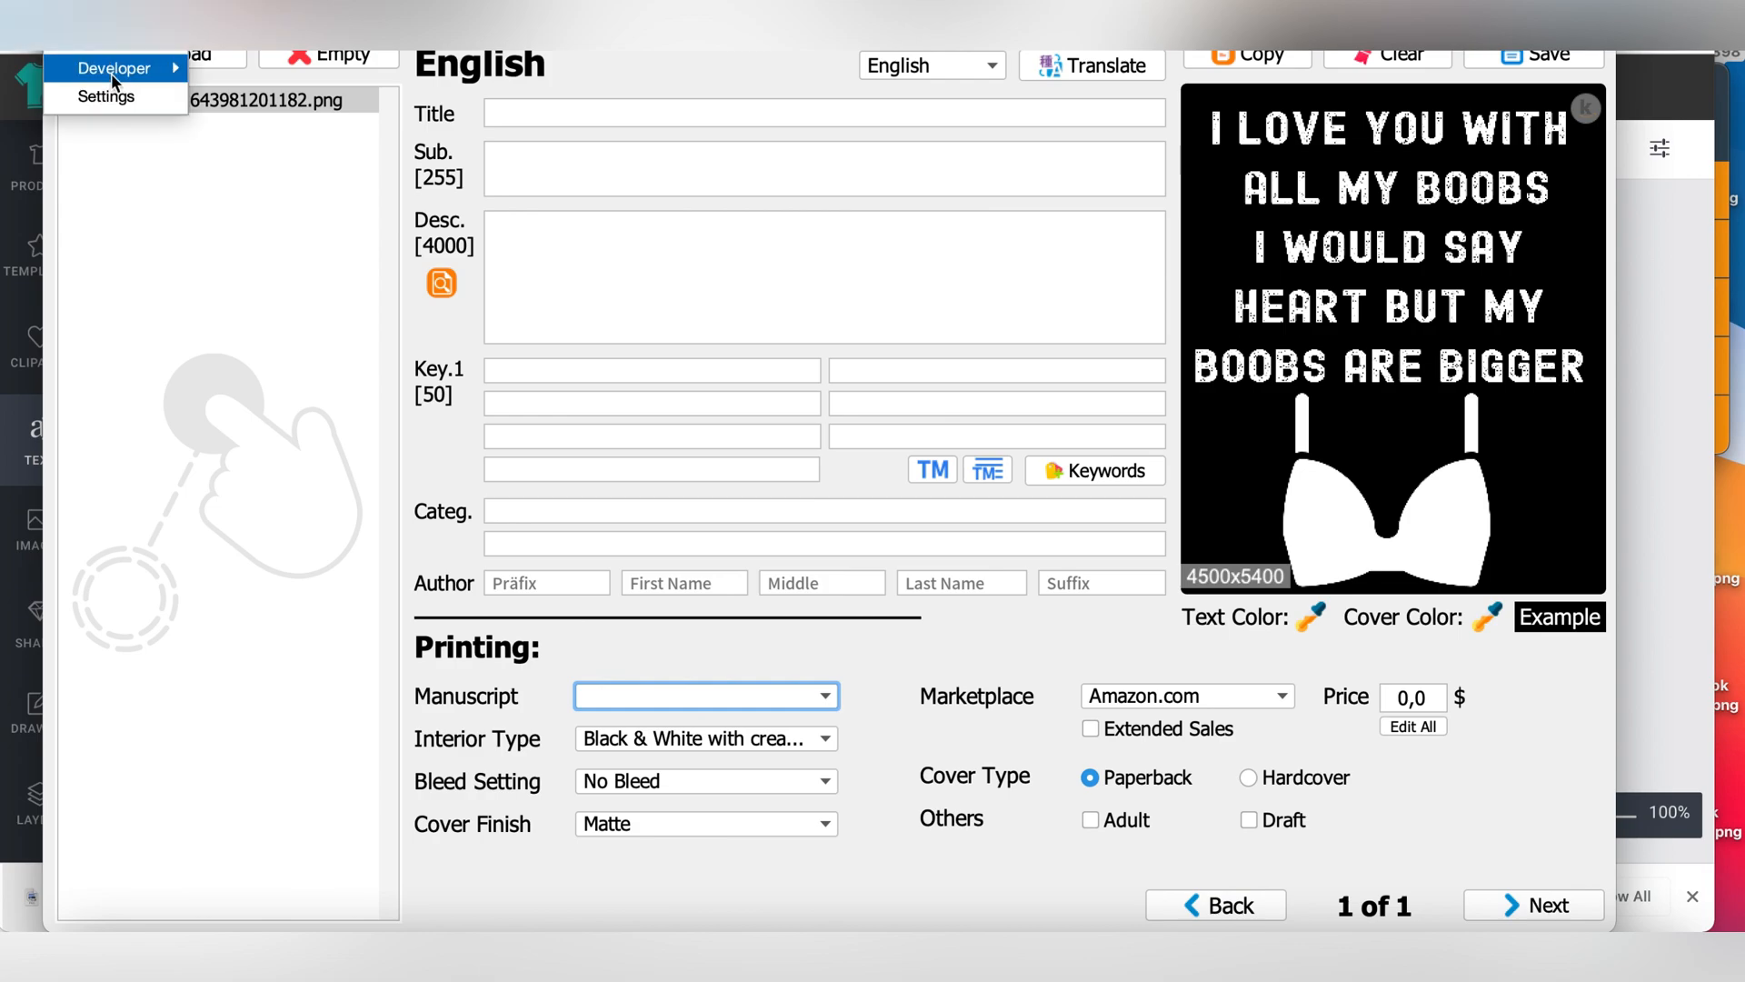
pyautogui.click(118, 105)
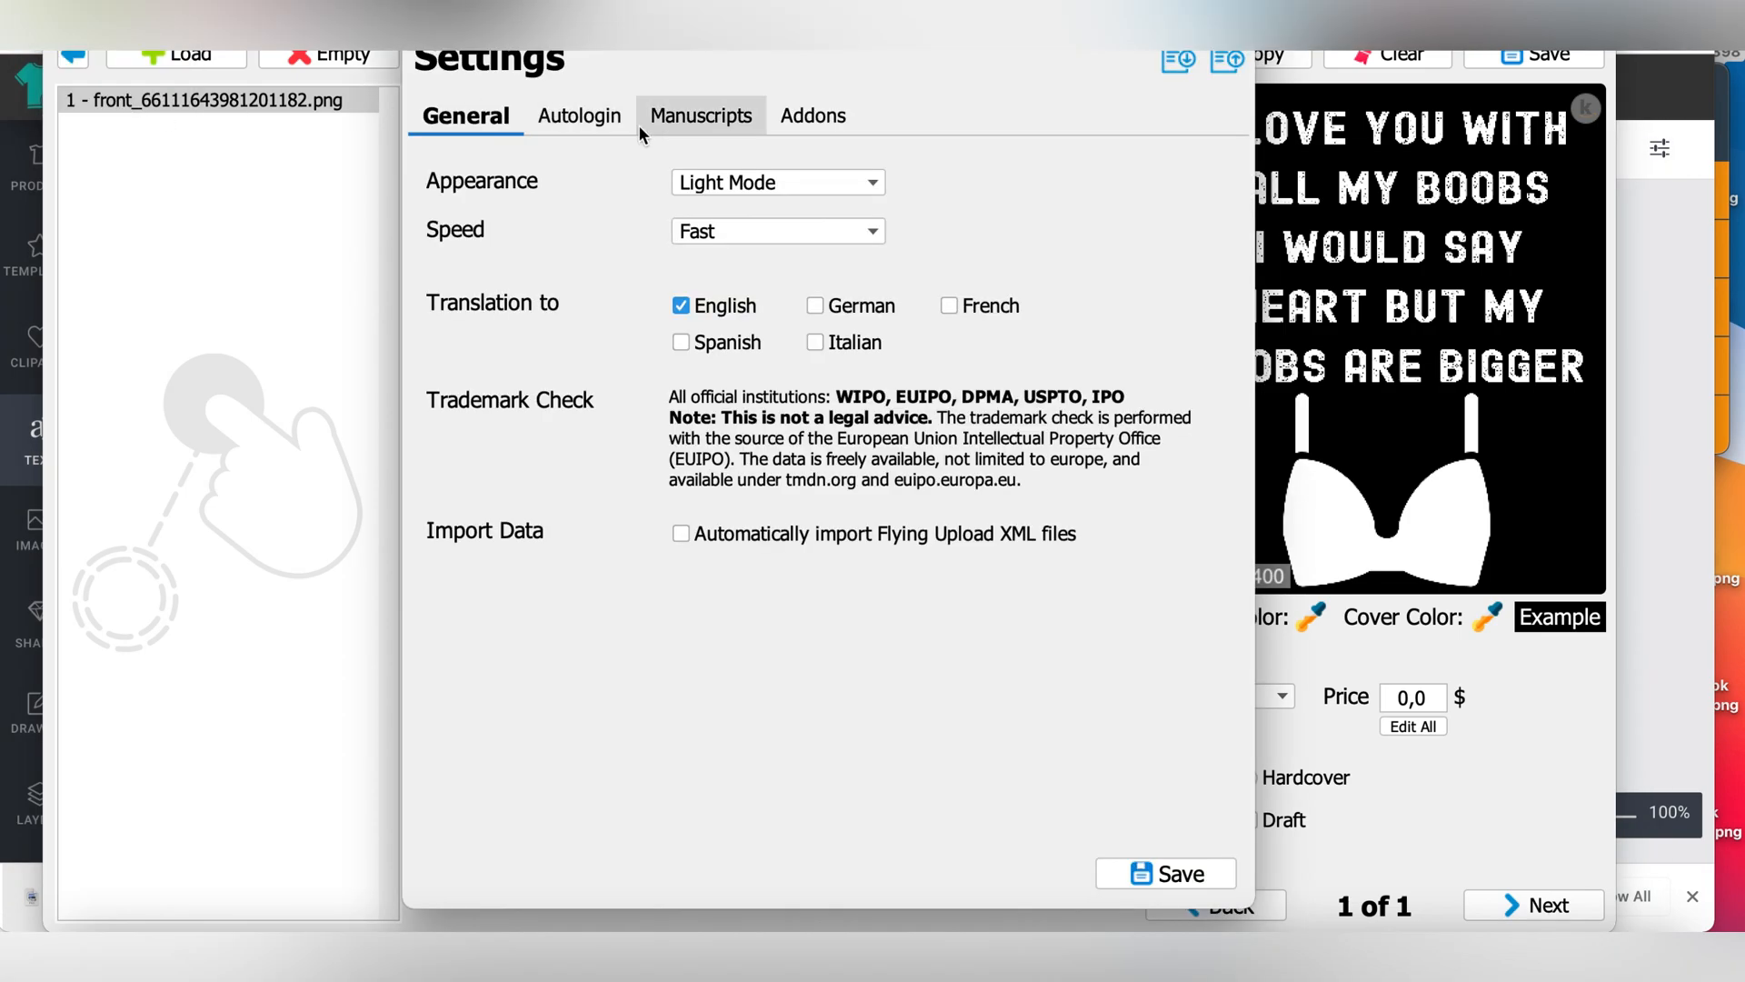
pyautogui.click(716, 118)
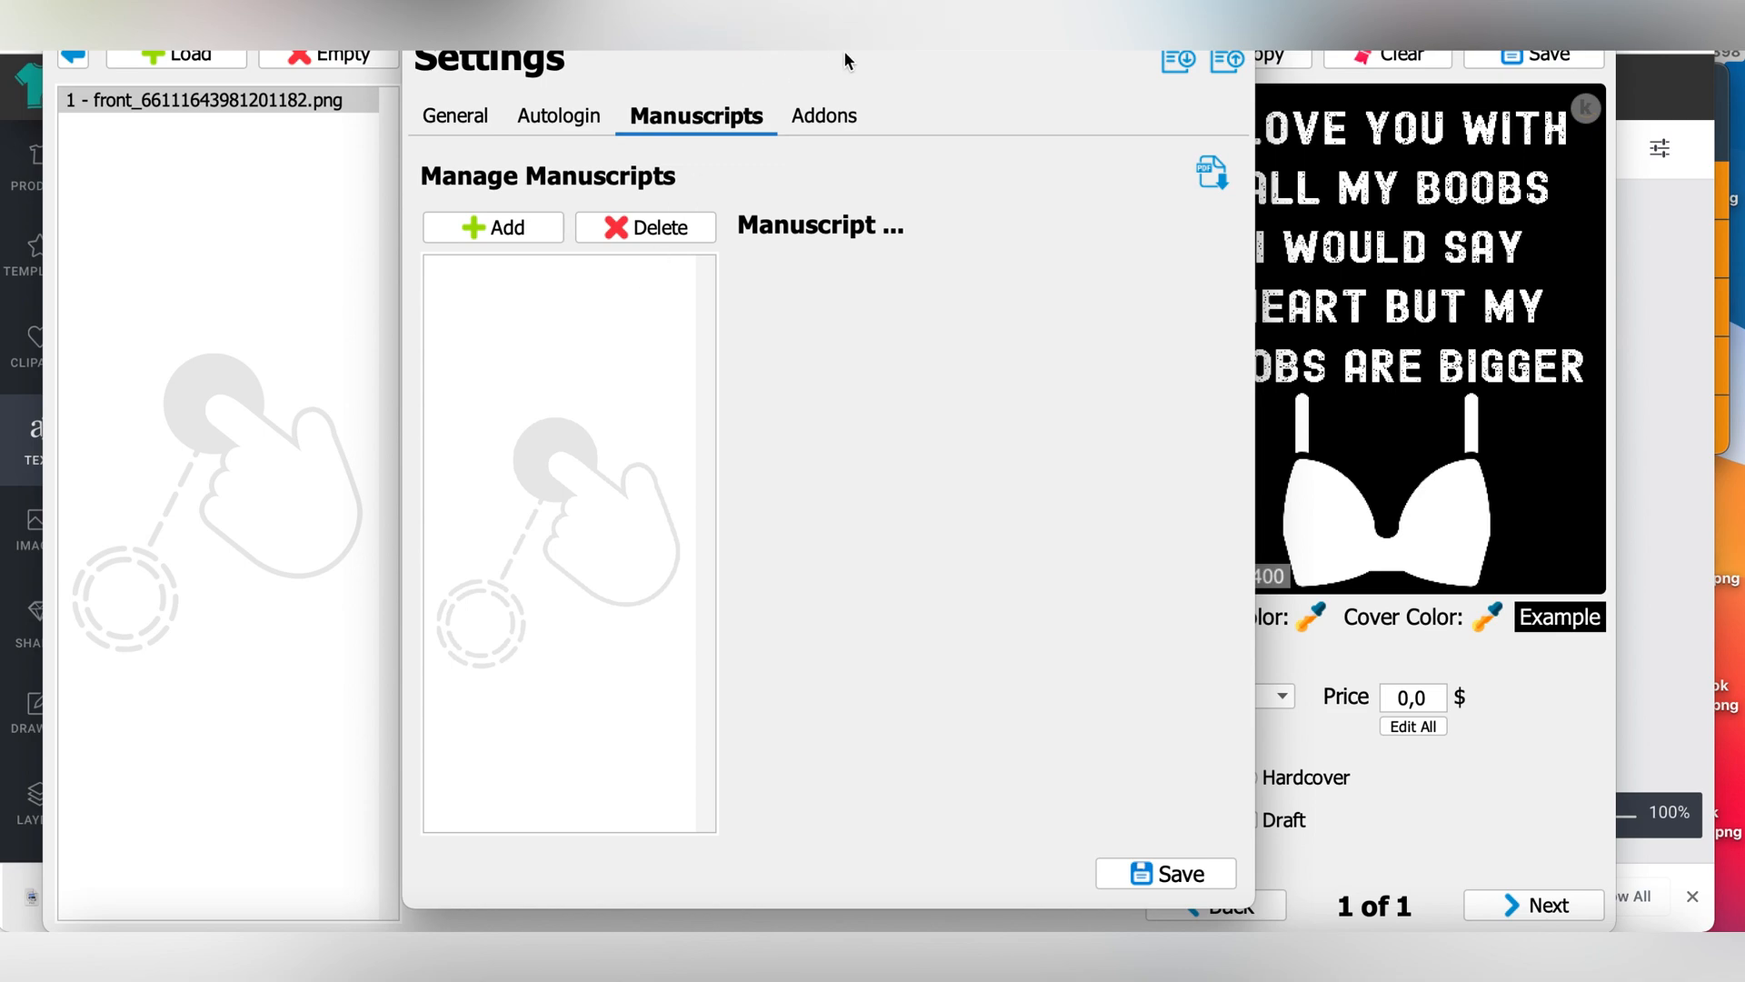
pyautogui.moveTo(844, 51); pyautogui.dragTo(1329, 27)
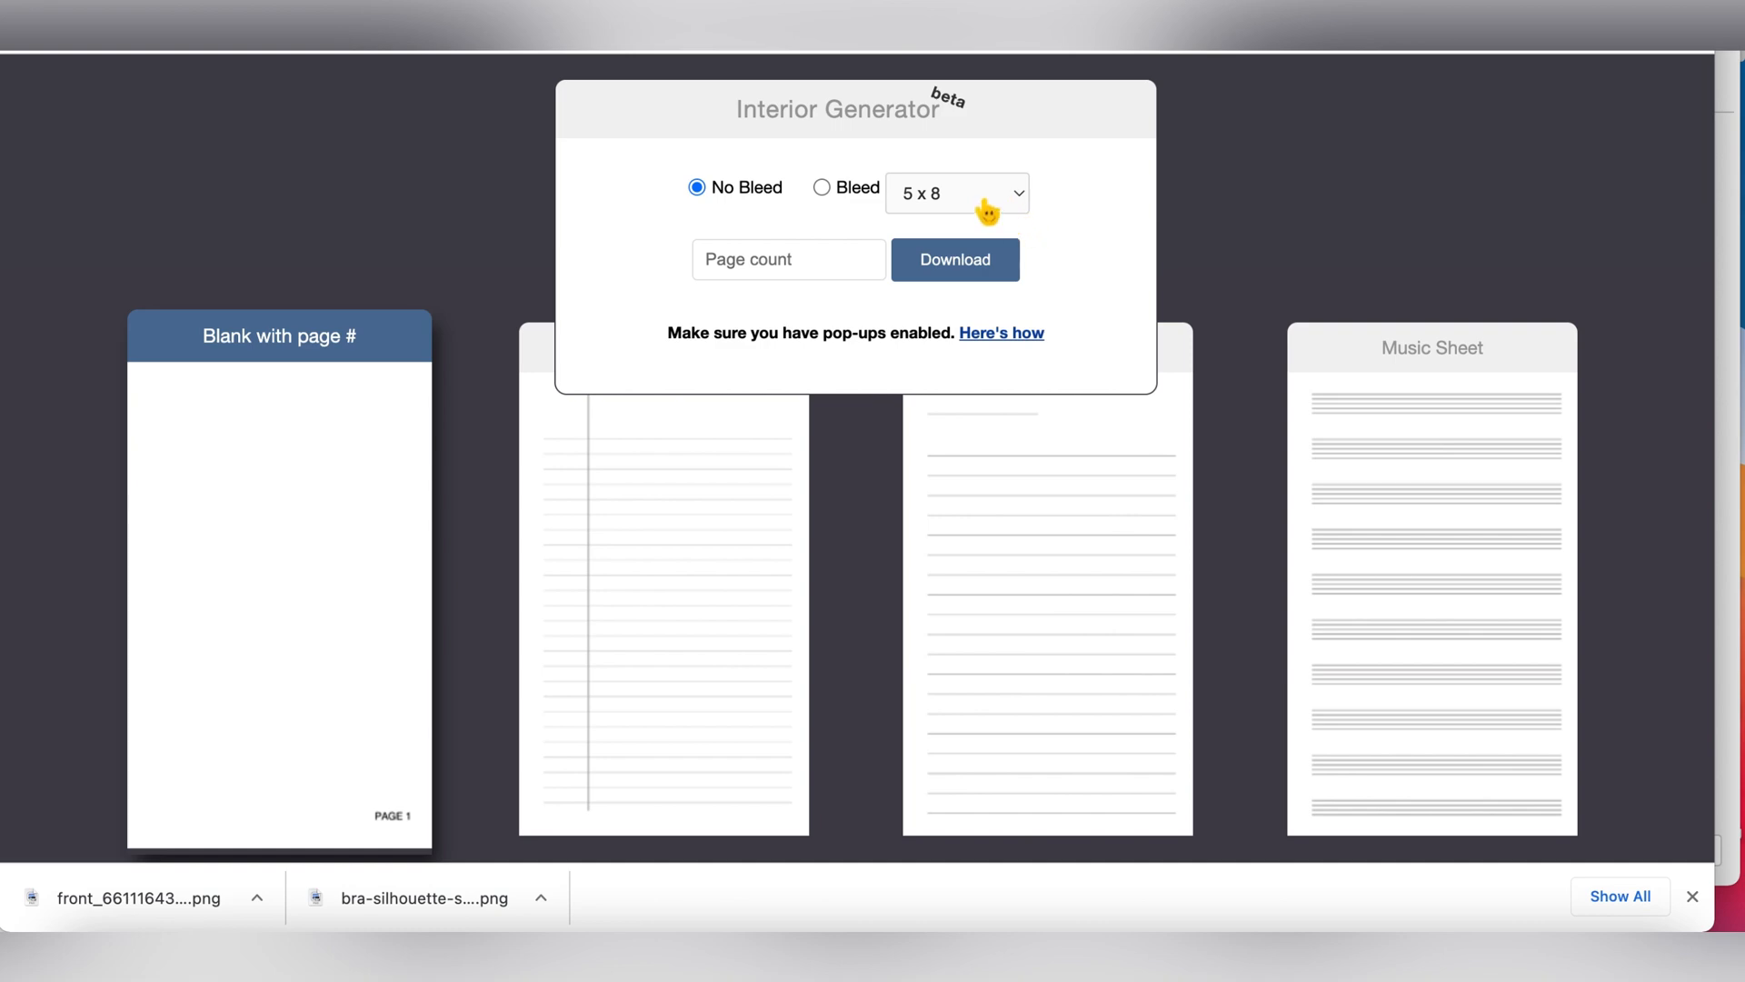
# In the browser's Interior Generator, set bleed, 8.5 x 11 size and 100 pages, and select the lined journal template.
pyautogui.click(823, 188)
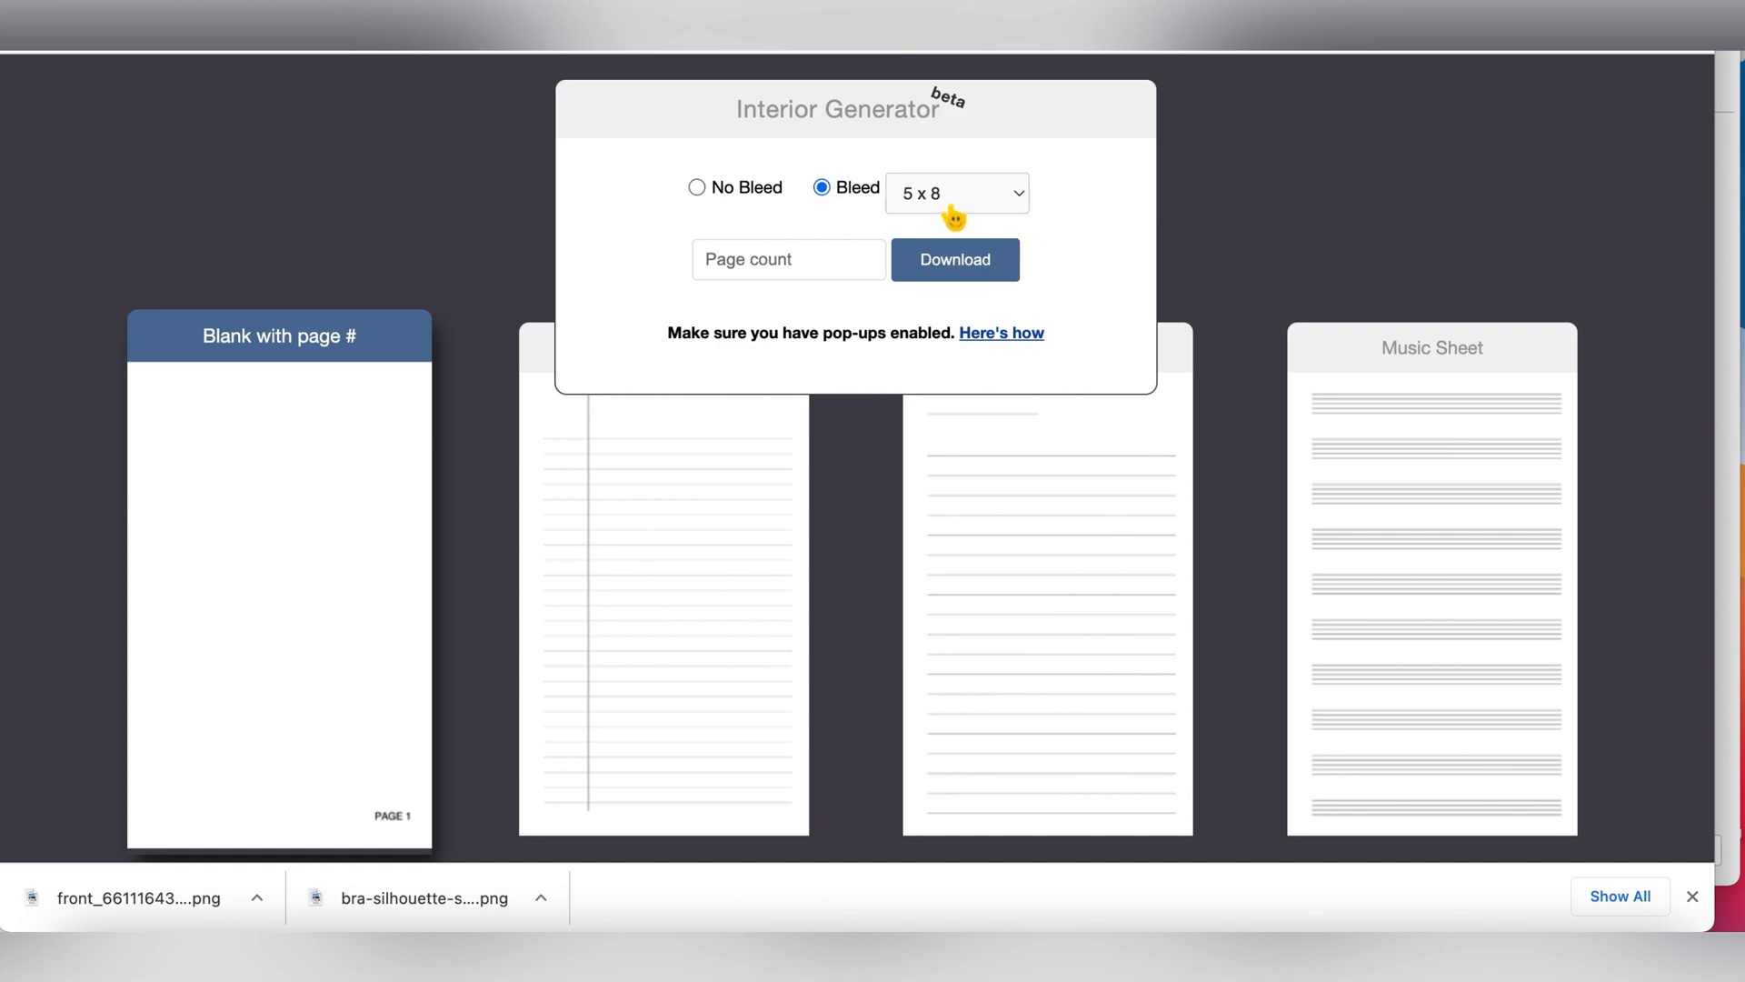
pyautogui.click(1000, 215)
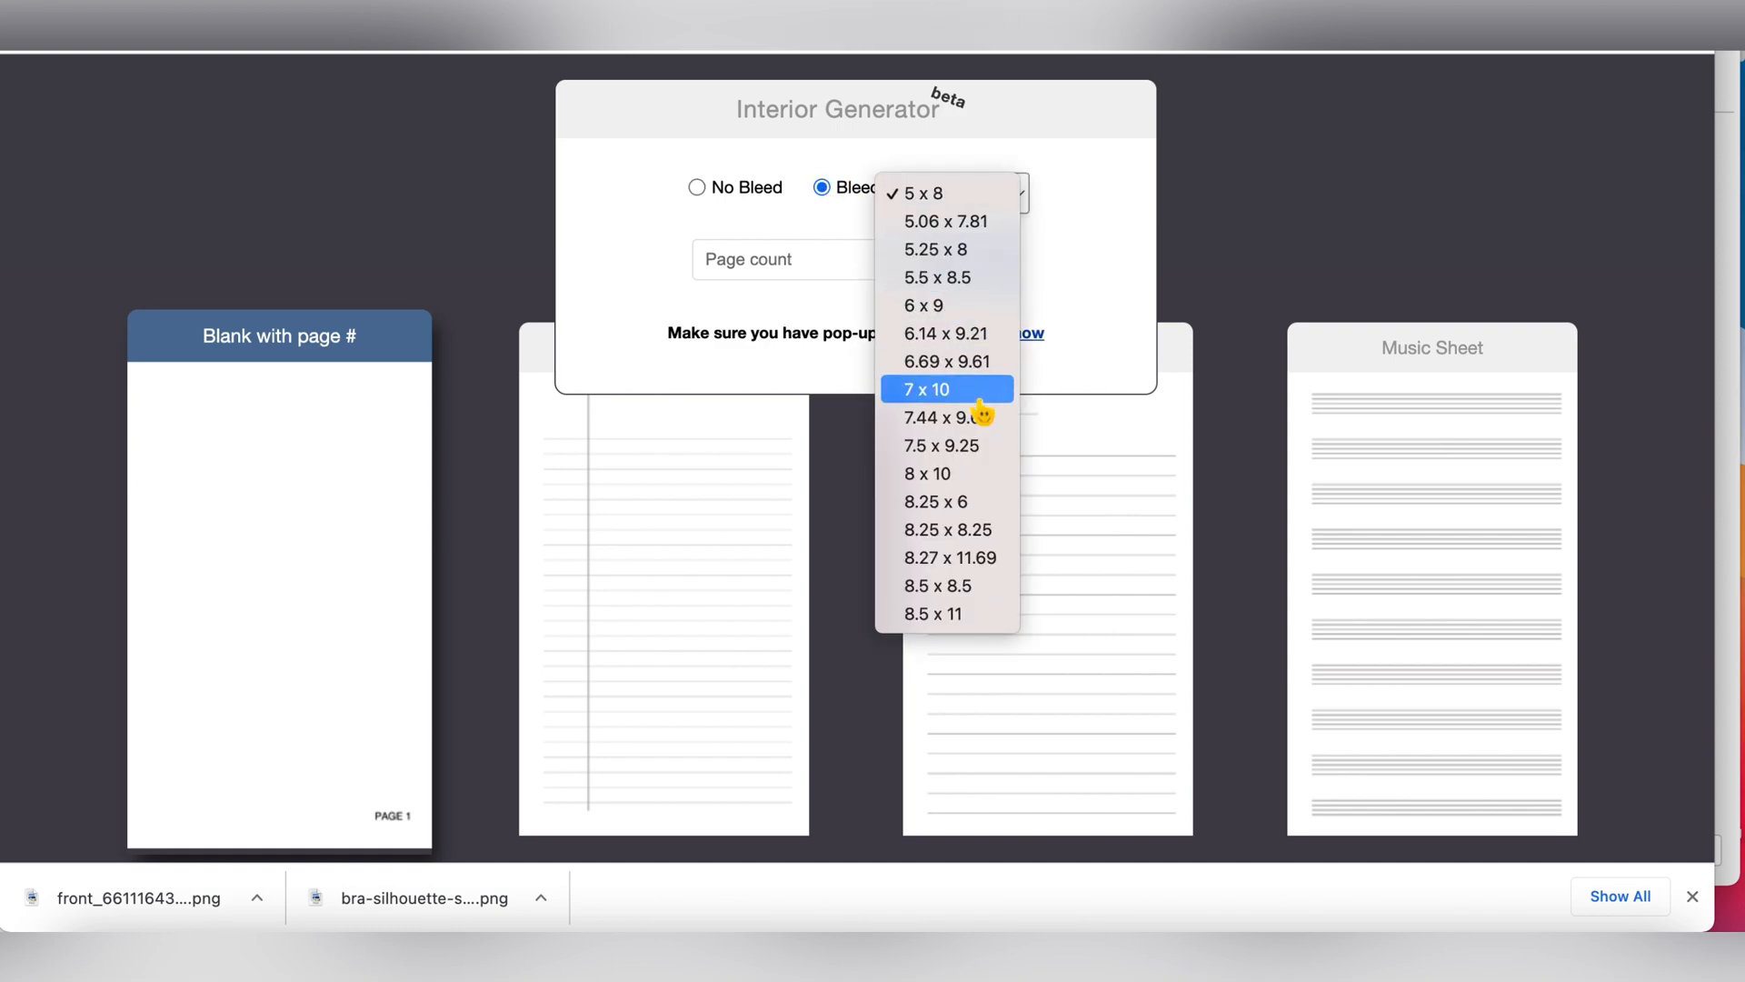
pyautogui.click(982, 614)
pyautogui.click(805, 278)
pyautogui.write('100')
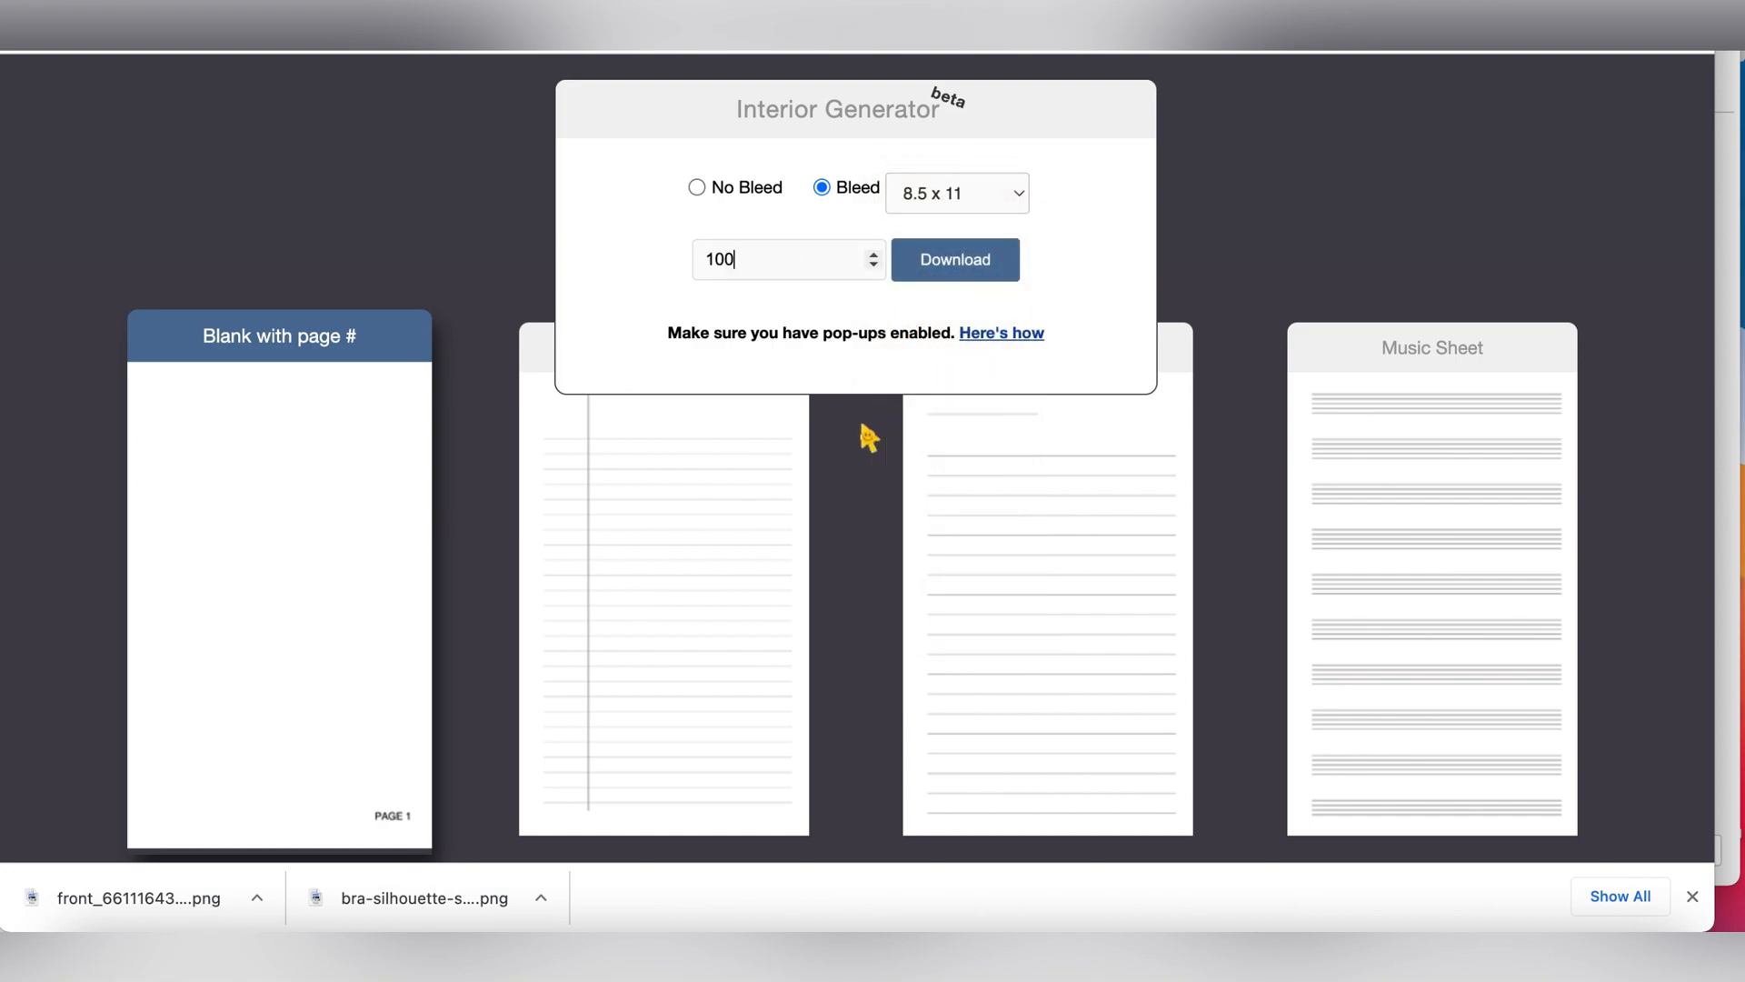
pyautogui.click(1147, 487)
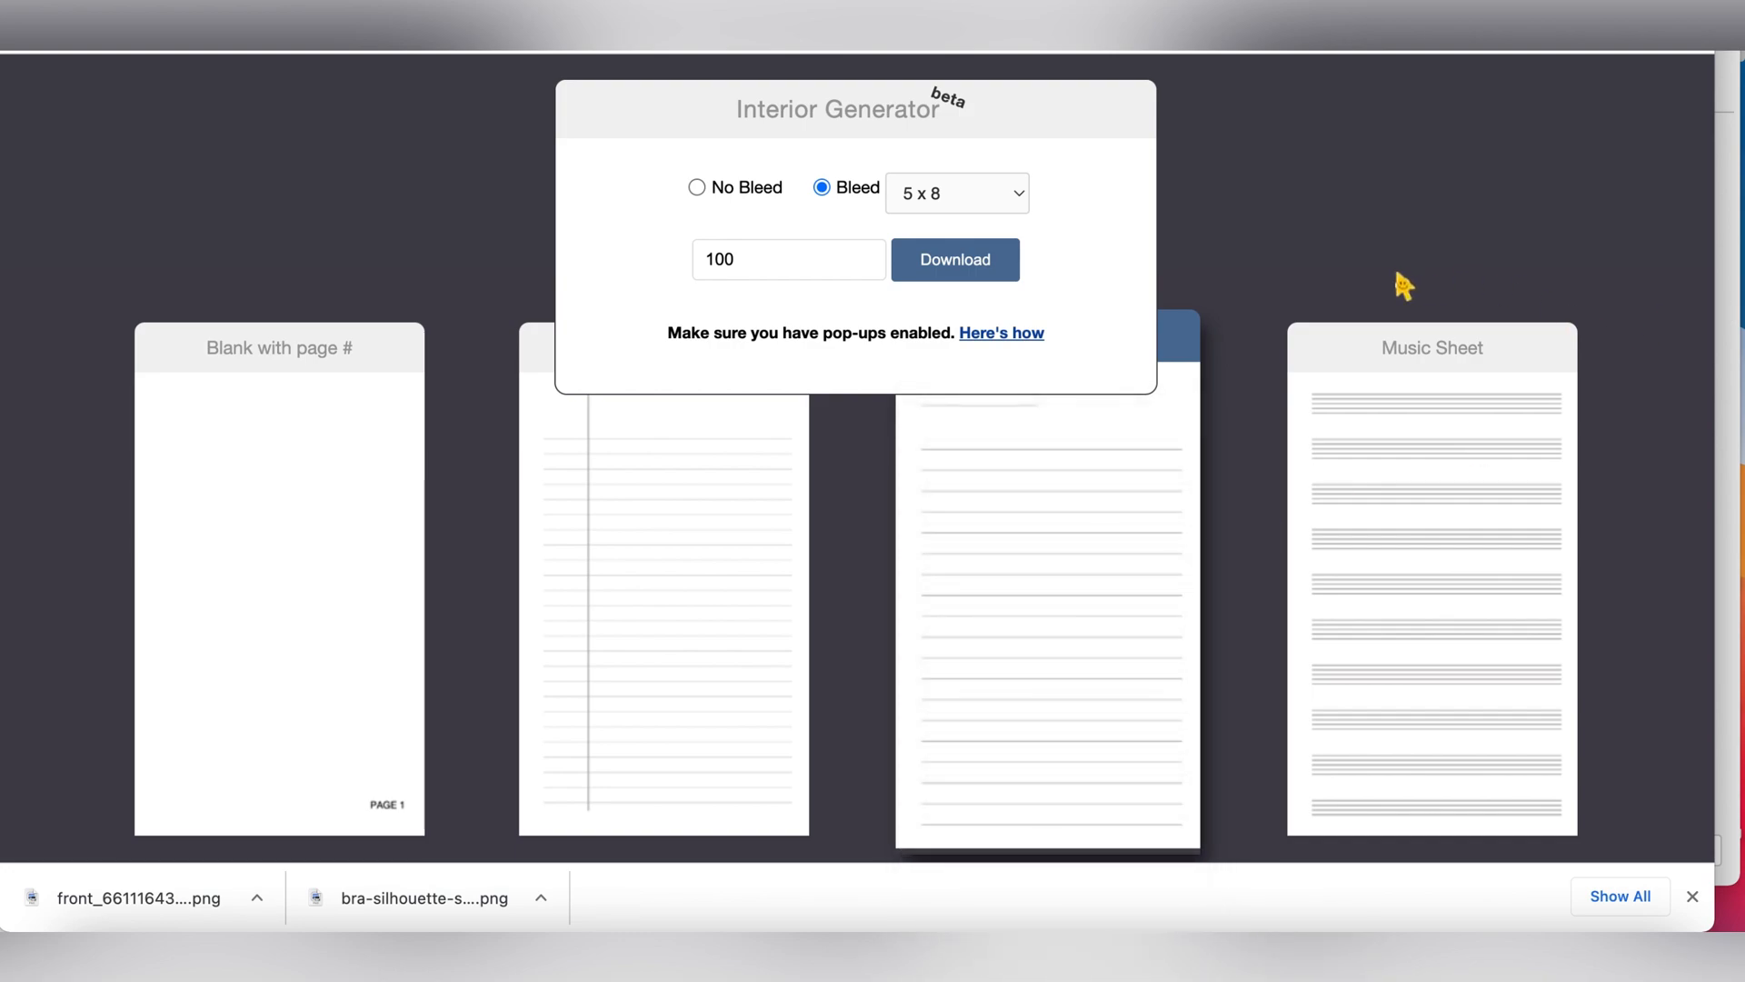
# Set the journal interior's size to 8.5 x 11, generate the PDF, and save it in Downloads as Journal_8_5x11_100_bleed.
pyautogui.scroll(-8, 1400, 284)
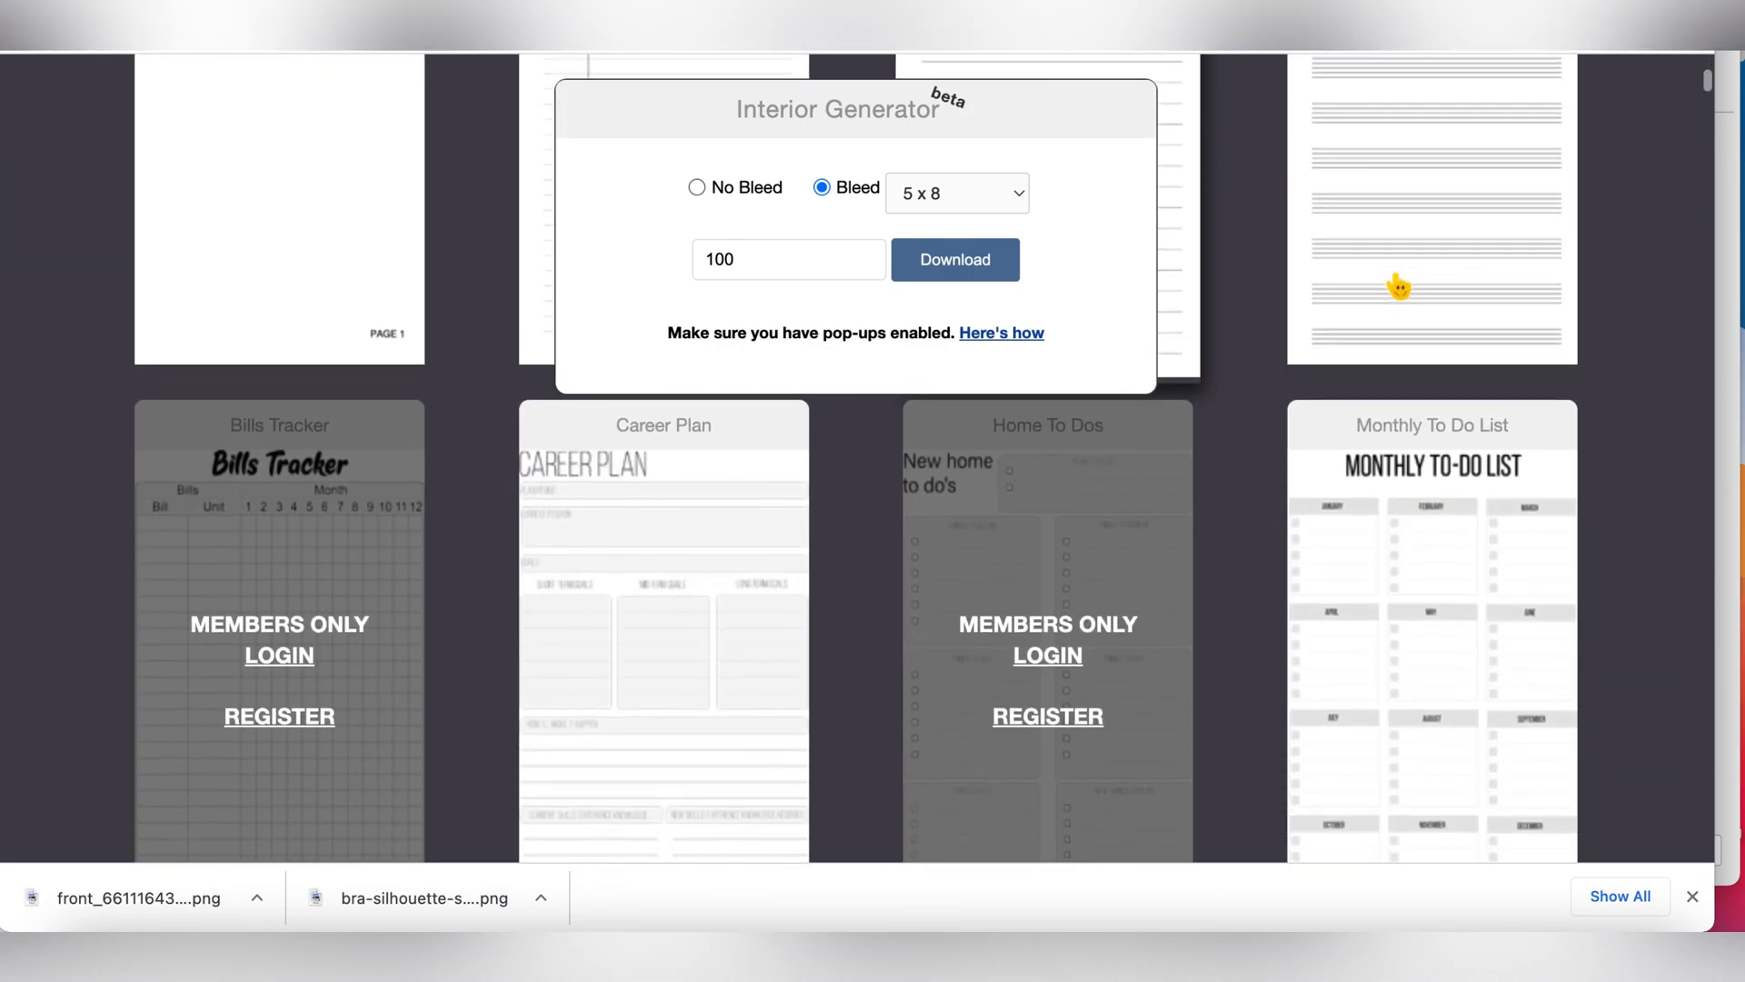
pyautogui.scroll(-6, 1400, 288)
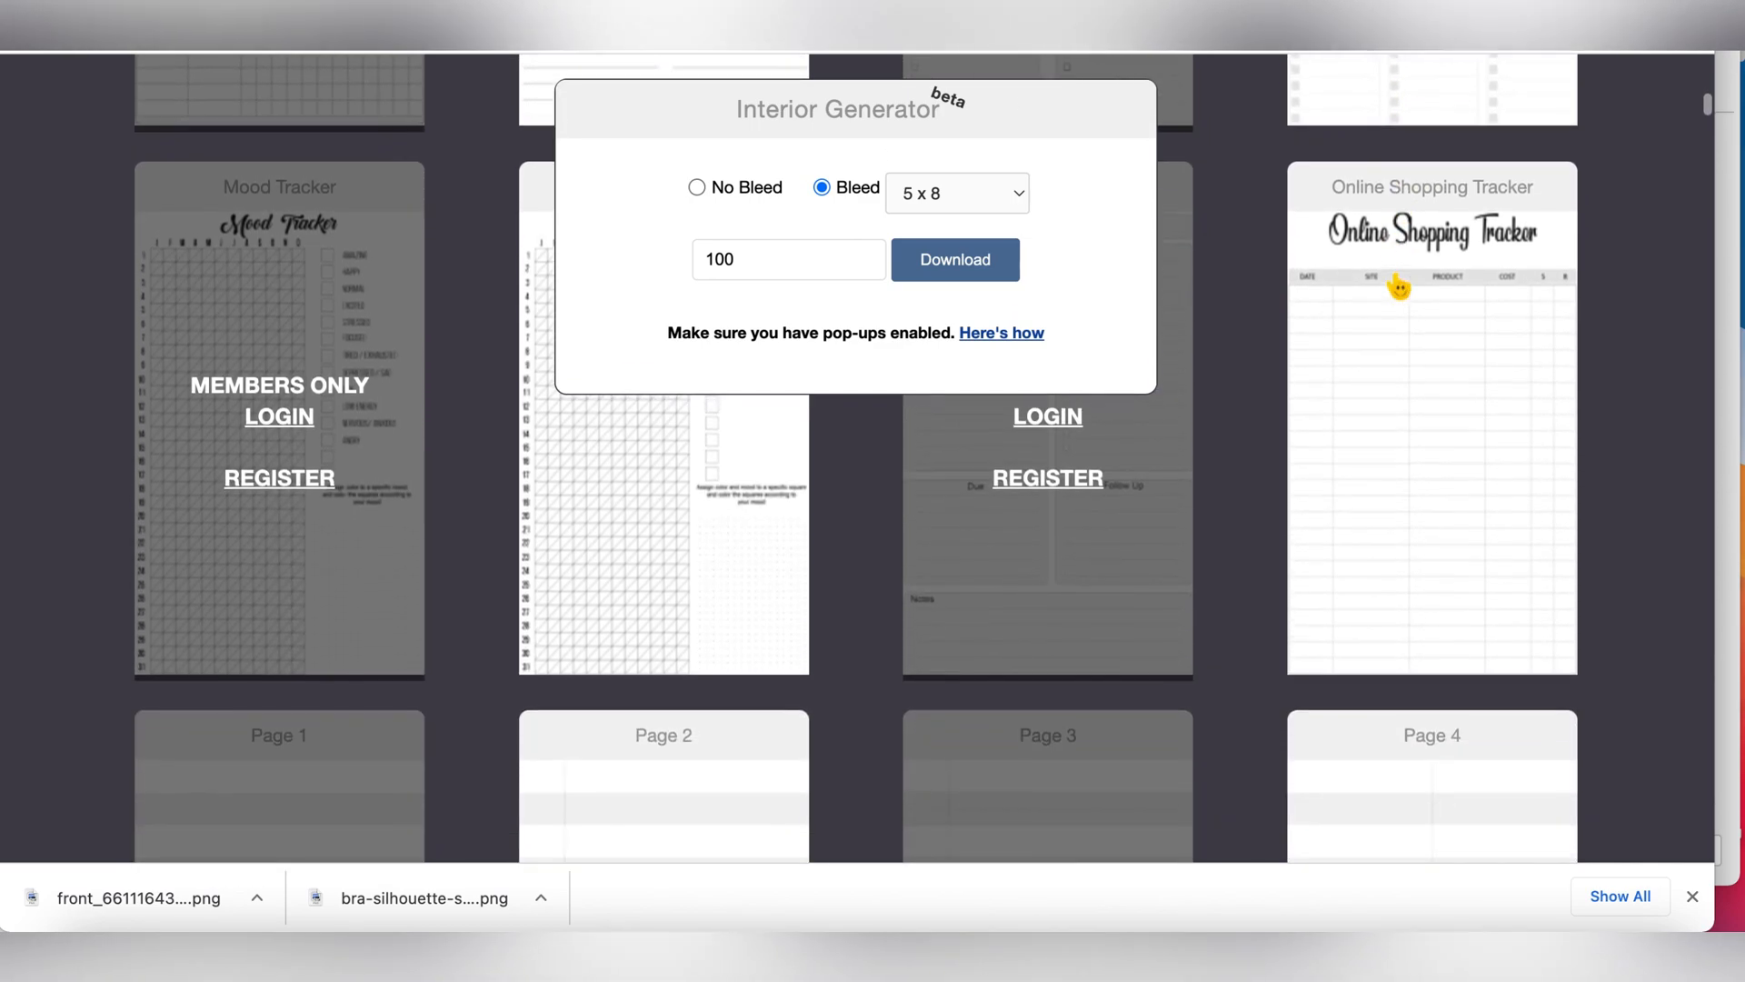
pyautogui.scroll(3, 1400, 287)
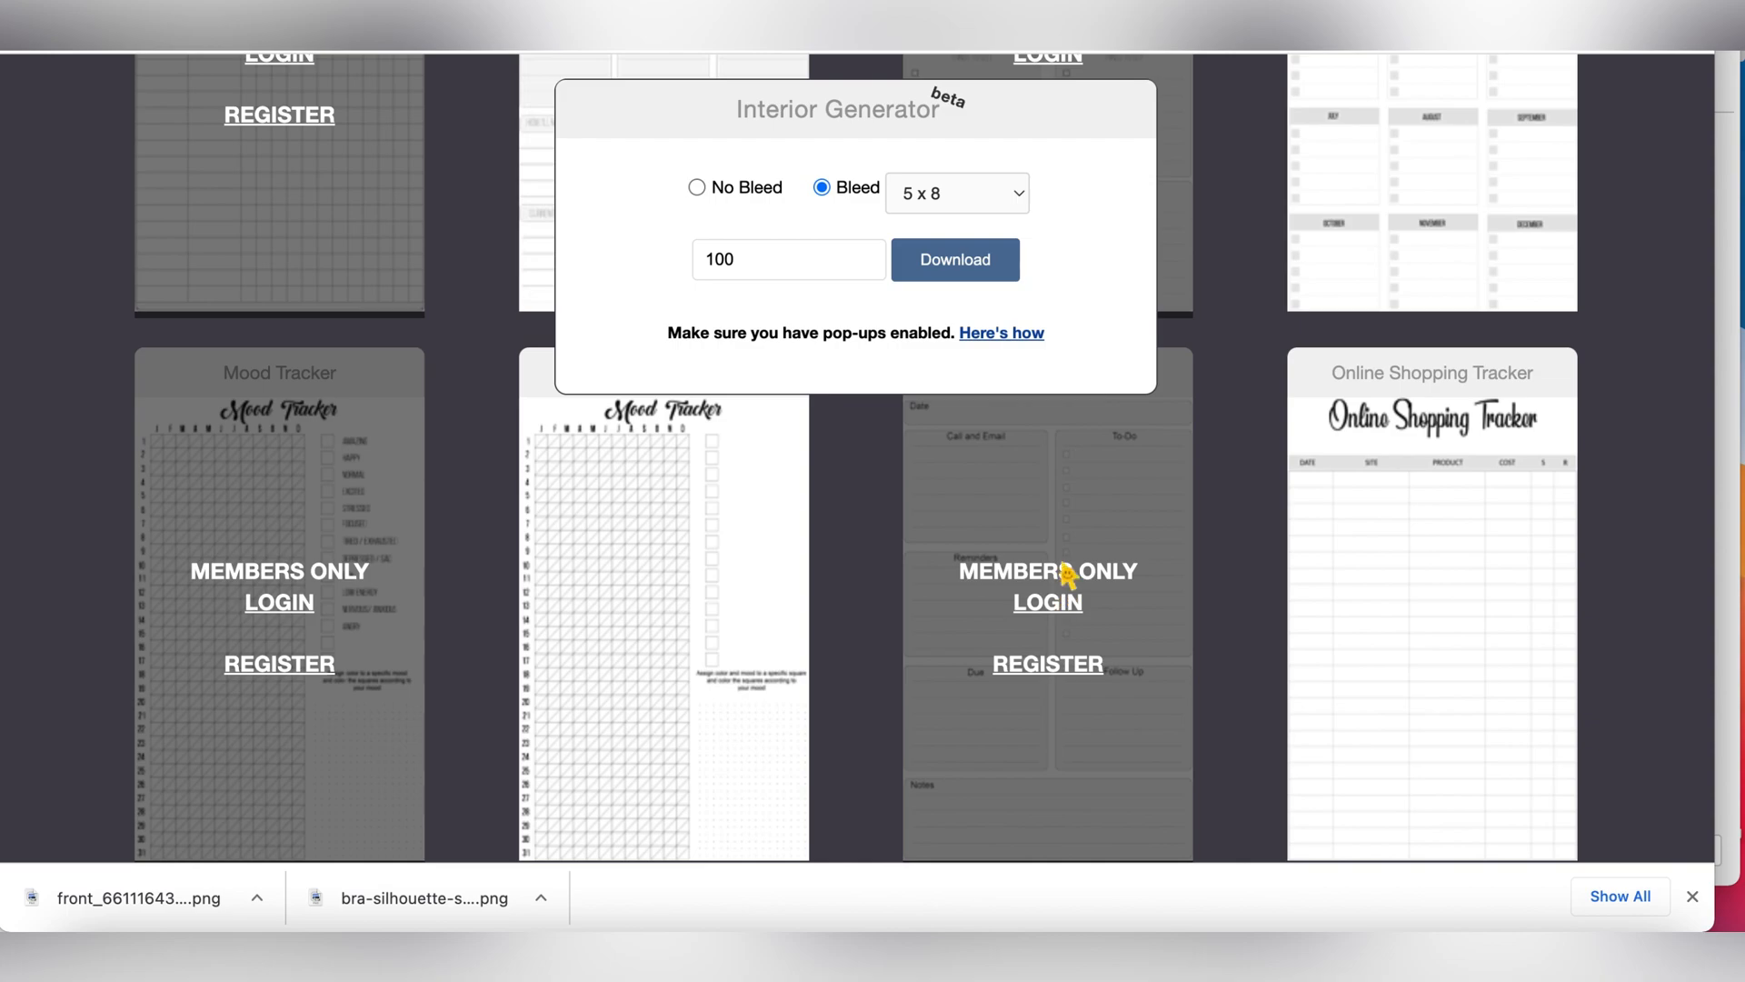
pyautogui.scroll(4, 255, 523)
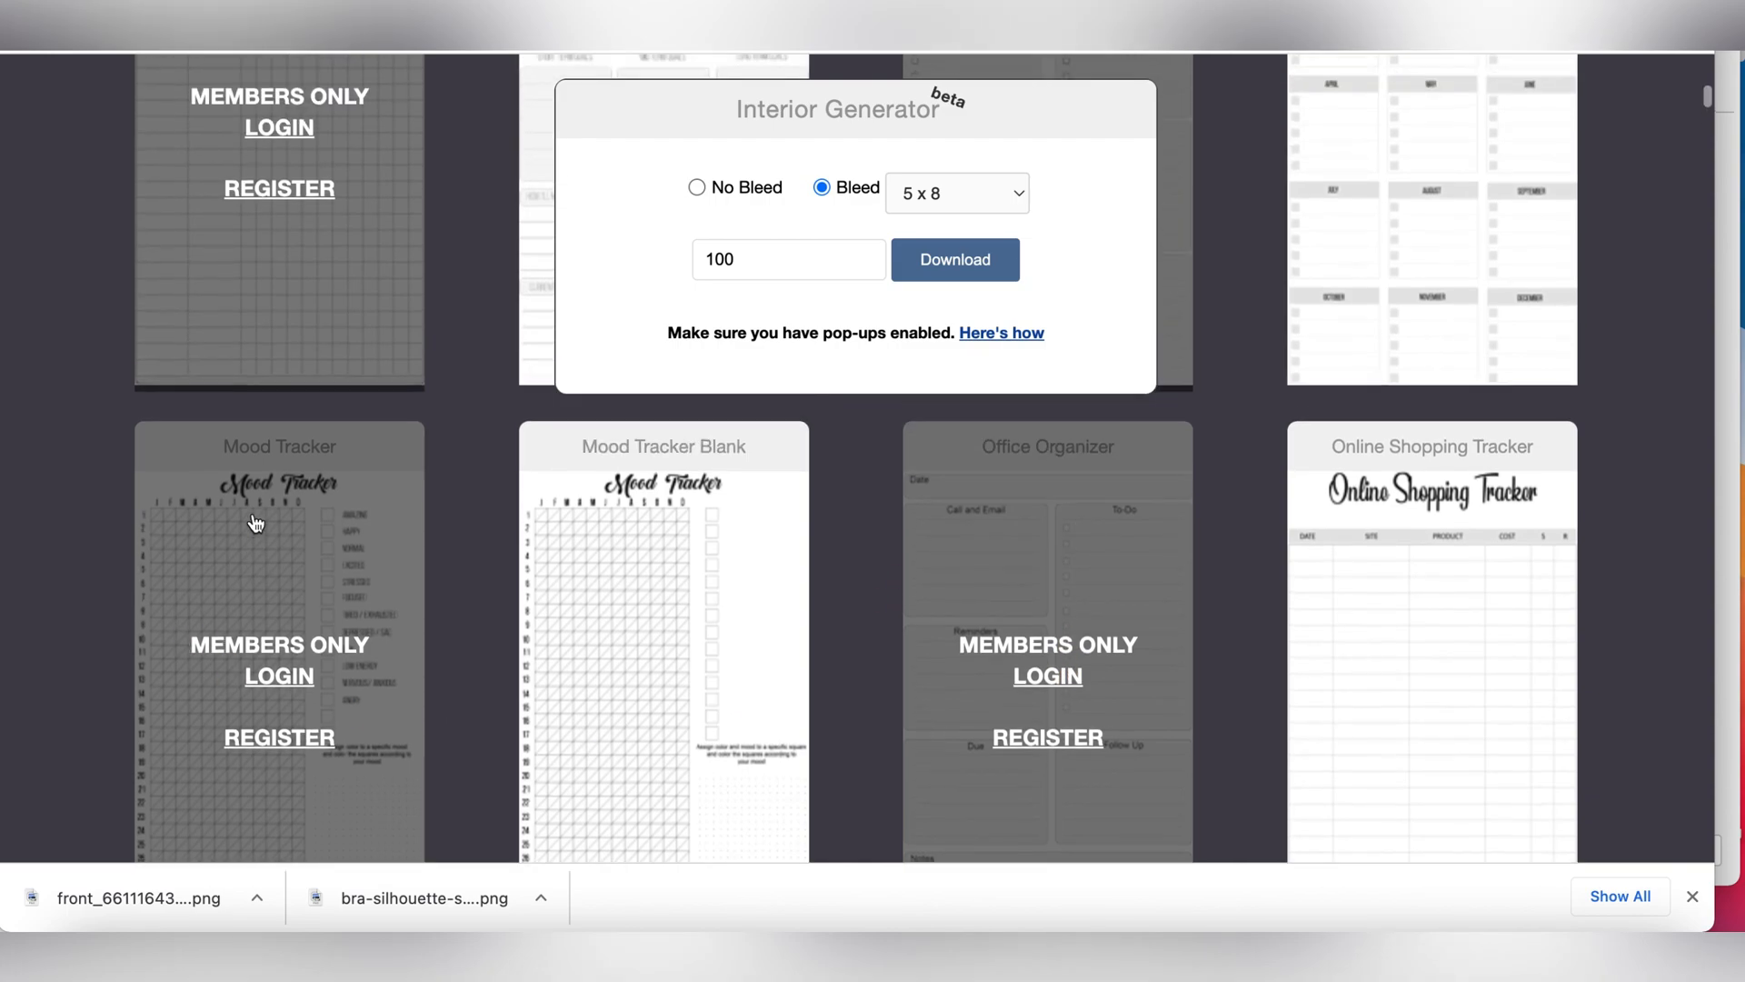
pyautogui.scroll(8, 255, 523)
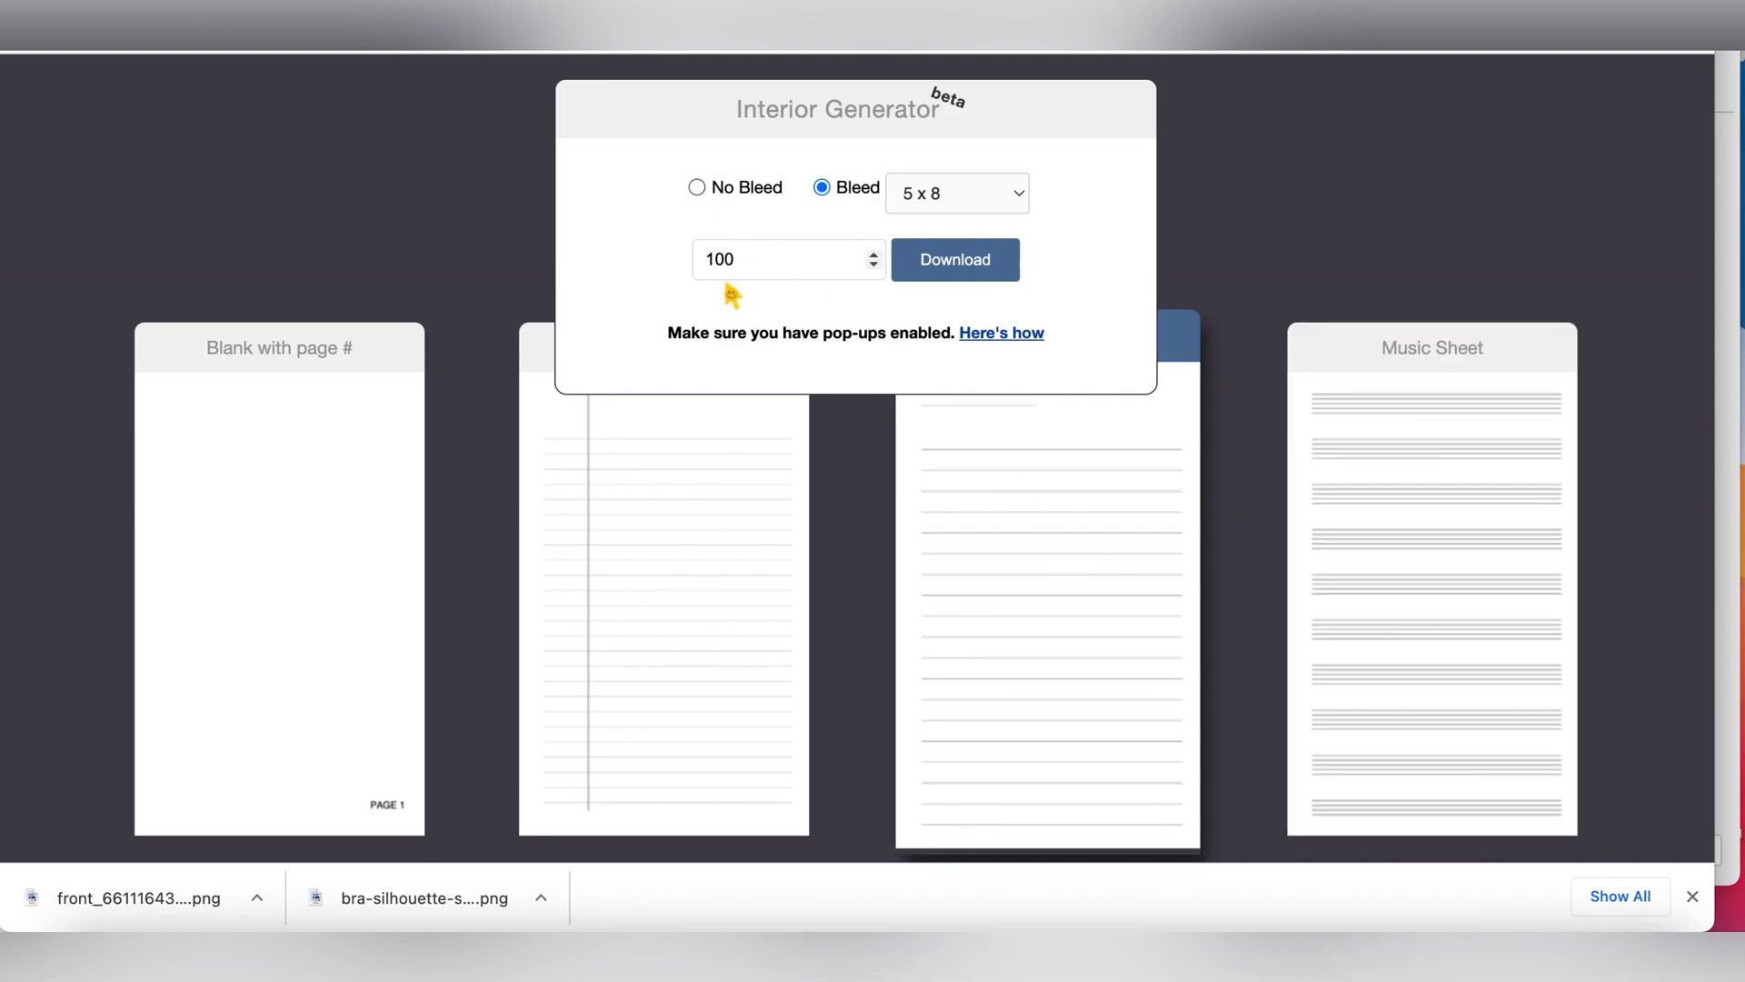
pyautogui.click(945, 196)
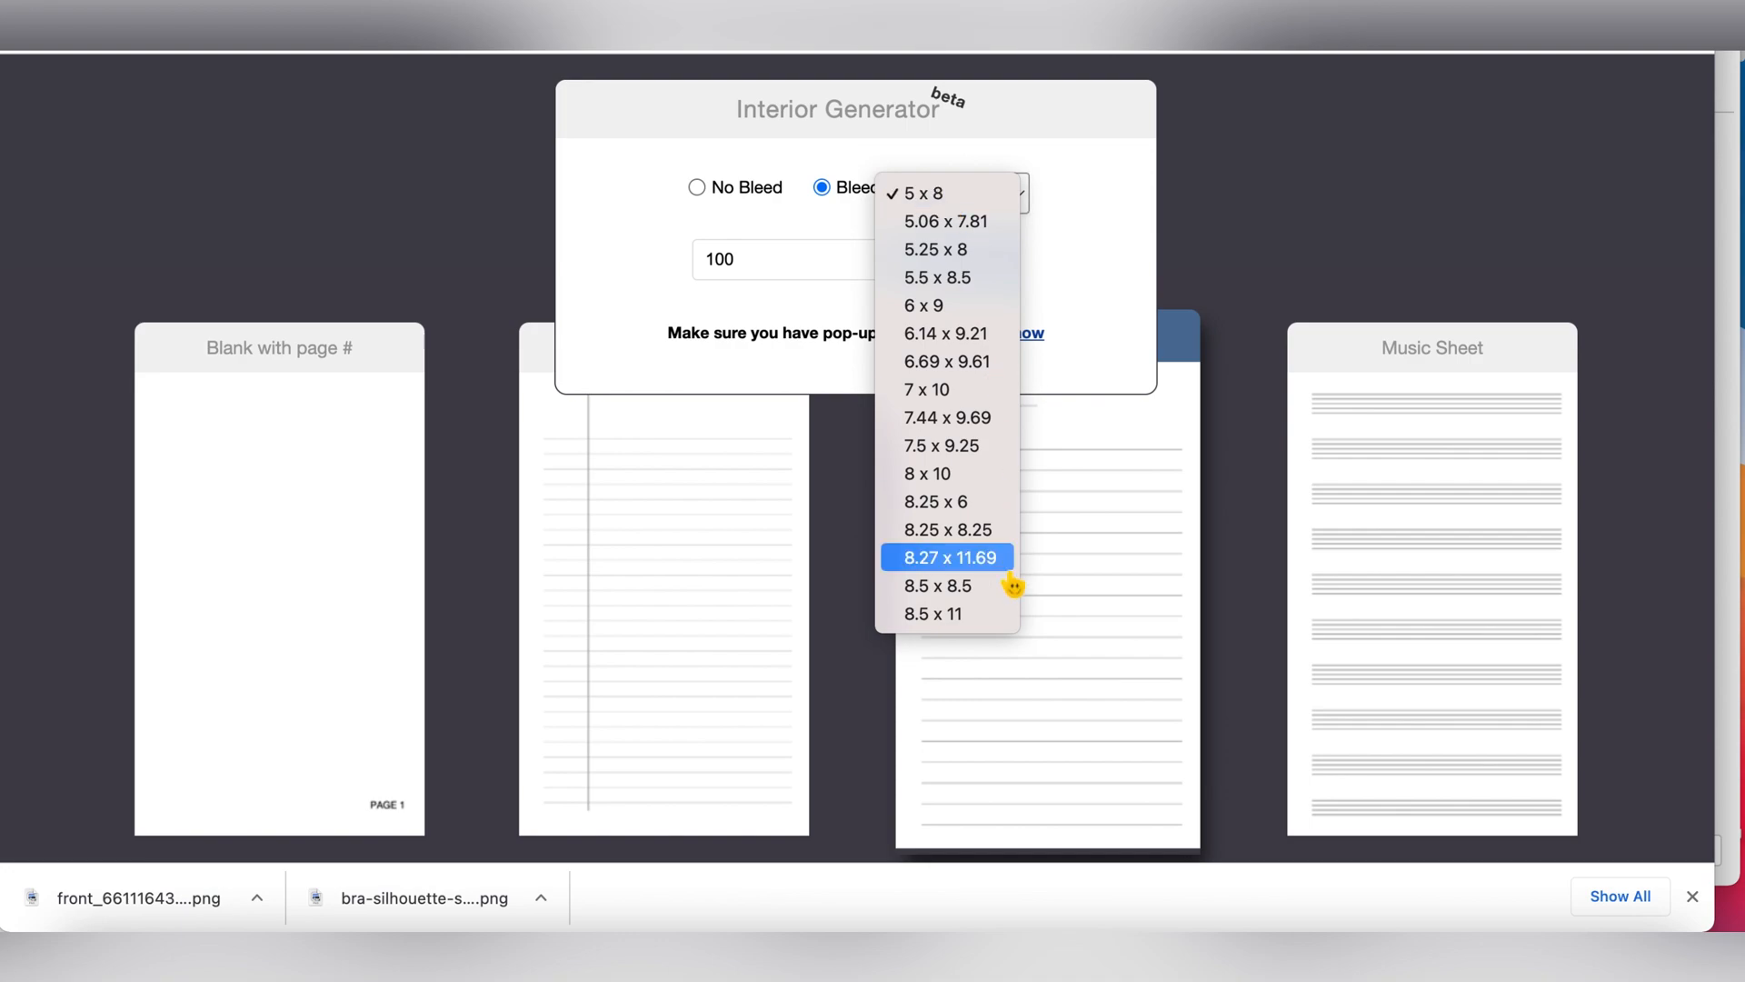
pyautogui.click(986, 626)
pyautogui.click(966, 273)
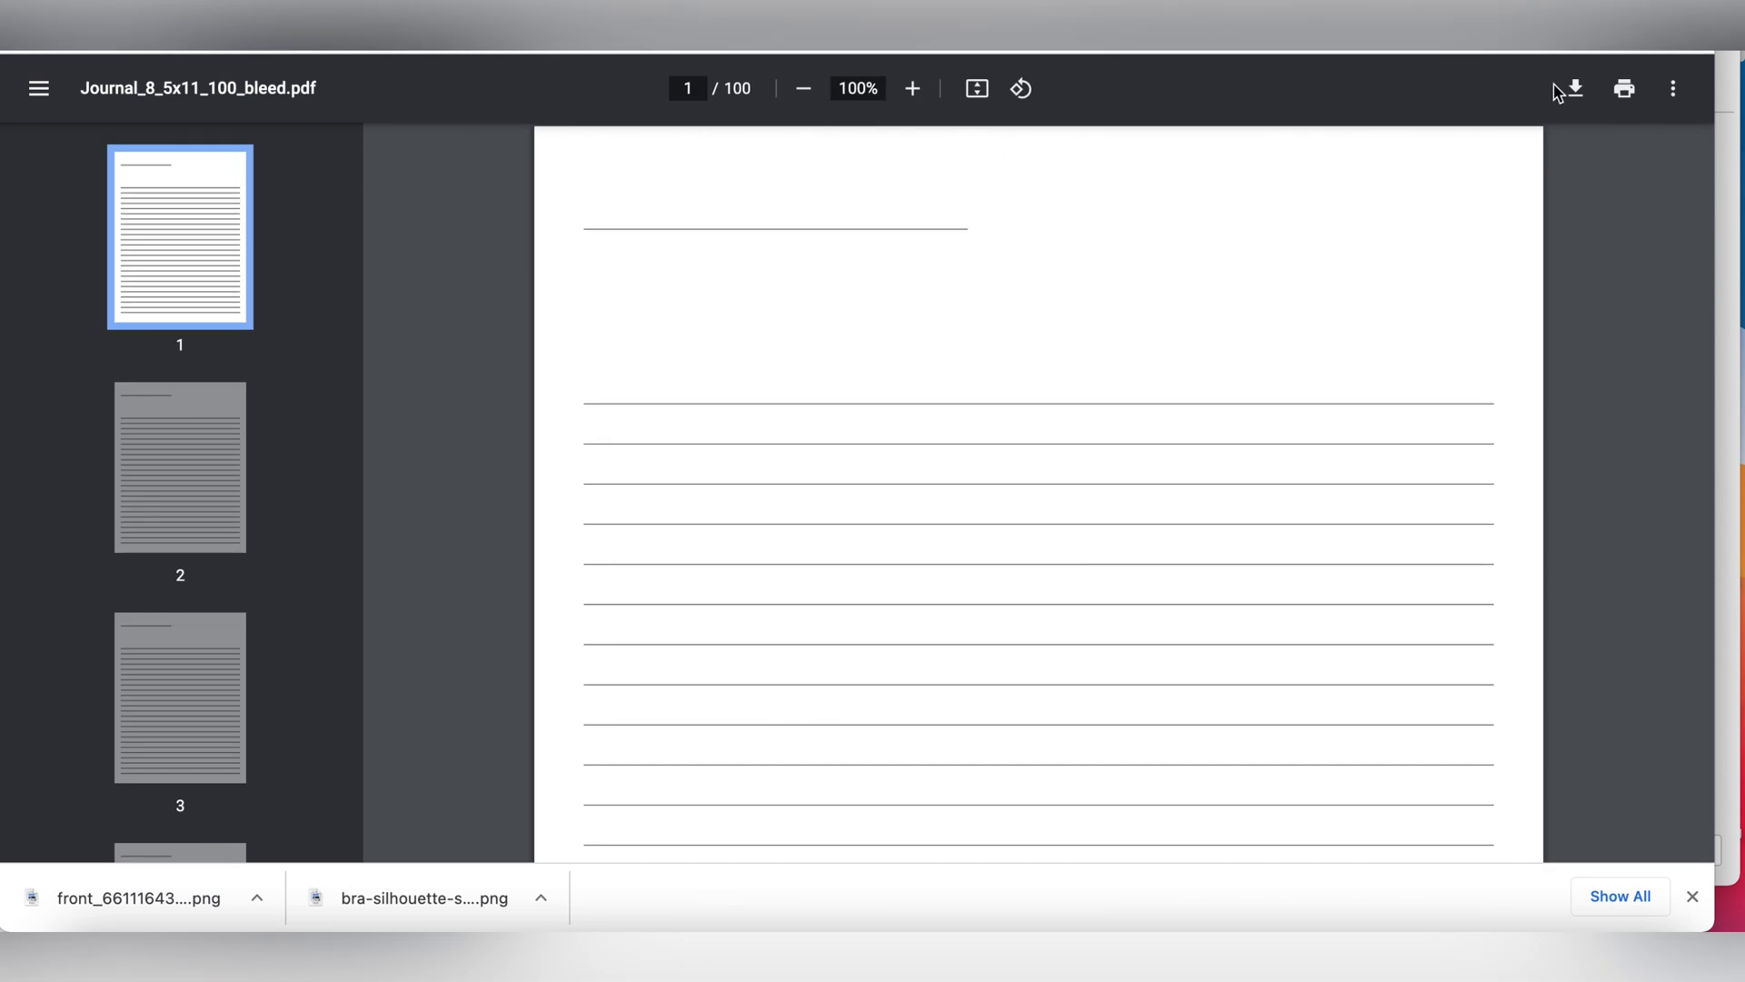
pyautogui.click(1576, 91)
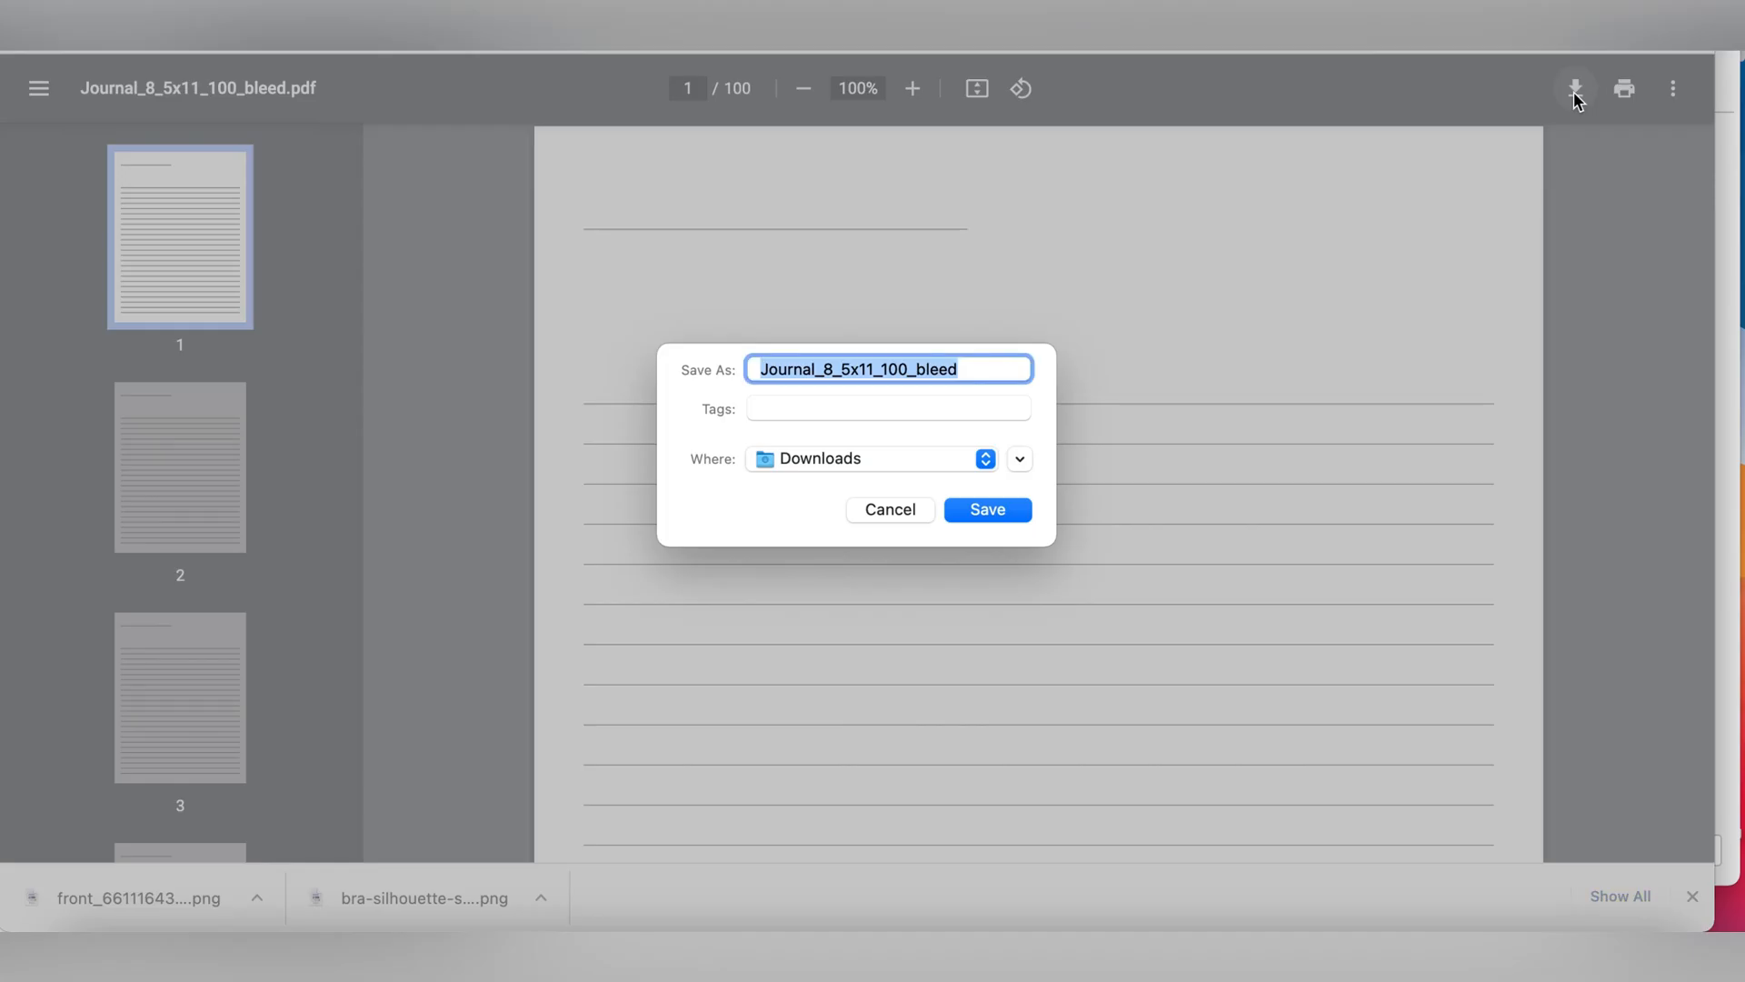
pyautogui.click(980, 517)
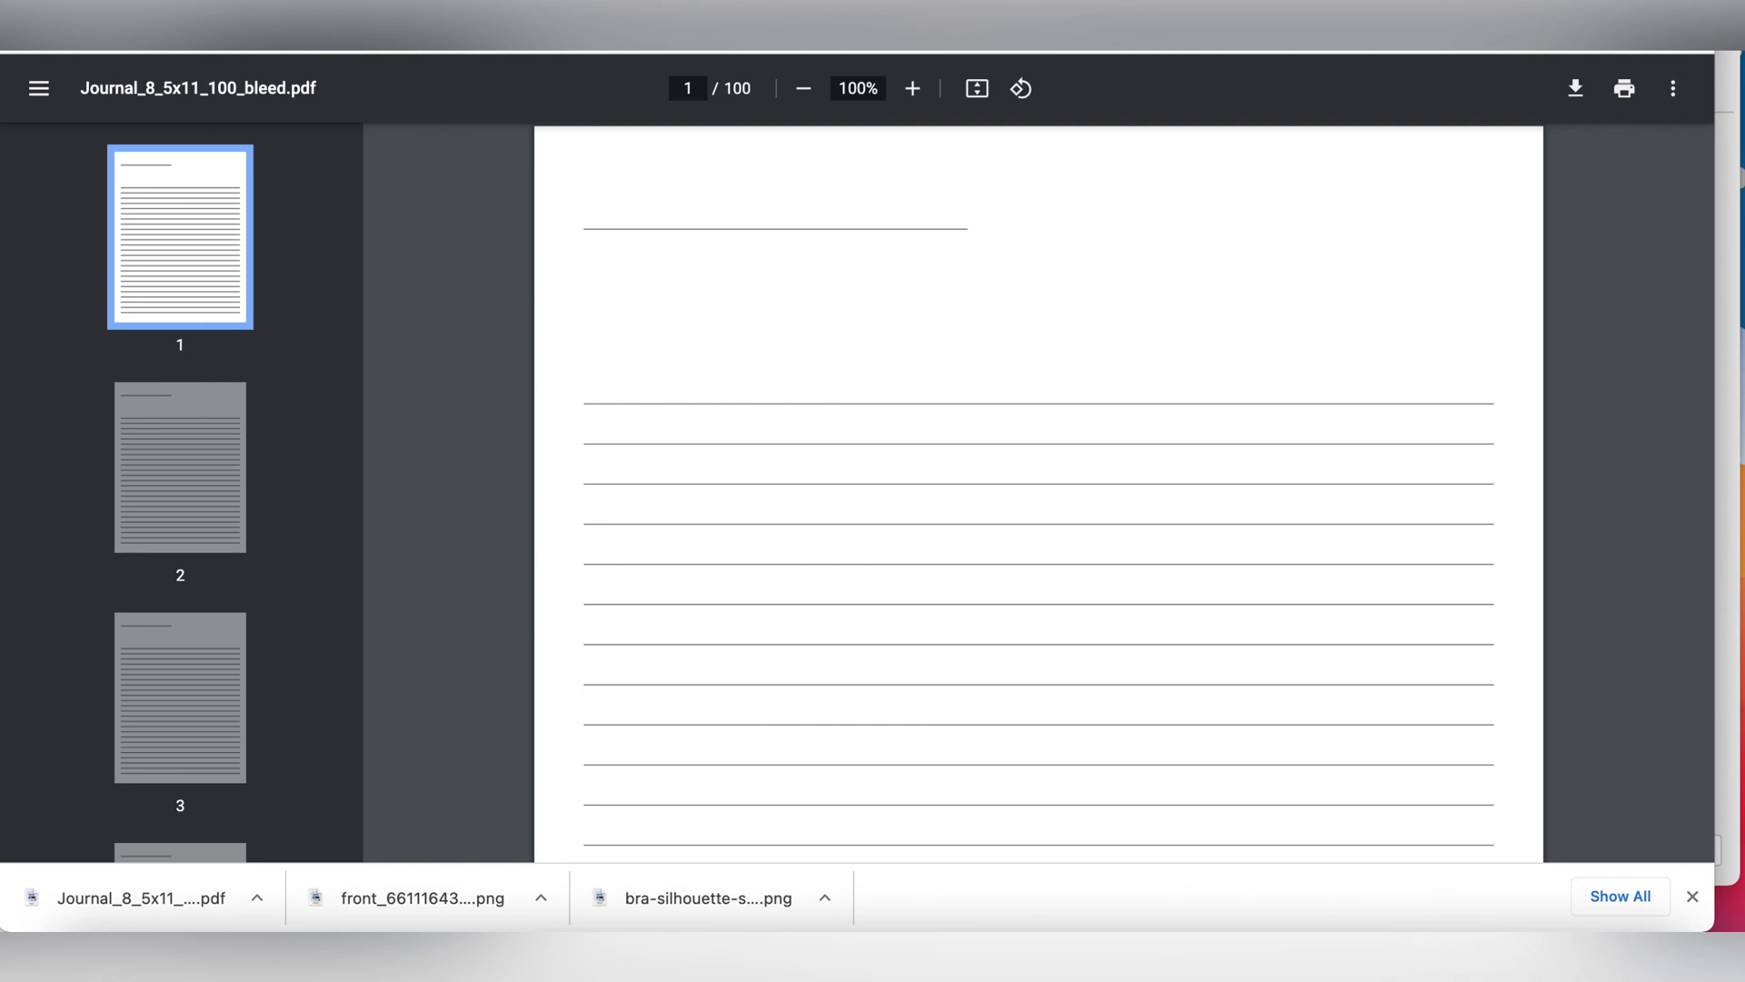
# Add Journal_8_5x11_100_bleed.pdf to the managed manuscripts in Flying Upload KDP, save the settings, and check the design's manuscript choices.
pyautogui.moveTo(1090, 18); pyautogui.dragTo(956, 18)
pyautogui.click(1655, 455)
pyautogui.moveTo(1313, 18); pyautogui.dragTo(1217, 19)
pyautogui.click(1182, 9)
pyautogui.click(1182, 14)
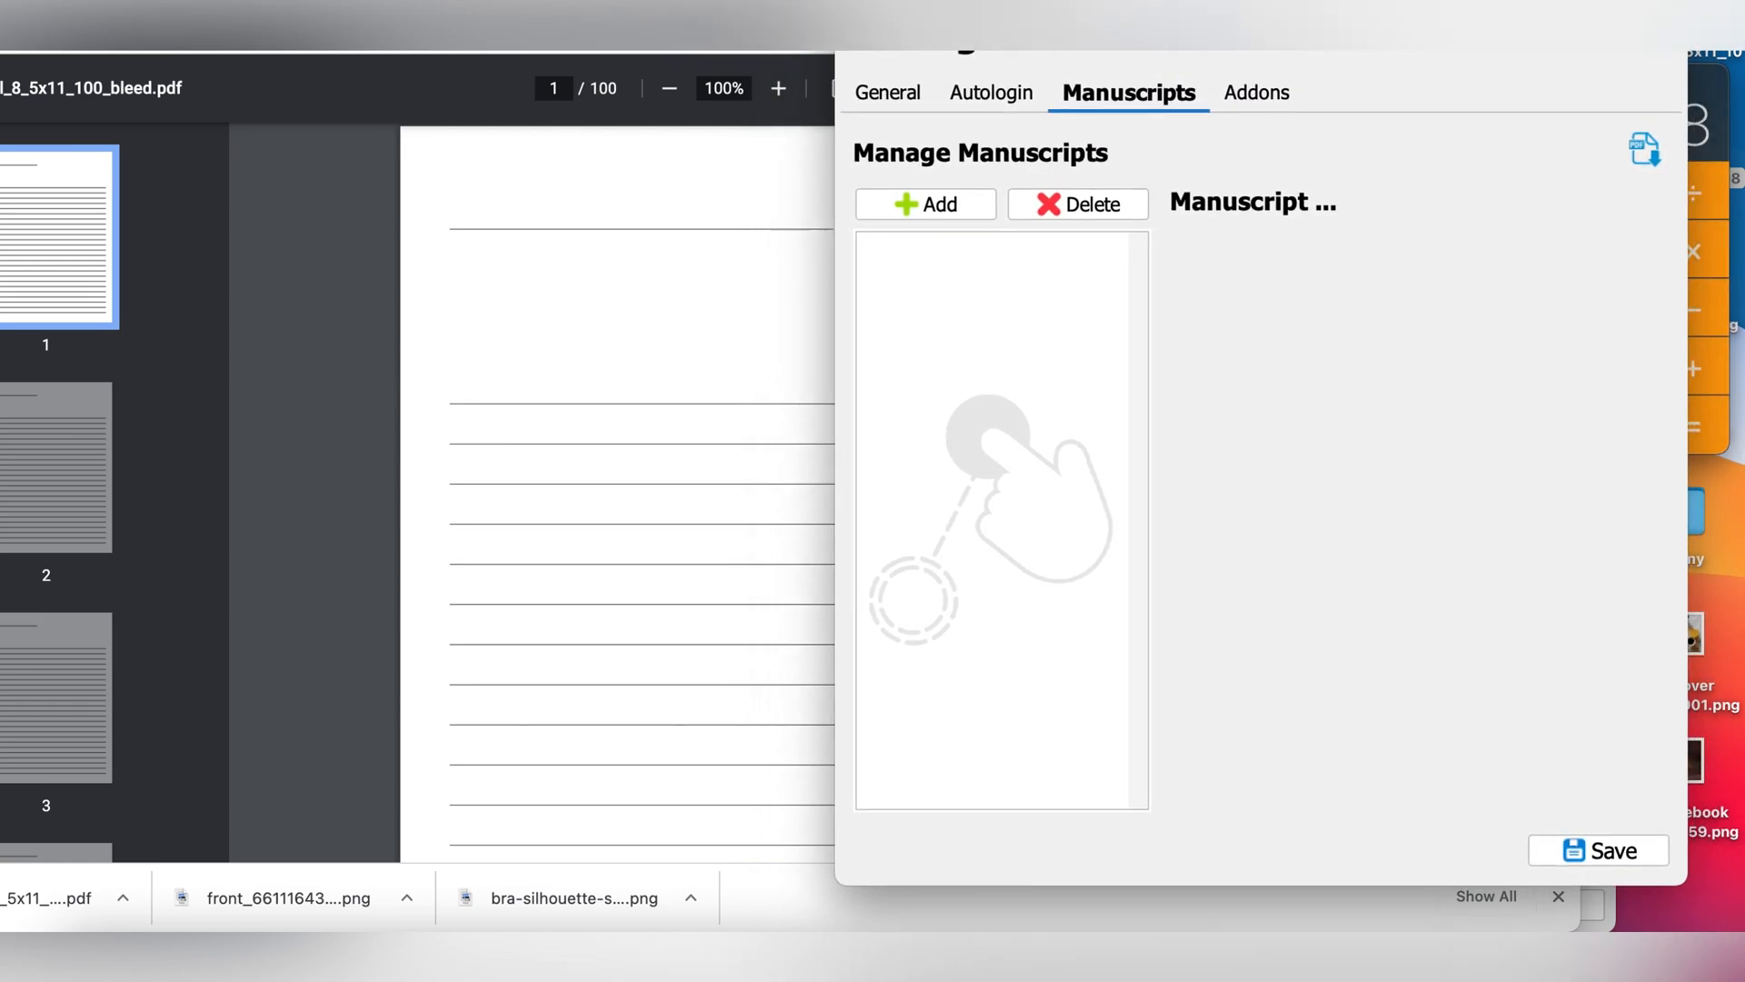
pyautogui.moveTo(1728, 328); pyautogui.dragTo(1092, 468)
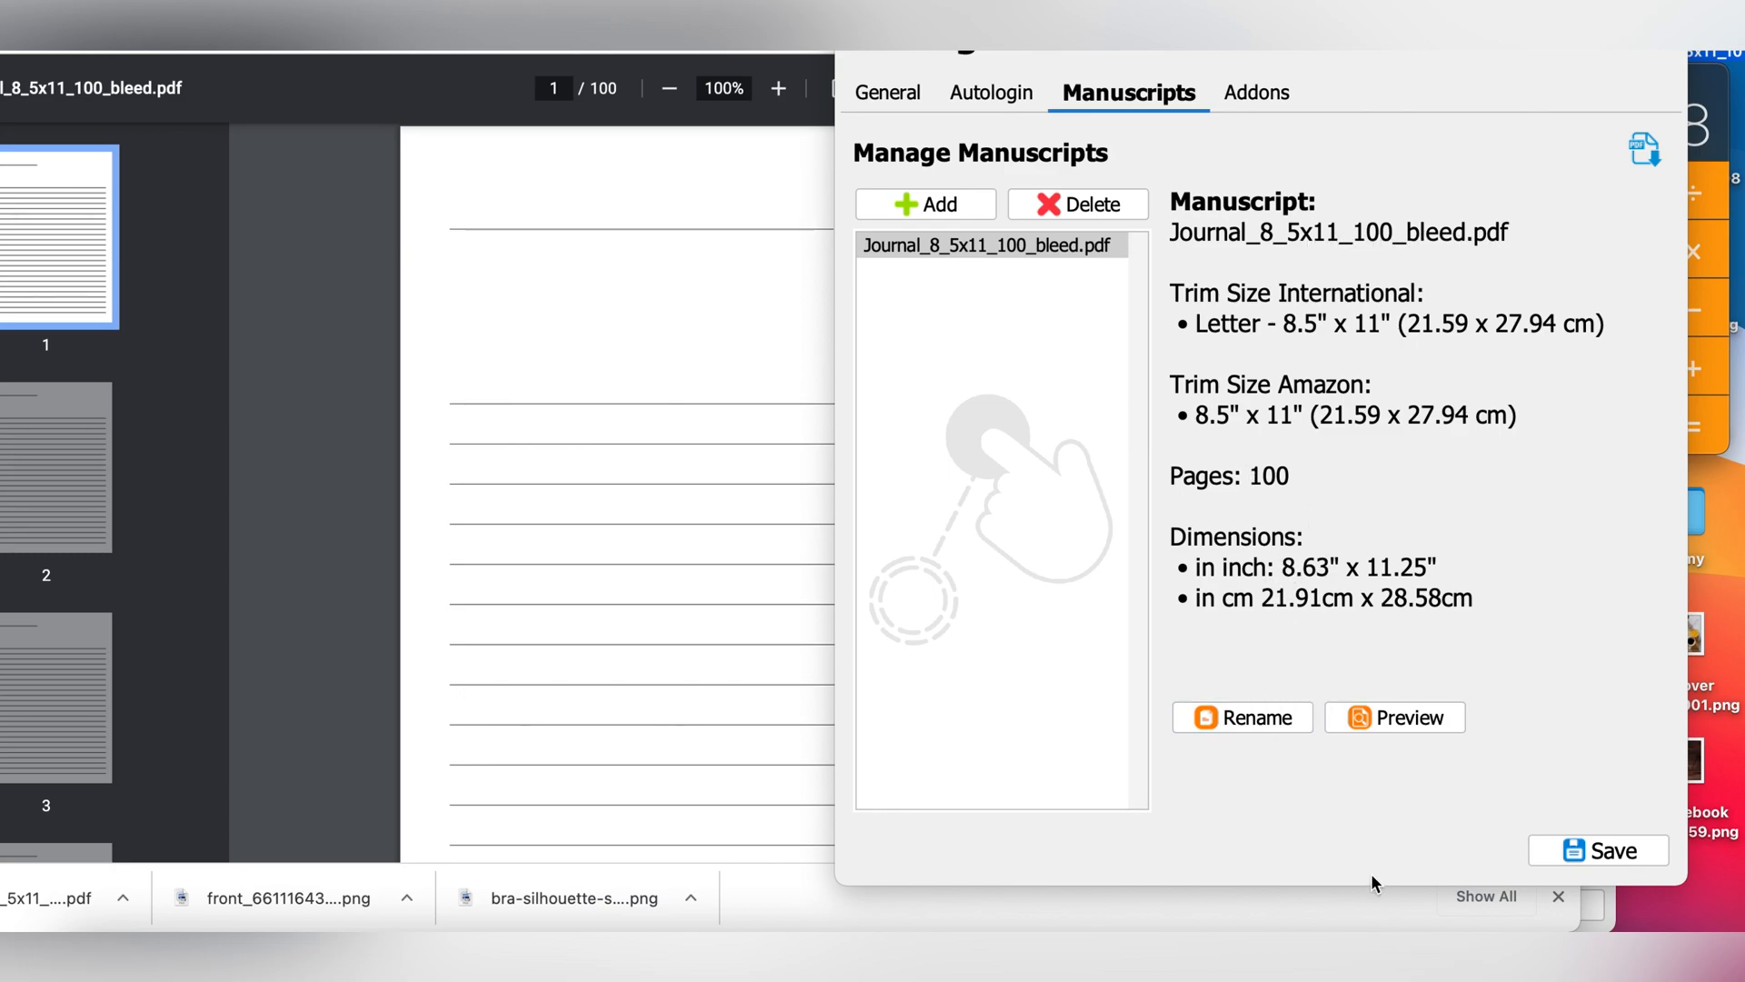
pyautogui.click(1584, 852)
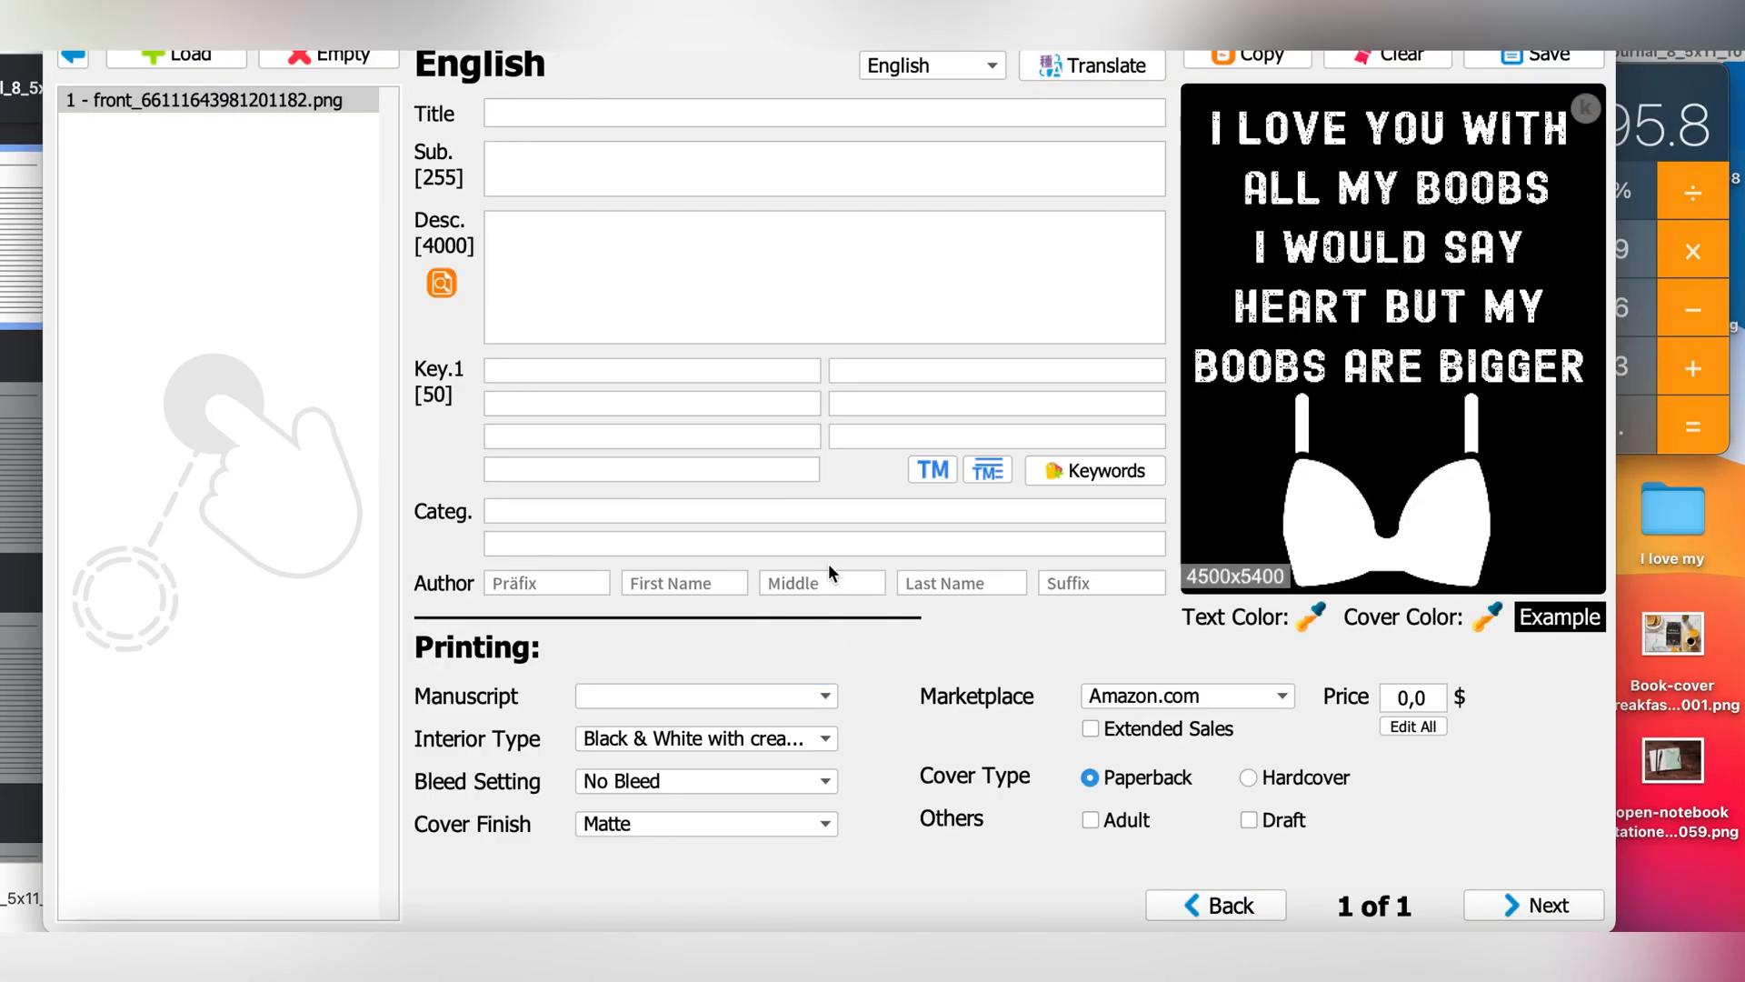
pyautogui.click(708, 714)
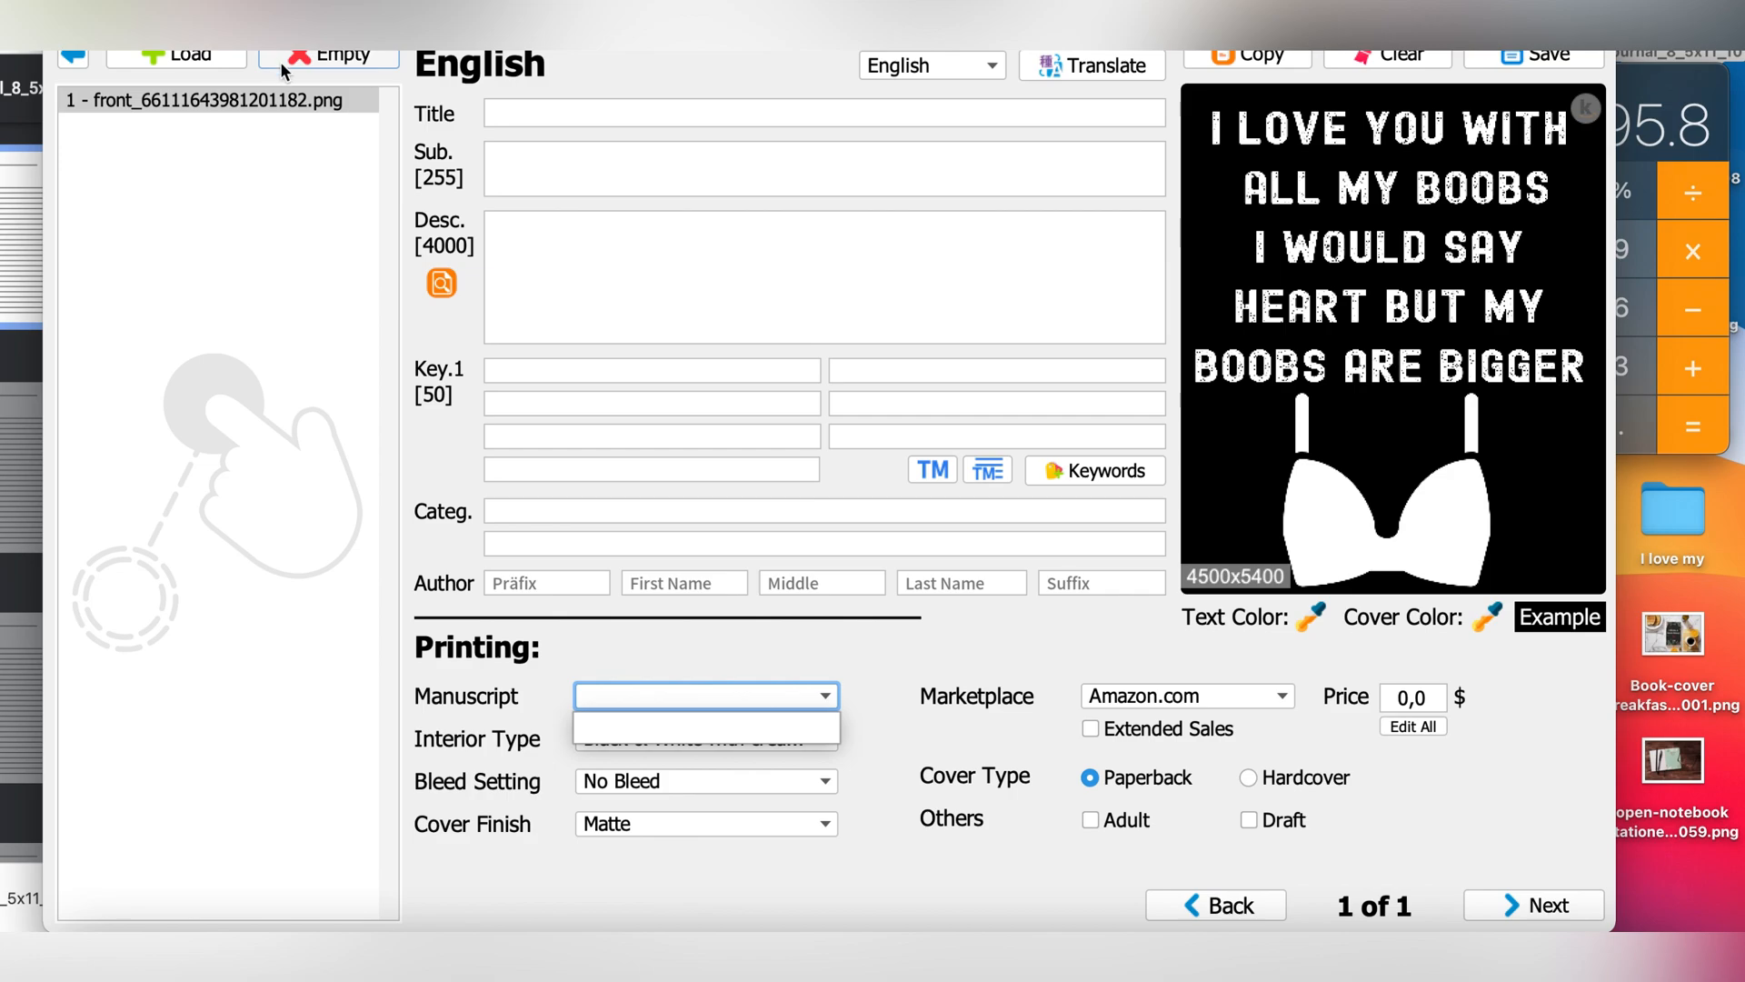
pyautogui.click(254, 54)
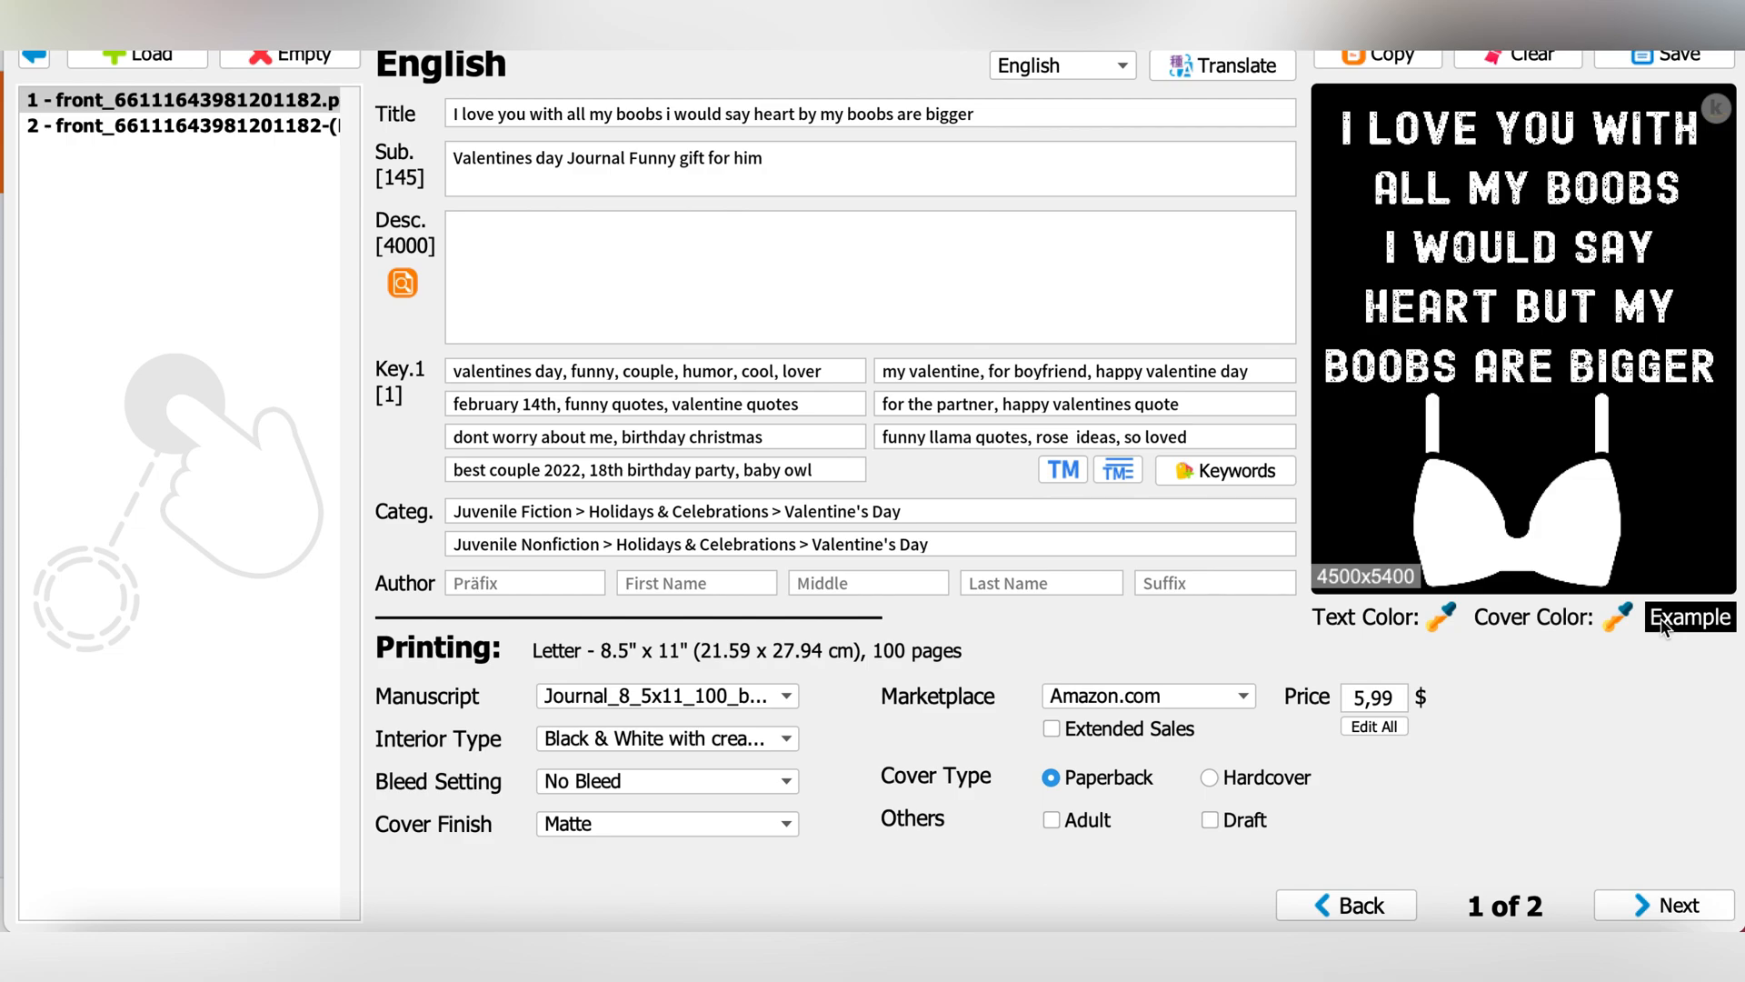
# Preview the example cover and examine the layout of the quote and bra graphic on its front.
pyautogui.click(1663, 622)
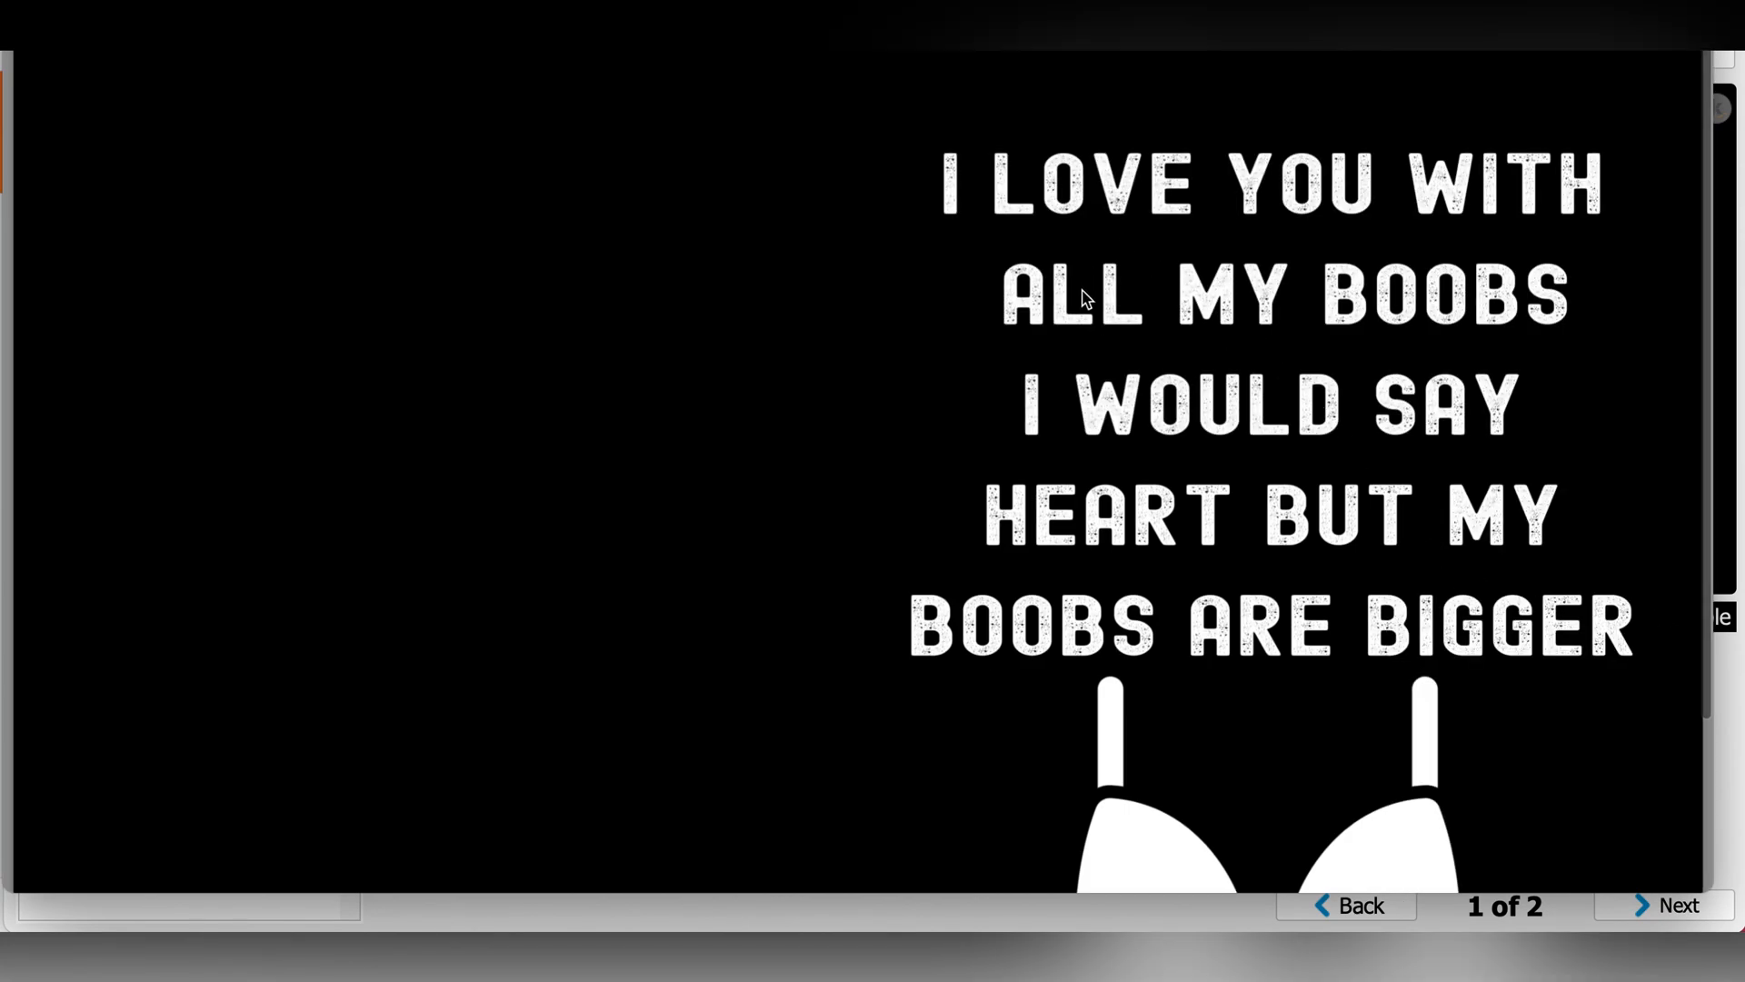
pyautogui.scroll(-3, 1086, 298)
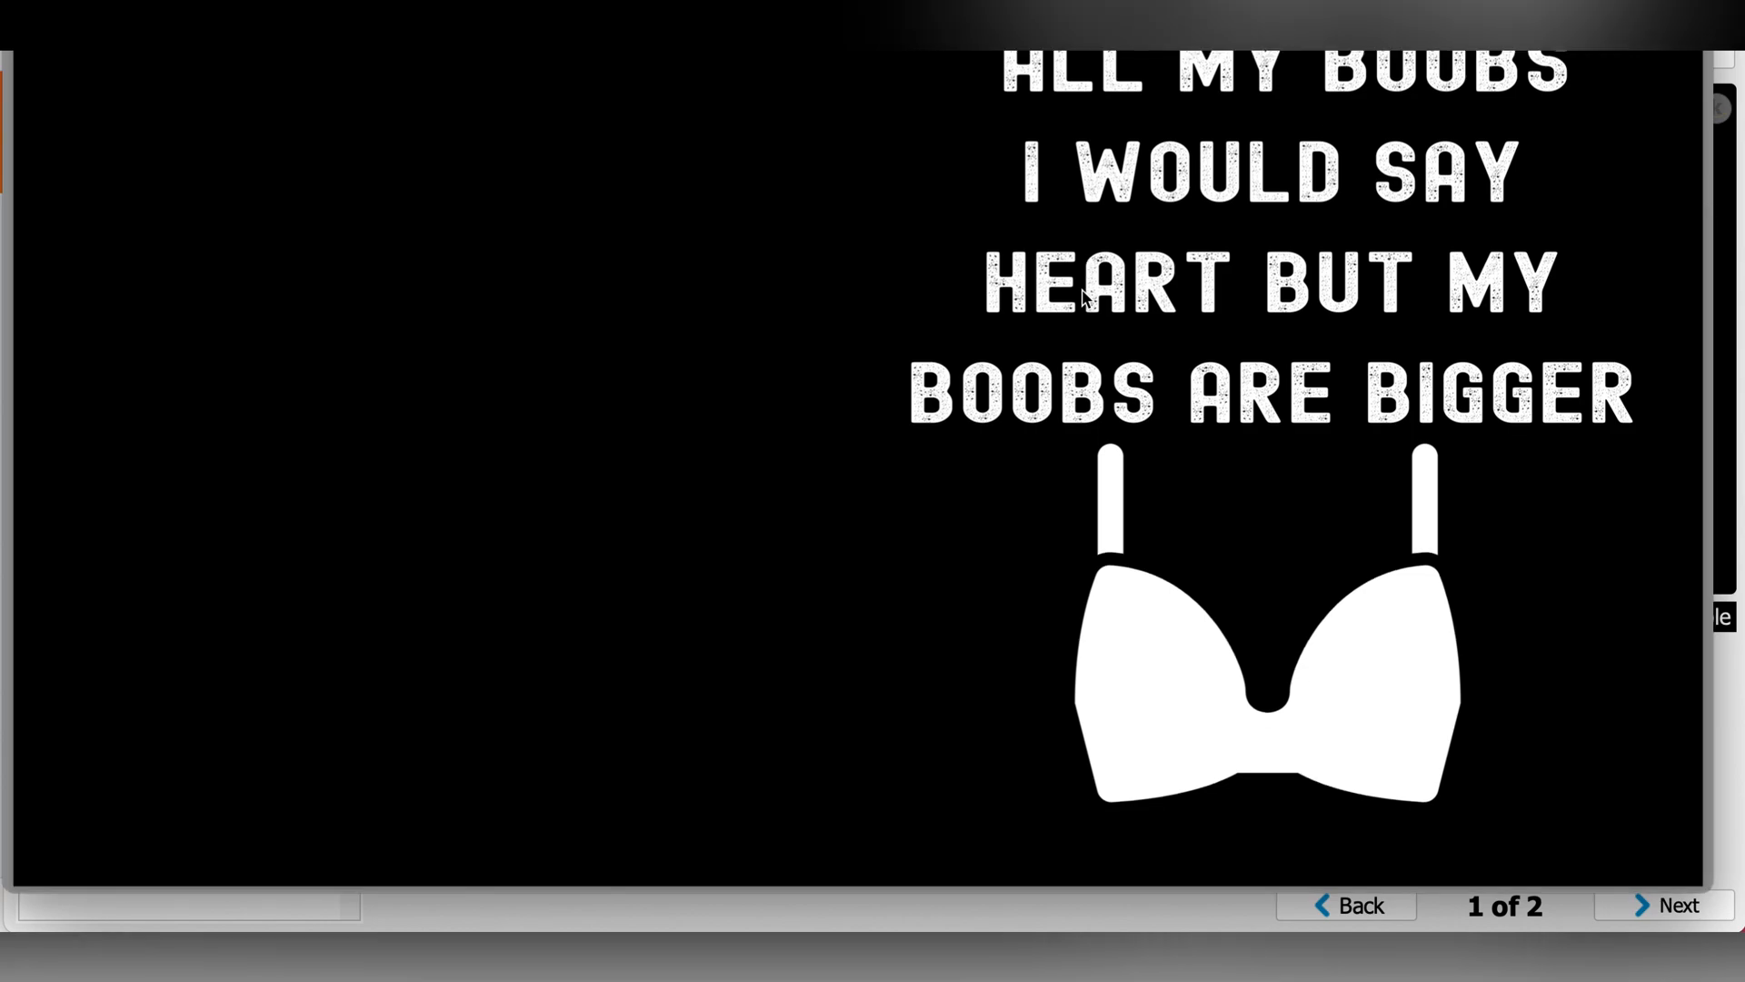
pyautogui.scroll(3, 1086, 298)
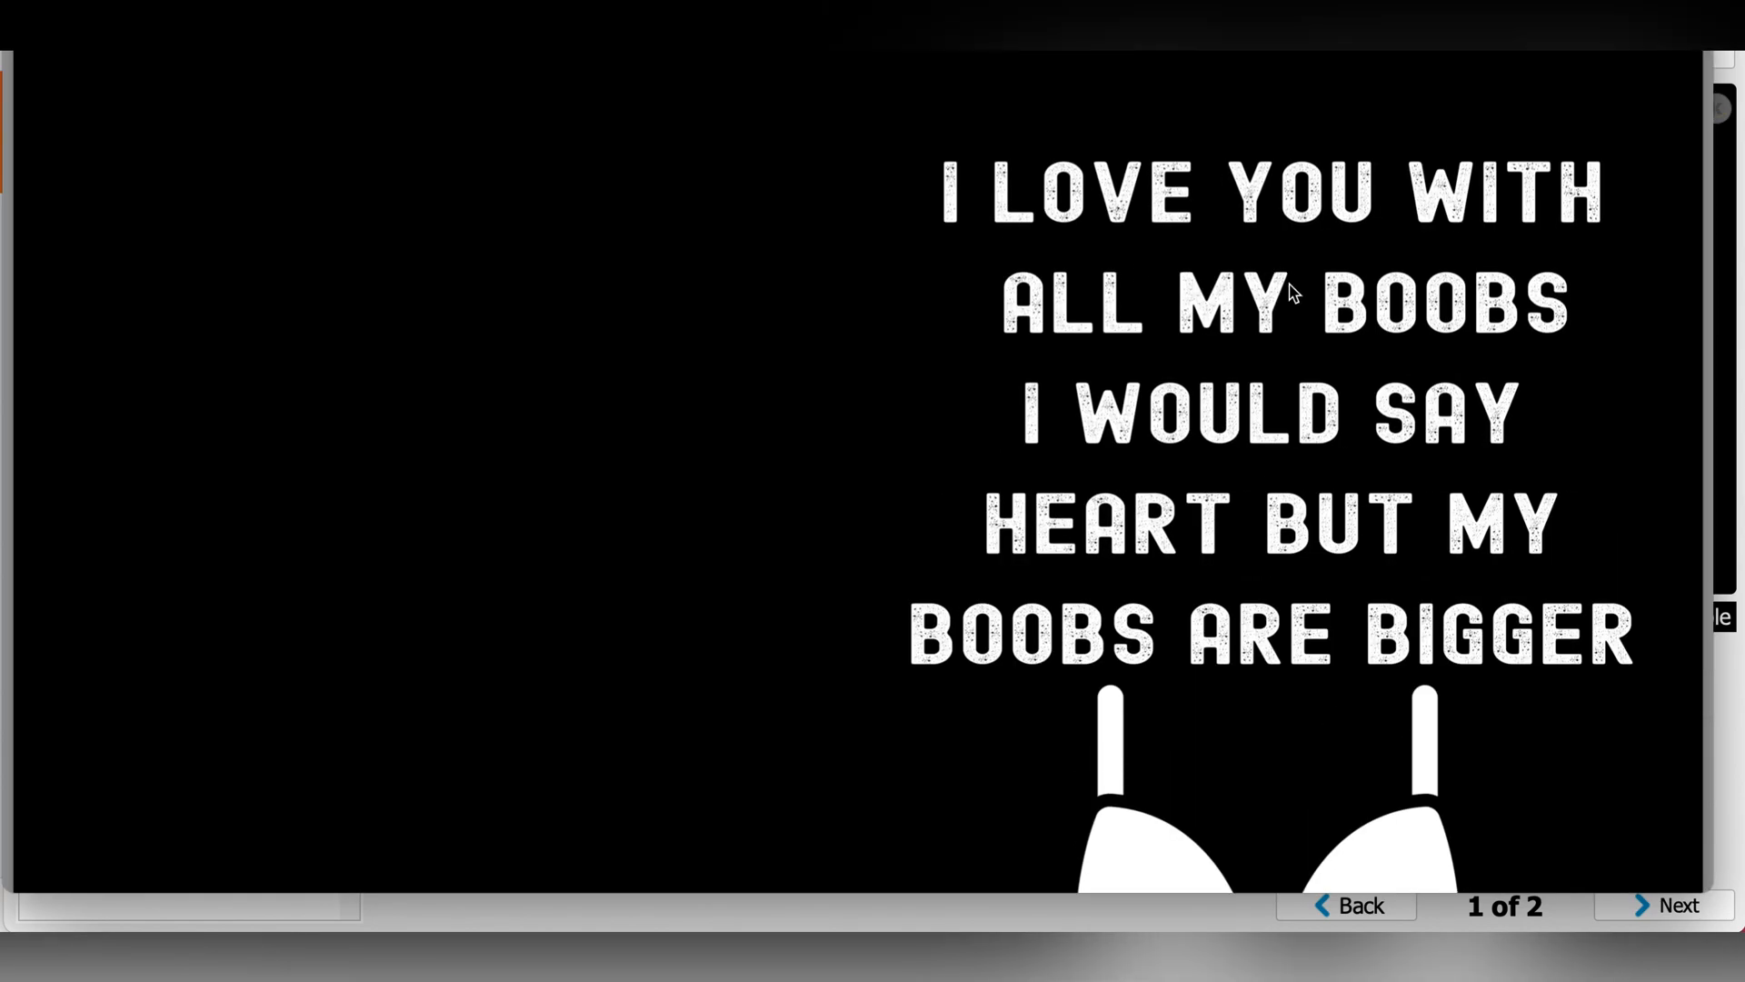
pyautogui.scroll(-1, 1206, 310)
pyautogui.scroll(-2, 1206, 310)
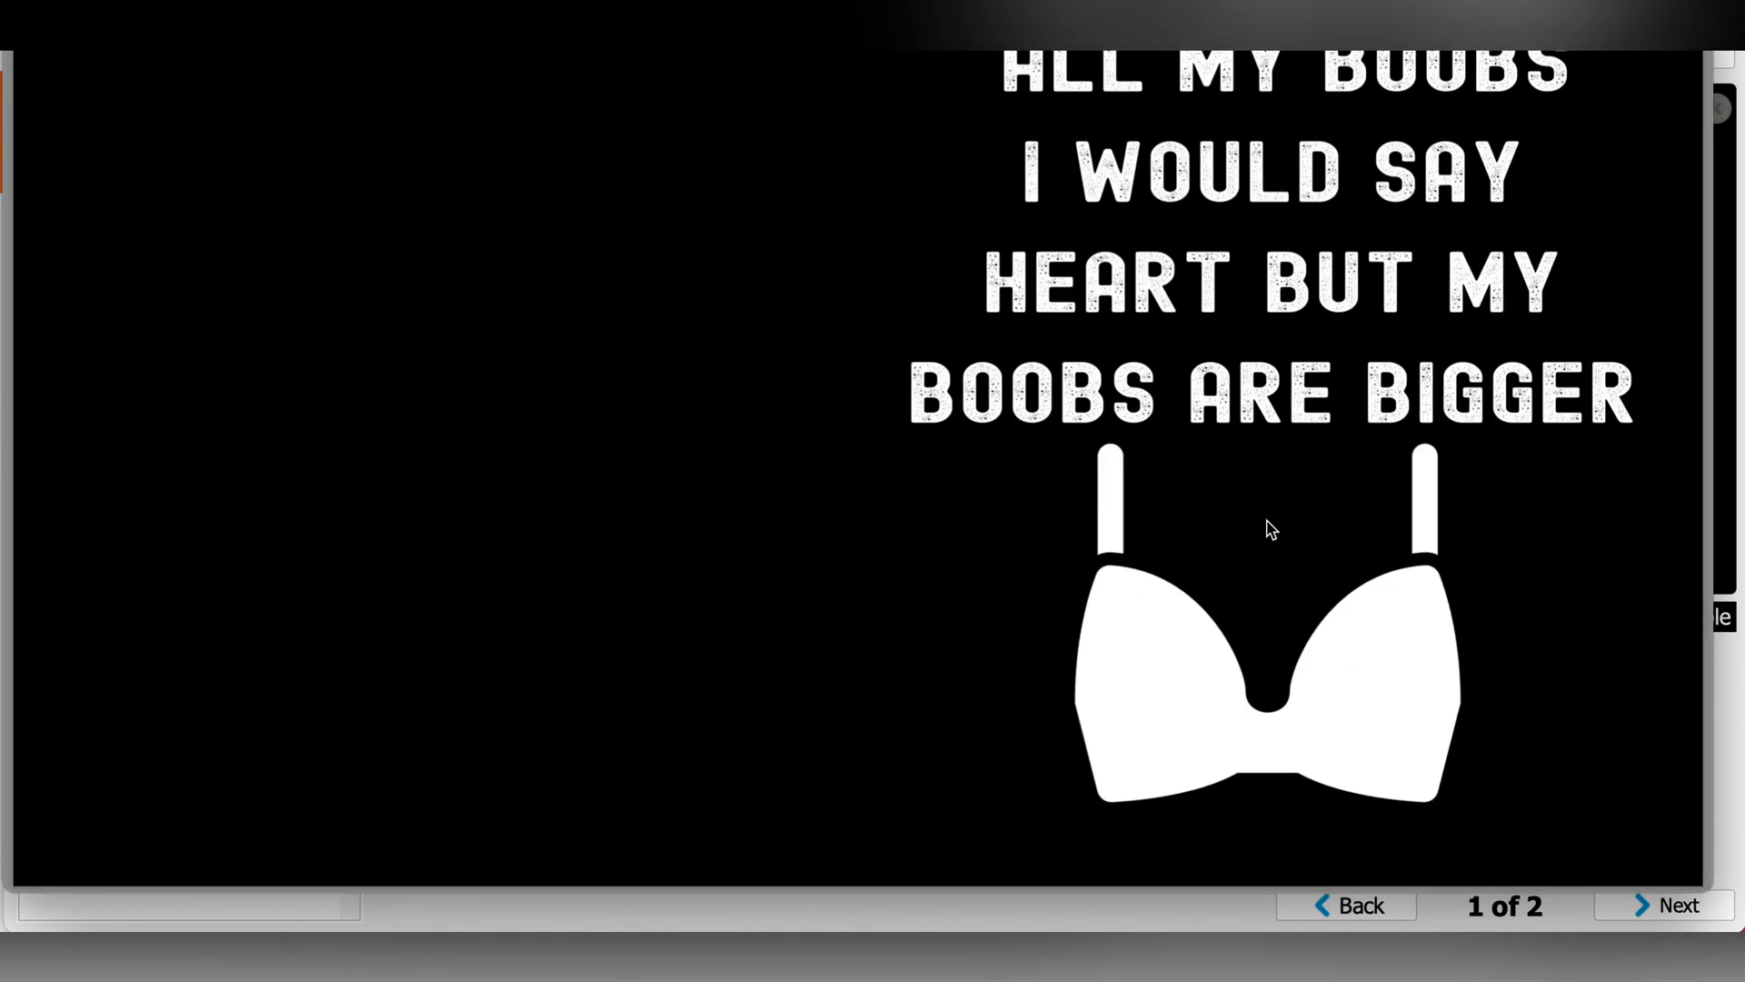
pyautogui.press('Escape')
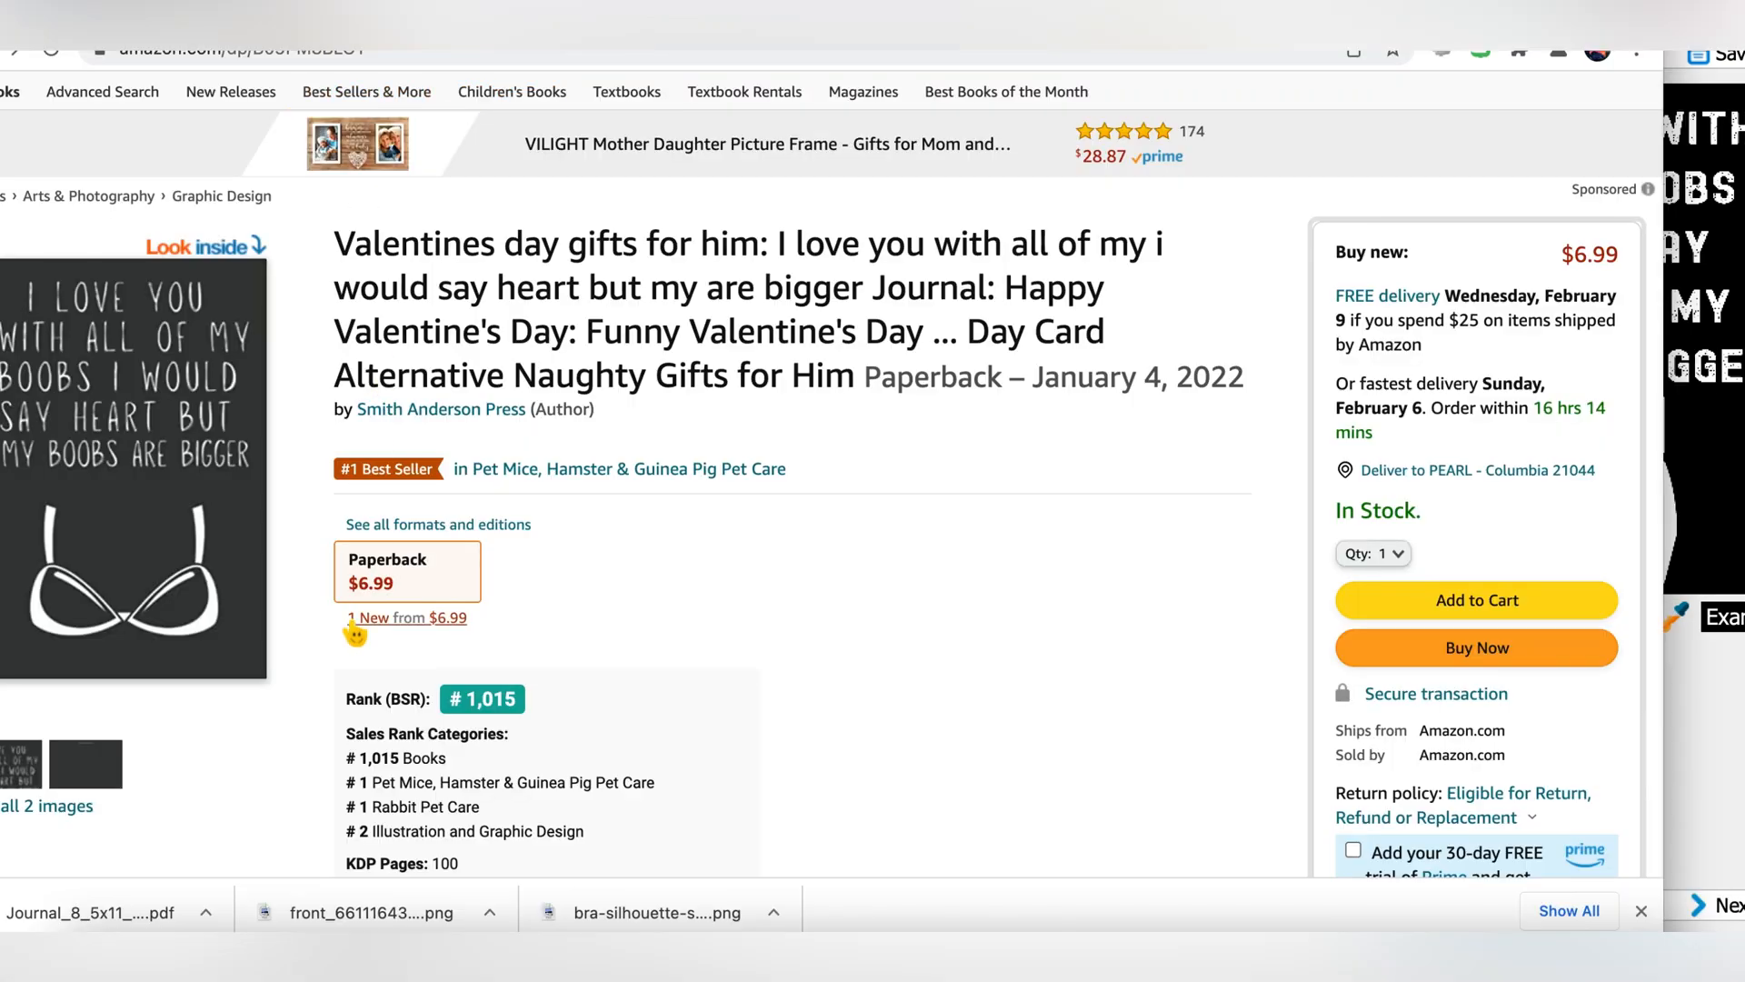
# In the browser, view the front and back cover images of the competing Amazon journal listing.
pyautogui.click(98, 775)
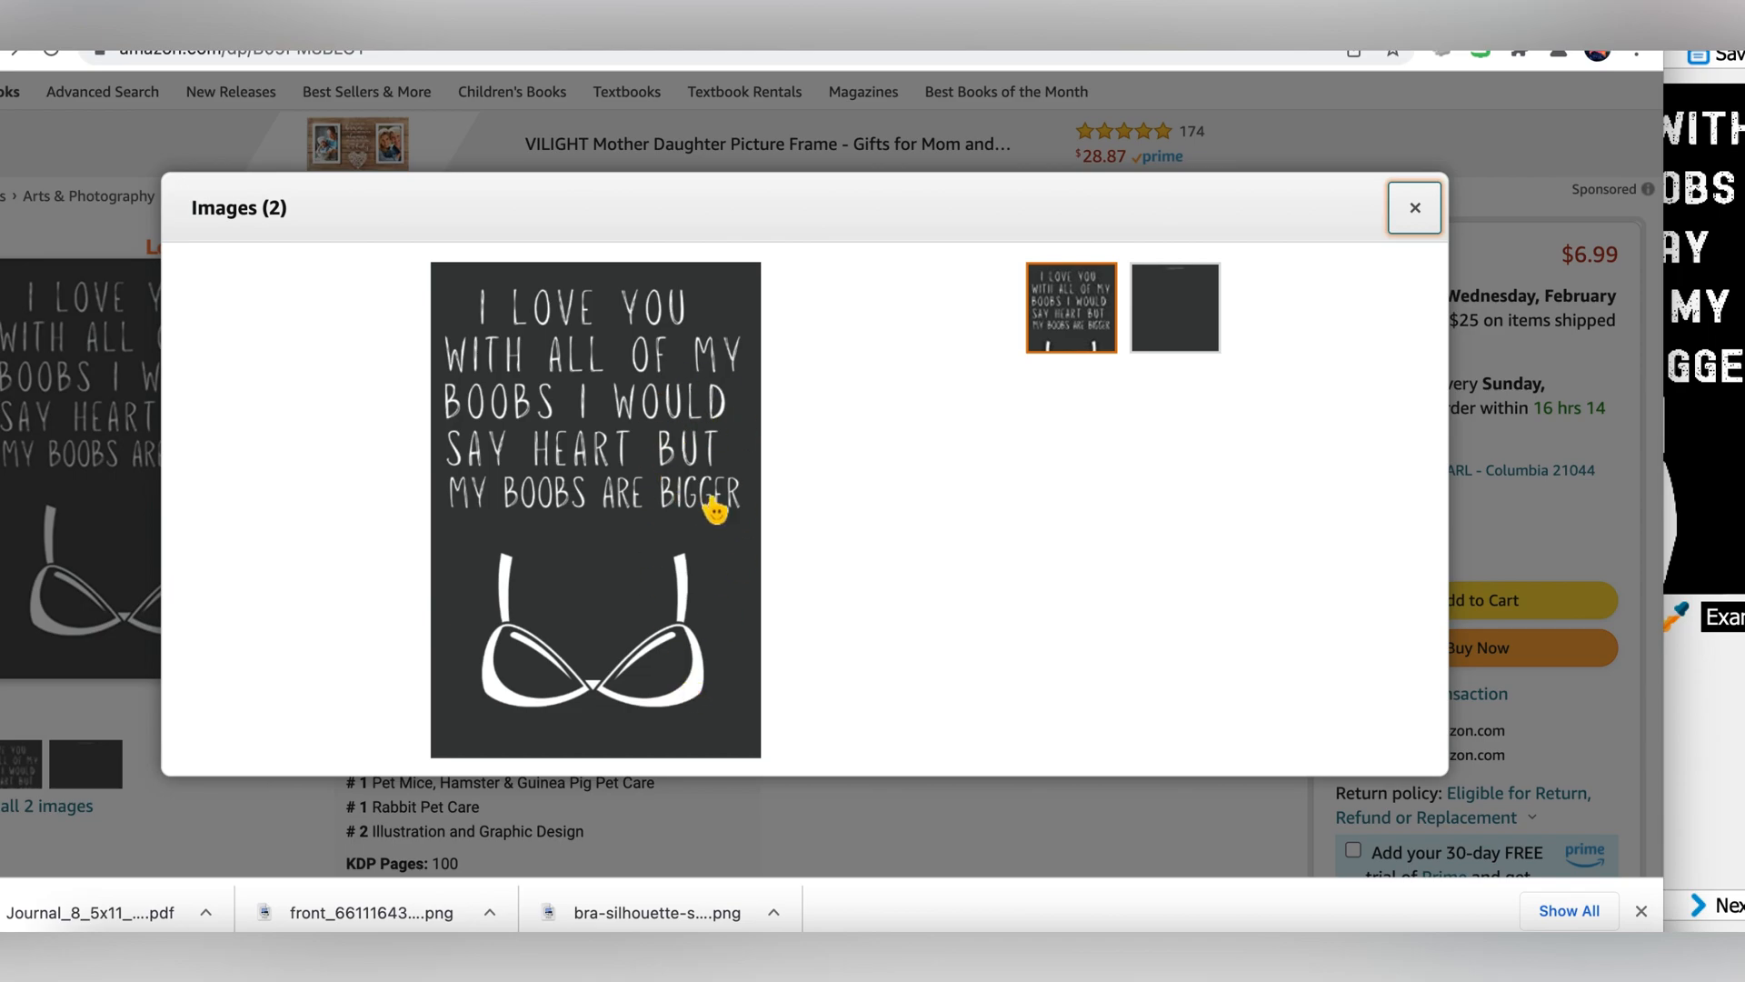
pyautogui.click(1206, 343)
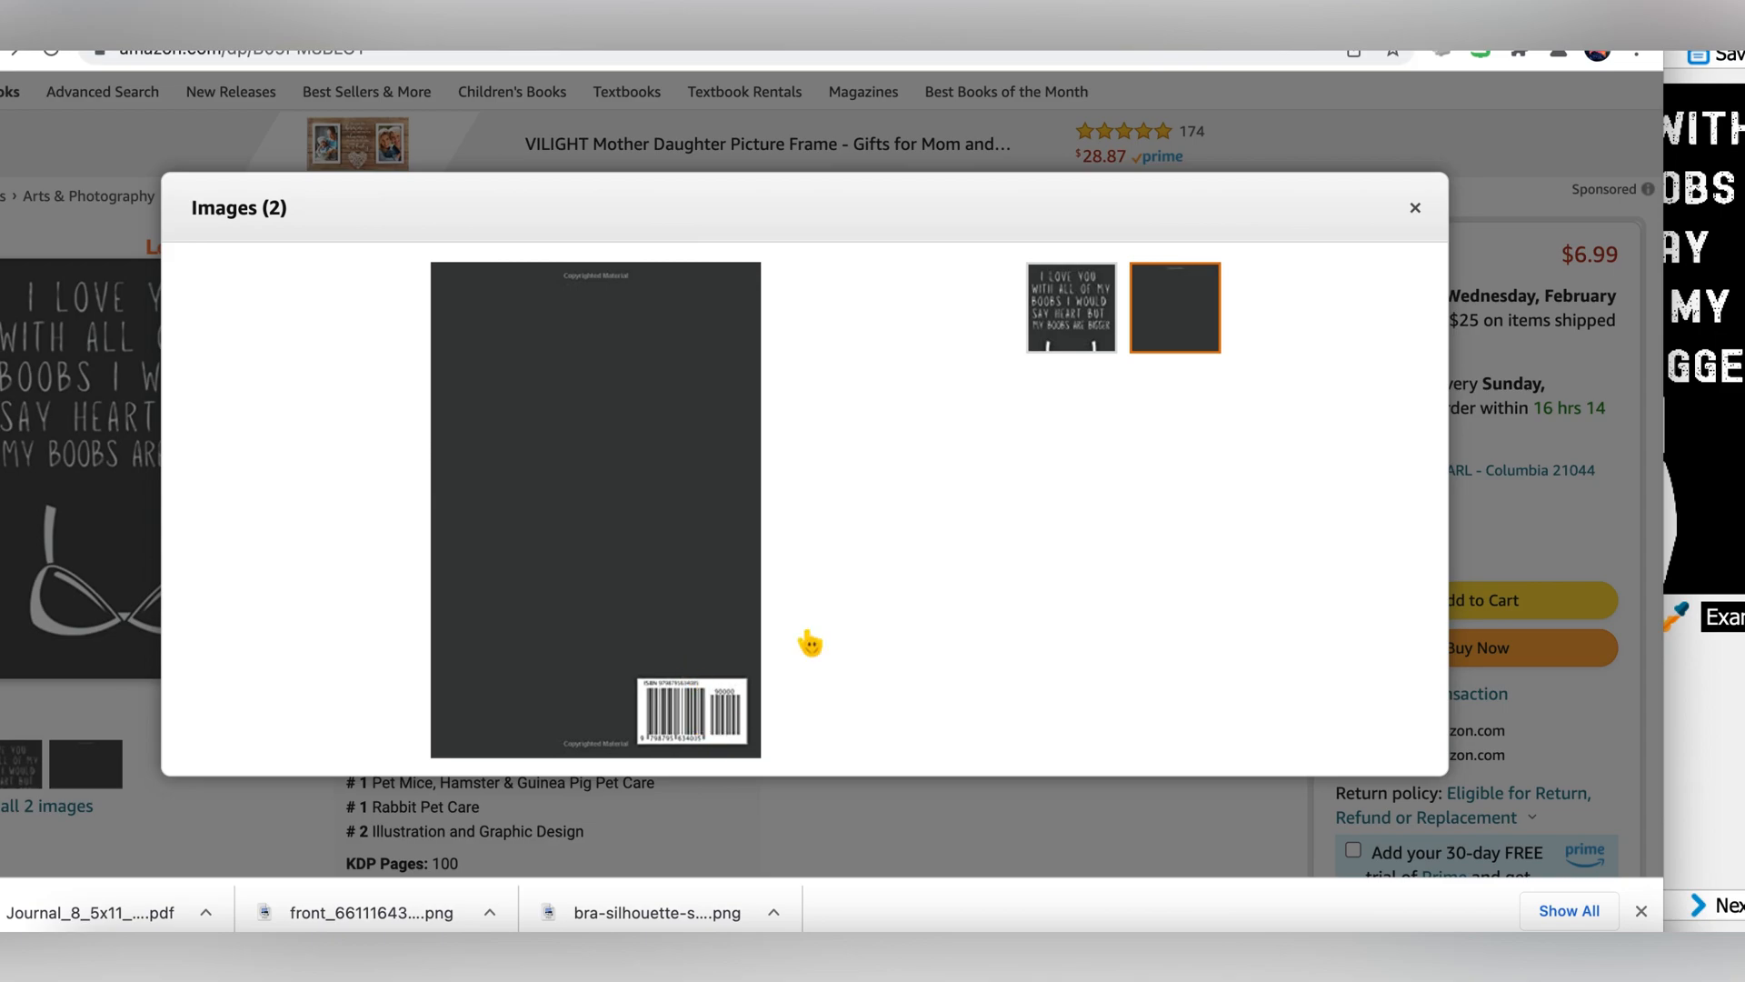
pyautogui.click(1076, 342)
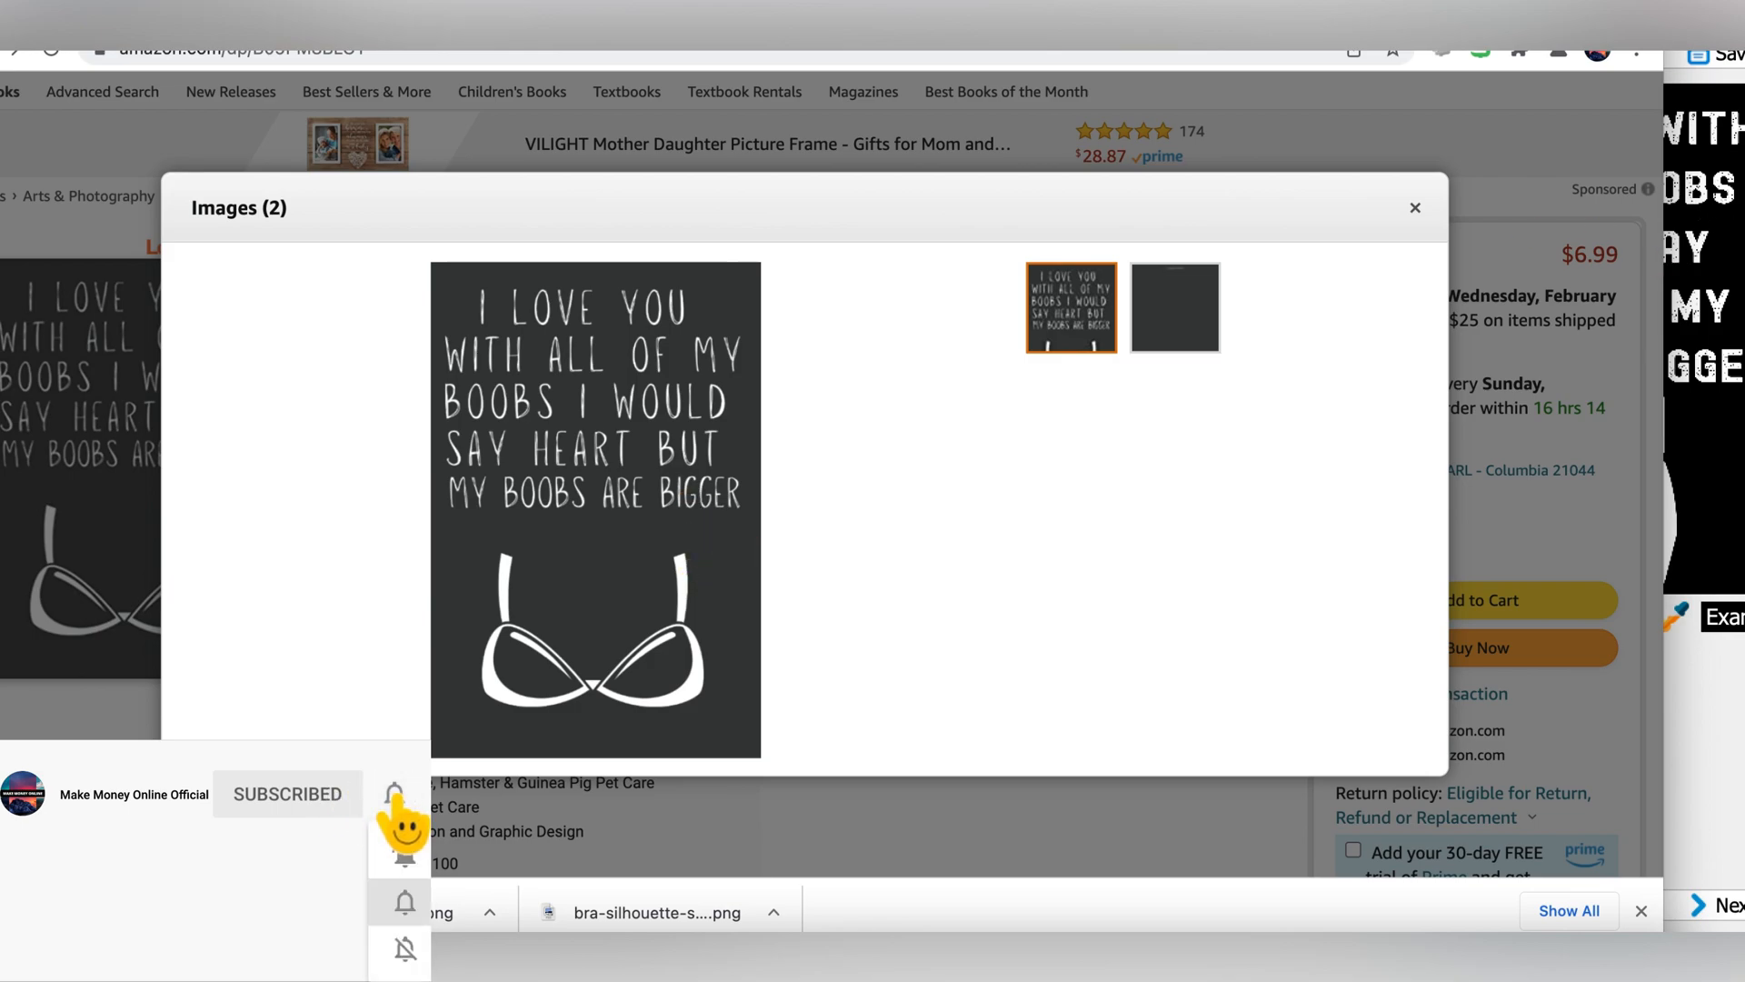
# Switch back to Flying Upload KDP and reopen the example cover to compare its front and back with the Amazon listing.
pyautogui.click(1701, 223)
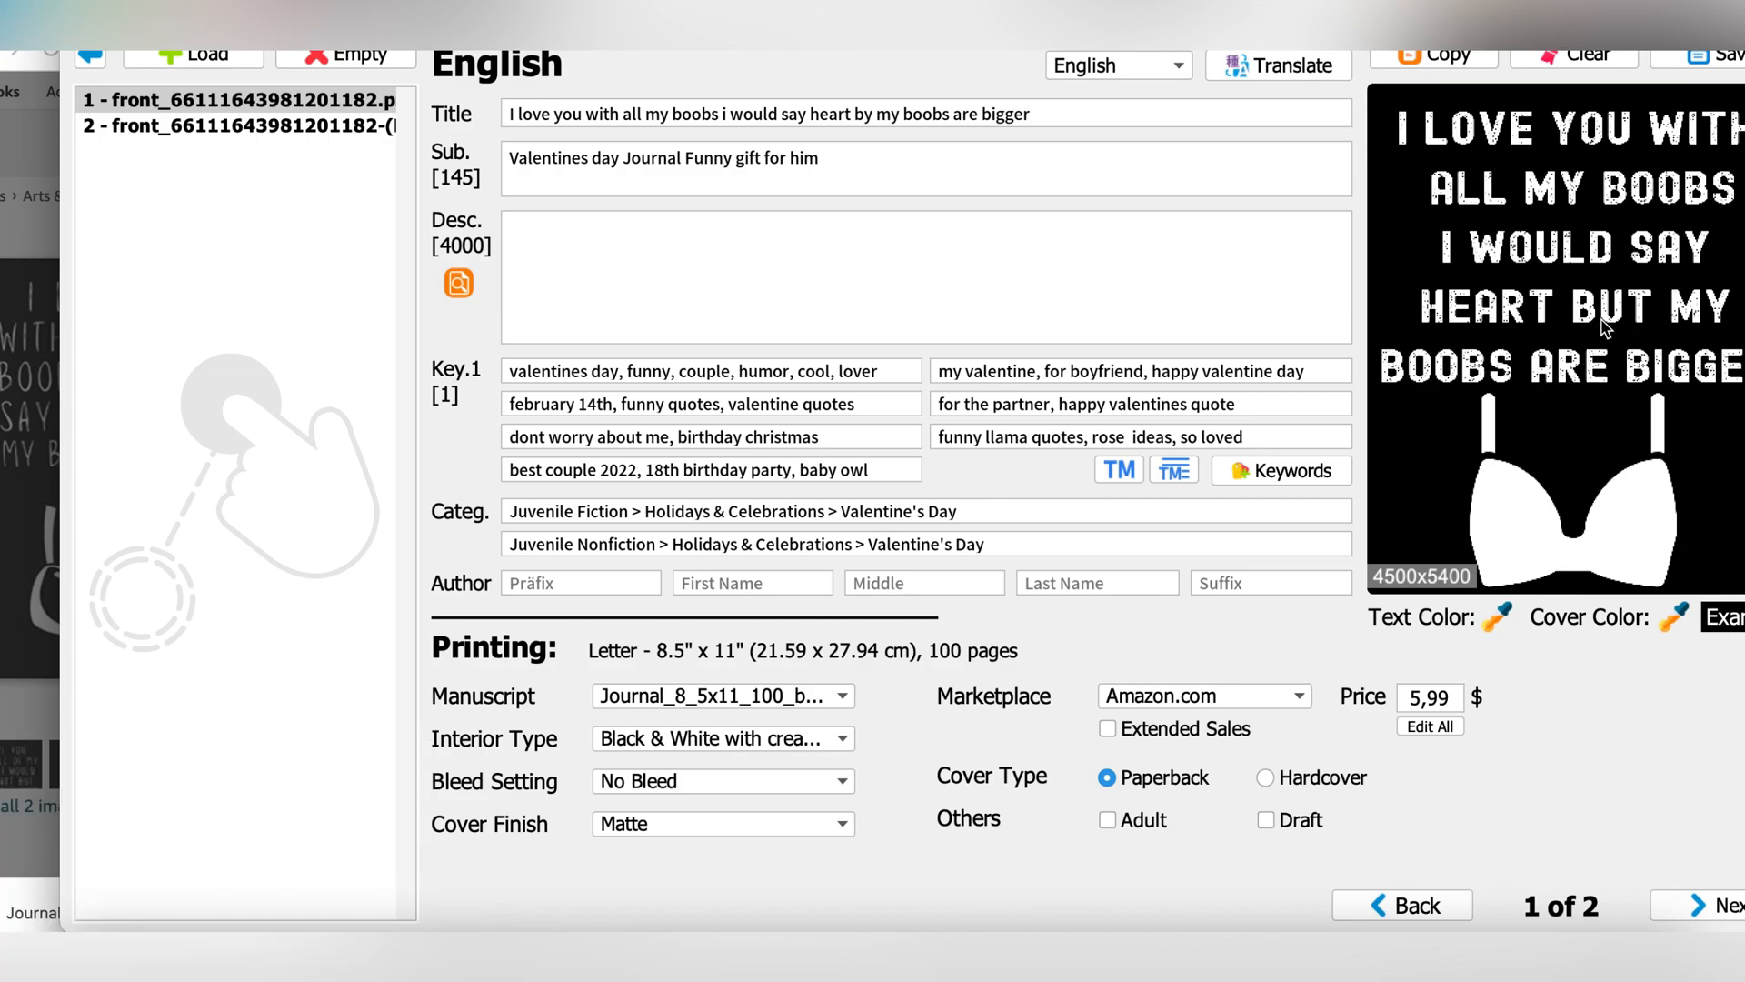
pyautogui.click(1707, 617)
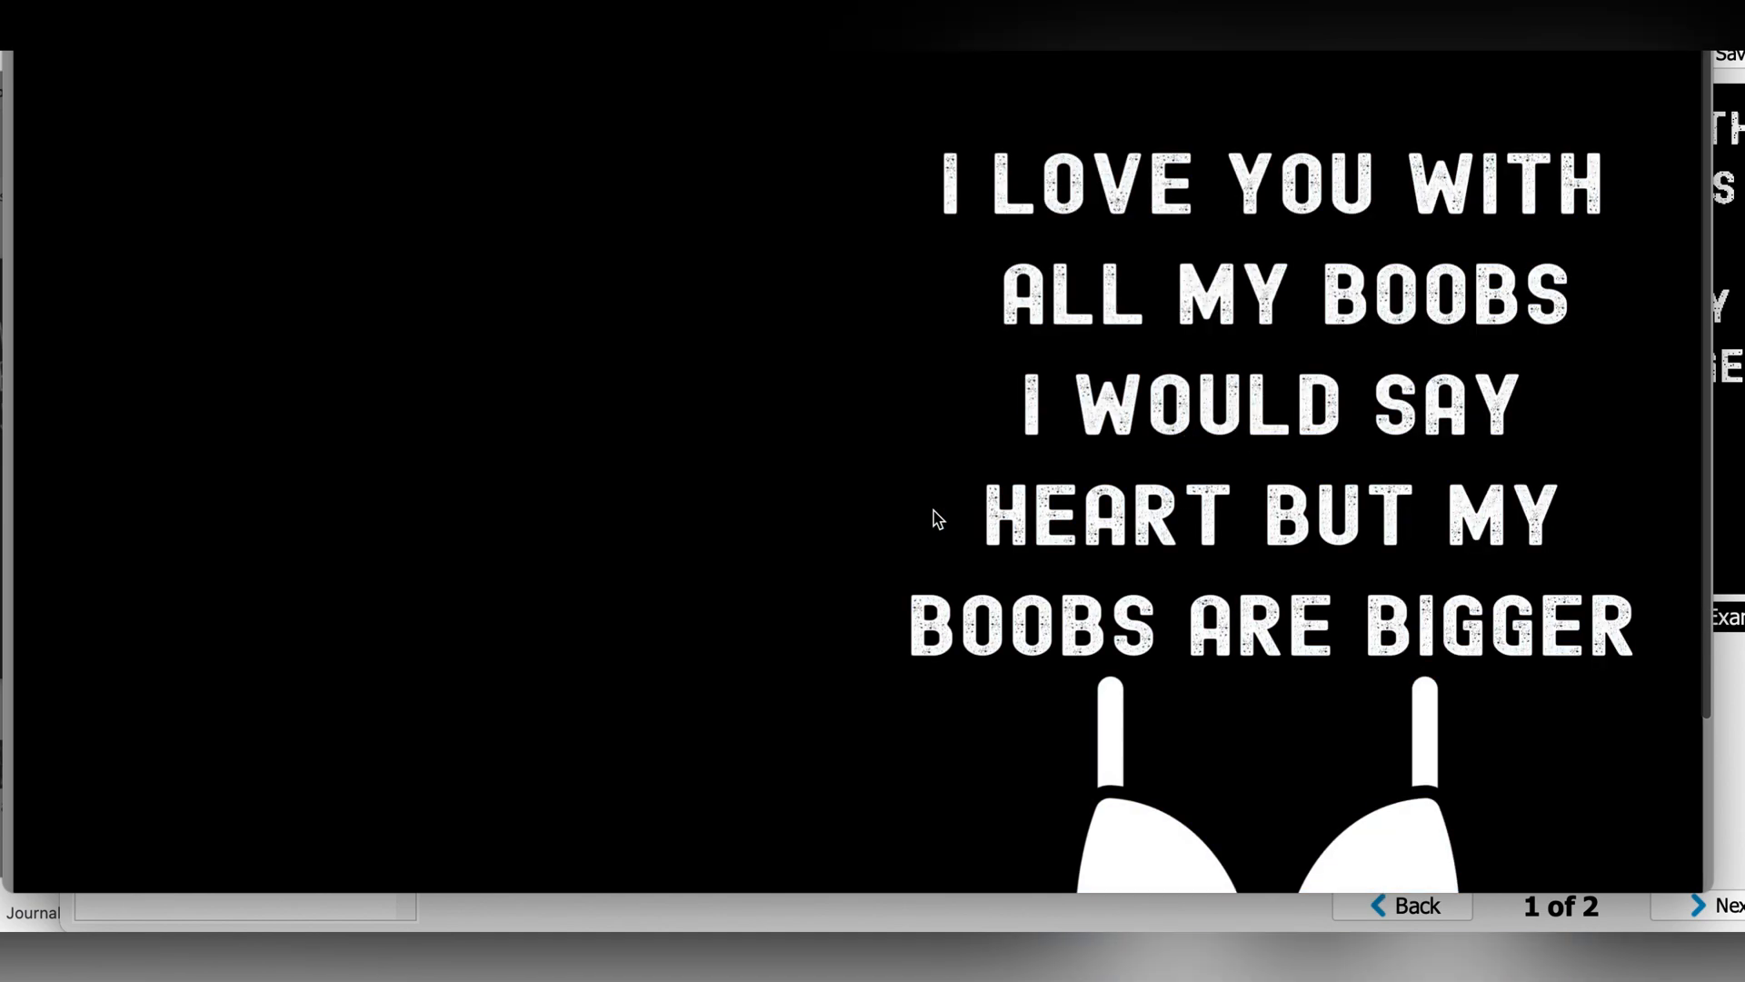
pyautogui.scroll(-3, 938, 518)
pyautogui.scroll(3, 938, 518)
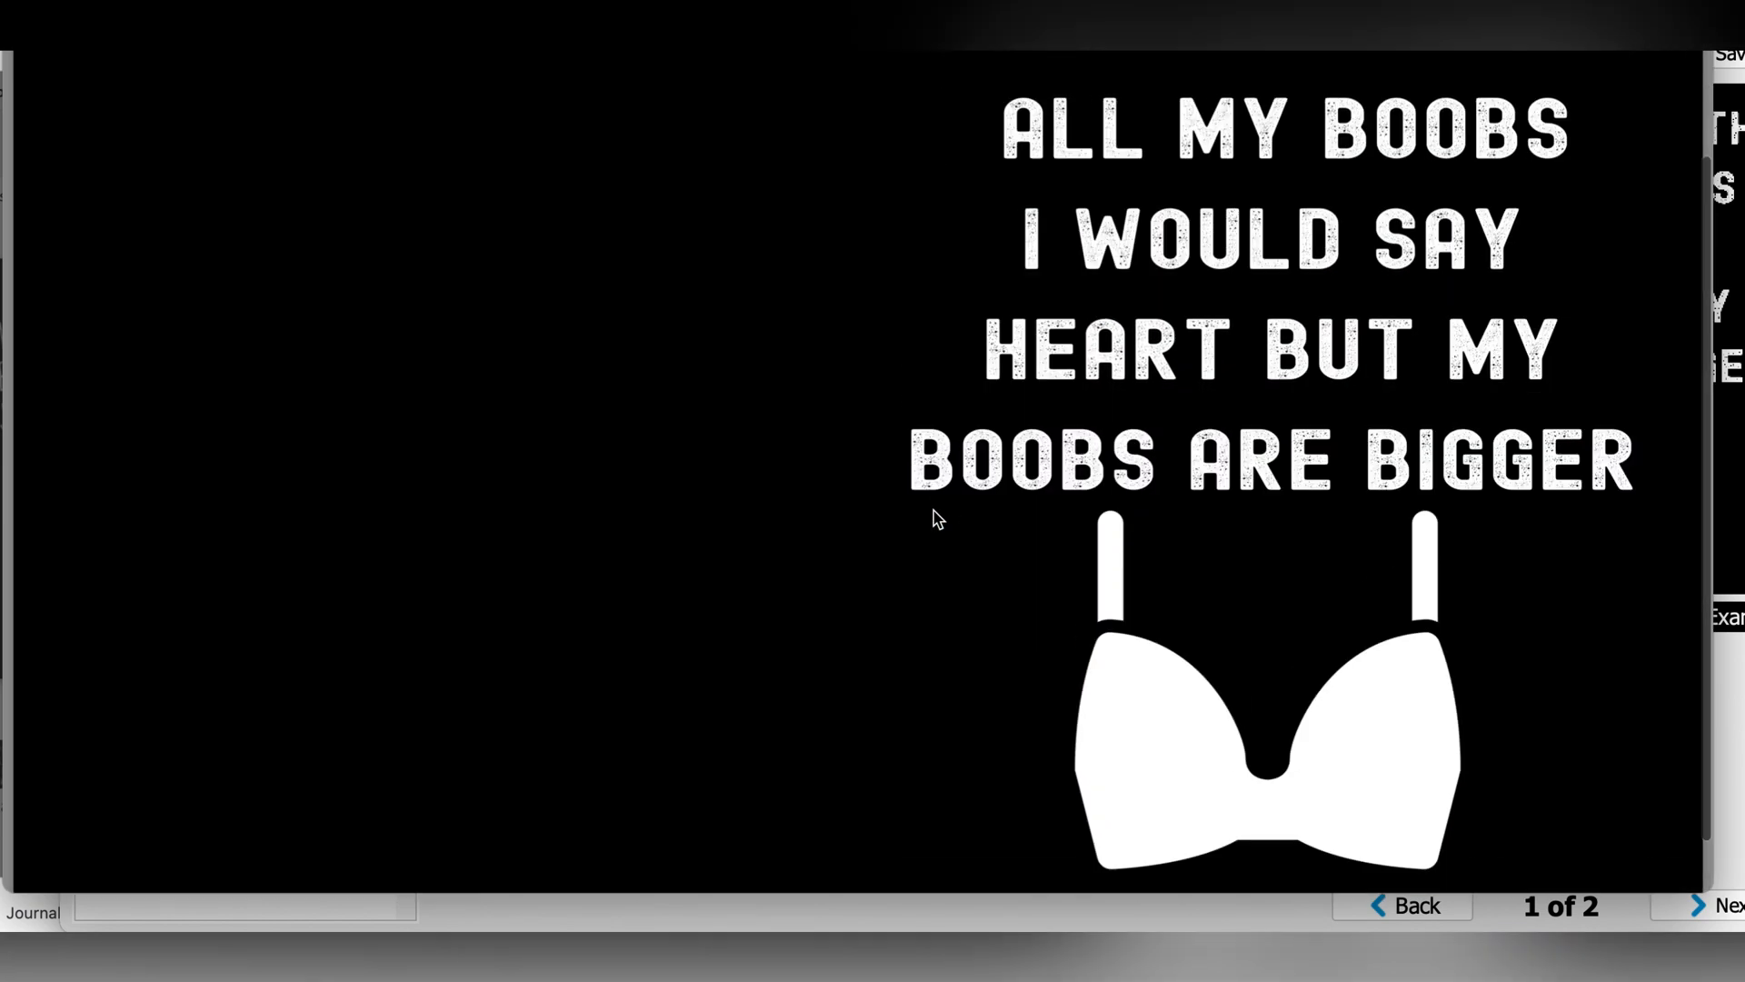
pyautogui.scroll(-2, 938, 518)
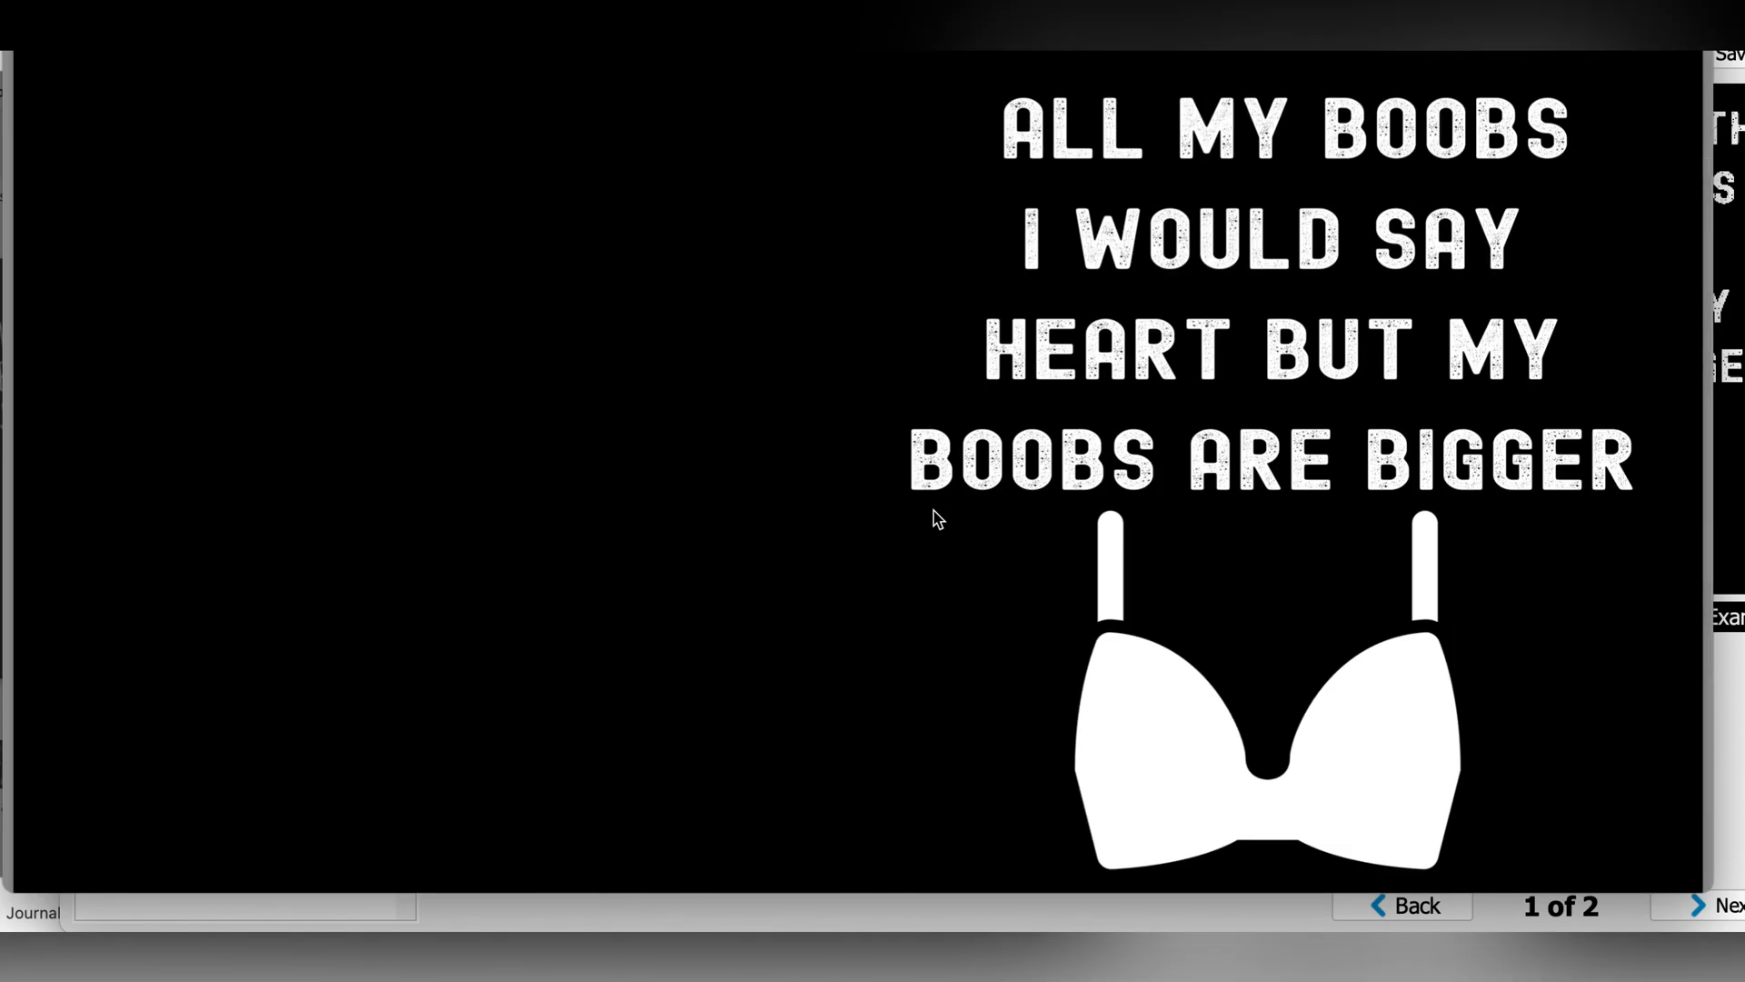
pyautogui.scroll(1, 938, 519)
pyautogui.scroll(1, 938, 518)
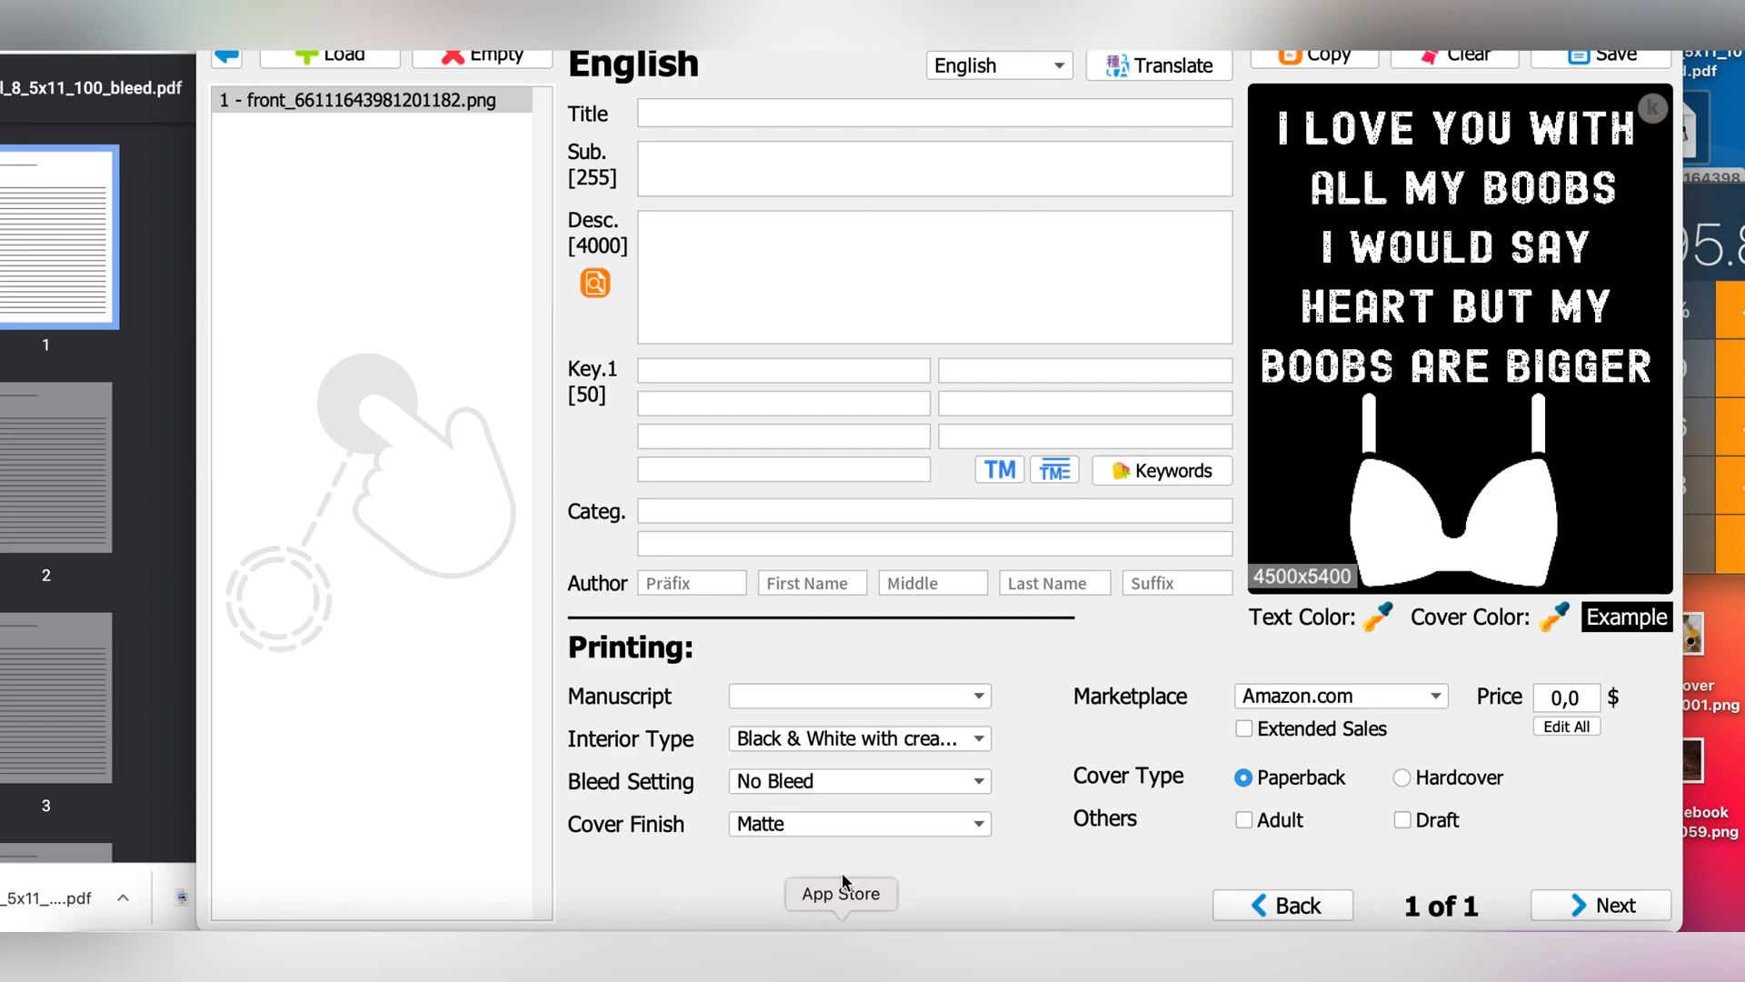
# Select the Journal_8_5x11_100_bleed manuscript and enter the title "I love you with all my boobs i would say heart by my boobs are bigger".
pyautogui.click(859, 704)
pyautogui.click(849, 731)
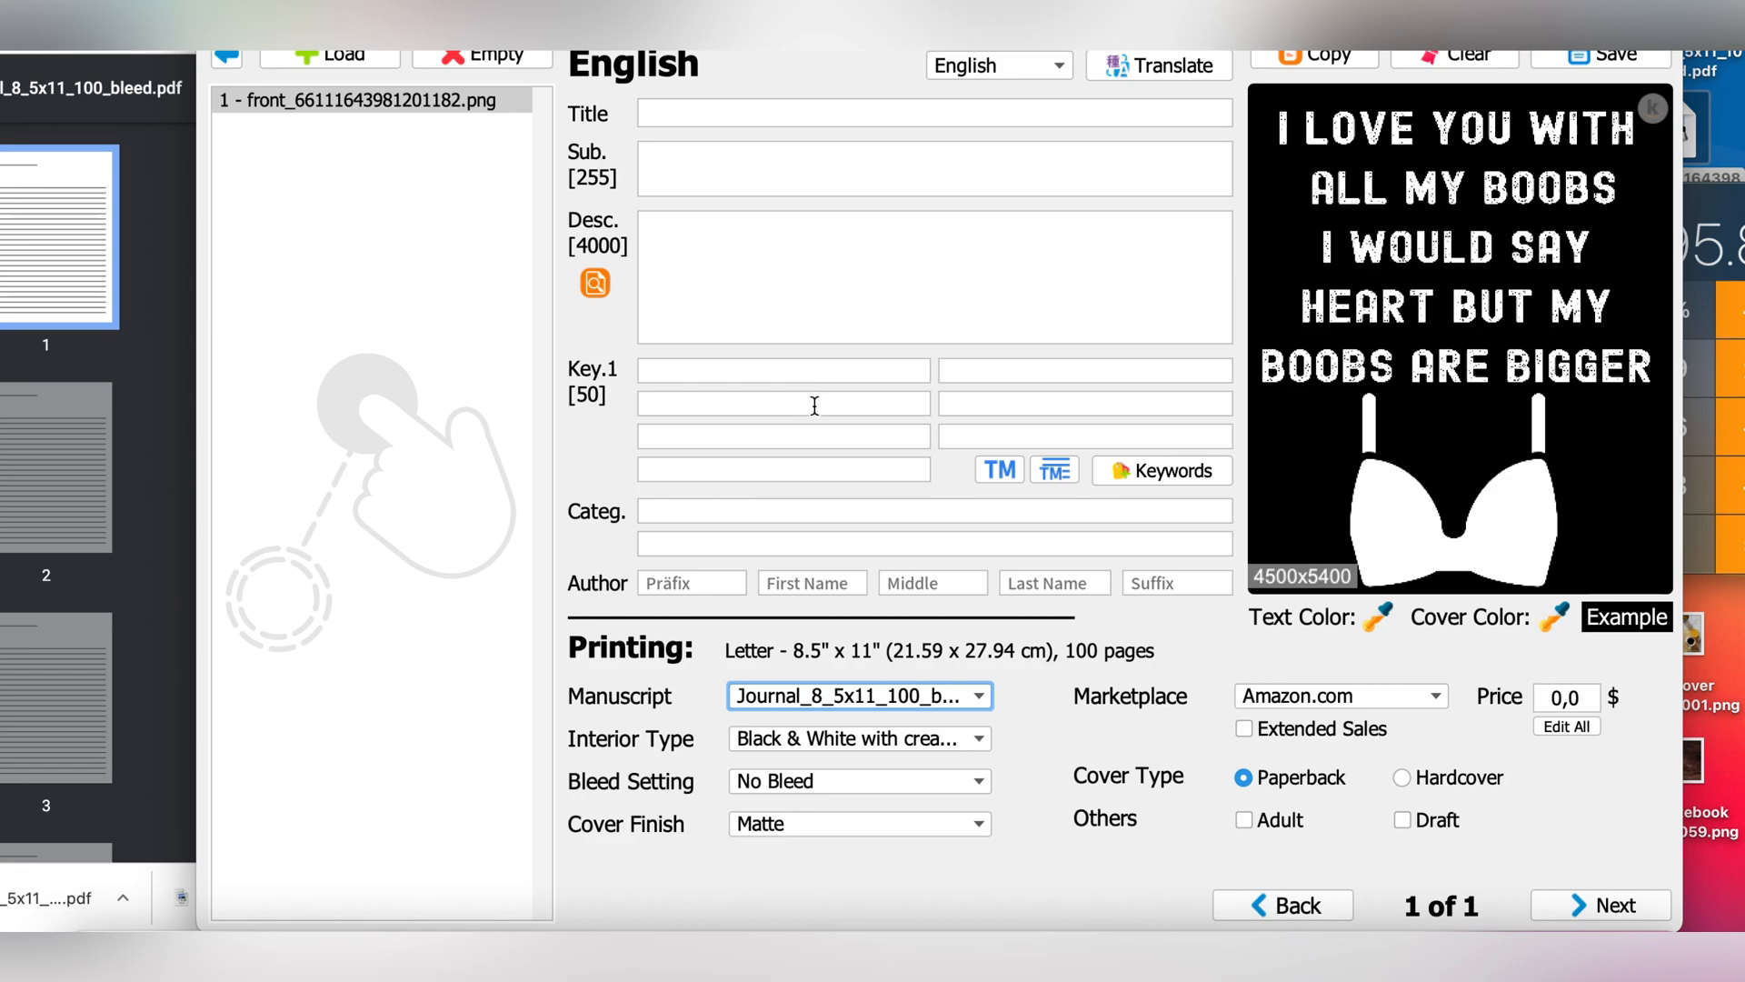
pyautogui.click(835, 116)
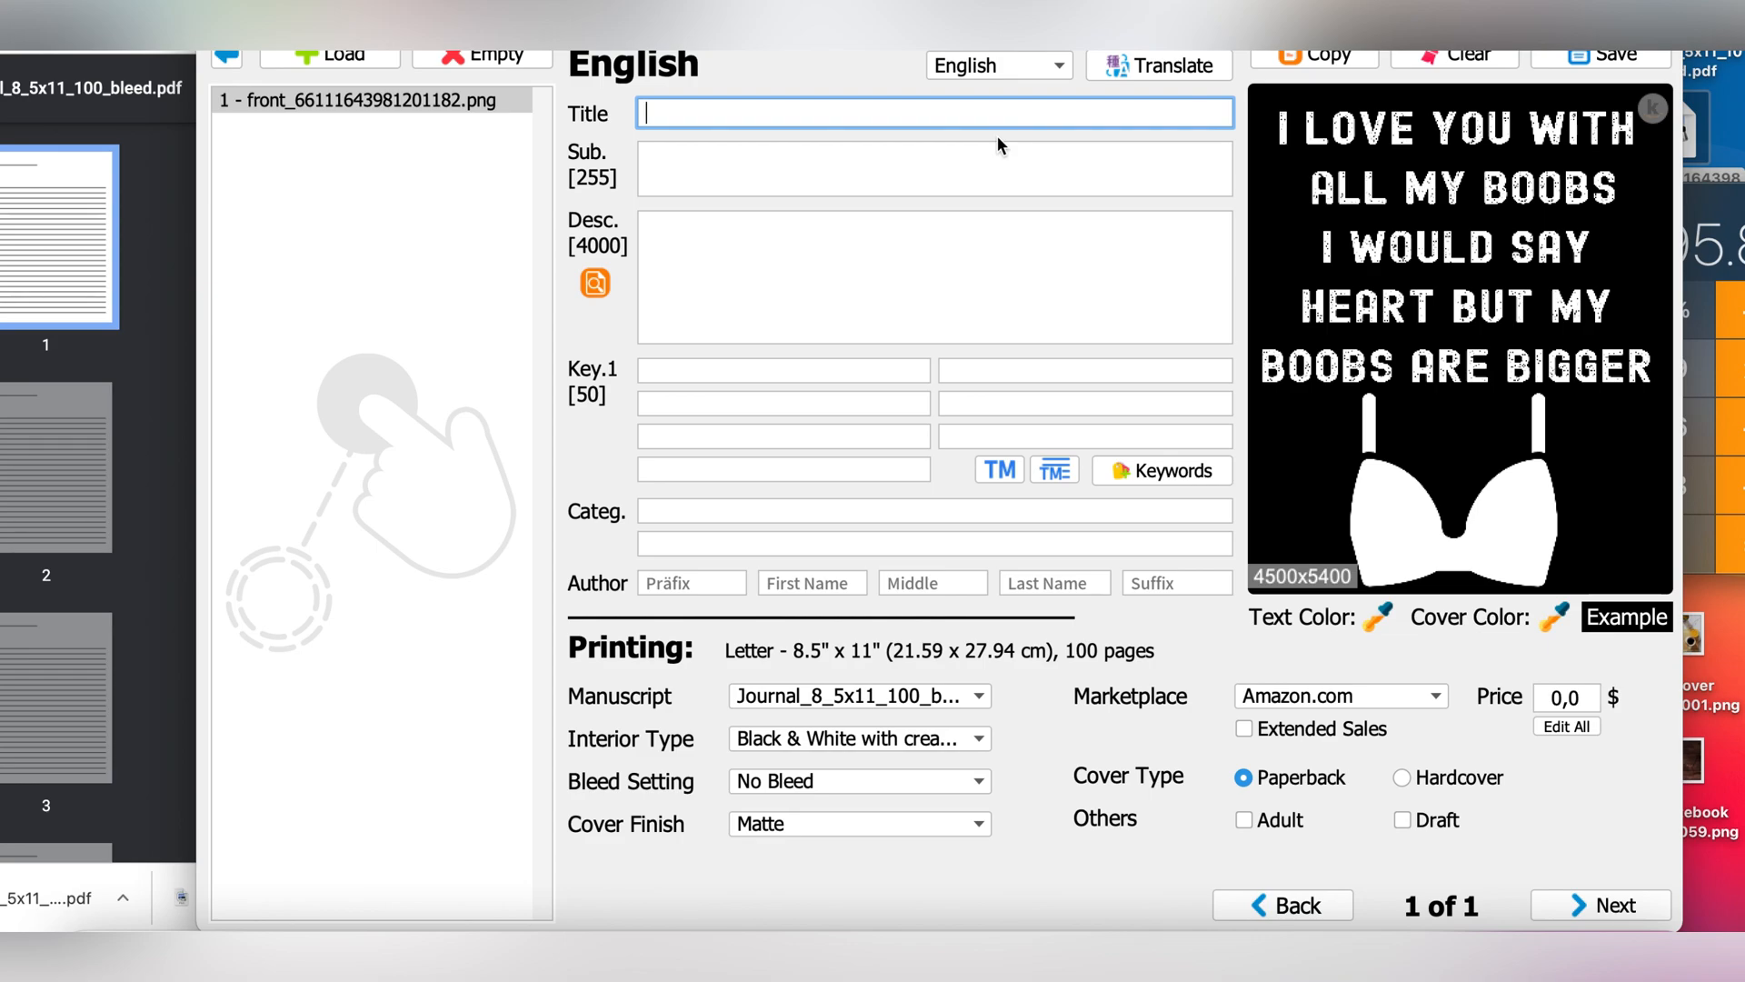
pyautogui.write('I love you with all my boobs i would say')
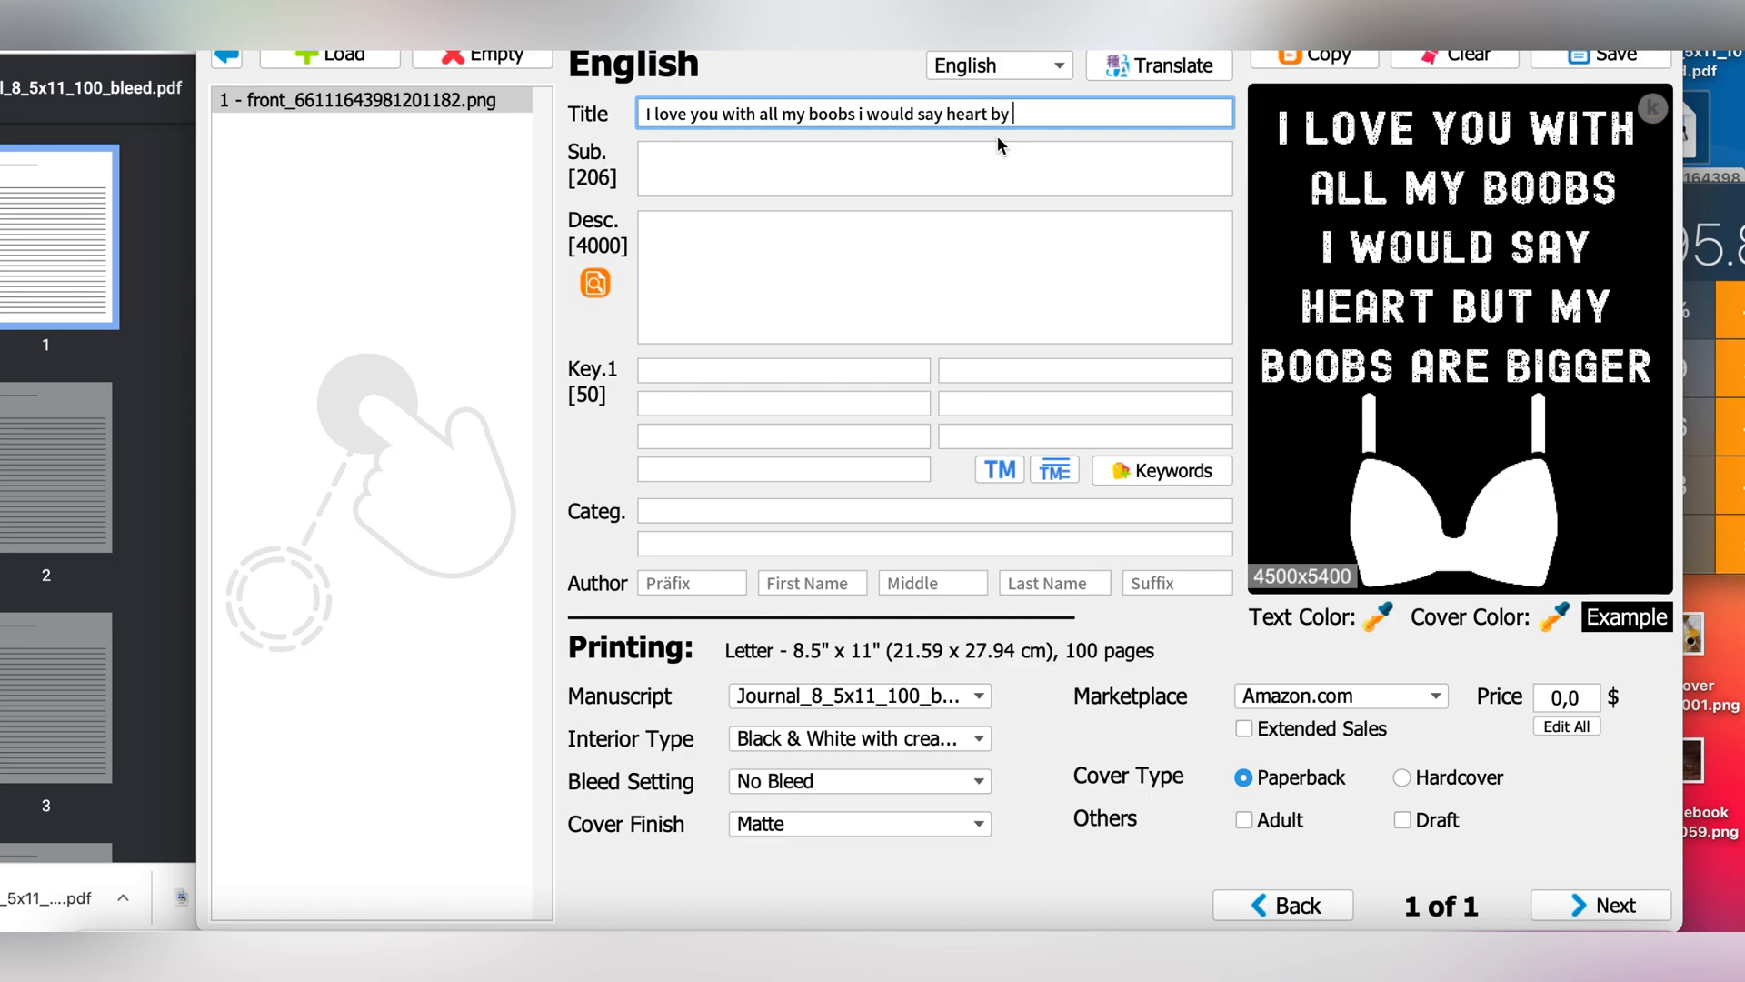
pyautogui.write('heart by my boobs are bigger')
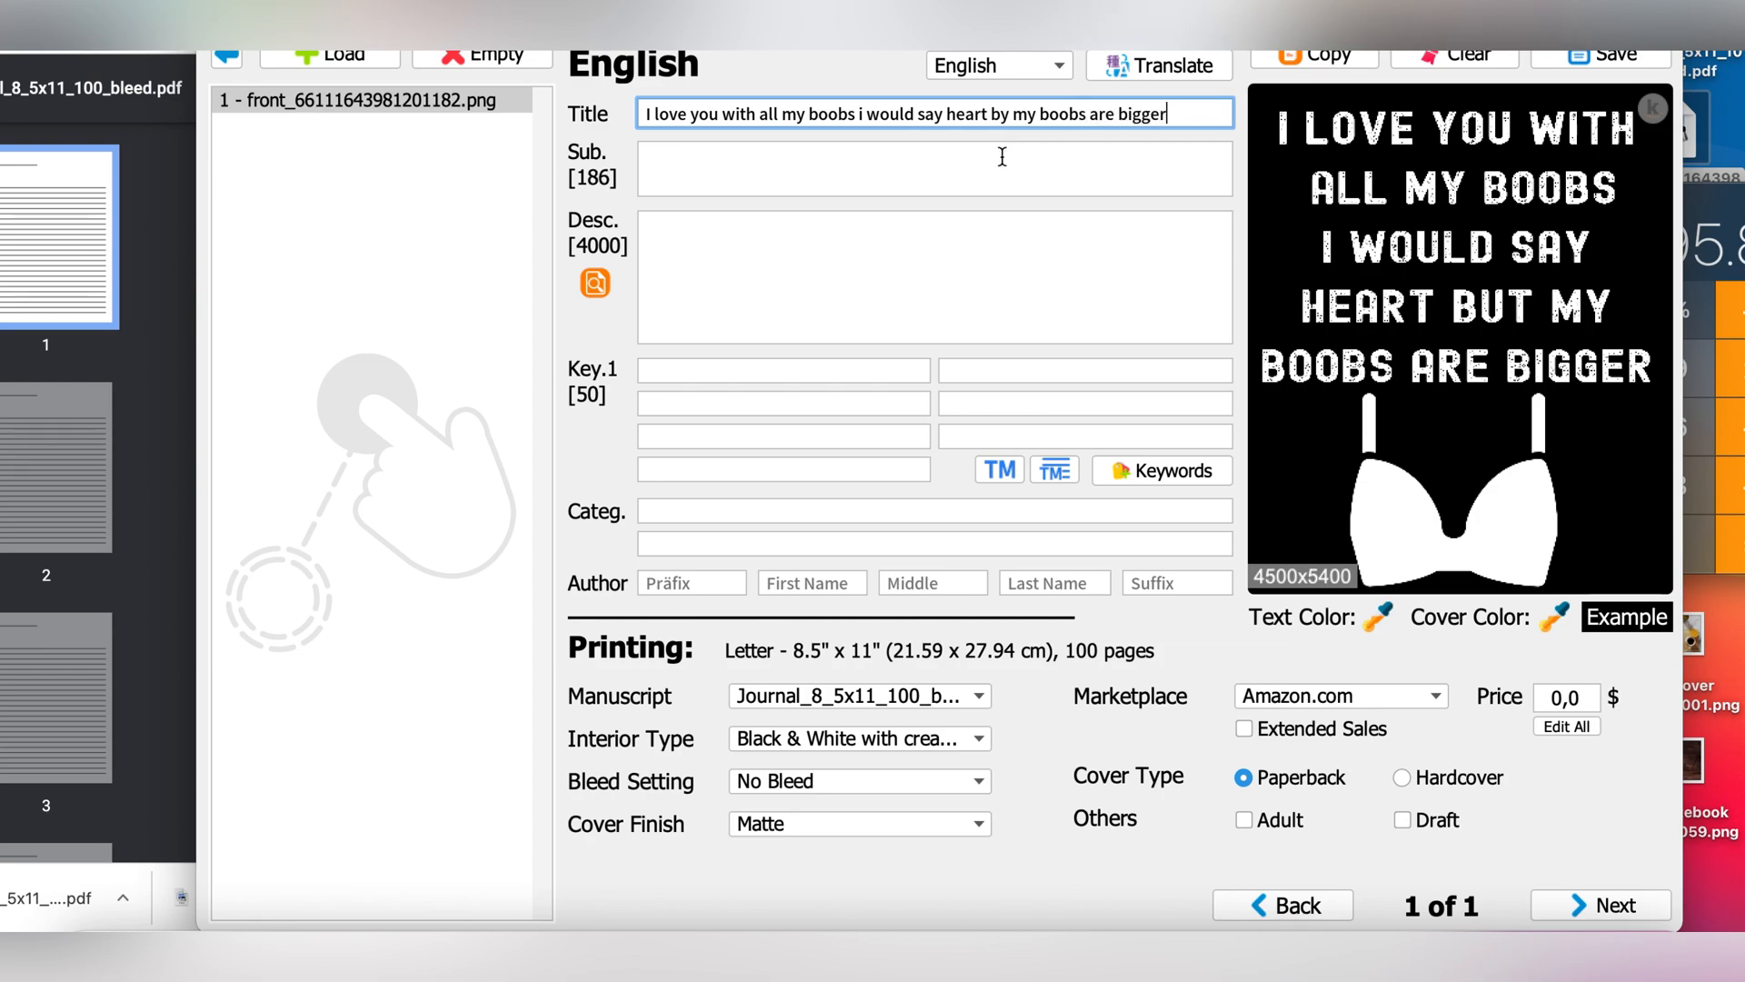
# Enter "Journal" as the subtitle and check the wording of the Amazon listing's title in the browser.
pyautogui.click(885, 180)
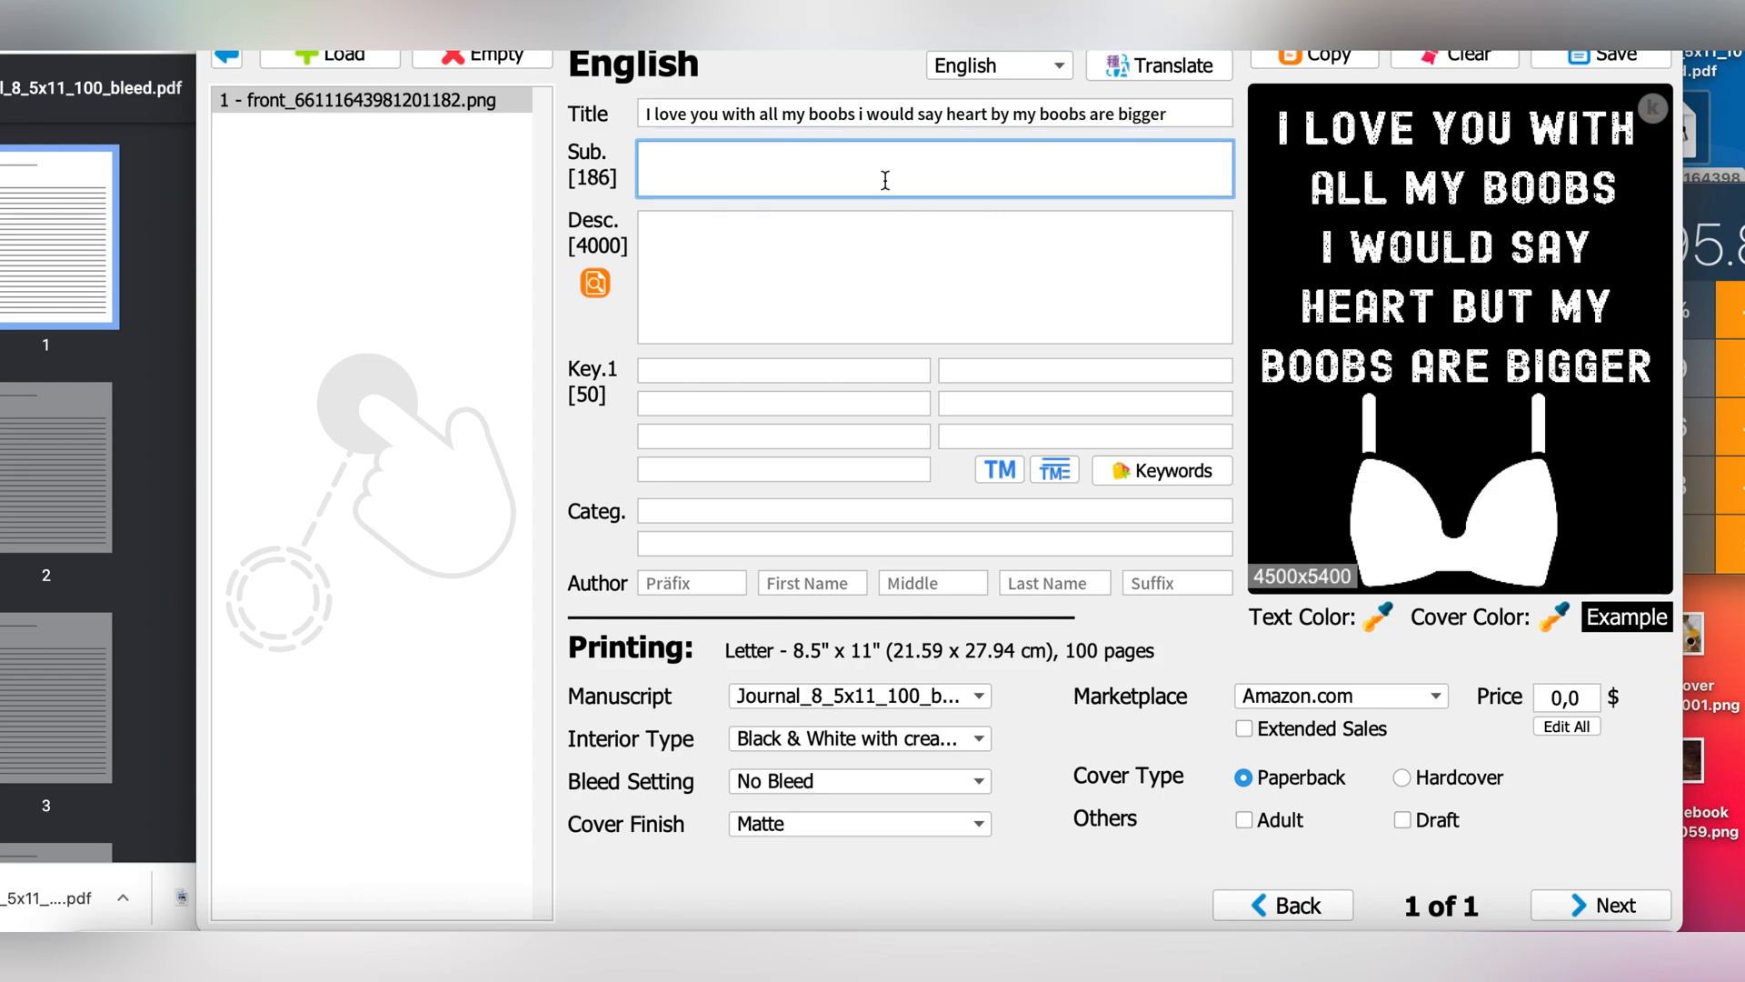
pyautogui.write('Journal')
pyautogui.click(169, 187)
pyautogui.click(314, 52)
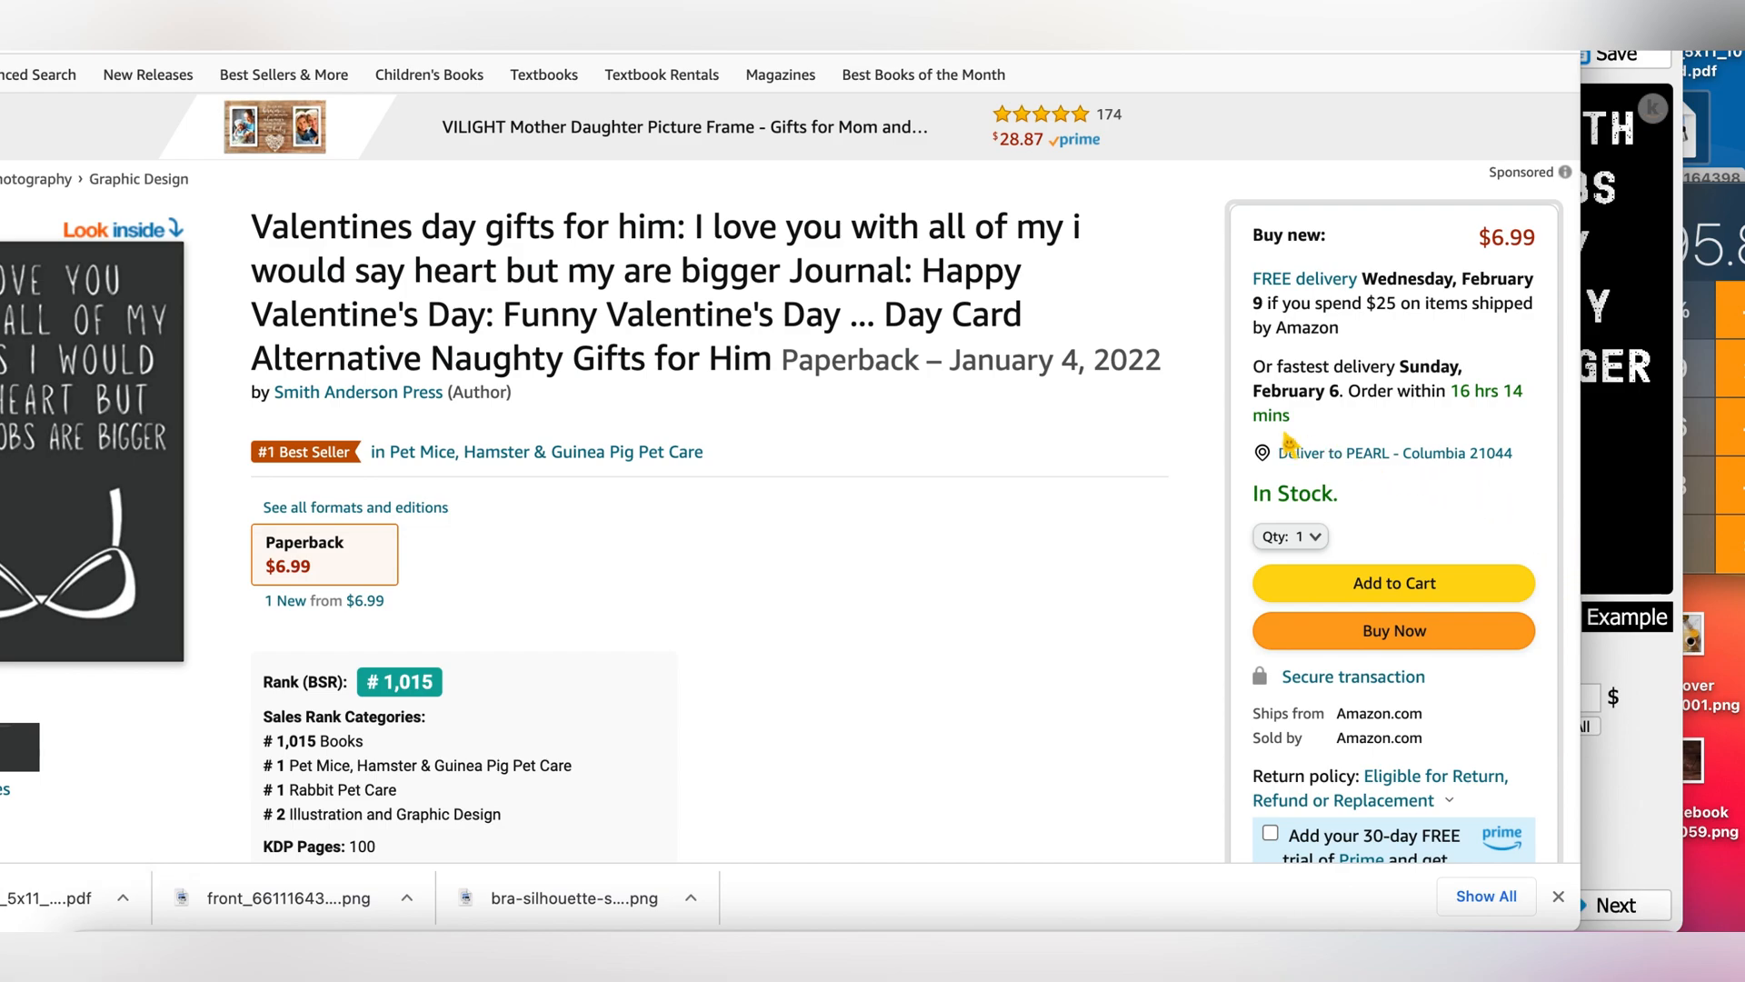
pyautogui.click(1617, 682)
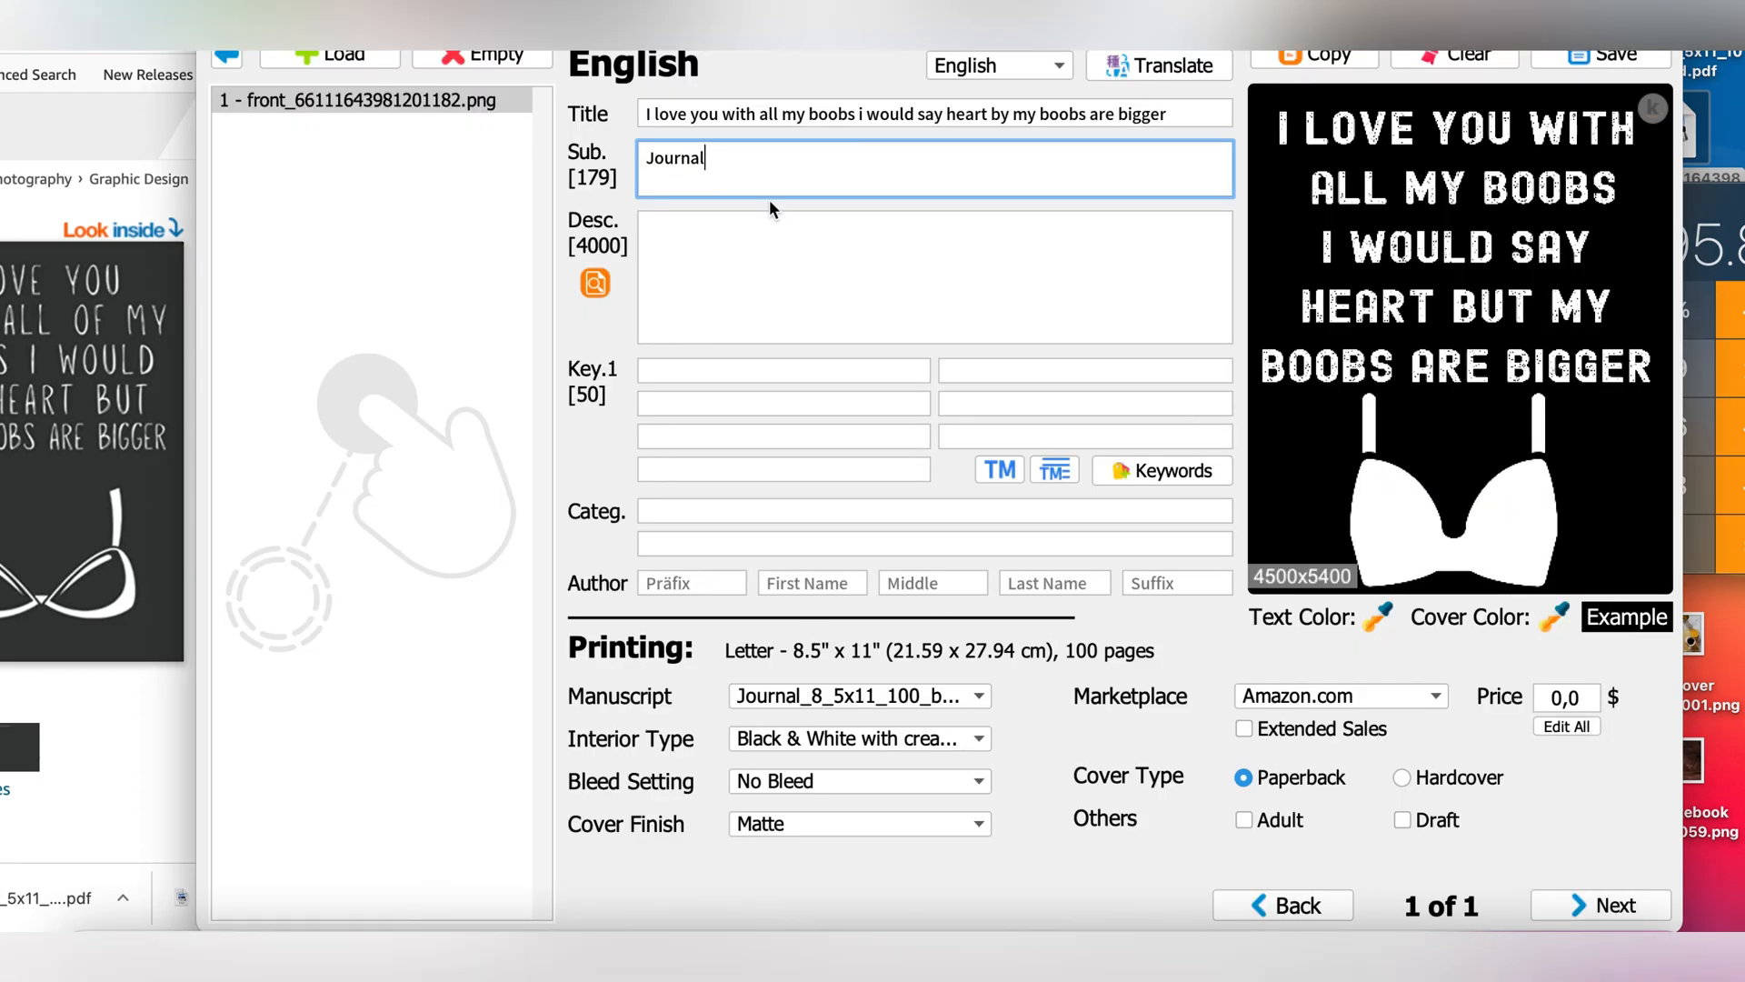
# Complete the subtitle so it reads "Valentines day Journal Funny gift for him".
pyautogui.write('Valentines day jou')
pyautogui.write('nal')
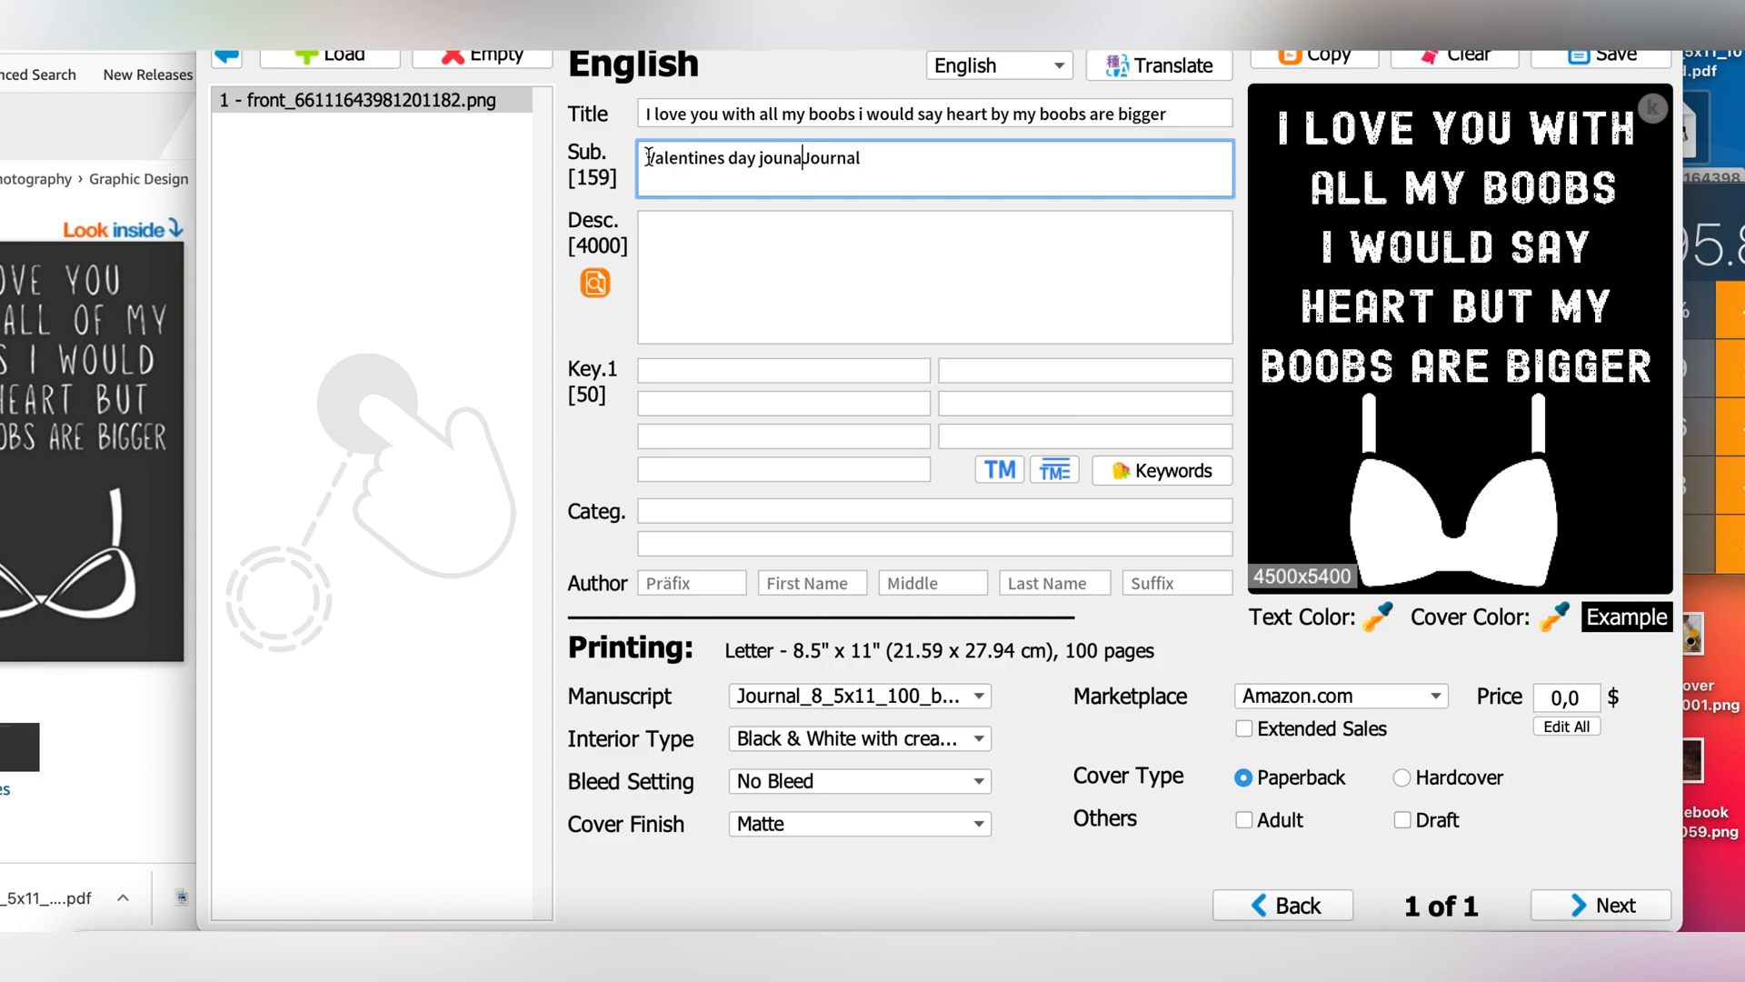
pyautogui.press('BackSpace')
pyautogui.press('BackSpace')
pyautogui.press('BackSpace')
pyautogui.press('BackSpace')
pyautogui.press('BackSpace')
pyautogui.press('BackSpace')
pyautogui.press('BackSpace')
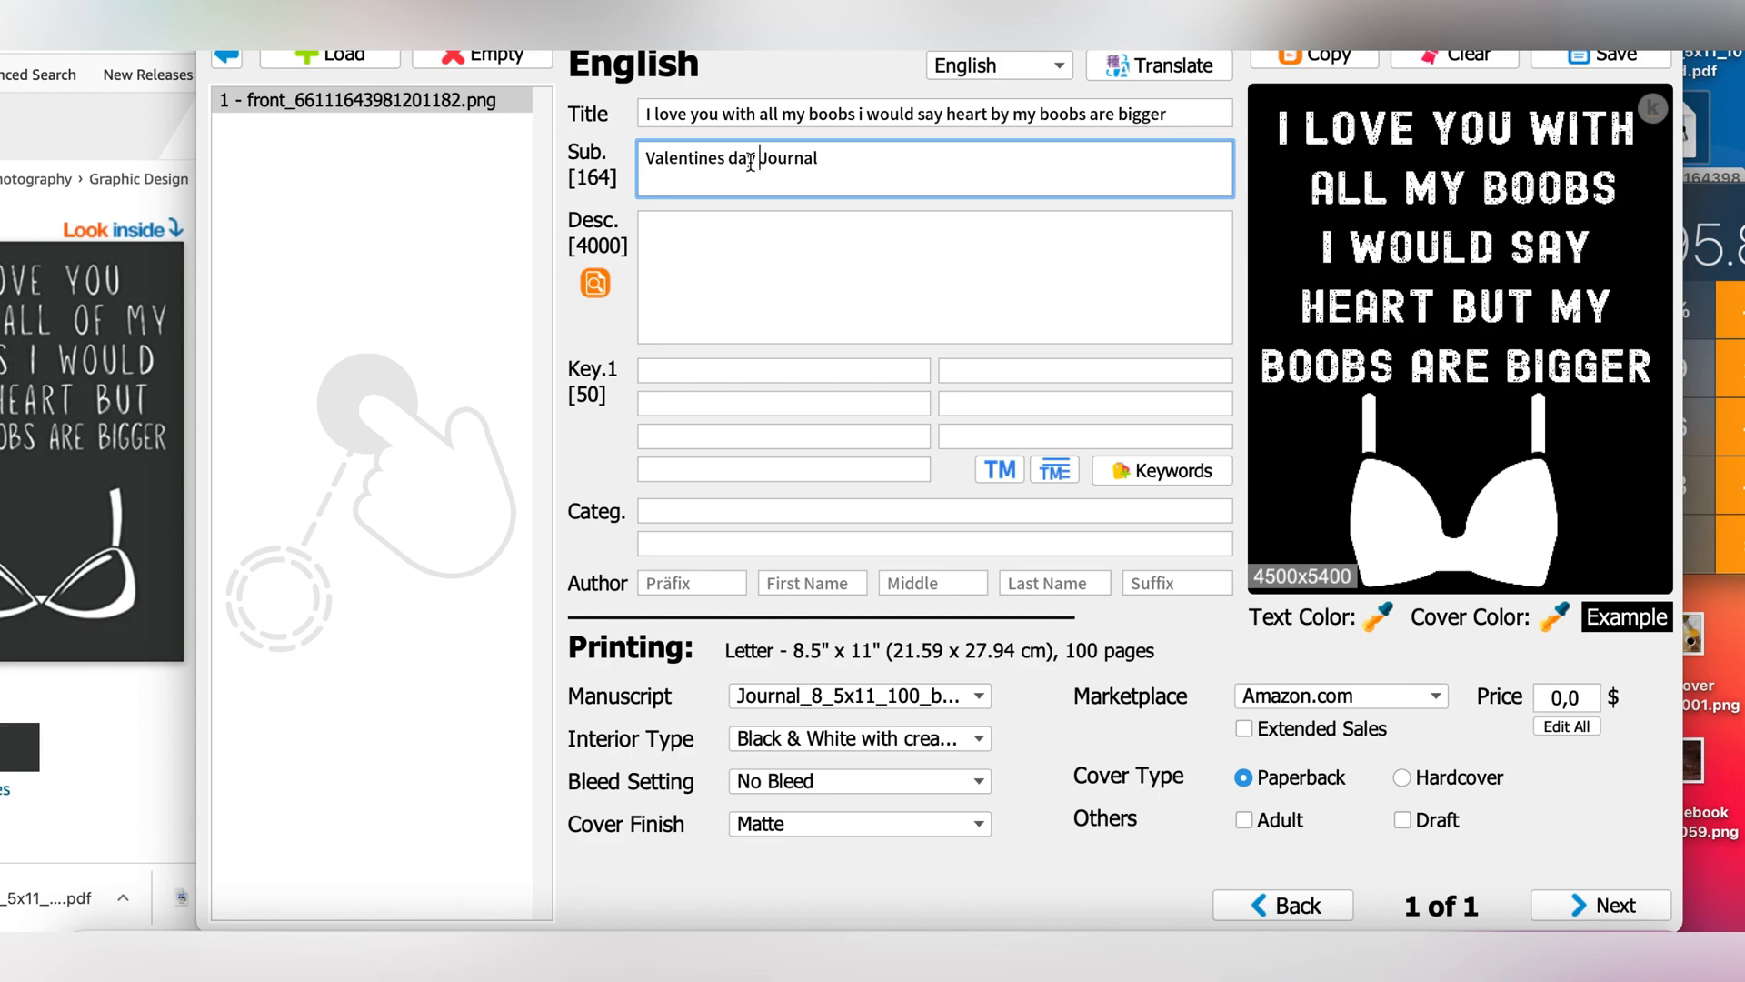
pyautogui.write('gift for him')
pyautogui.click(819, 164)
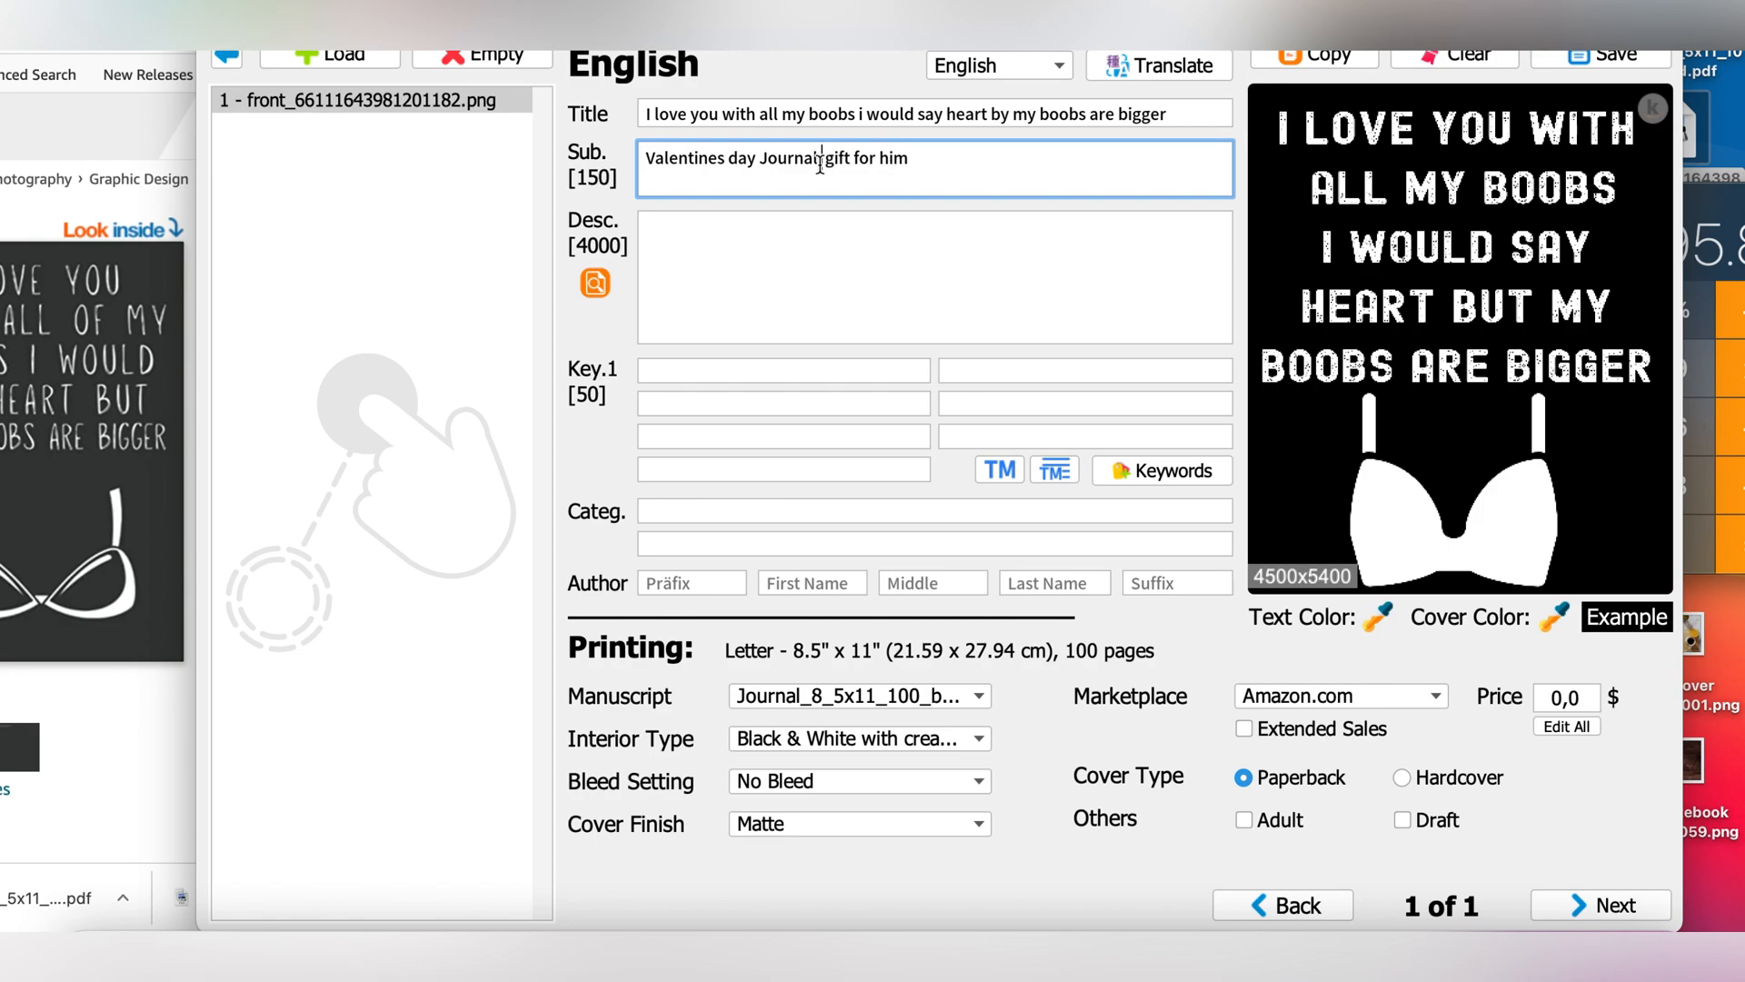
pyautogui.write('Funny')
# Enter "valentines day" as the first keyword and look up related keywords for it in the Keyword Finder.
pyautogui.click(783, 365)
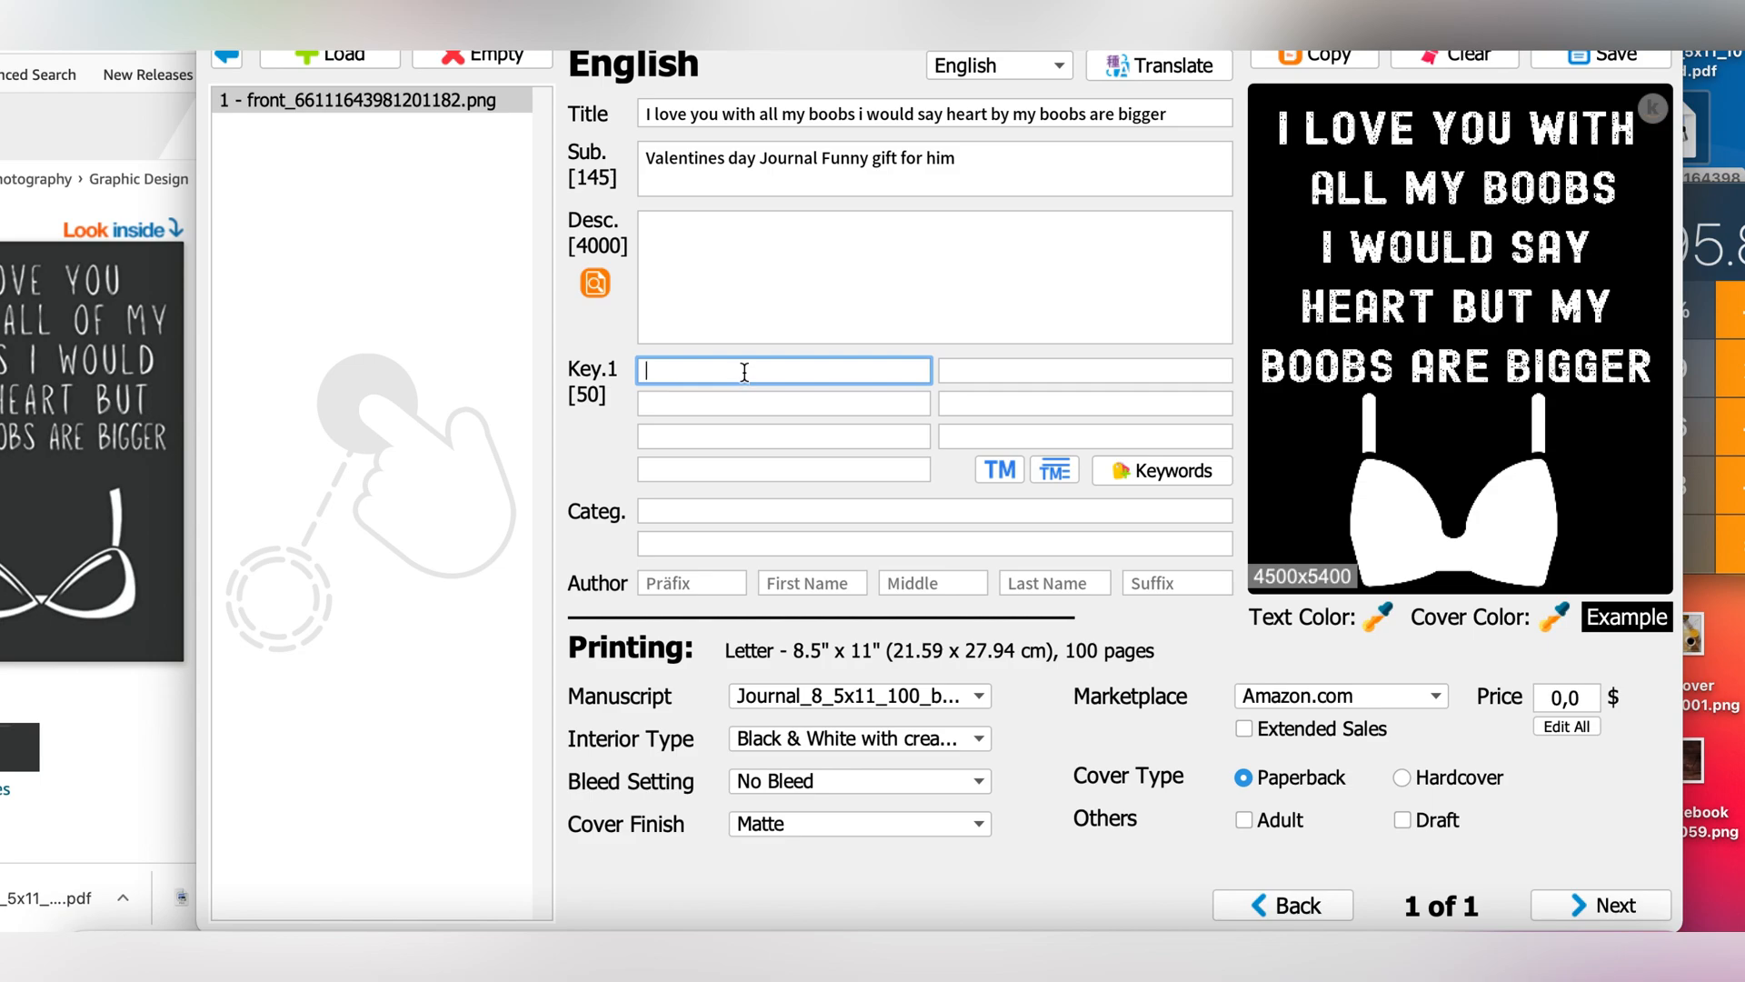
pyautogui.write('valentines day')
pyautogui.moveTo(764, 371); pyautogui.dragTo(591, 380)
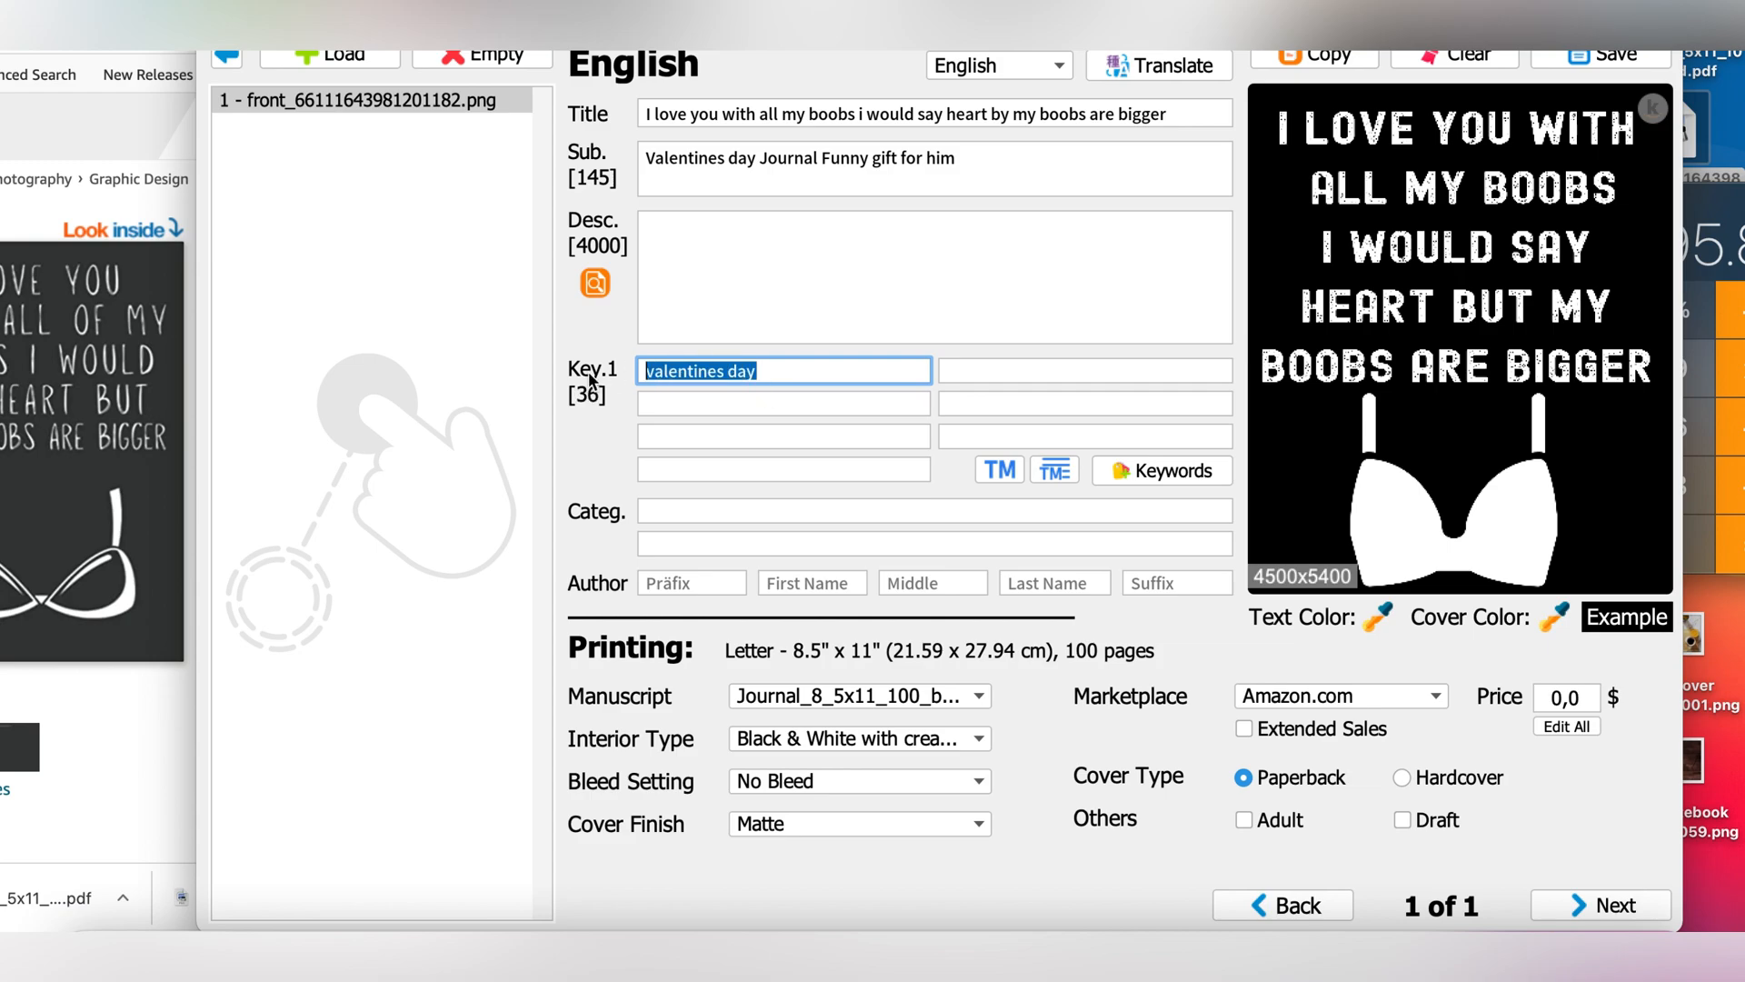
pyautogui.click(1137, 473)
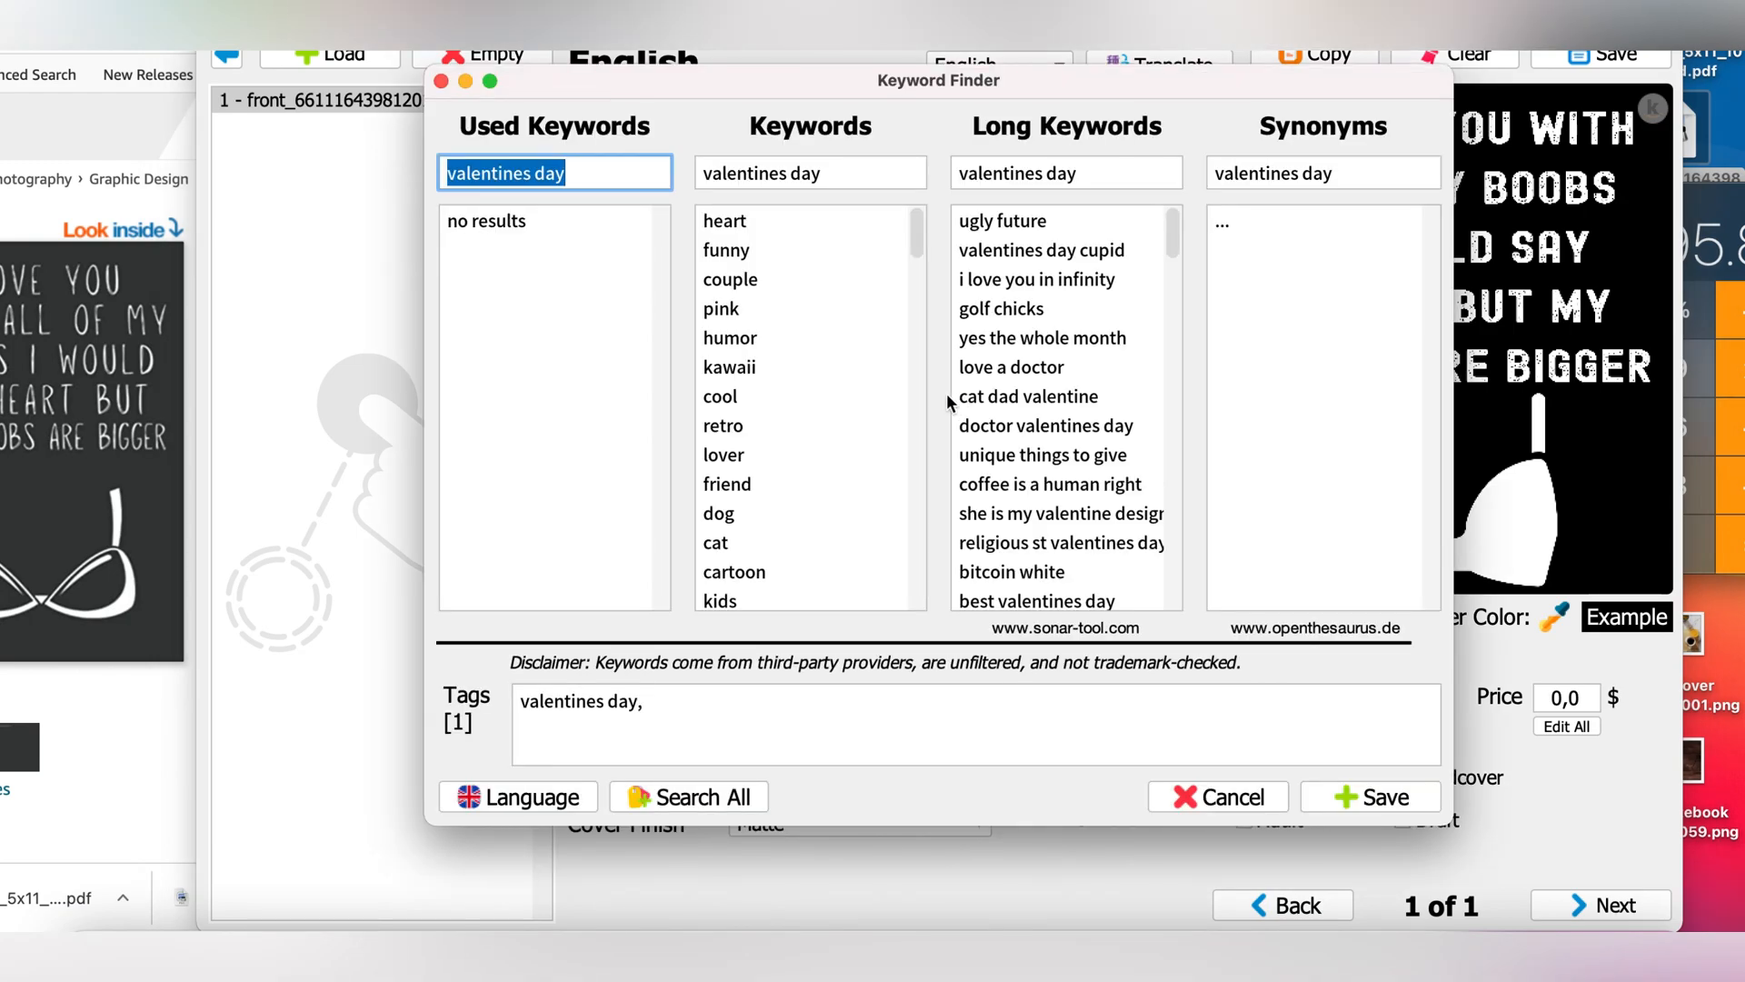
# Add the suggested keywords funny, couple, humor, cool and lover to the tags.
pyautogui.doubleClick(743, 251)
pyautogui.doubleClick(743, 250)
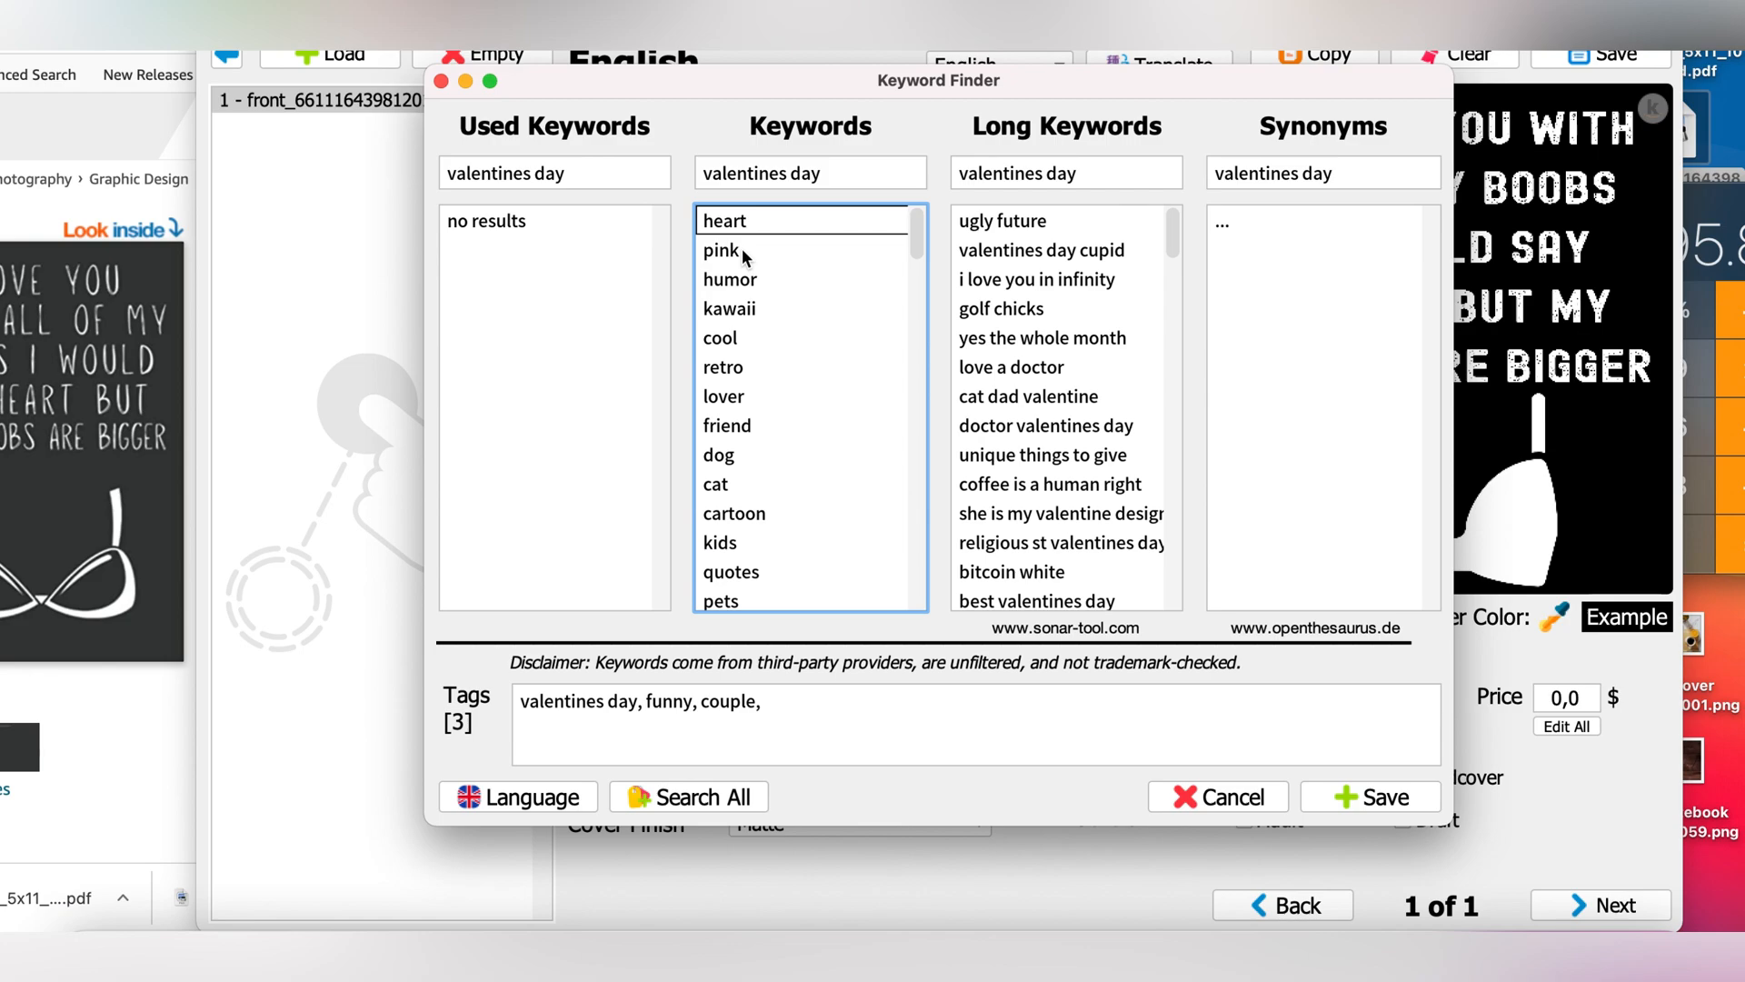
pyautogui.doubleClick(757, 281)
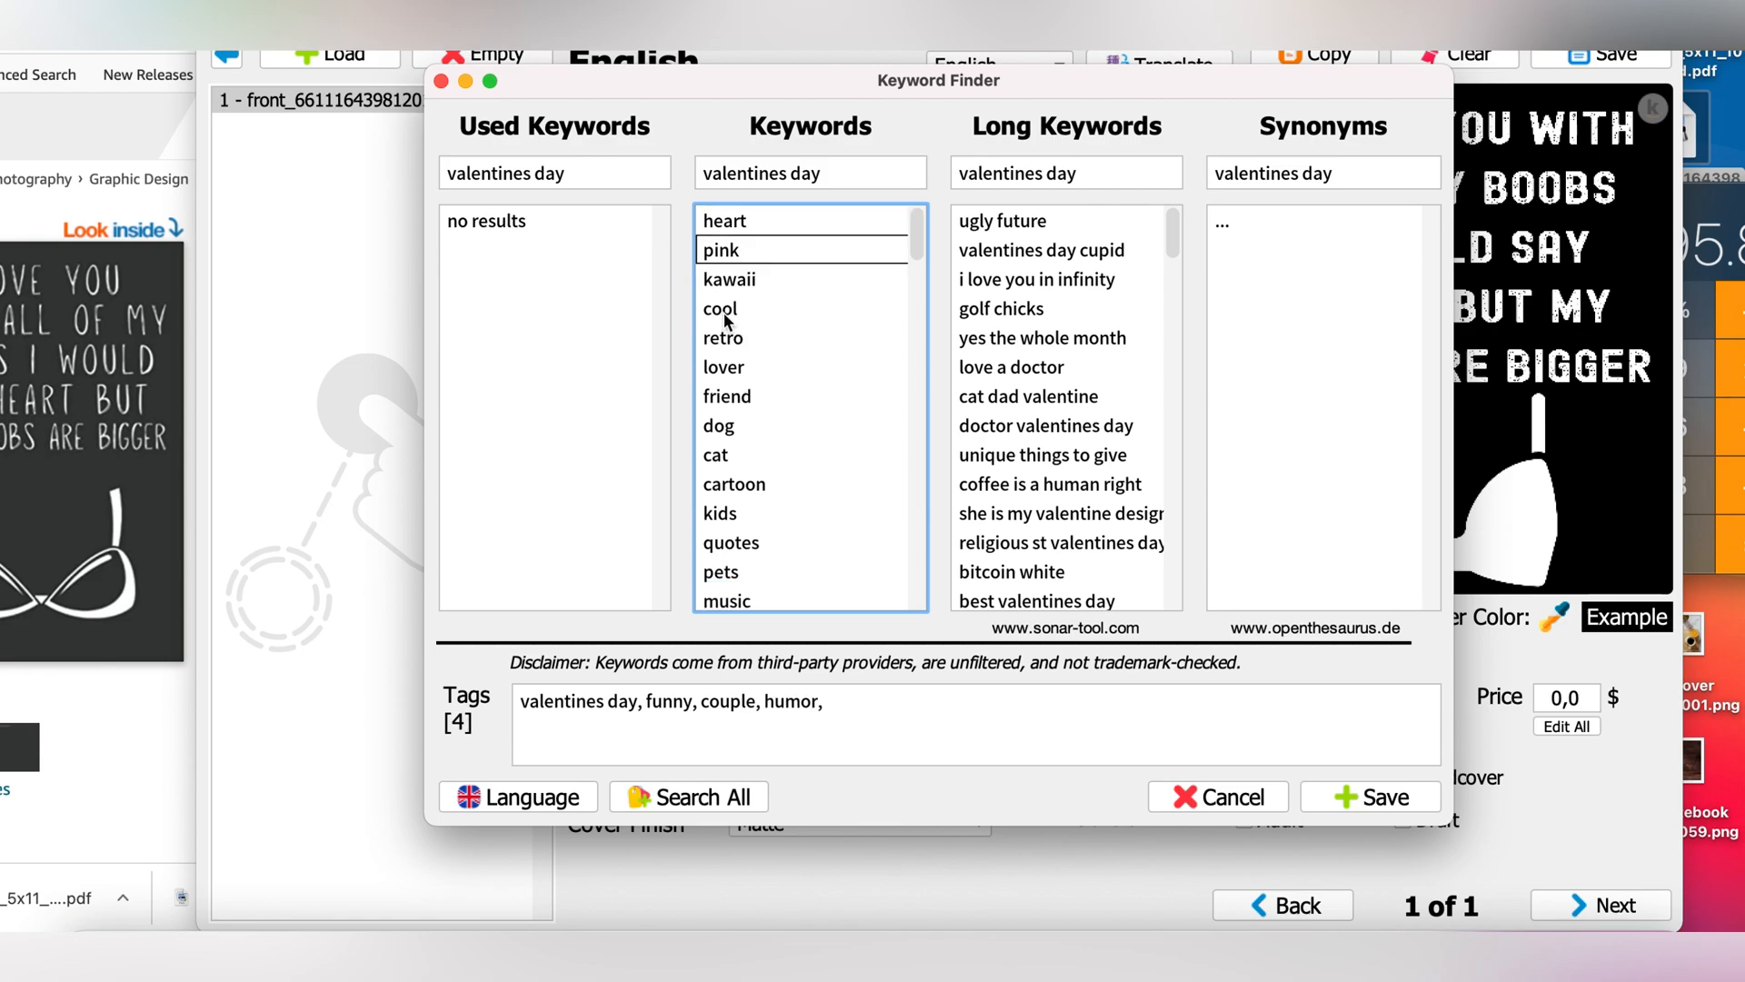
pyautogui.doubleClick(727, 311)
pyautogui.doubleClick(728, 345)
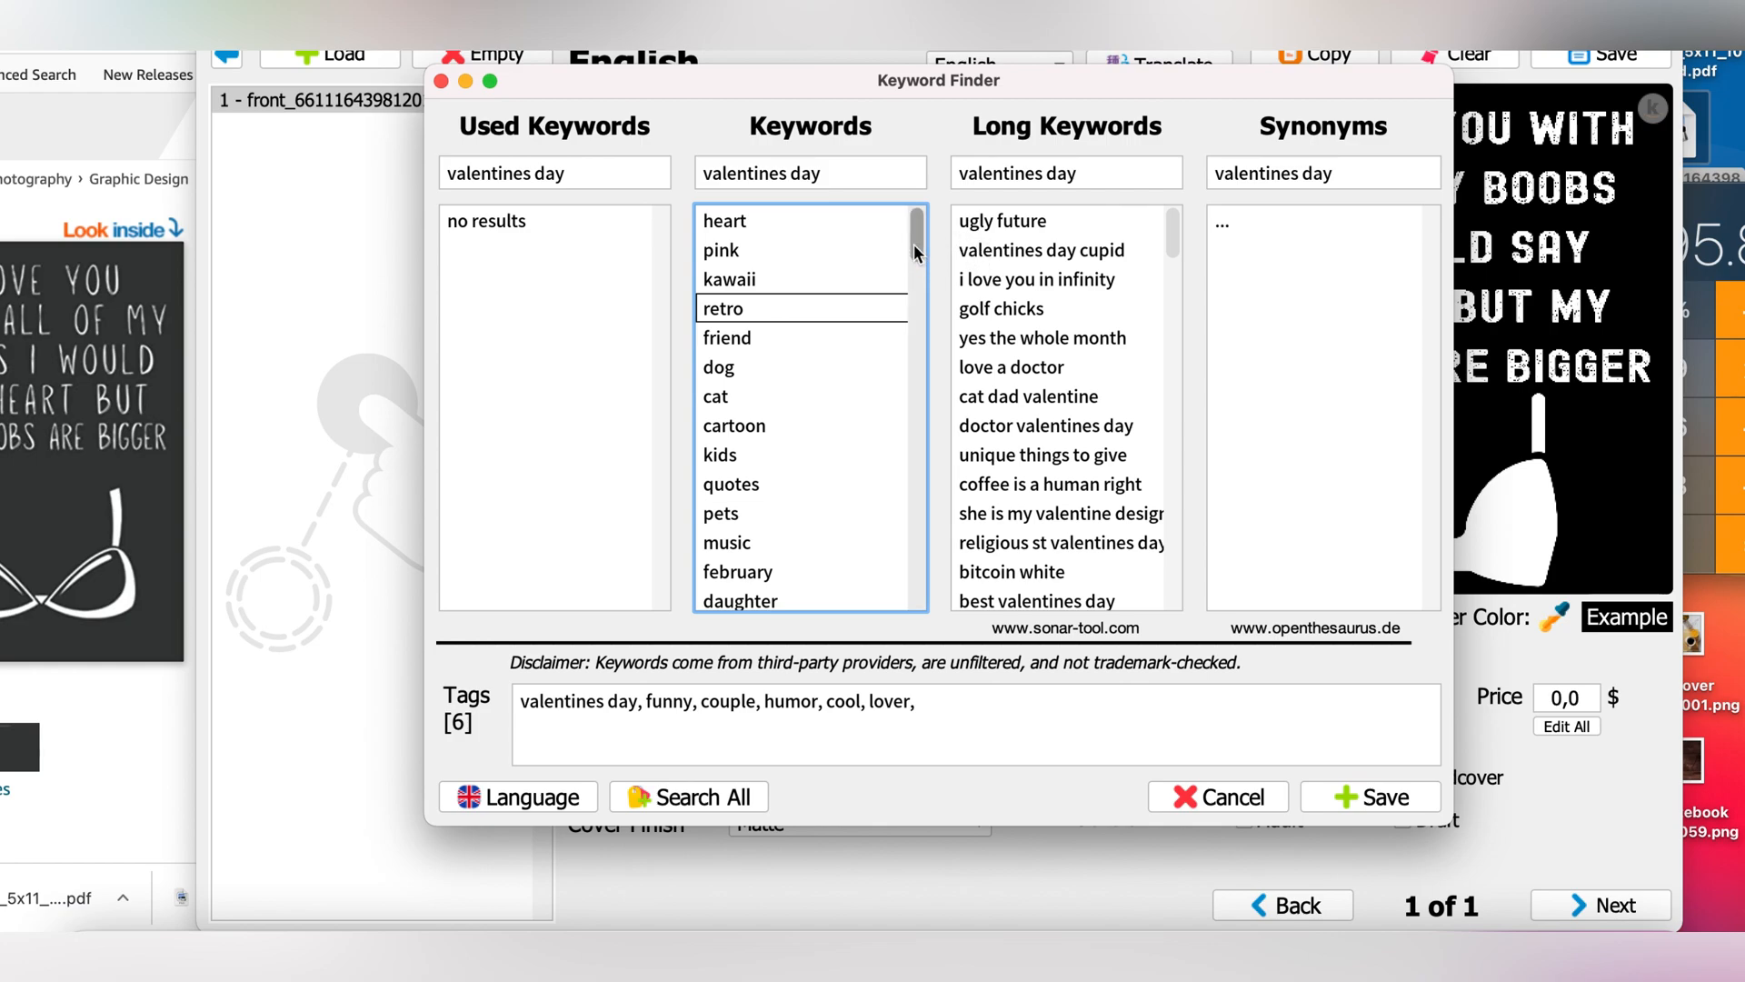
# Add the suggested keywords my valentine, for boyfriend, happy valentine day and february 14th to the tags.
pyautogui.moveTo(914, 246); pyautogui.dragTo(919, 285)
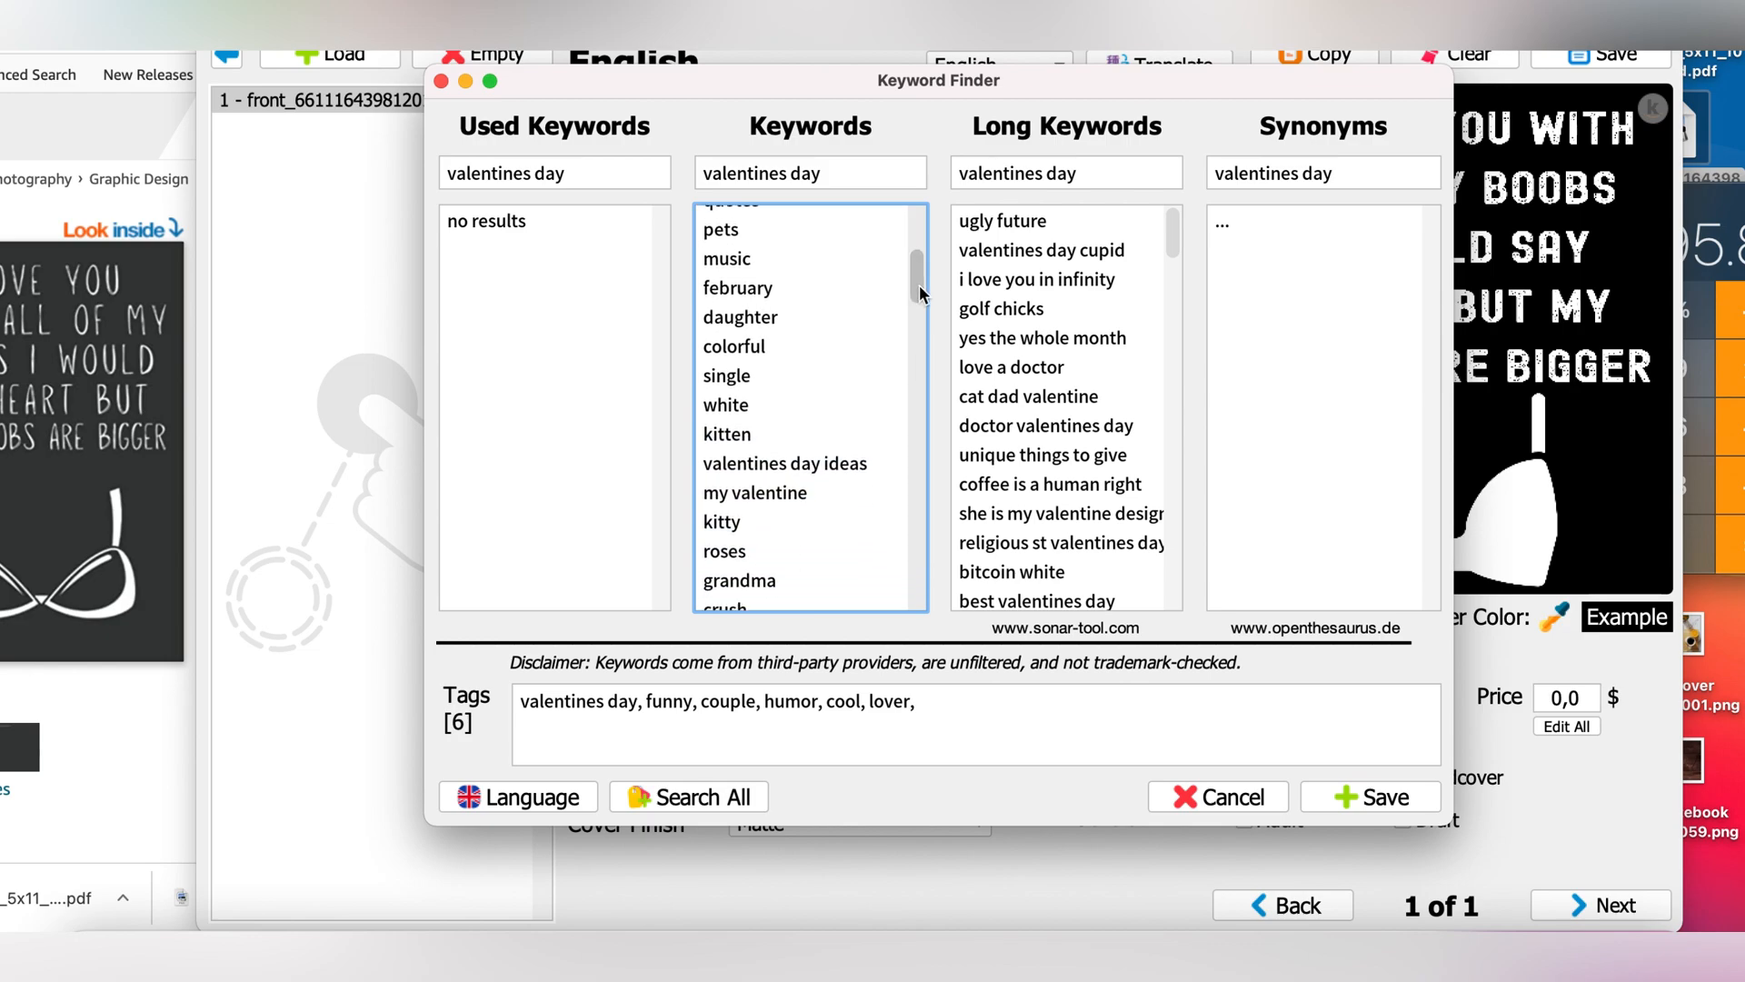
pyautogui.doubleClick(800, 493)
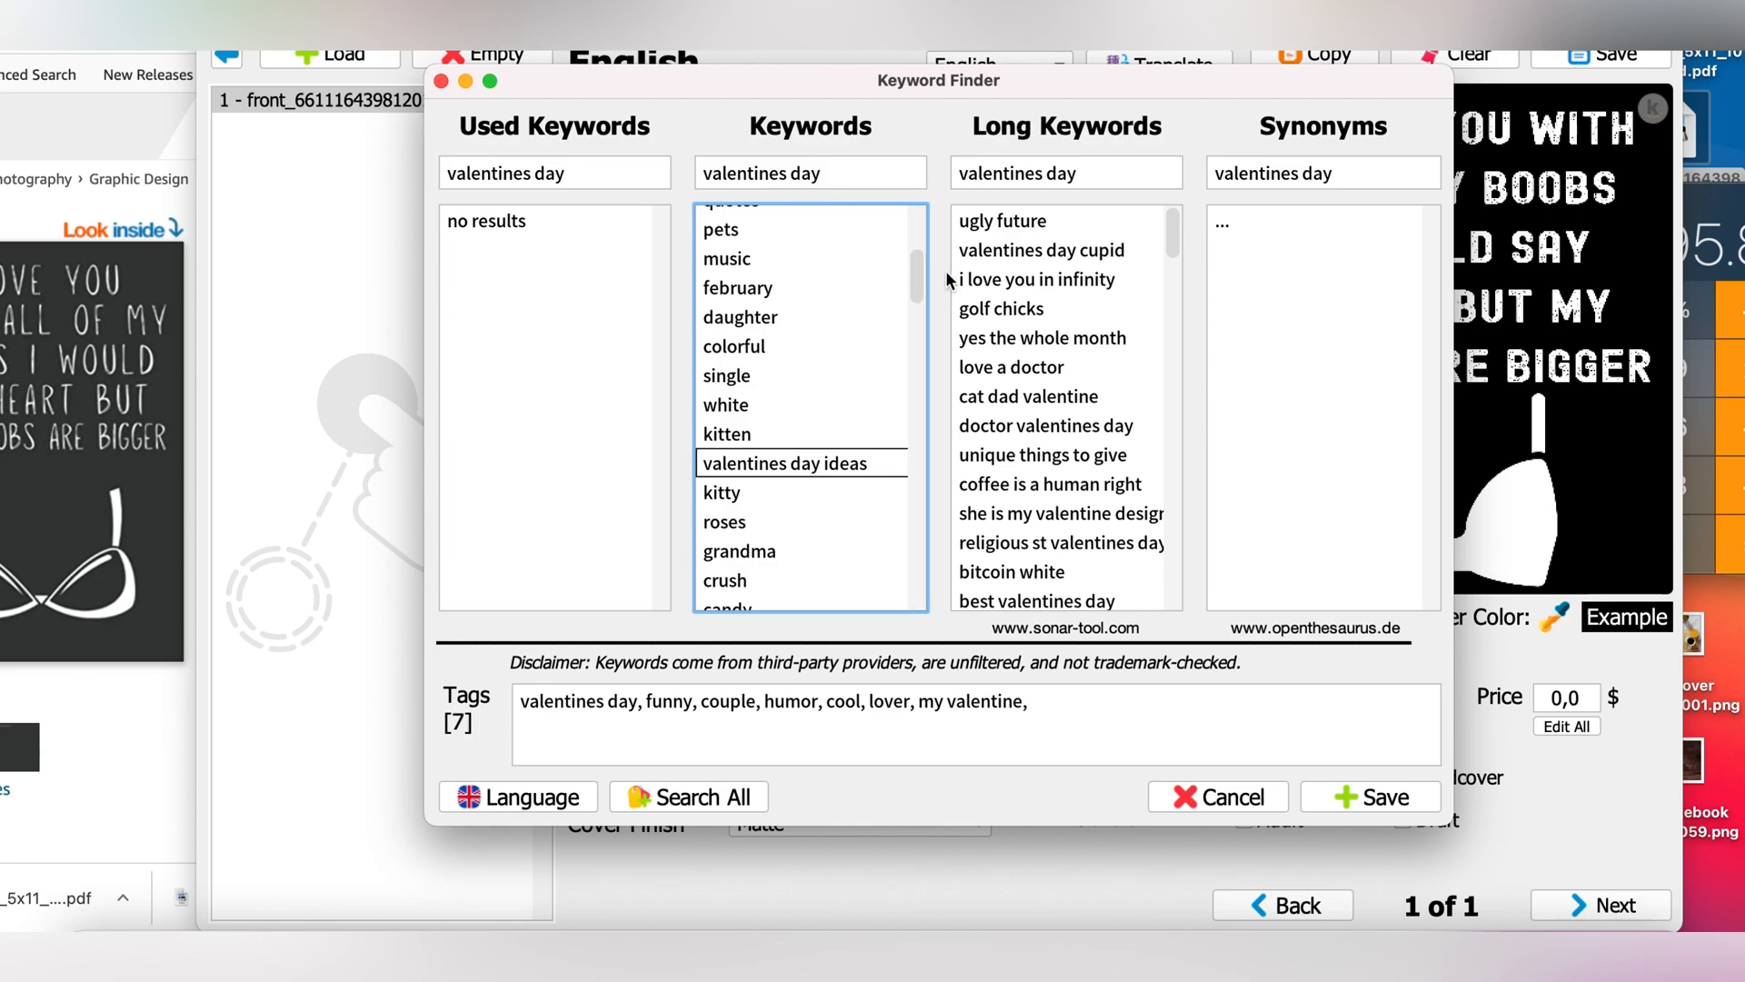
pyautogui.moveTo(920, 292); pyautogui.dragTo(928, 381)
pyautogui.doubleClick(822, 337)
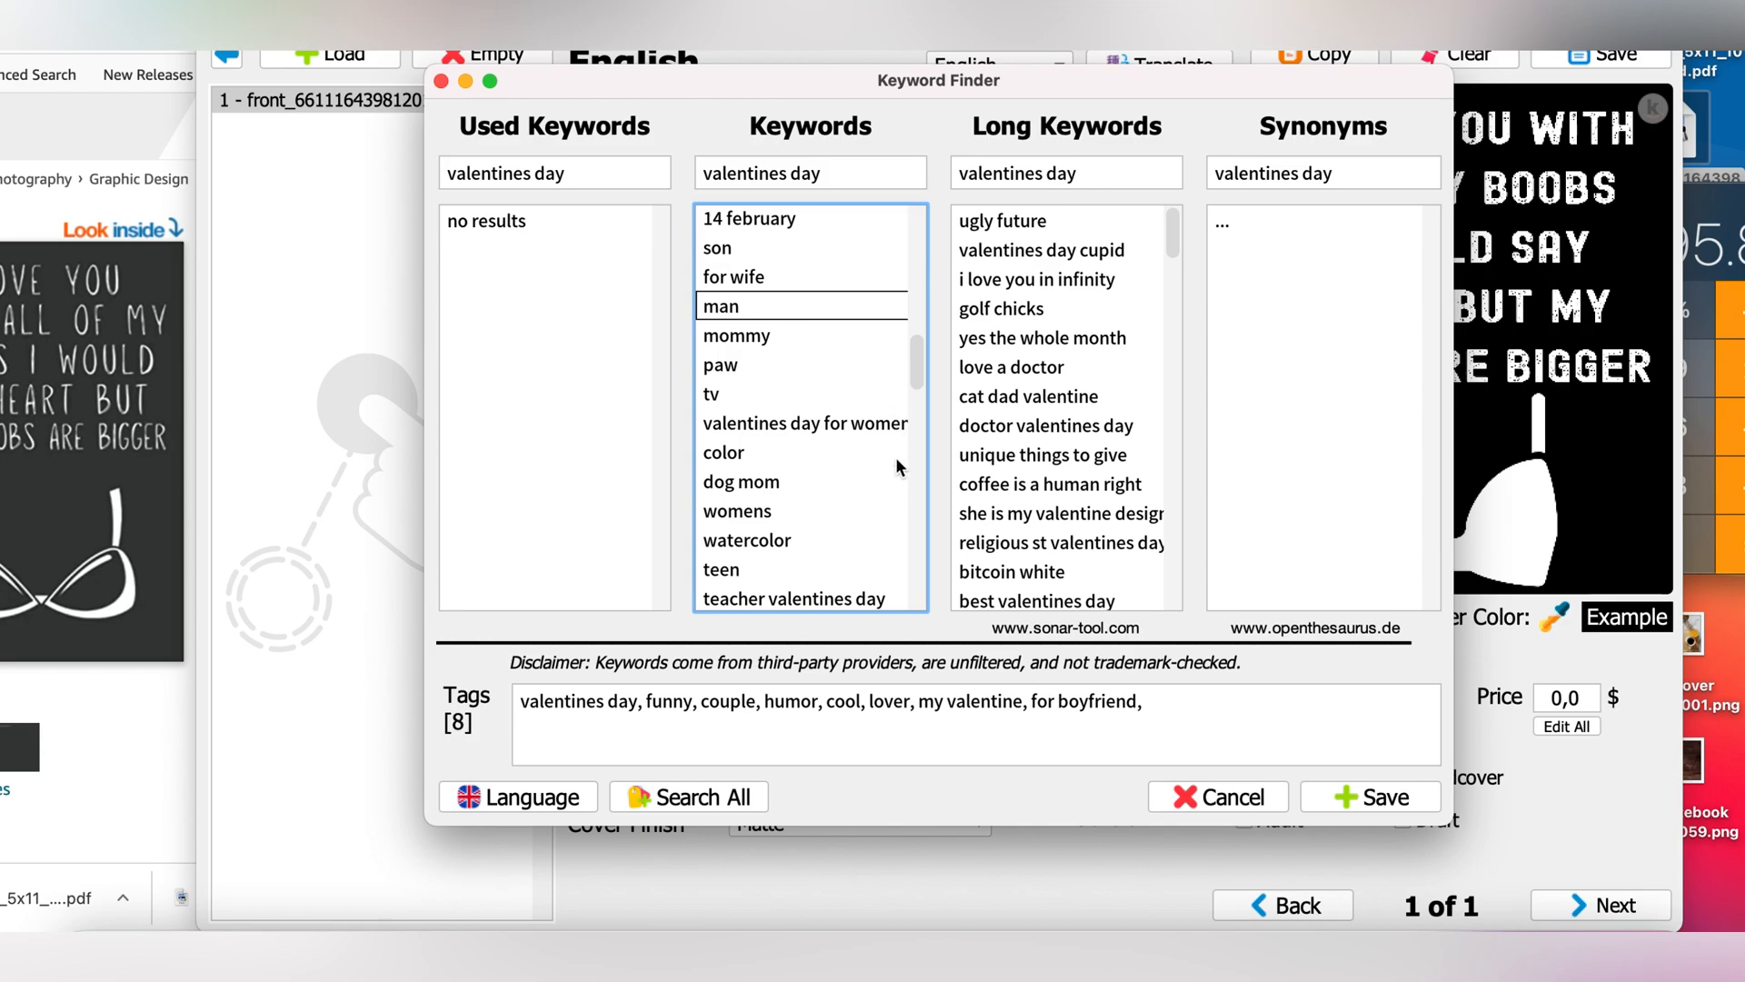
pyautogui.moveTo(915, 372); pyautogui.dragTo(918, 435)
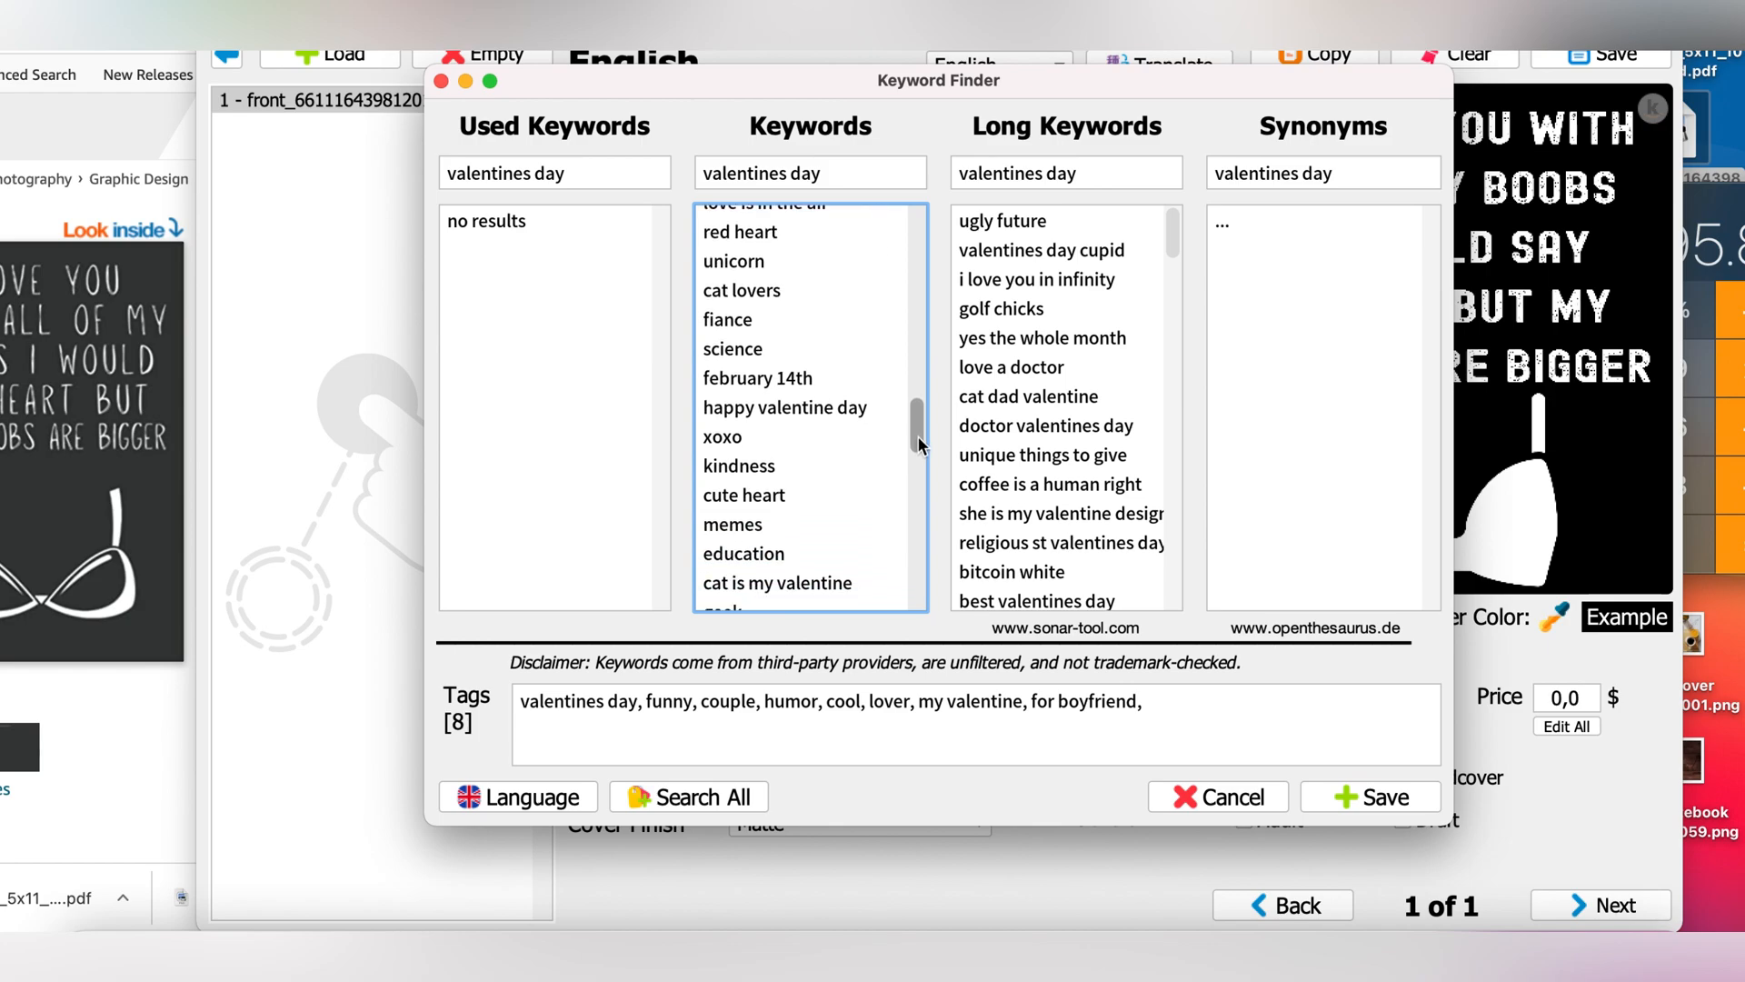
pyautogui.doubleClick(842, 411)
pyautogui.doubleClick(842, 378)
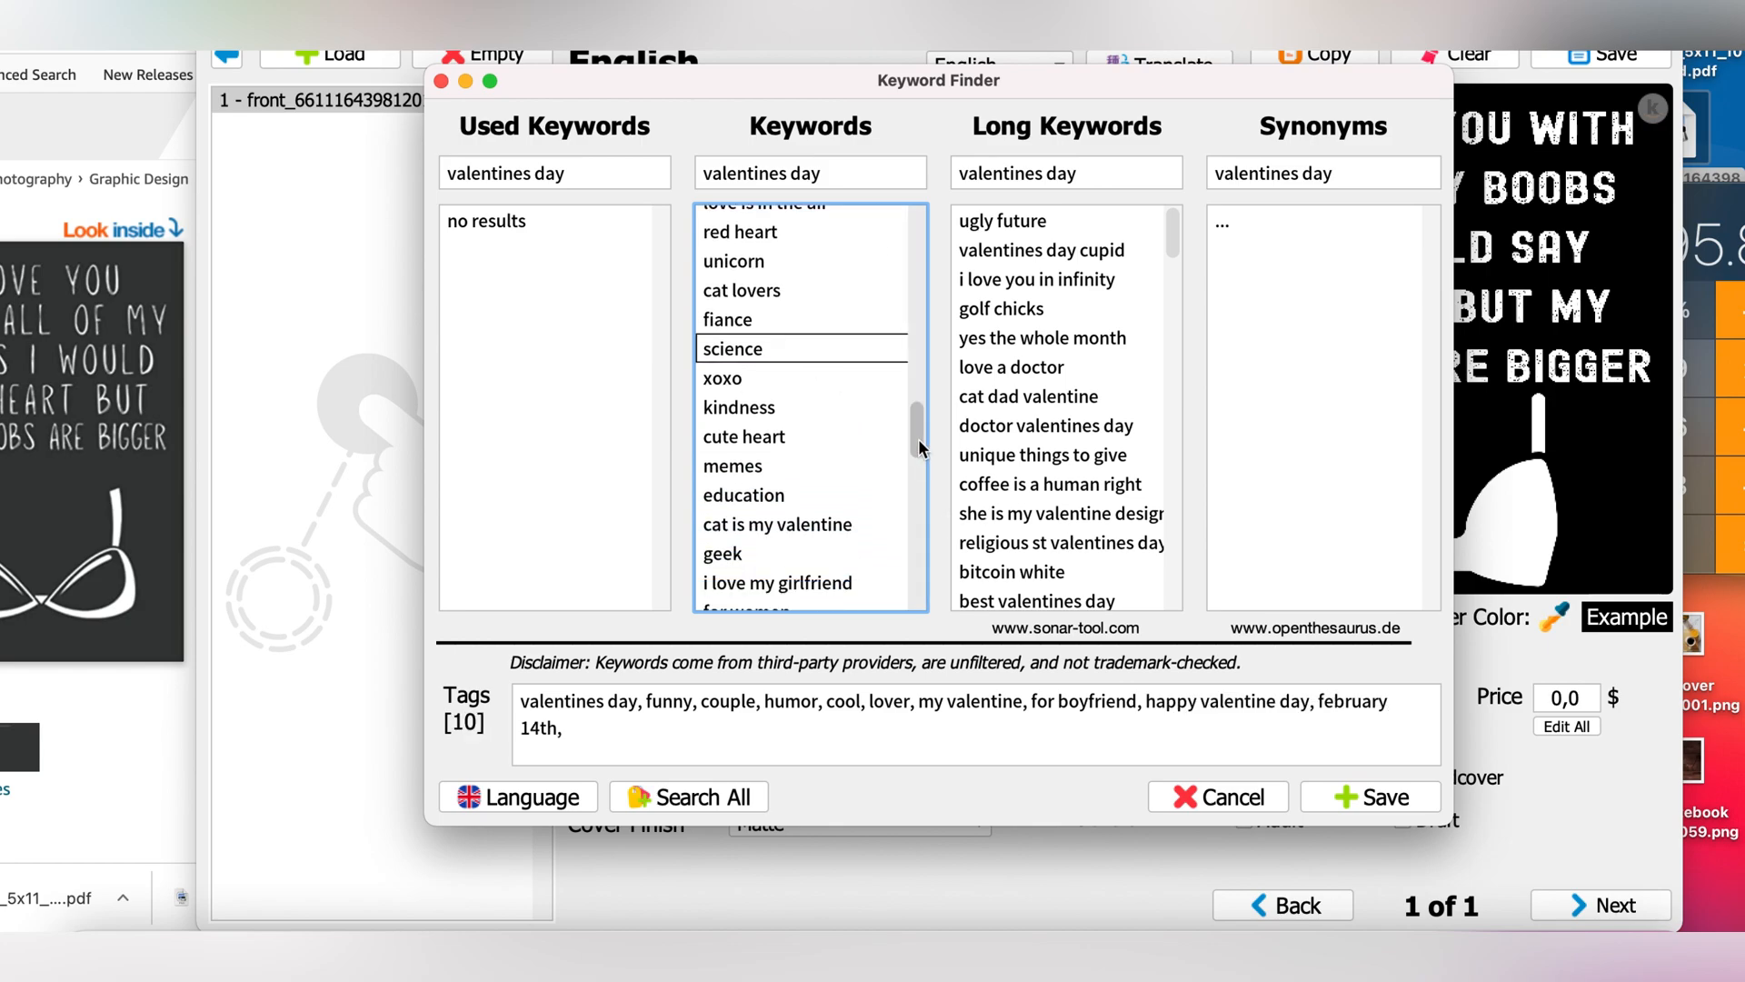
# Add the suggested keywords funny quotes and valentine quotes to the tags.
pyautogui.moveTo(918, 439); pyautogui.dragTo(924, 493)
pyautogui.doubleClick(818, 322)
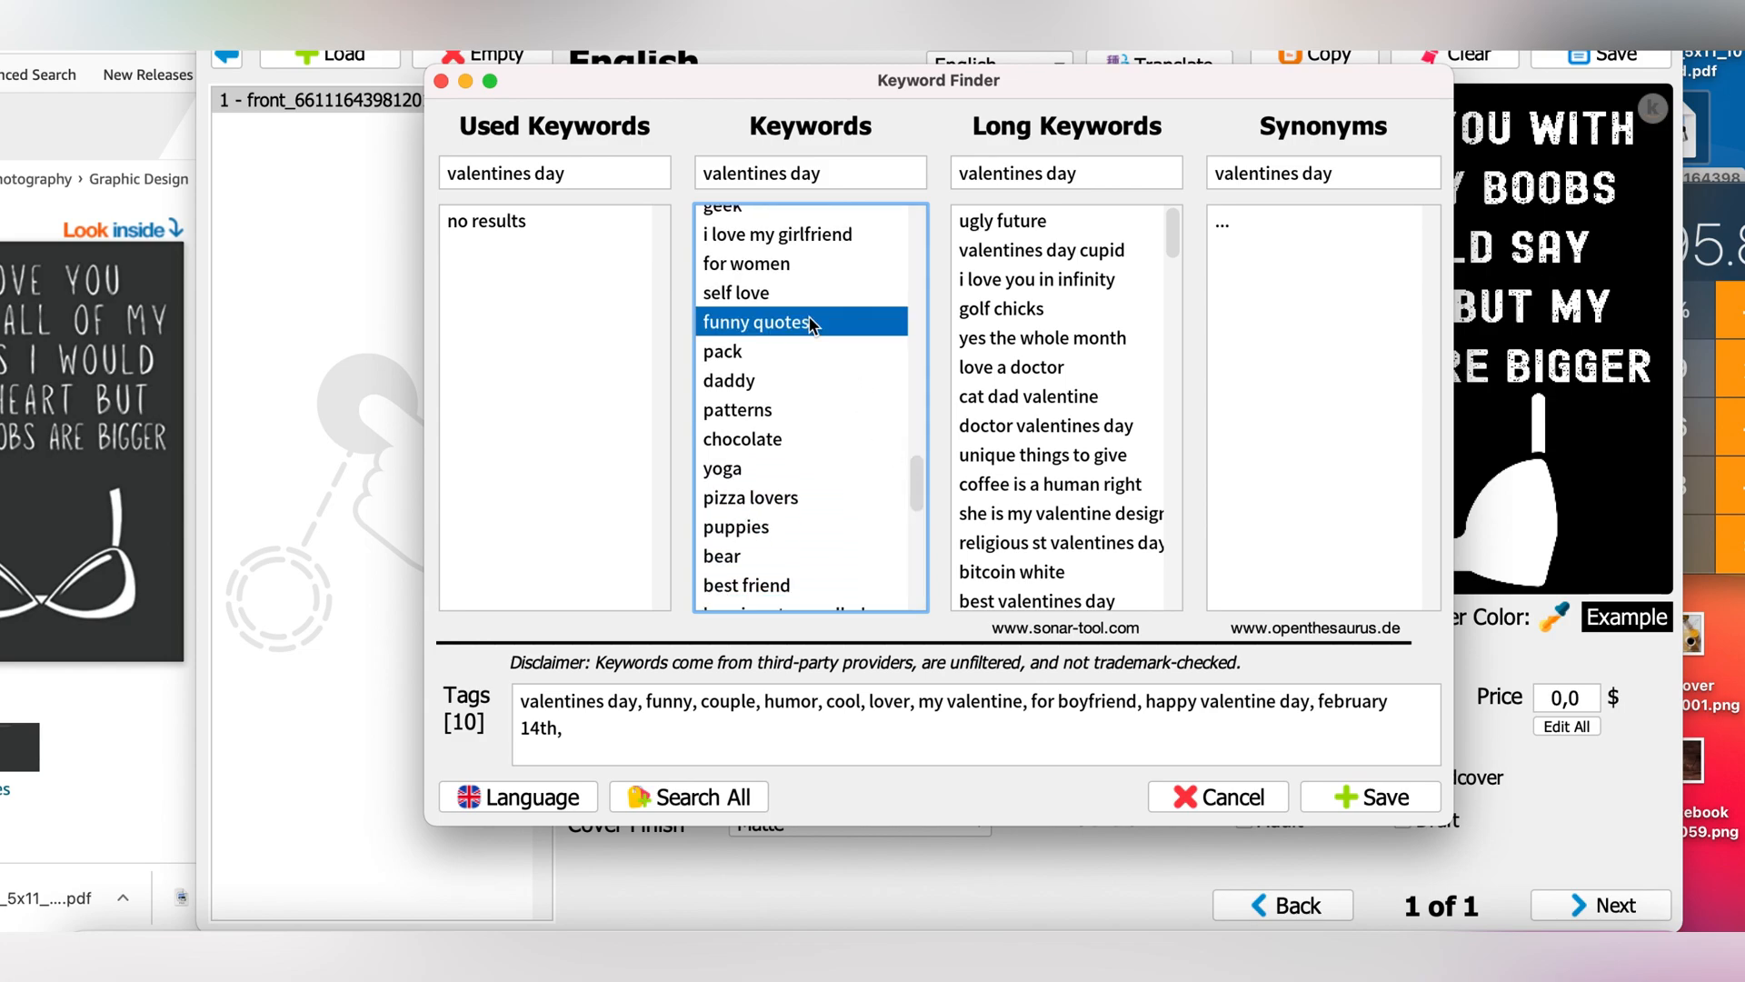
pyautogui.moveTo(913, 500); pyautogui.dragTo(919, 604)
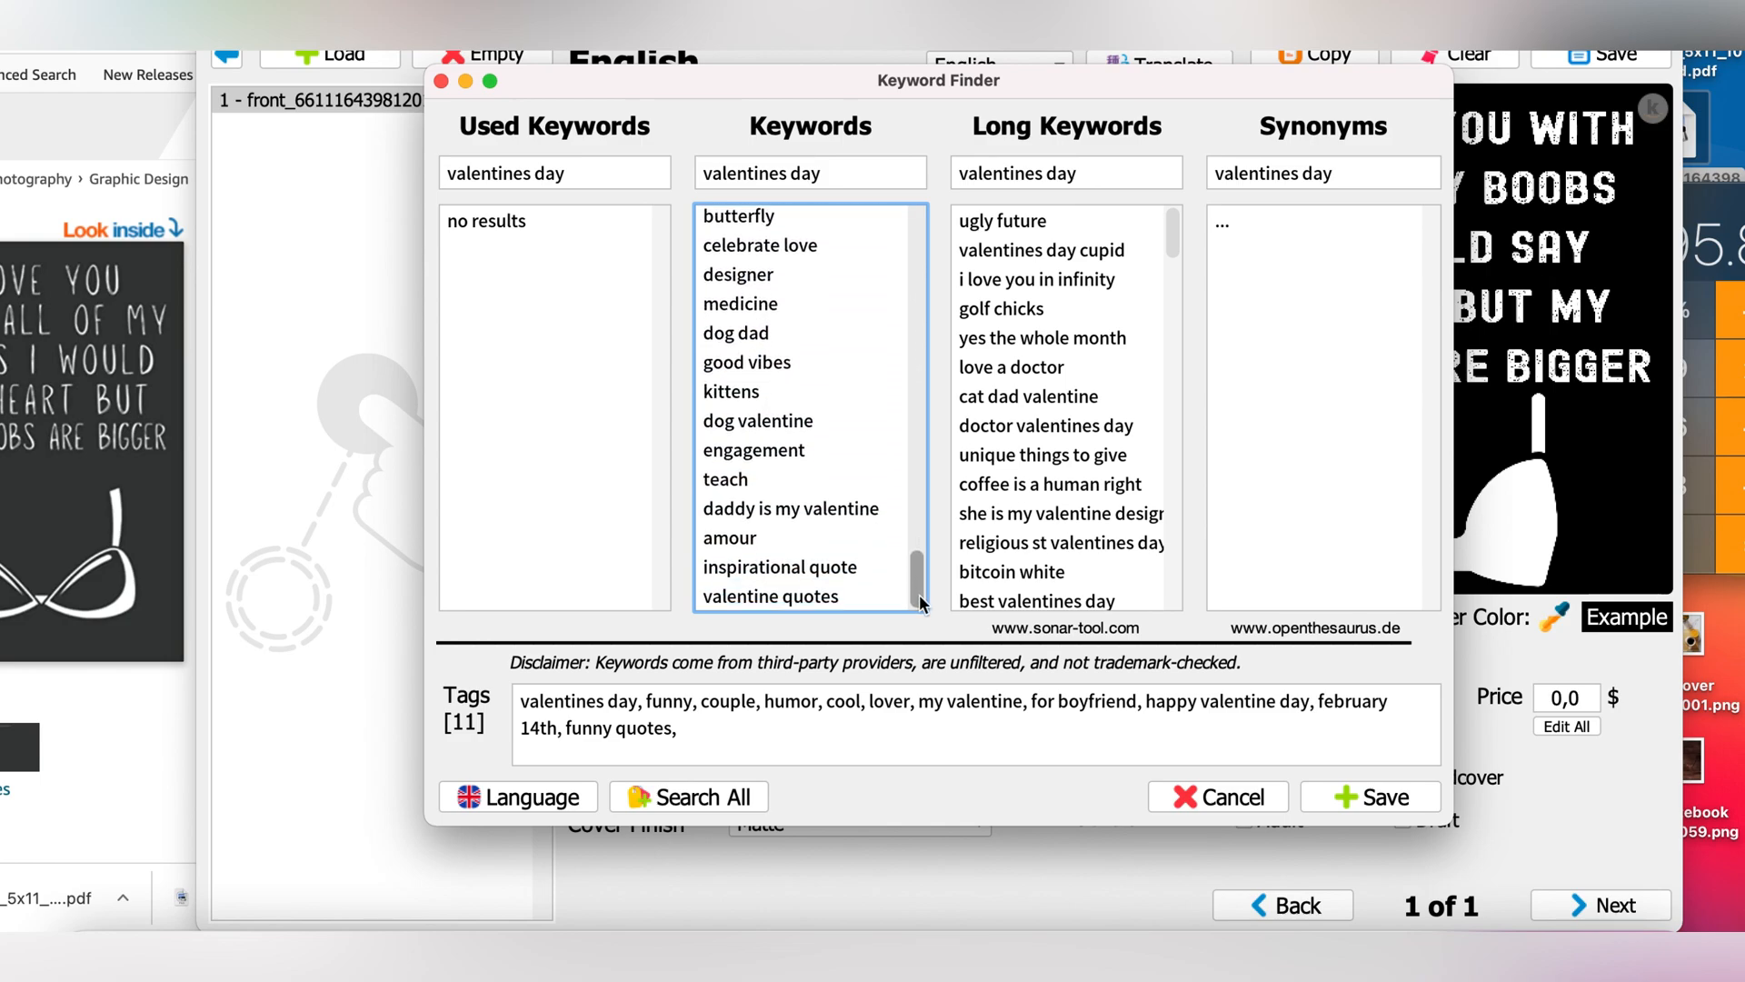
pyautogui.doubleClick(851, 593)
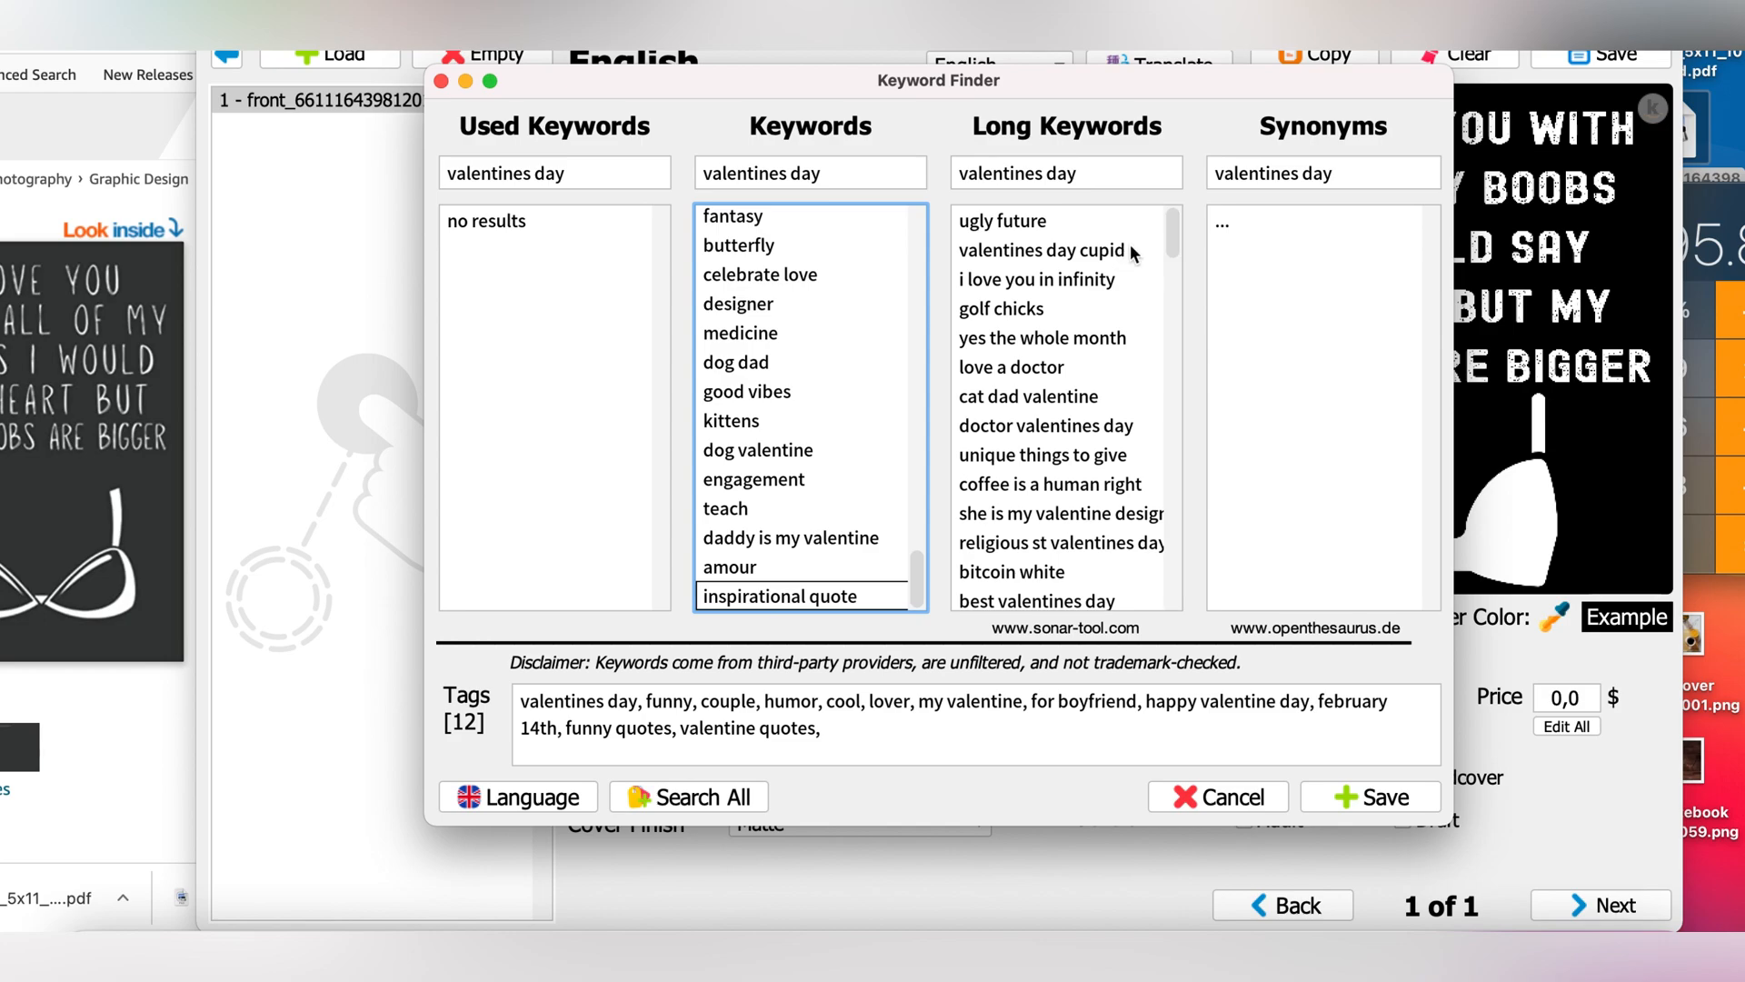
# Add the long keywords "for the partner" and "happy valentines quote" to the tags.
pyautogui.moveTo(1173, 244); pyautogui.dragTo(1174, 270)
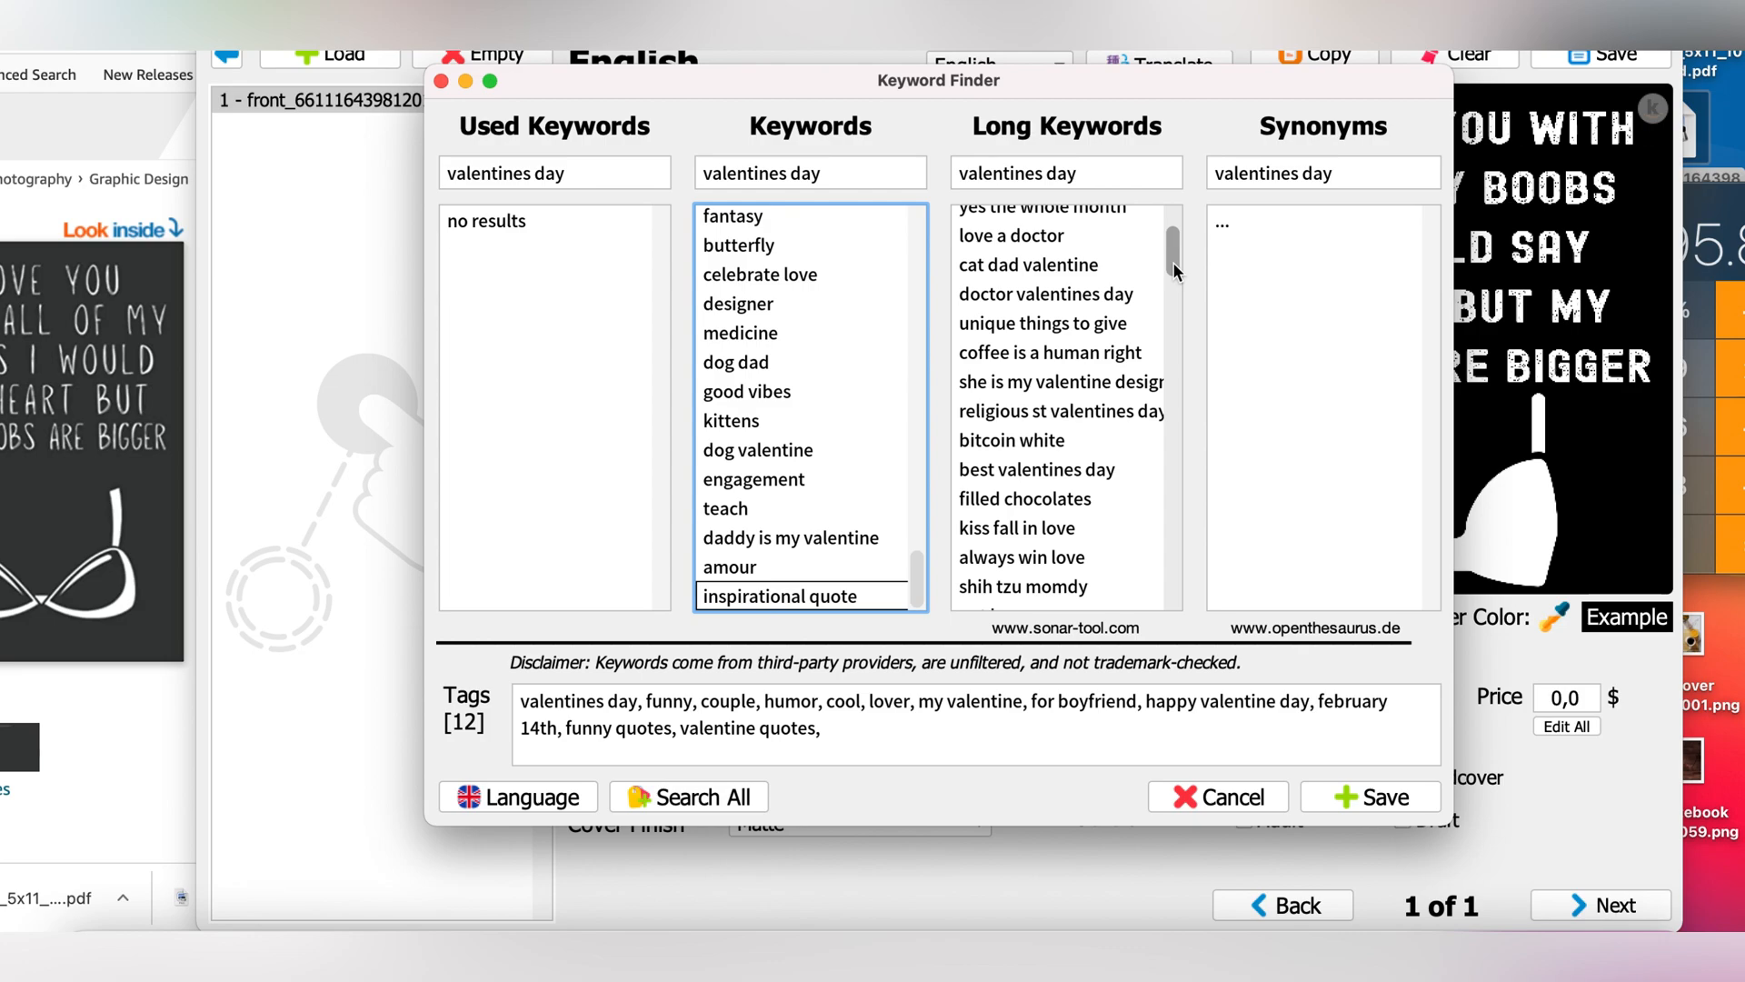
pyautogui.moveTo(1173, 262); pyautogui.dragTo(1172, 297)
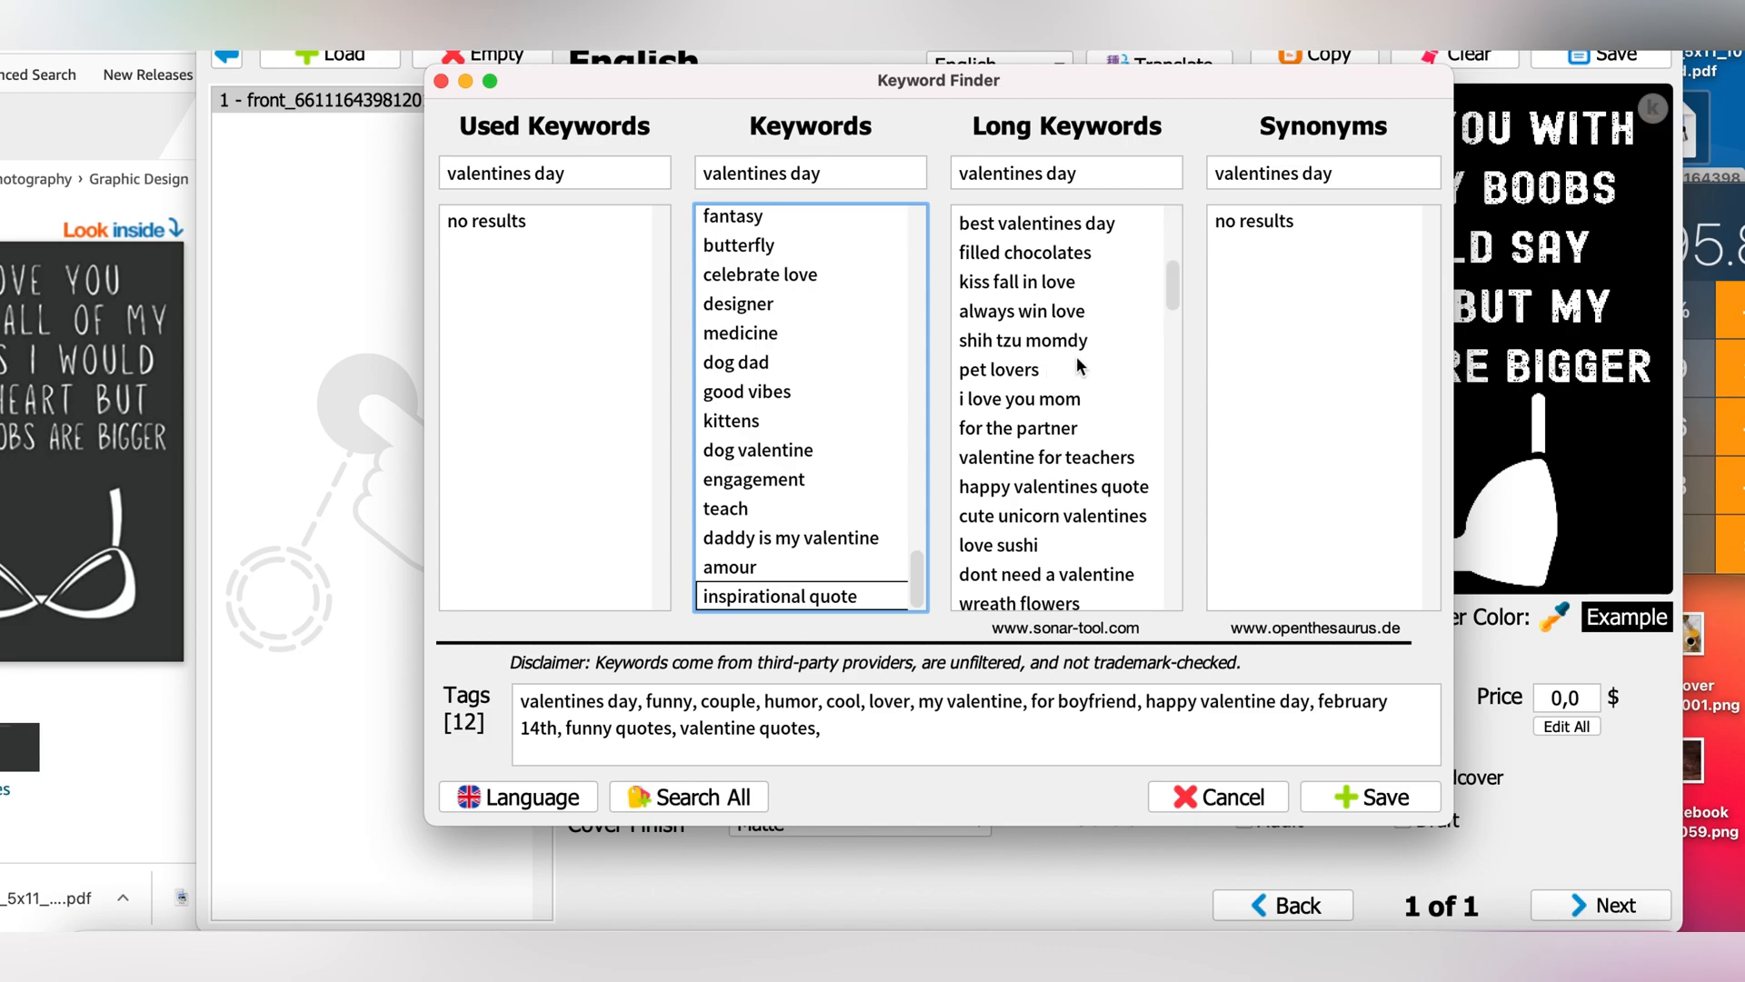
pyautogui.doubleClick(1058, 433)
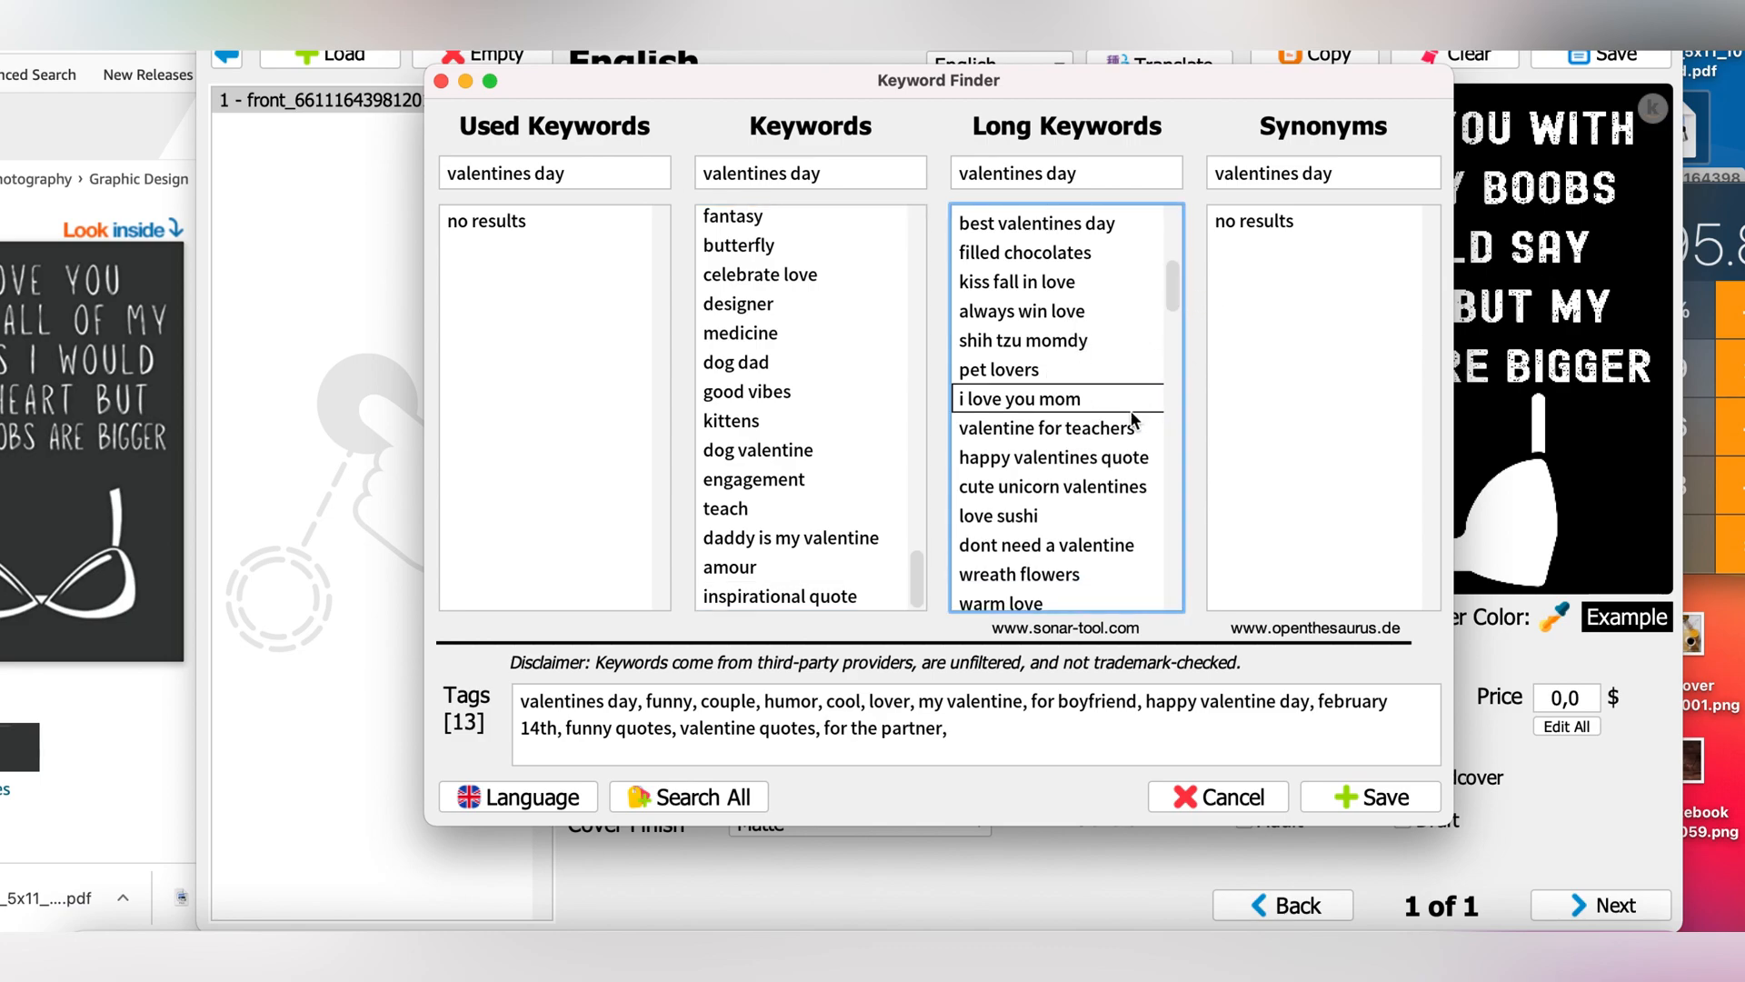
pyautogui.doubleClick(1124, 460)
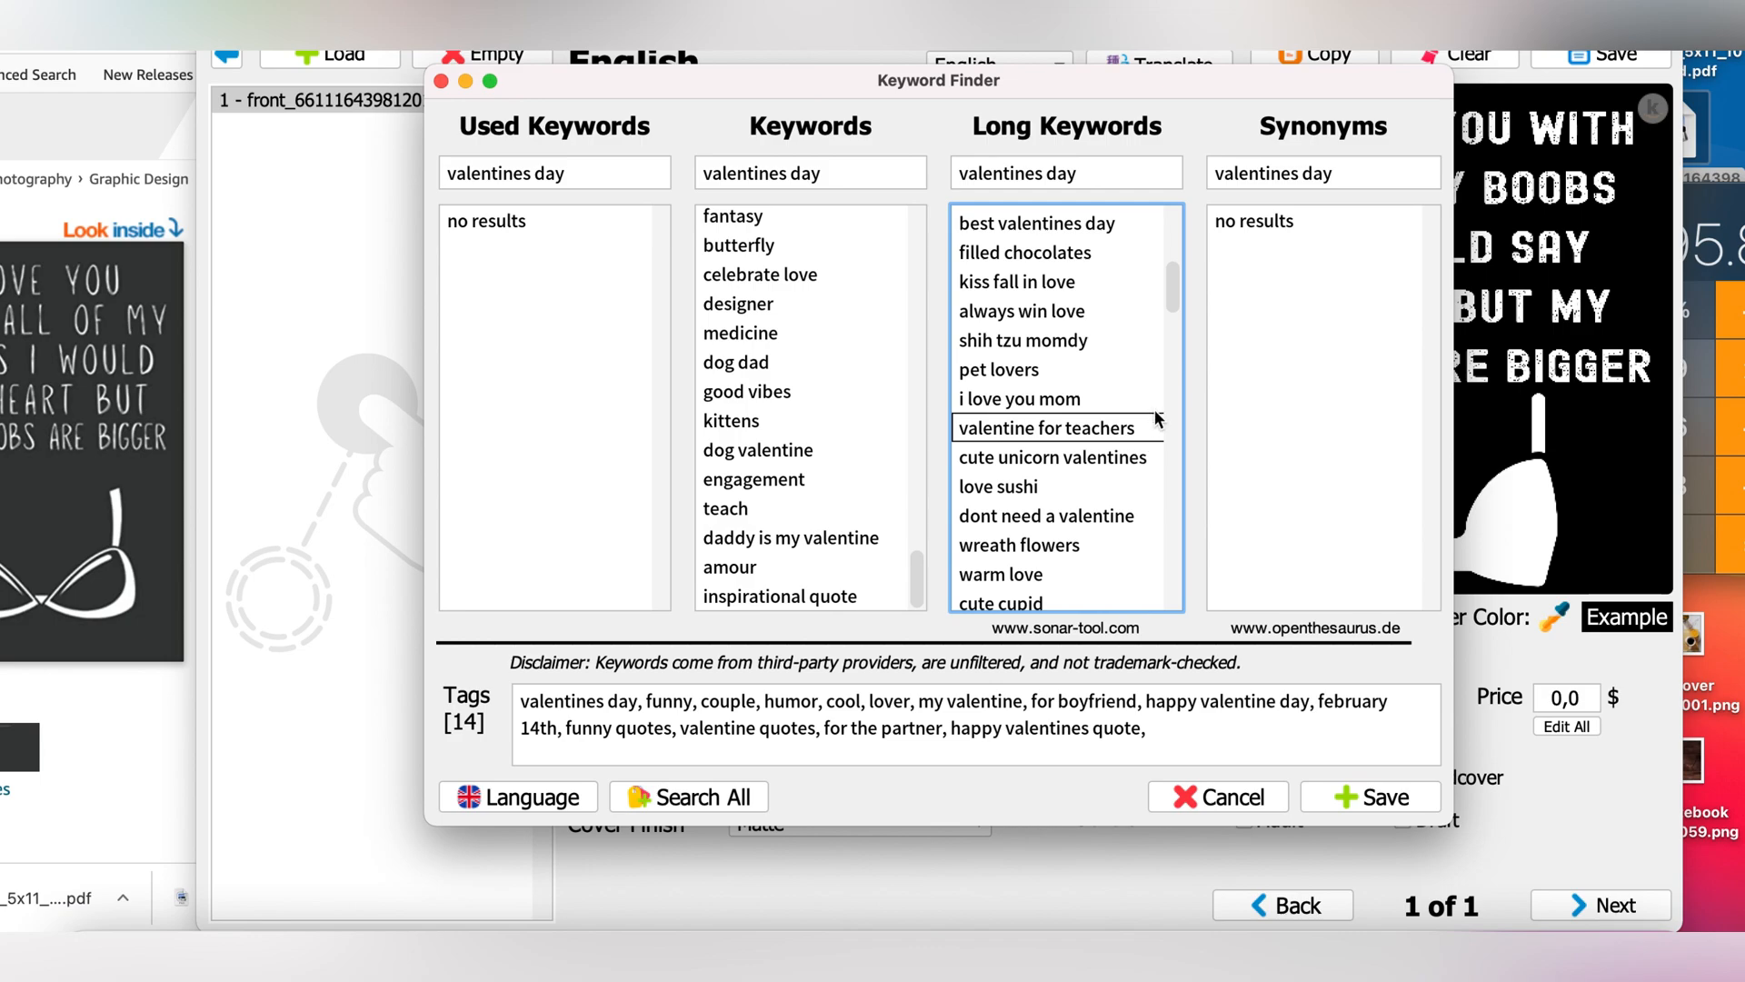
# Fill the tags with twelve consecutive long keywords, from "dont worry about me" through "sewing lover", and save them to the listing.
pyautogui.moveTo(1182, 298); pyautogui.dragTo(1175, 370)
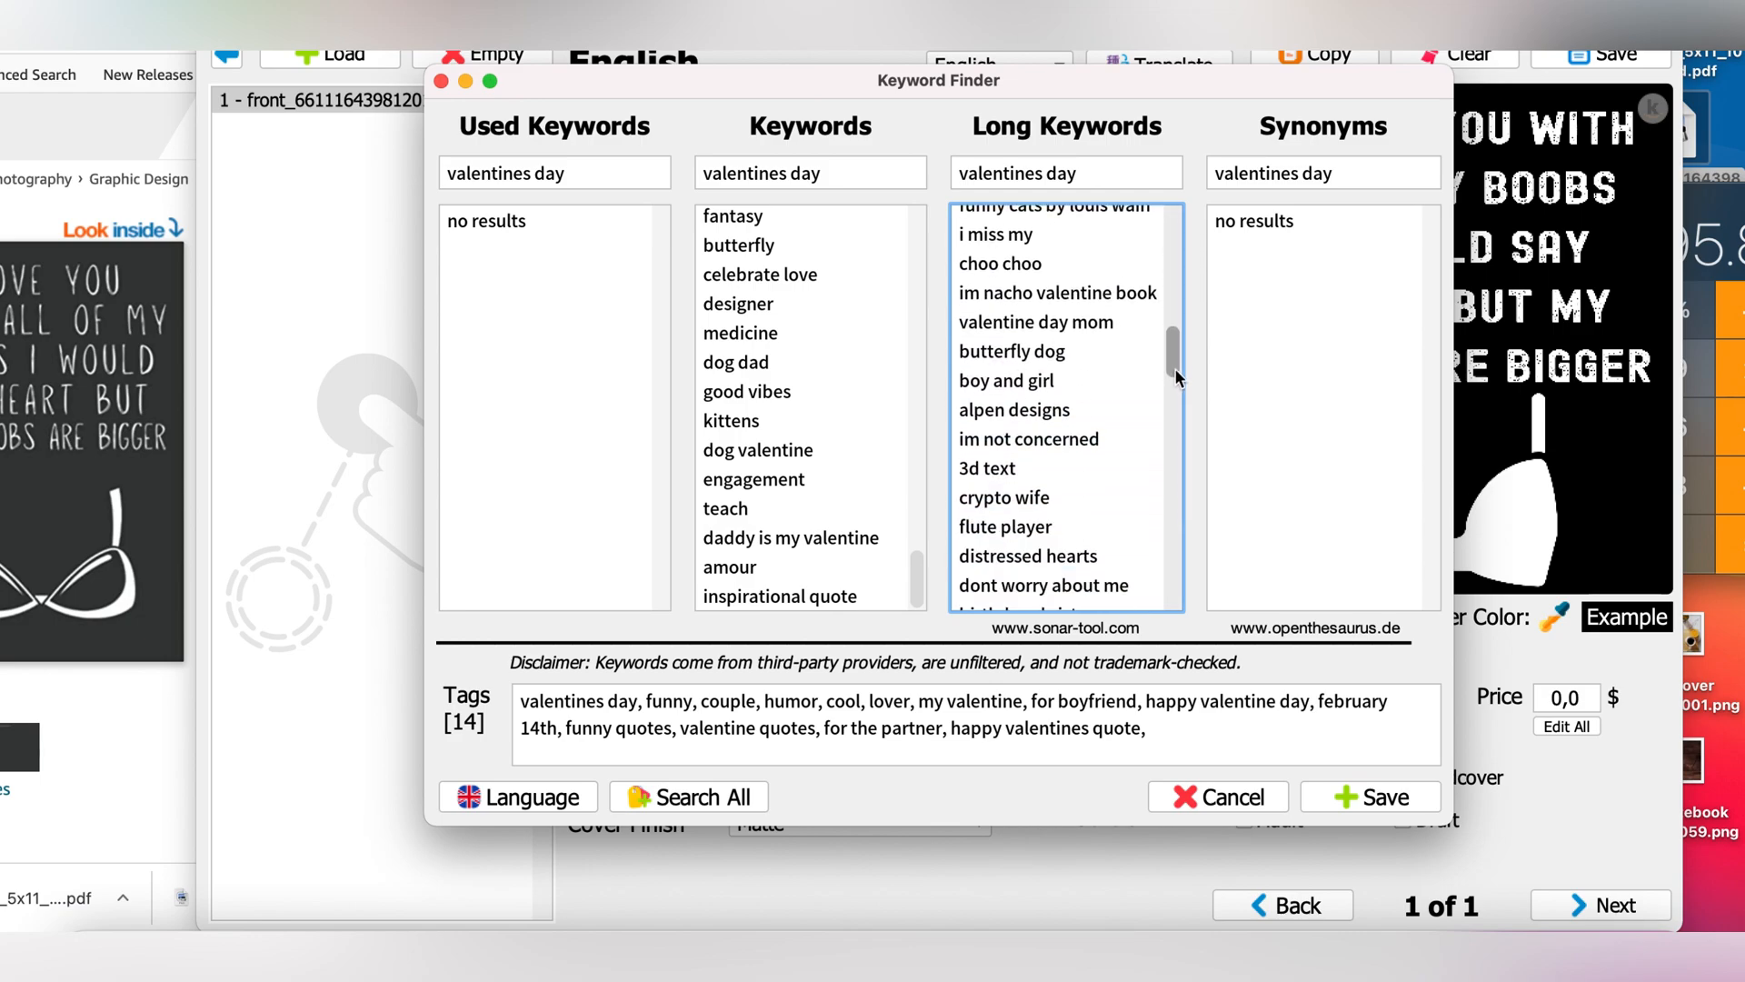
pyautogui.doubleClick(1089, 585)
pyautogui.doubleClick(1089, 584)
pyautogui.doubleClick(1089, 585)
pyautogui.doubleClick(1089, 585)
pyautogui.doubleClick(1089, 584)
pyautogui.doubleClick(1089, 585)
pyautogui.doubleClick(1089, 584)
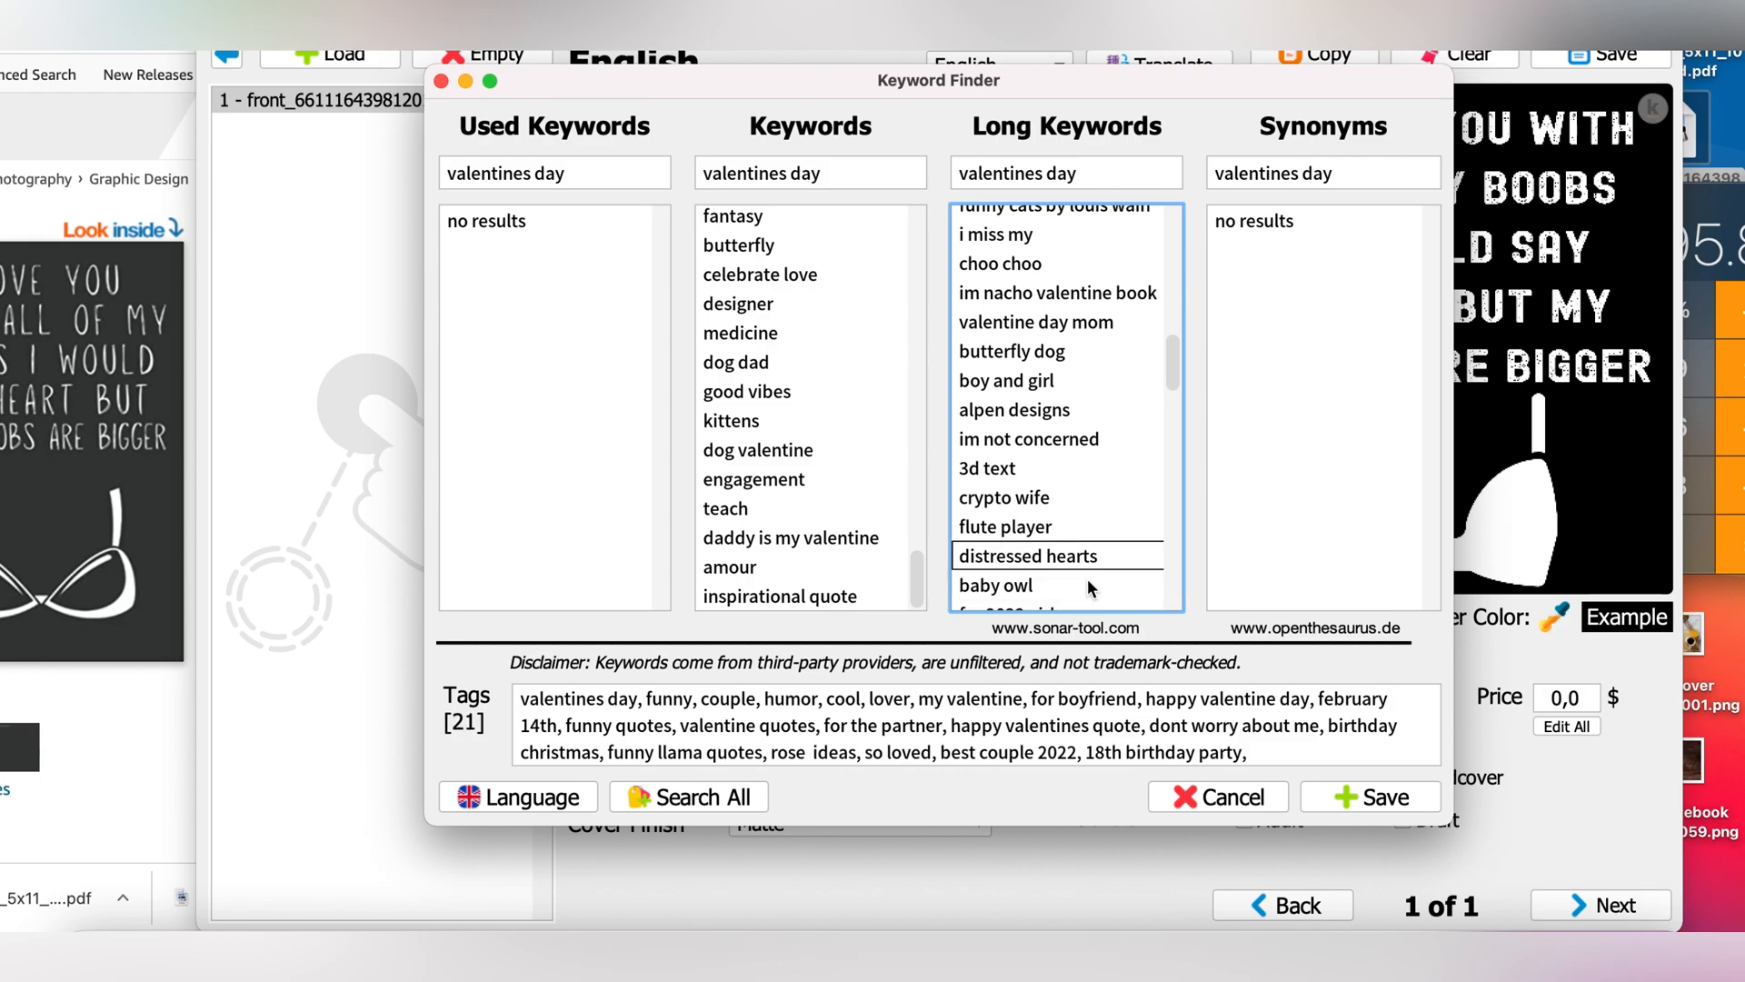
pyautogui.doubleClick(1089, 585)
pyautogui.doubleClick(1089, 584)
pyautogui.doubleClick(1088, 582)
pyautogui.doubleClick(1088, 582)
pyautogui.doubleClick(1088, 582)
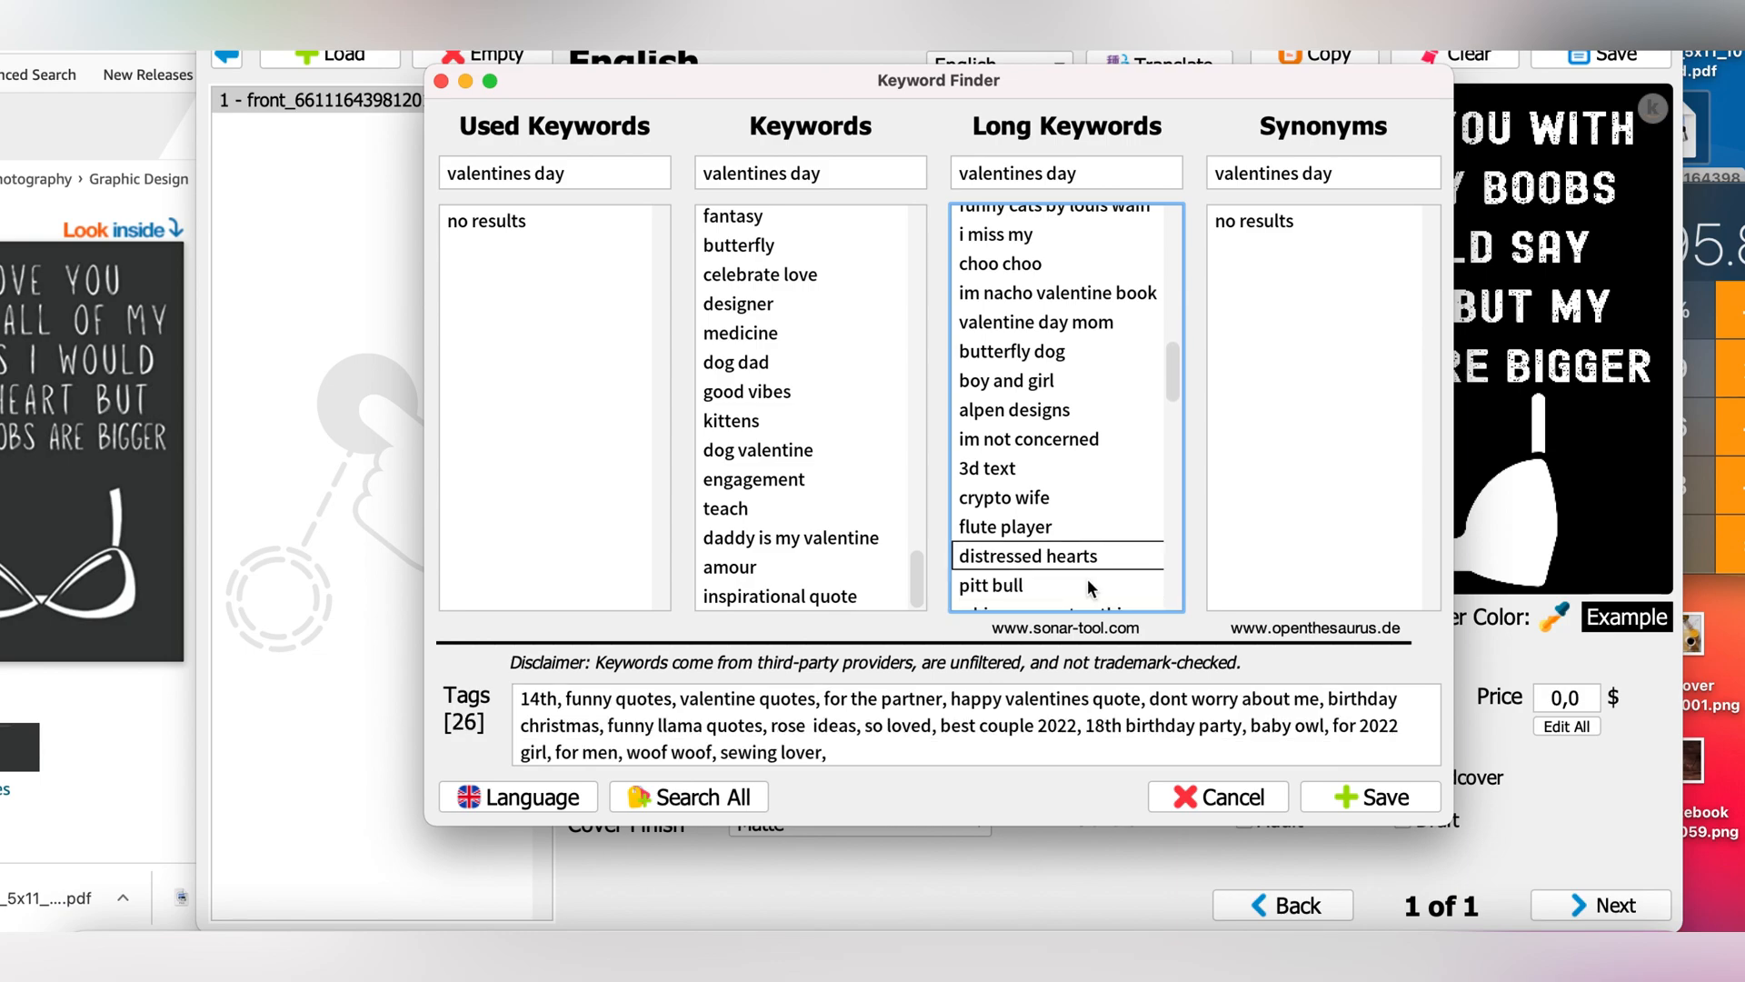
pyautogui.click(1361, 797)
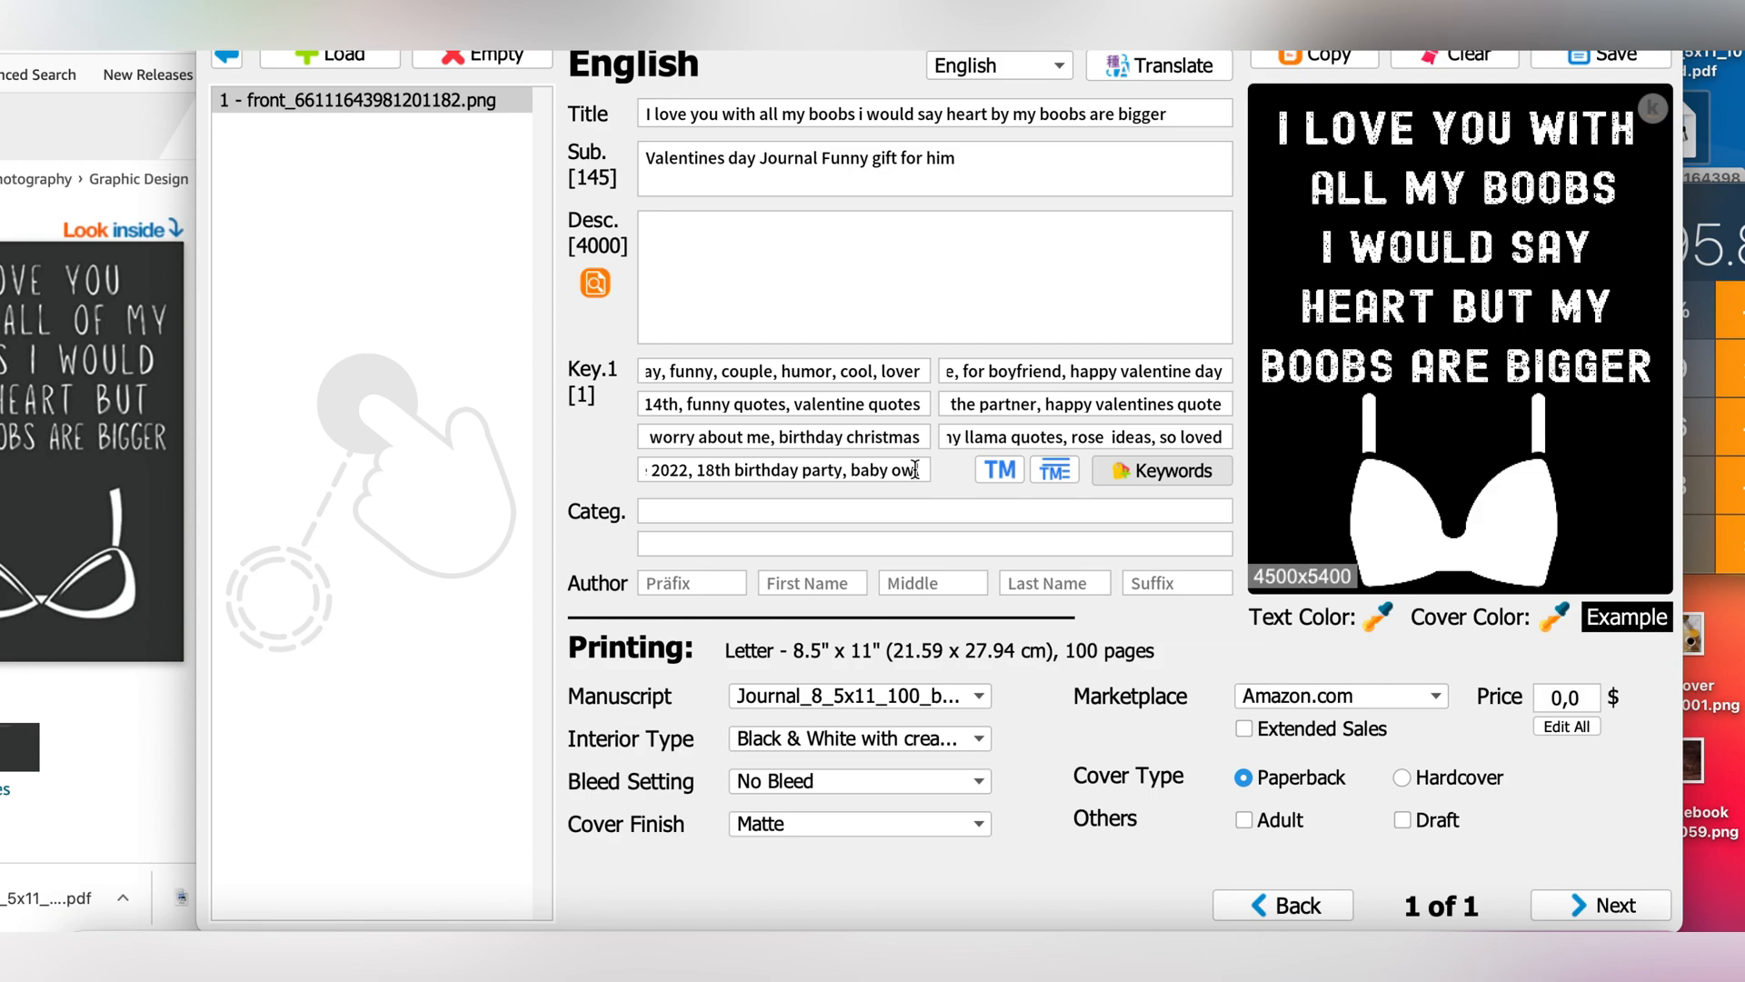
# Set the categories to the Valentine's Day entries of Juvenile Fiction and Juvenile Nonfiction > Holidays & Celebrations, searching with "vale".
pyautogui.click(885, 248)
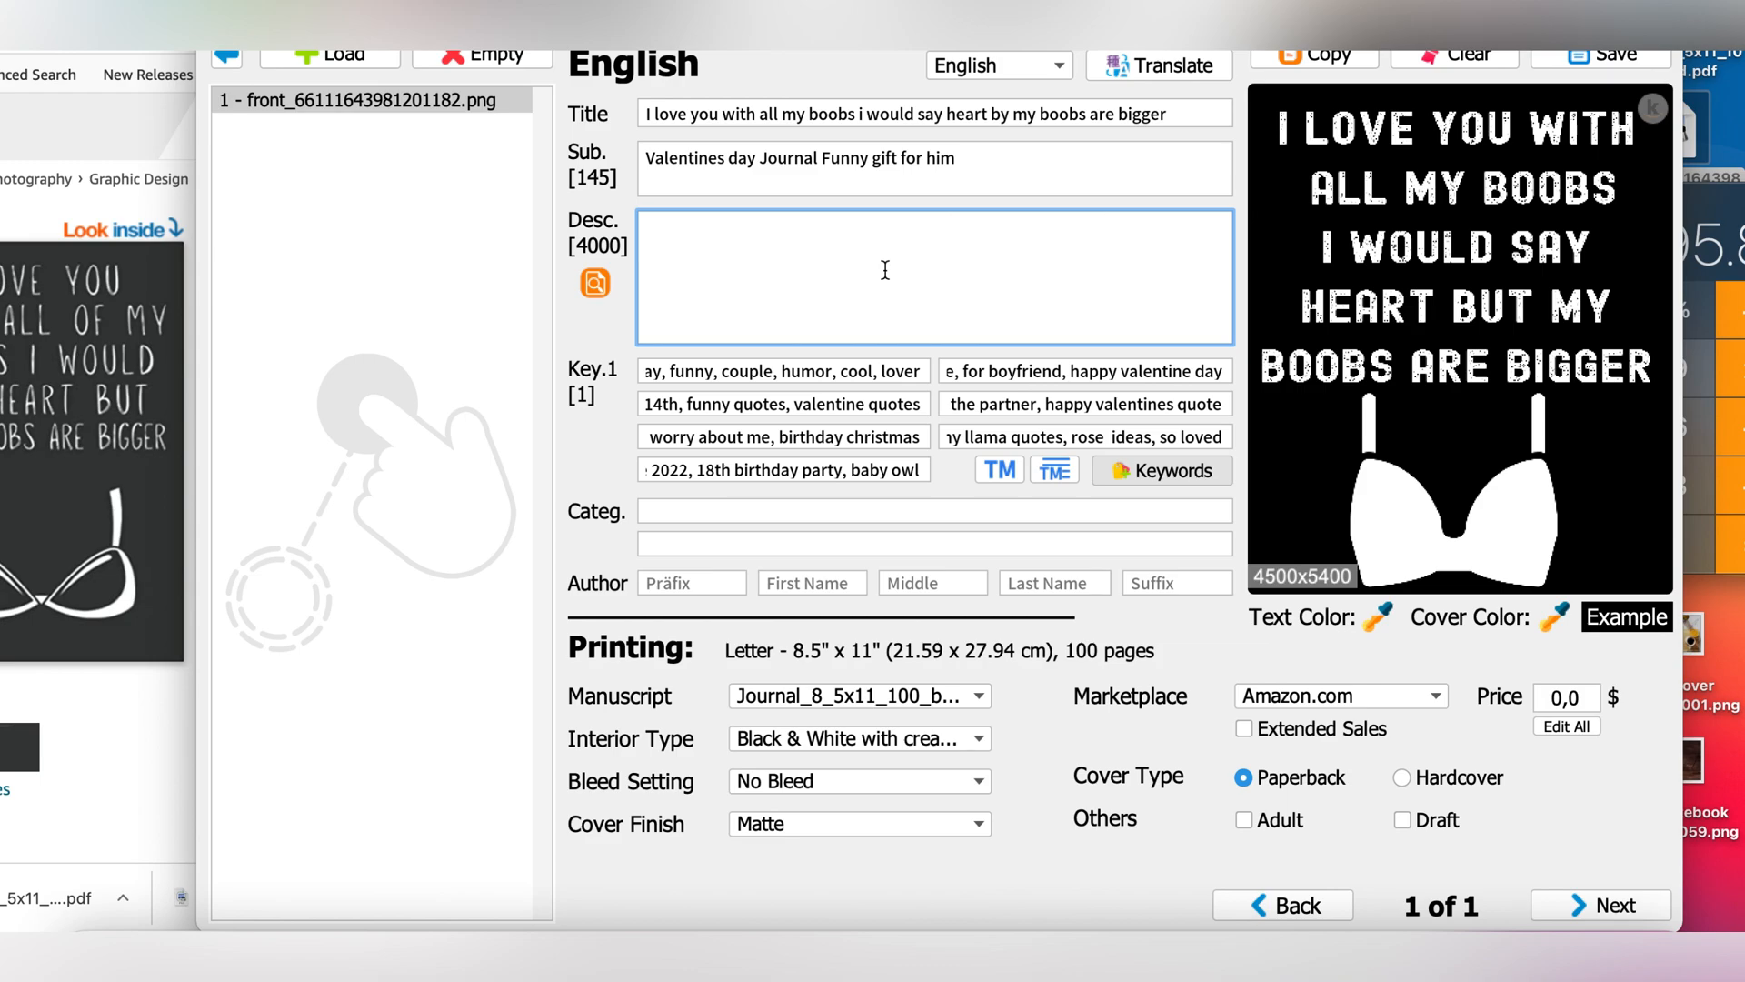
pyautogui.click(795, 513)
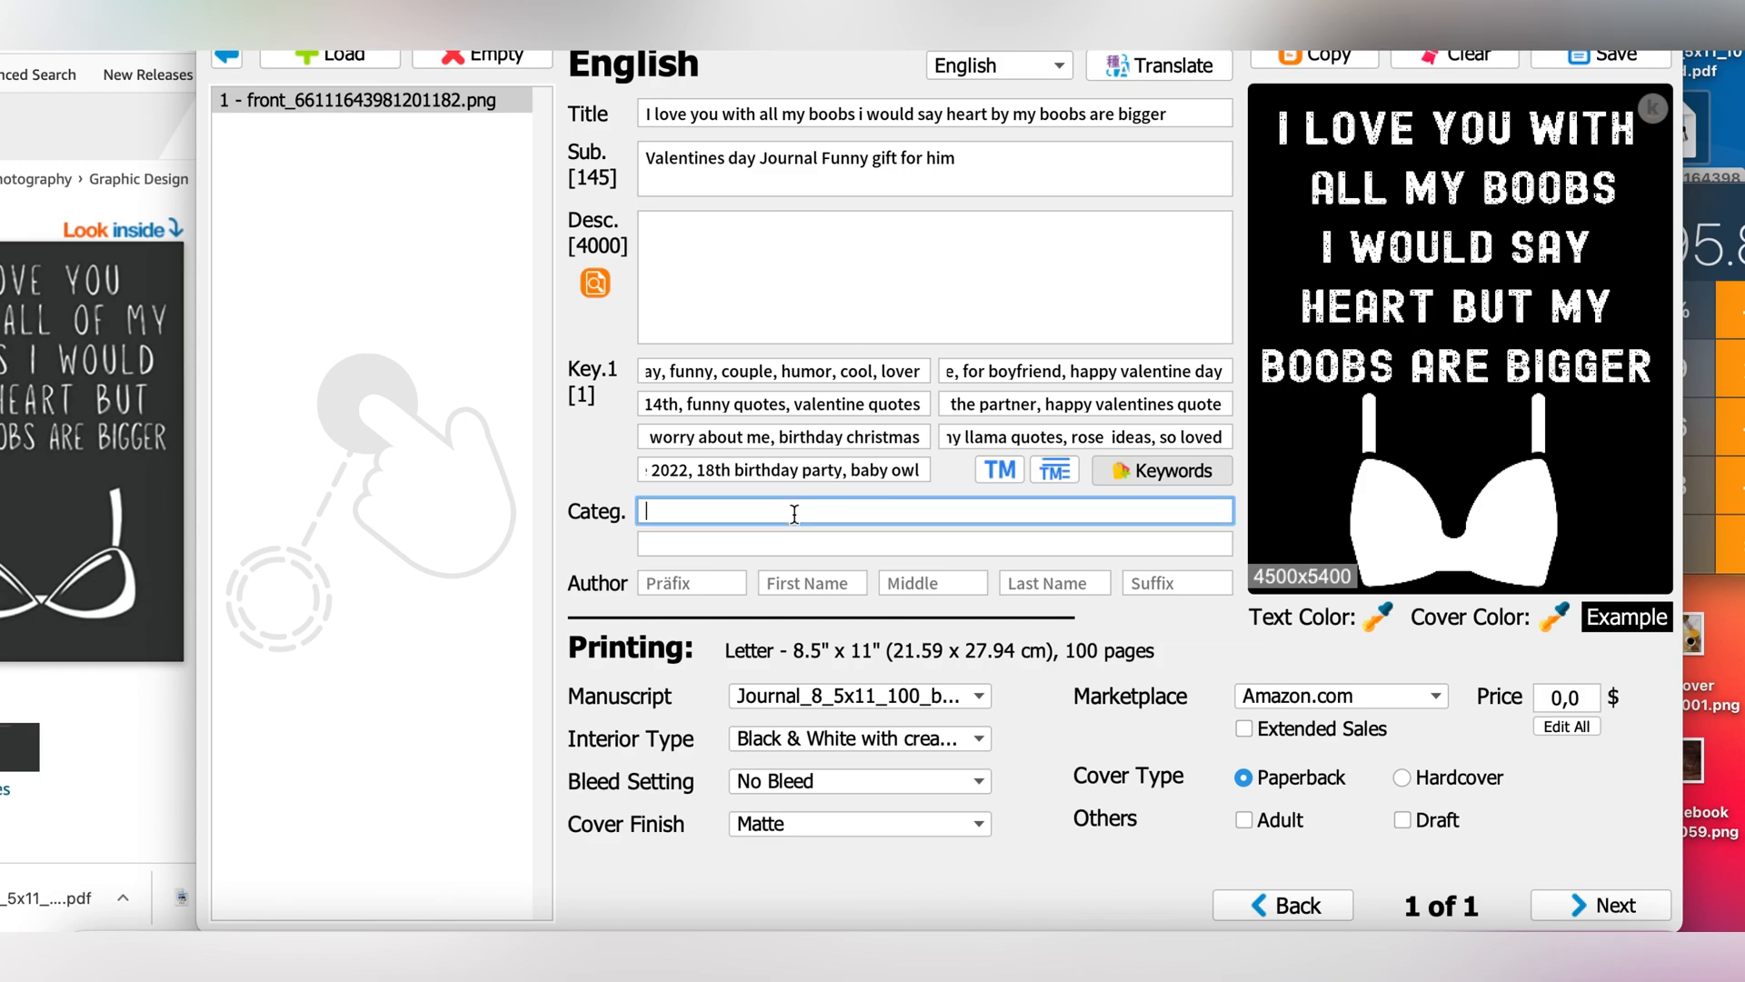
pyautogui.write('vale')
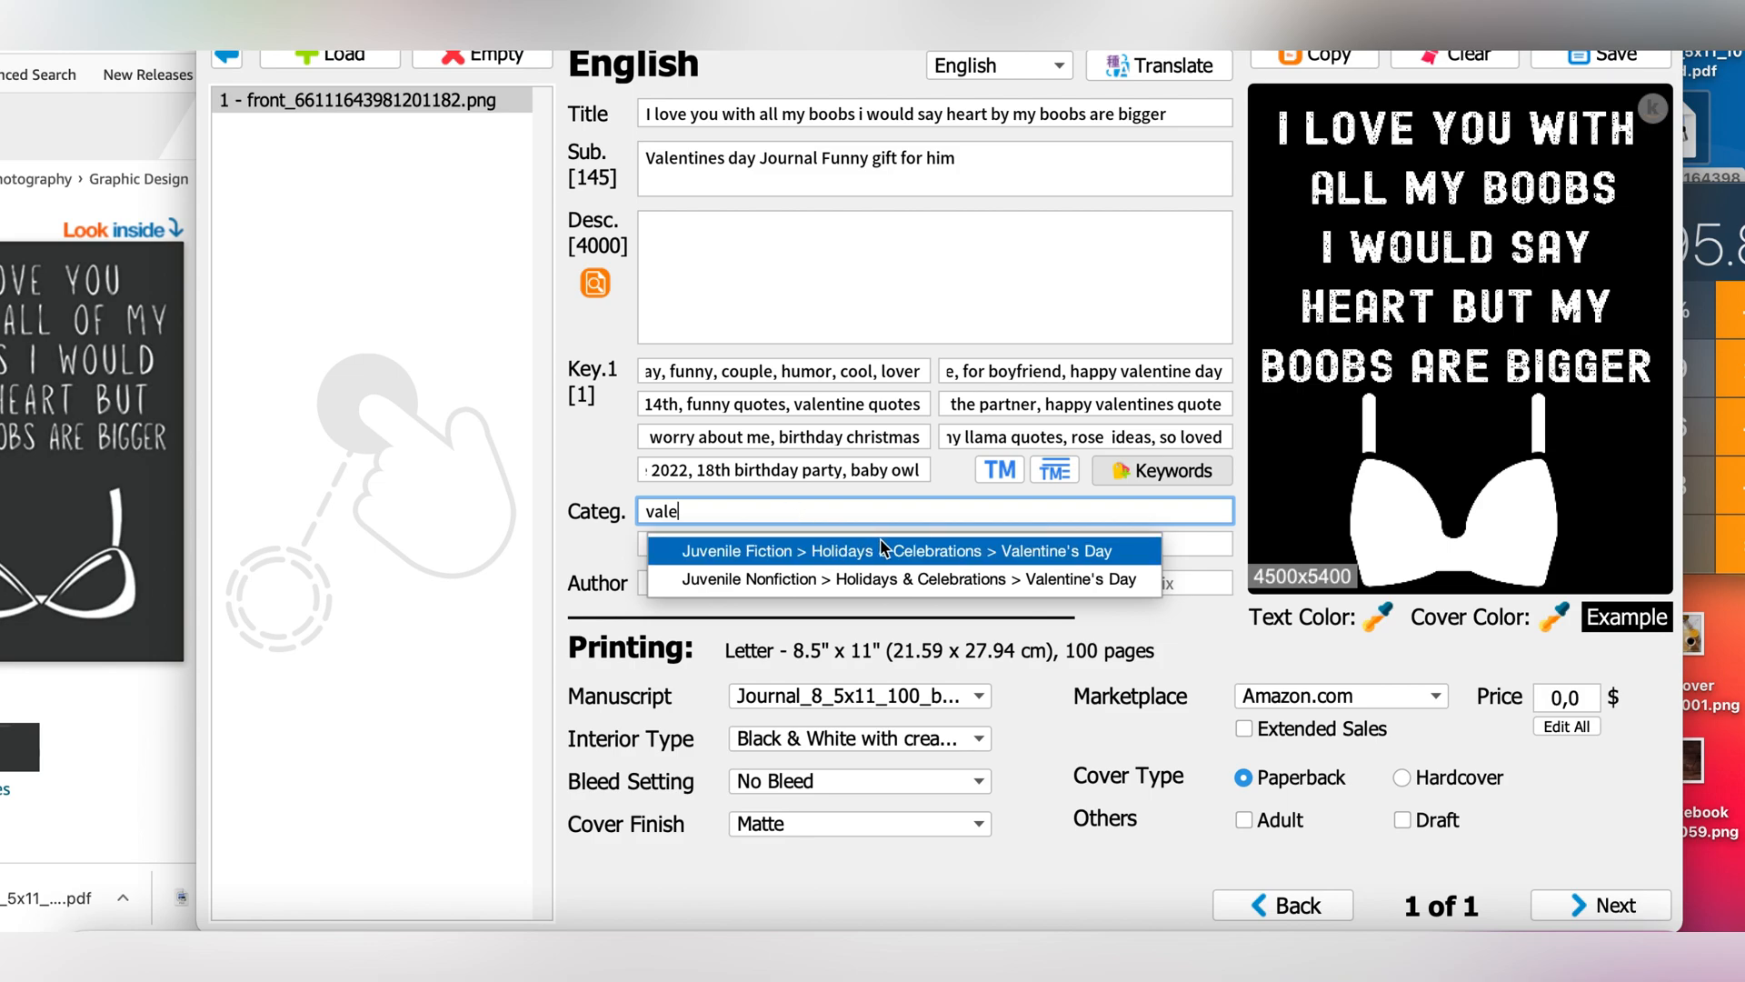
pyautogui.click(881, 550)
pyautogui.click(814, 545)
pyautogui.write('vale')
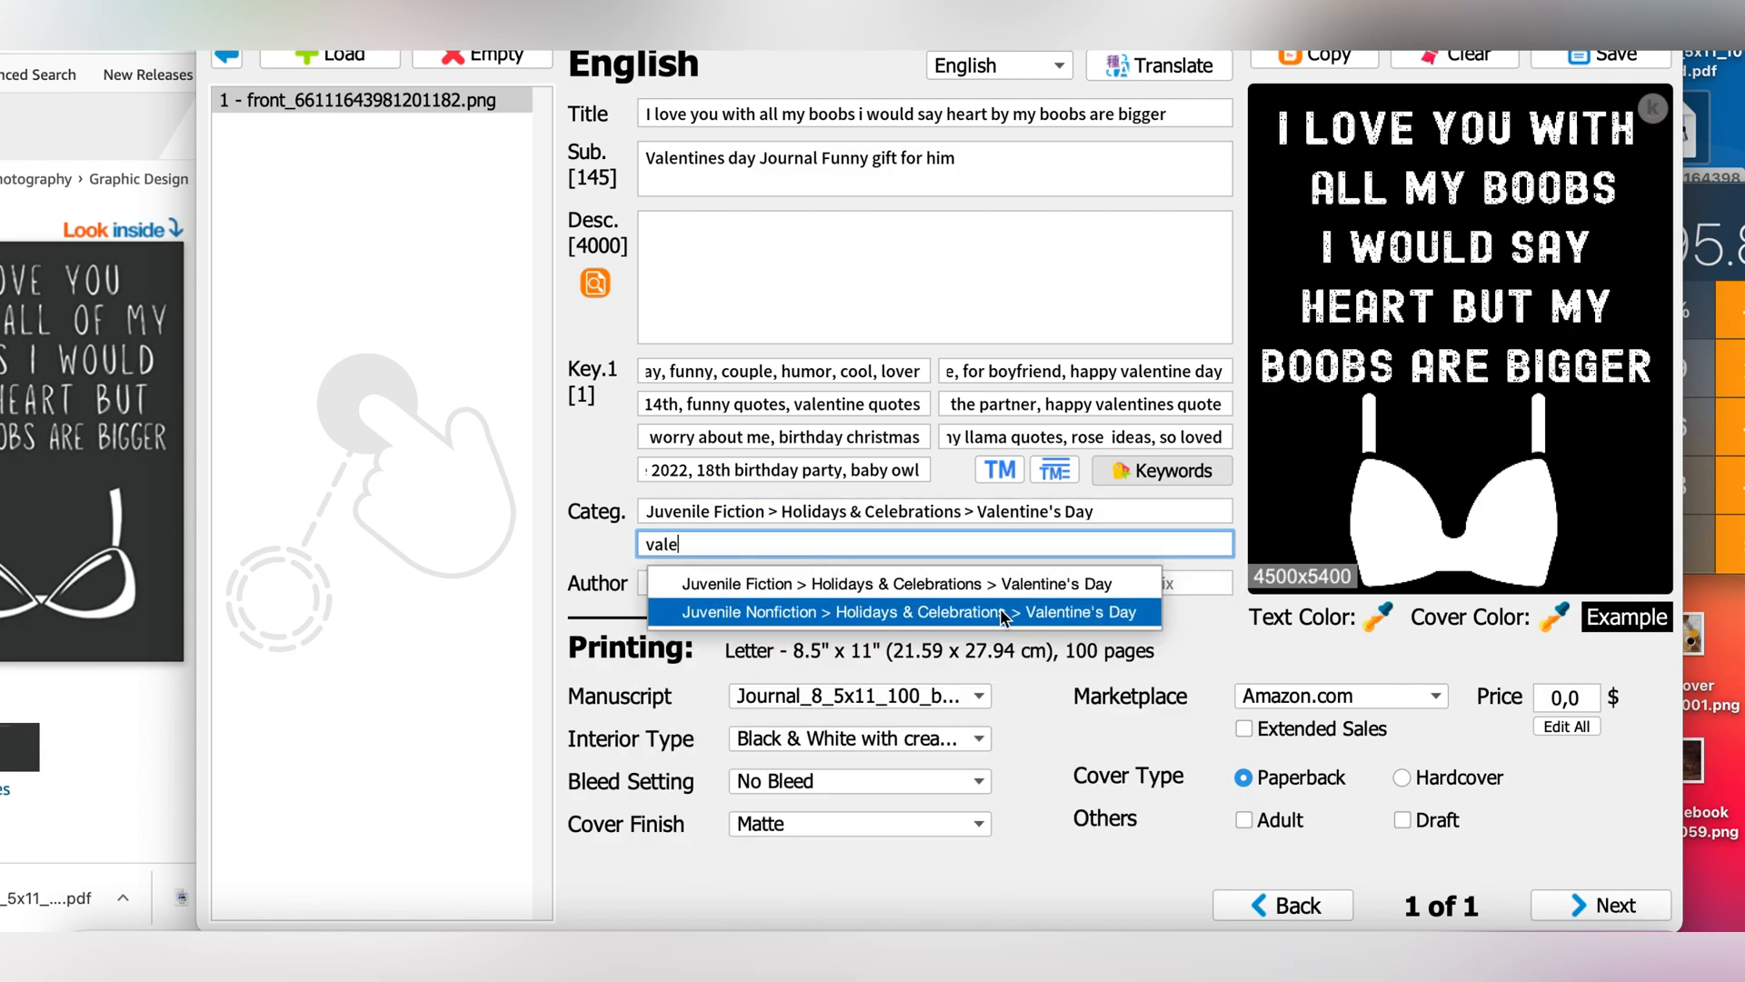
pyautogui.click(1003, 614)
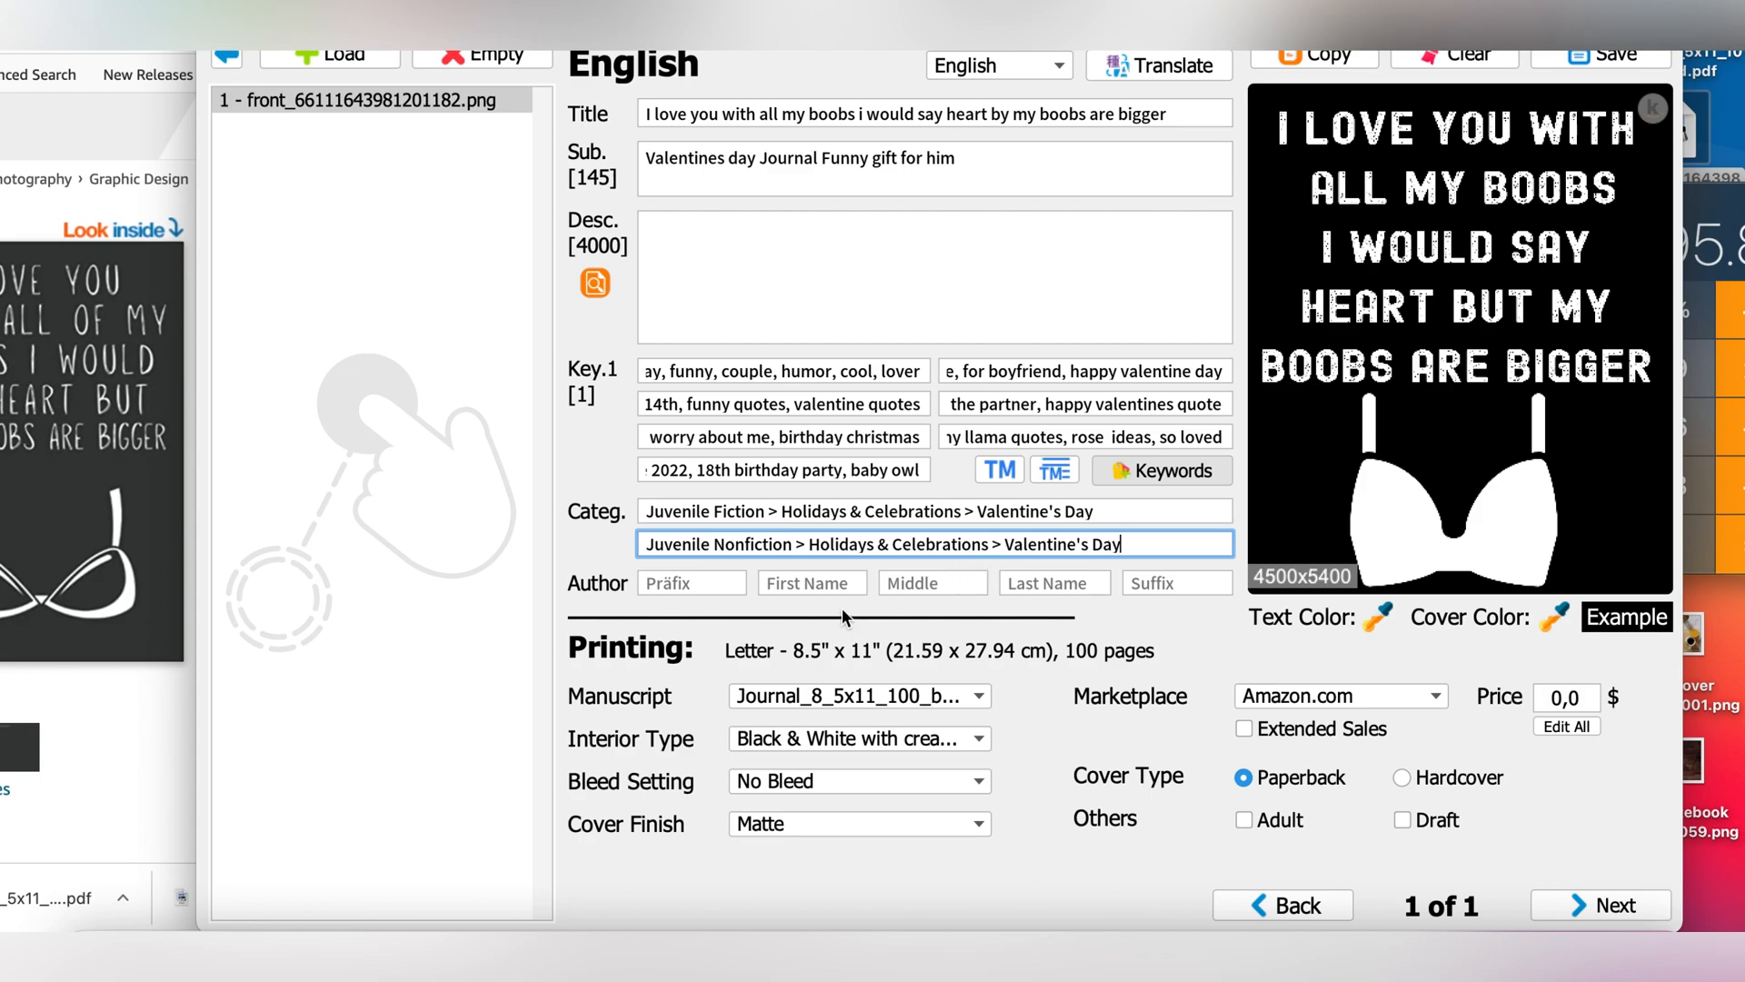
# Set the paperback's Amazon.com price to $5.99 and try to translate the listing.
pyautogui.click(1565, 697)
pyautogui.write('5.99')
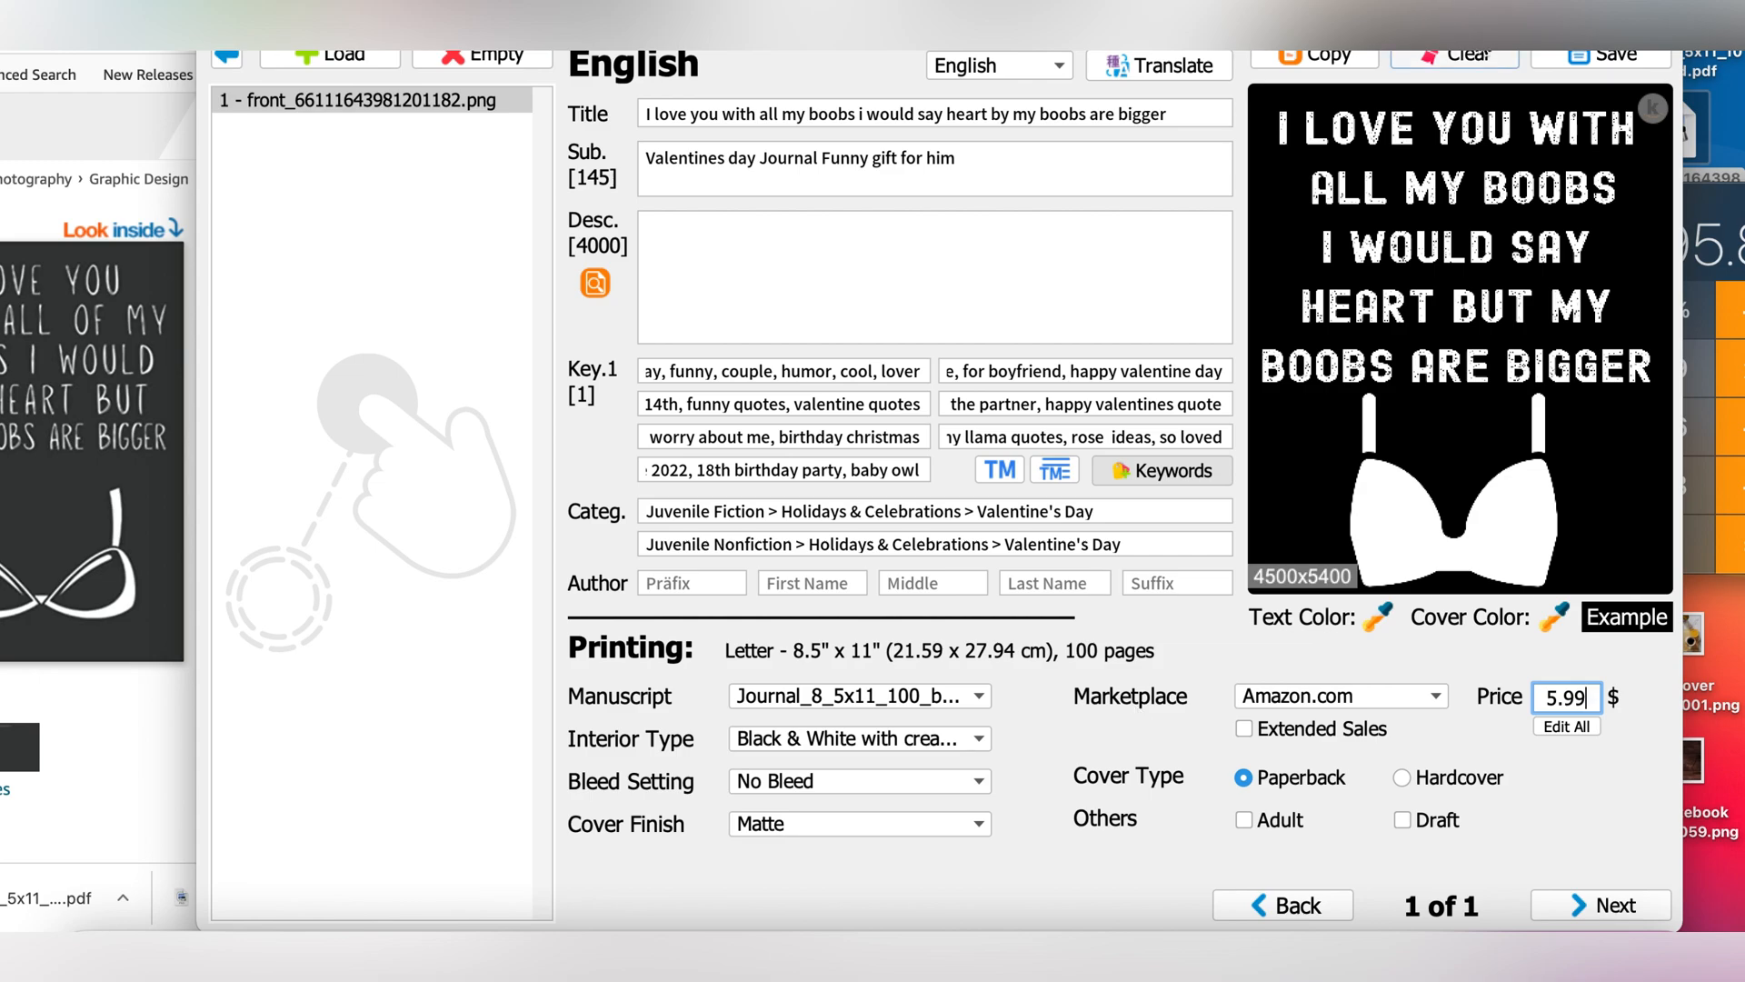
pyautogui.click(1200, 72)
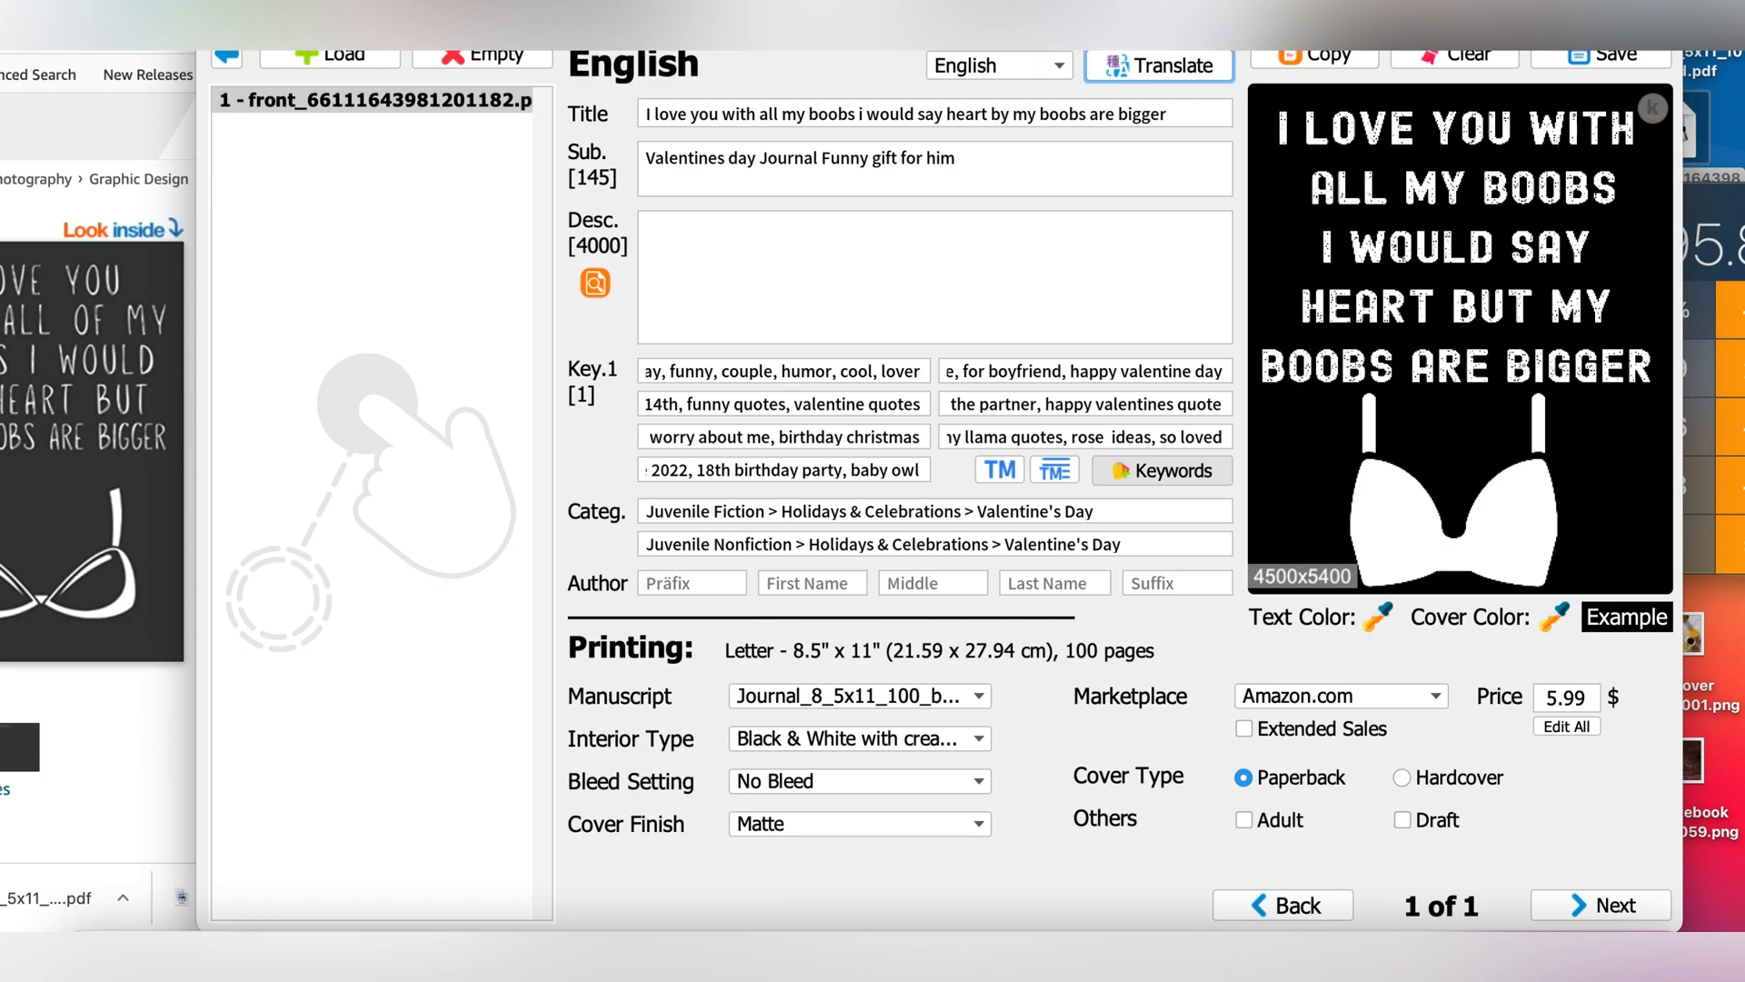
# Make German the only translation language in the general settings, with English disabled, and save the settings.
pyautogui.click(245, 18)
pyautogui.click(275, 98)
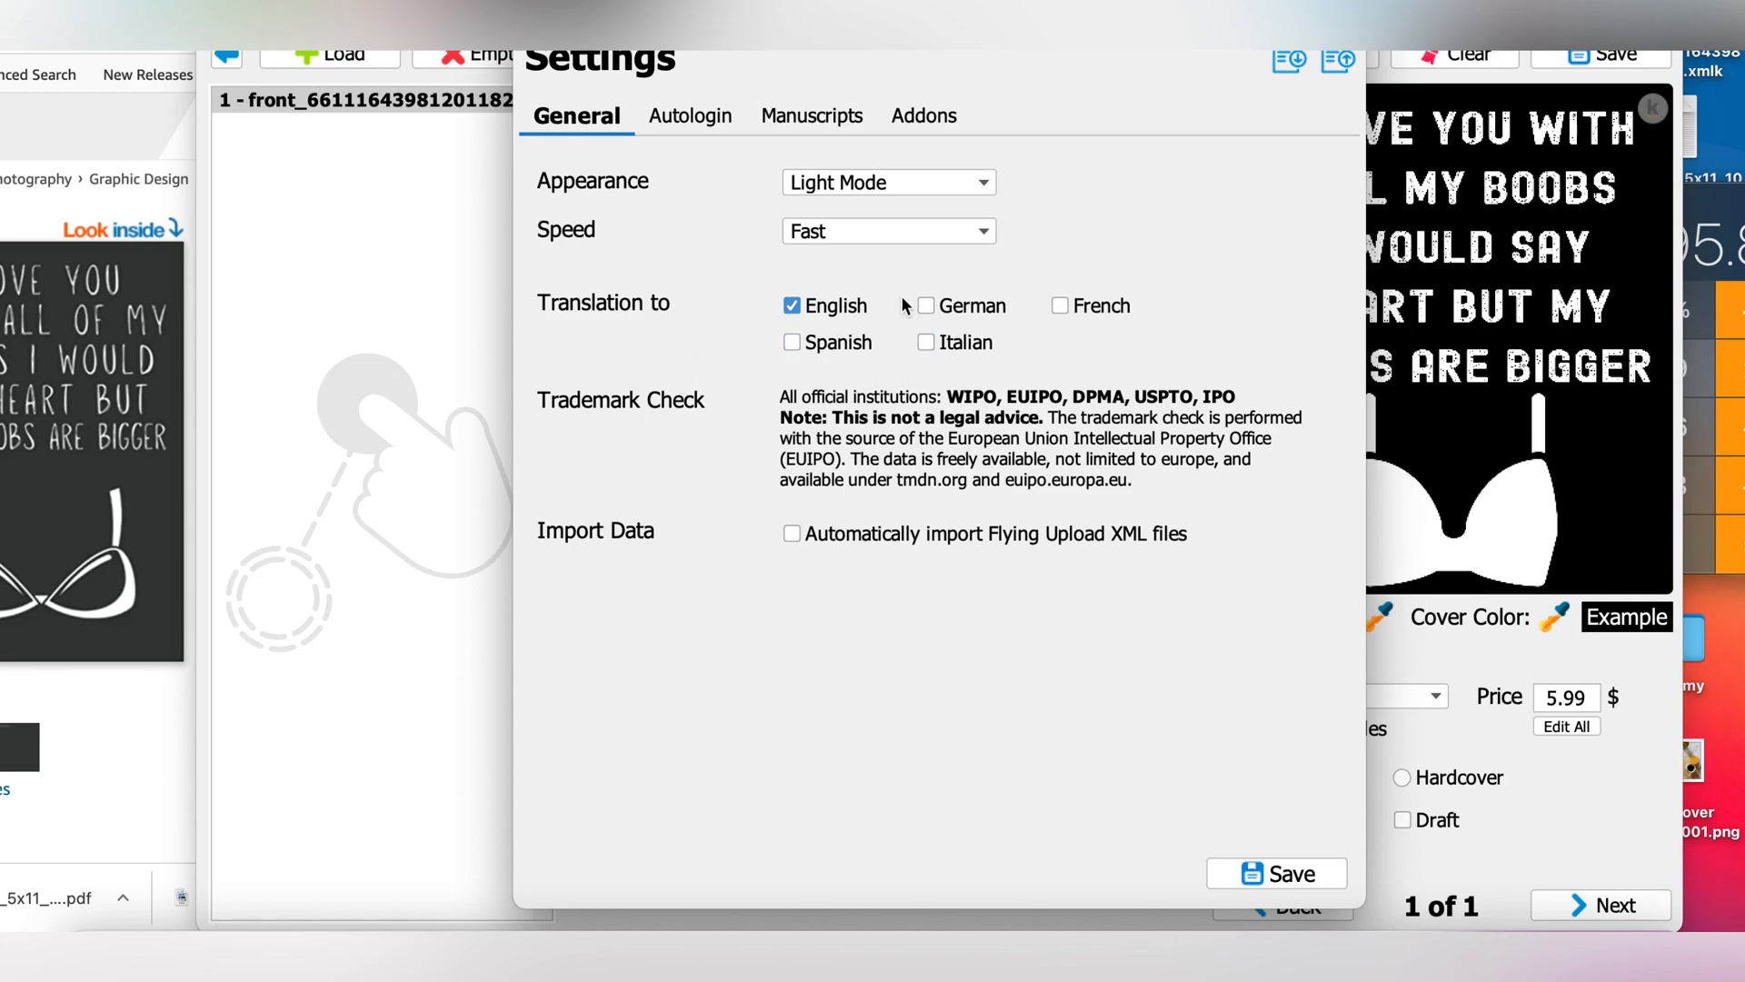
pyautogui.click(791, 306)
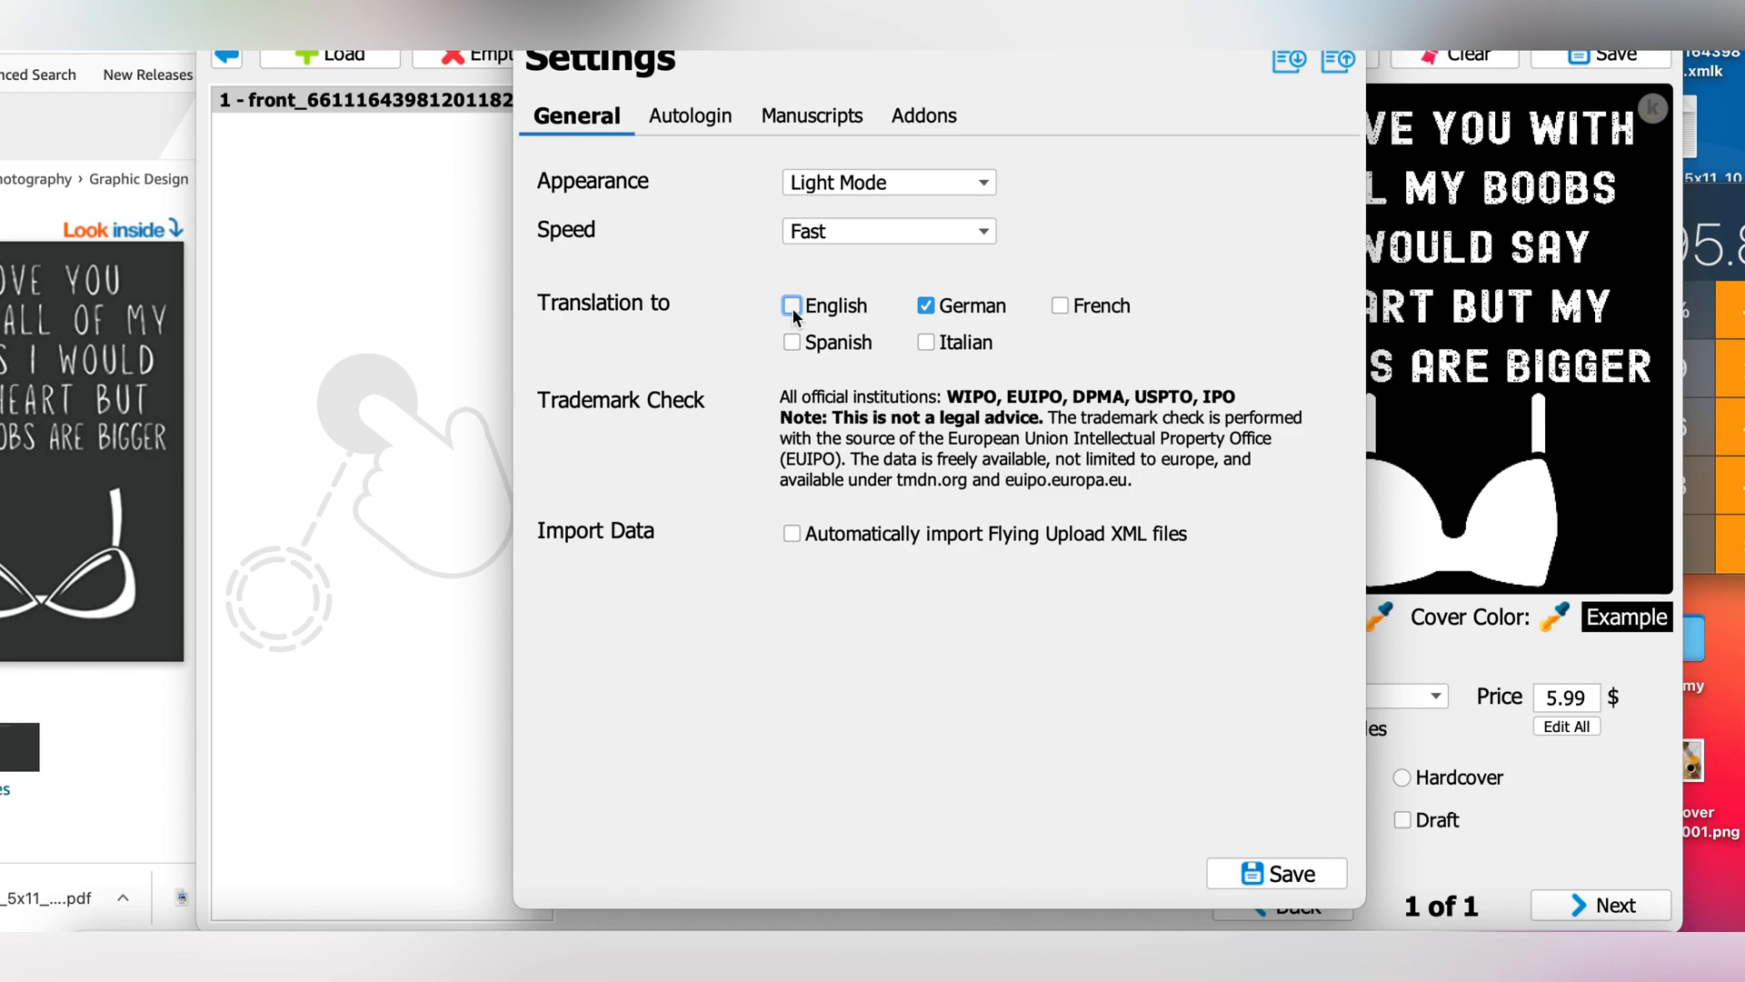
pyautogui.click(1238, 865)
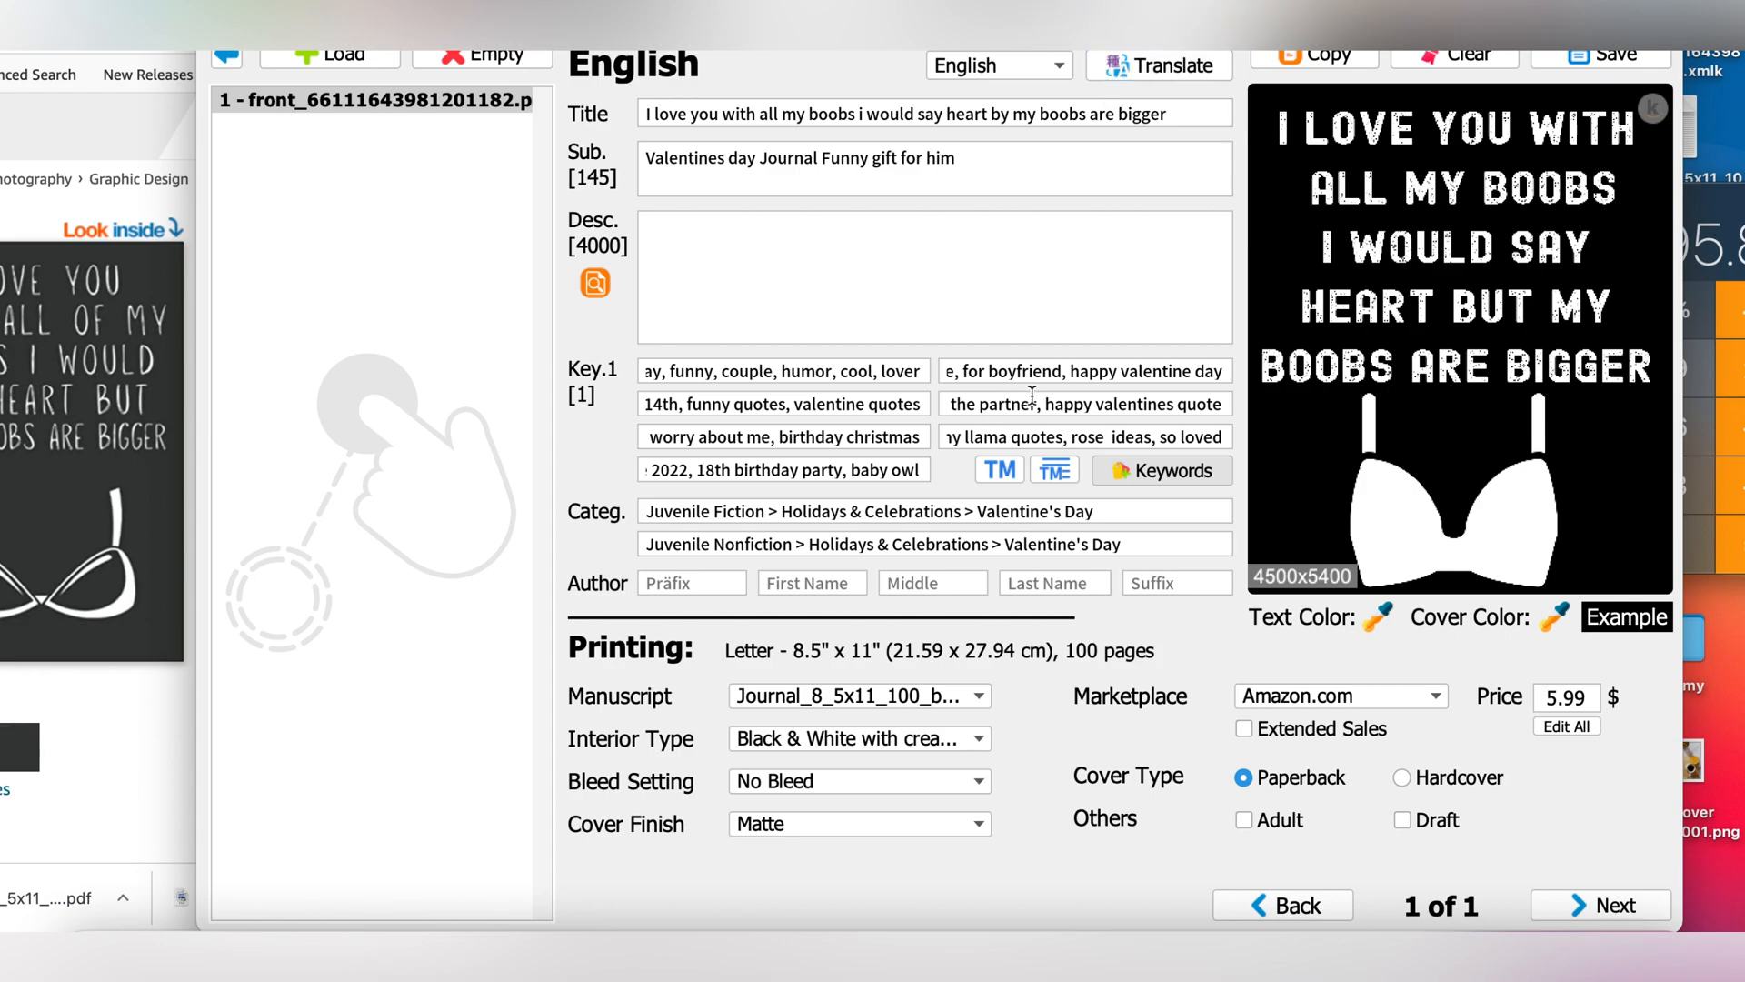
# Translate the listing into German, check the German entry's details and return to the English entry.
pyautogui.click(1182, 65)
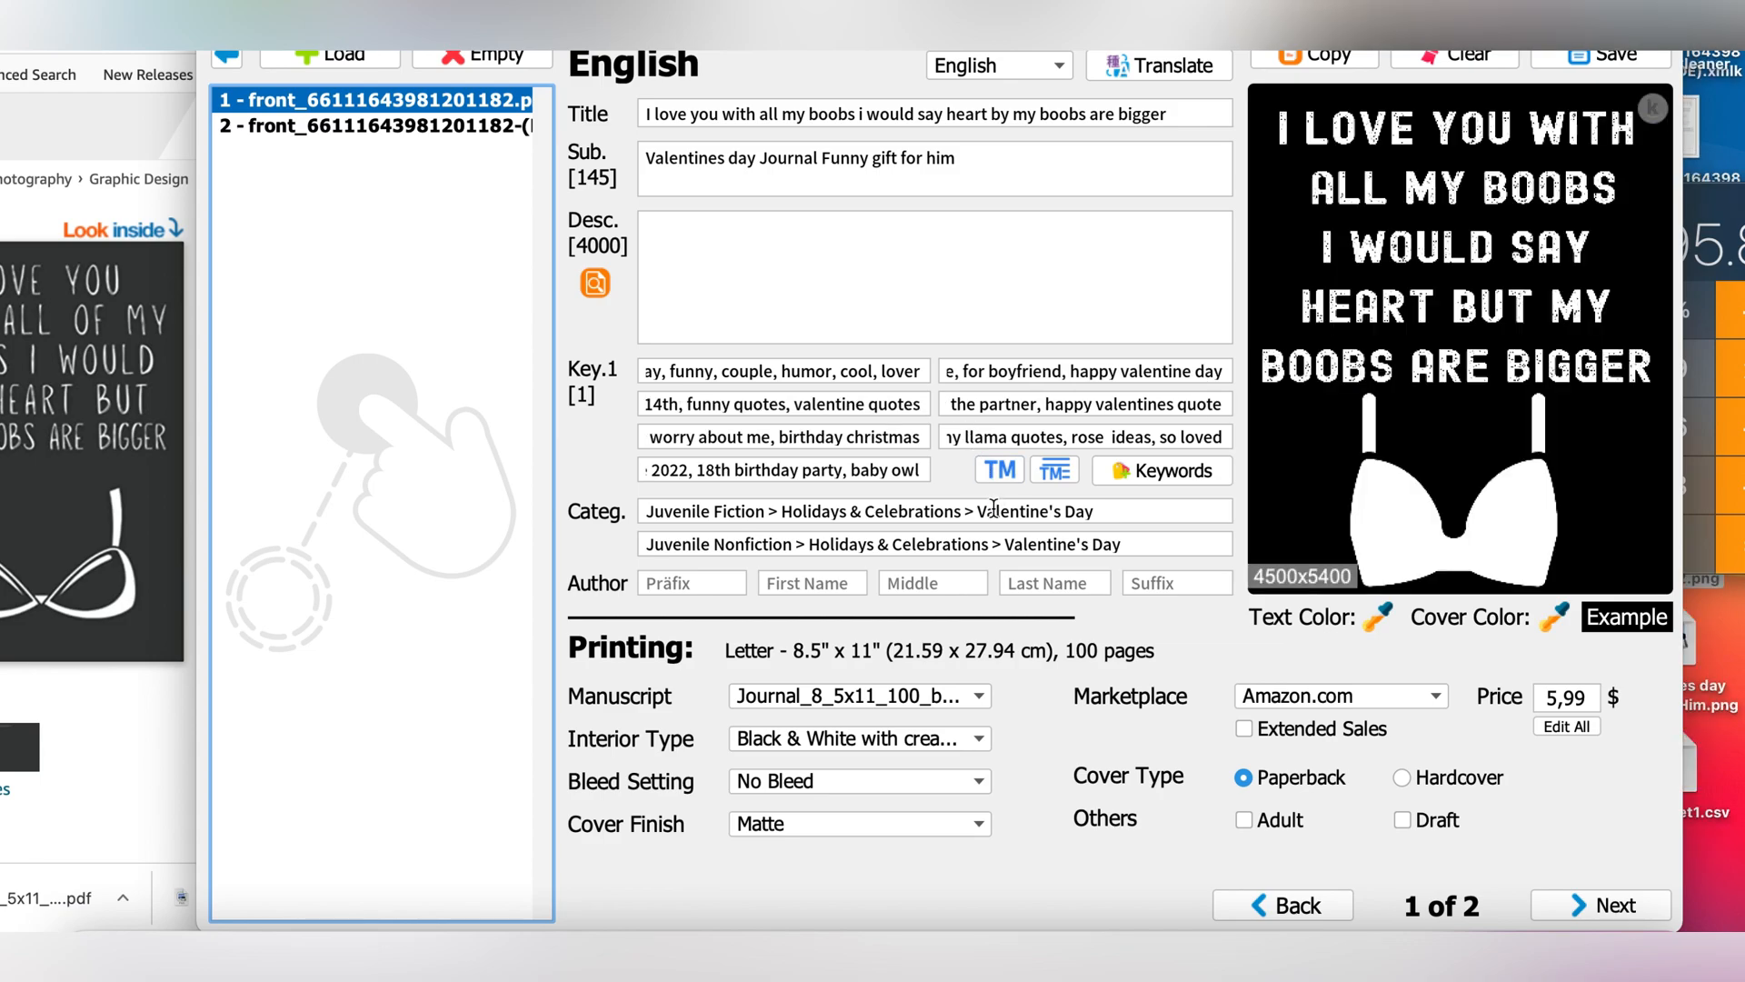
pyautogui.click(455, 127)
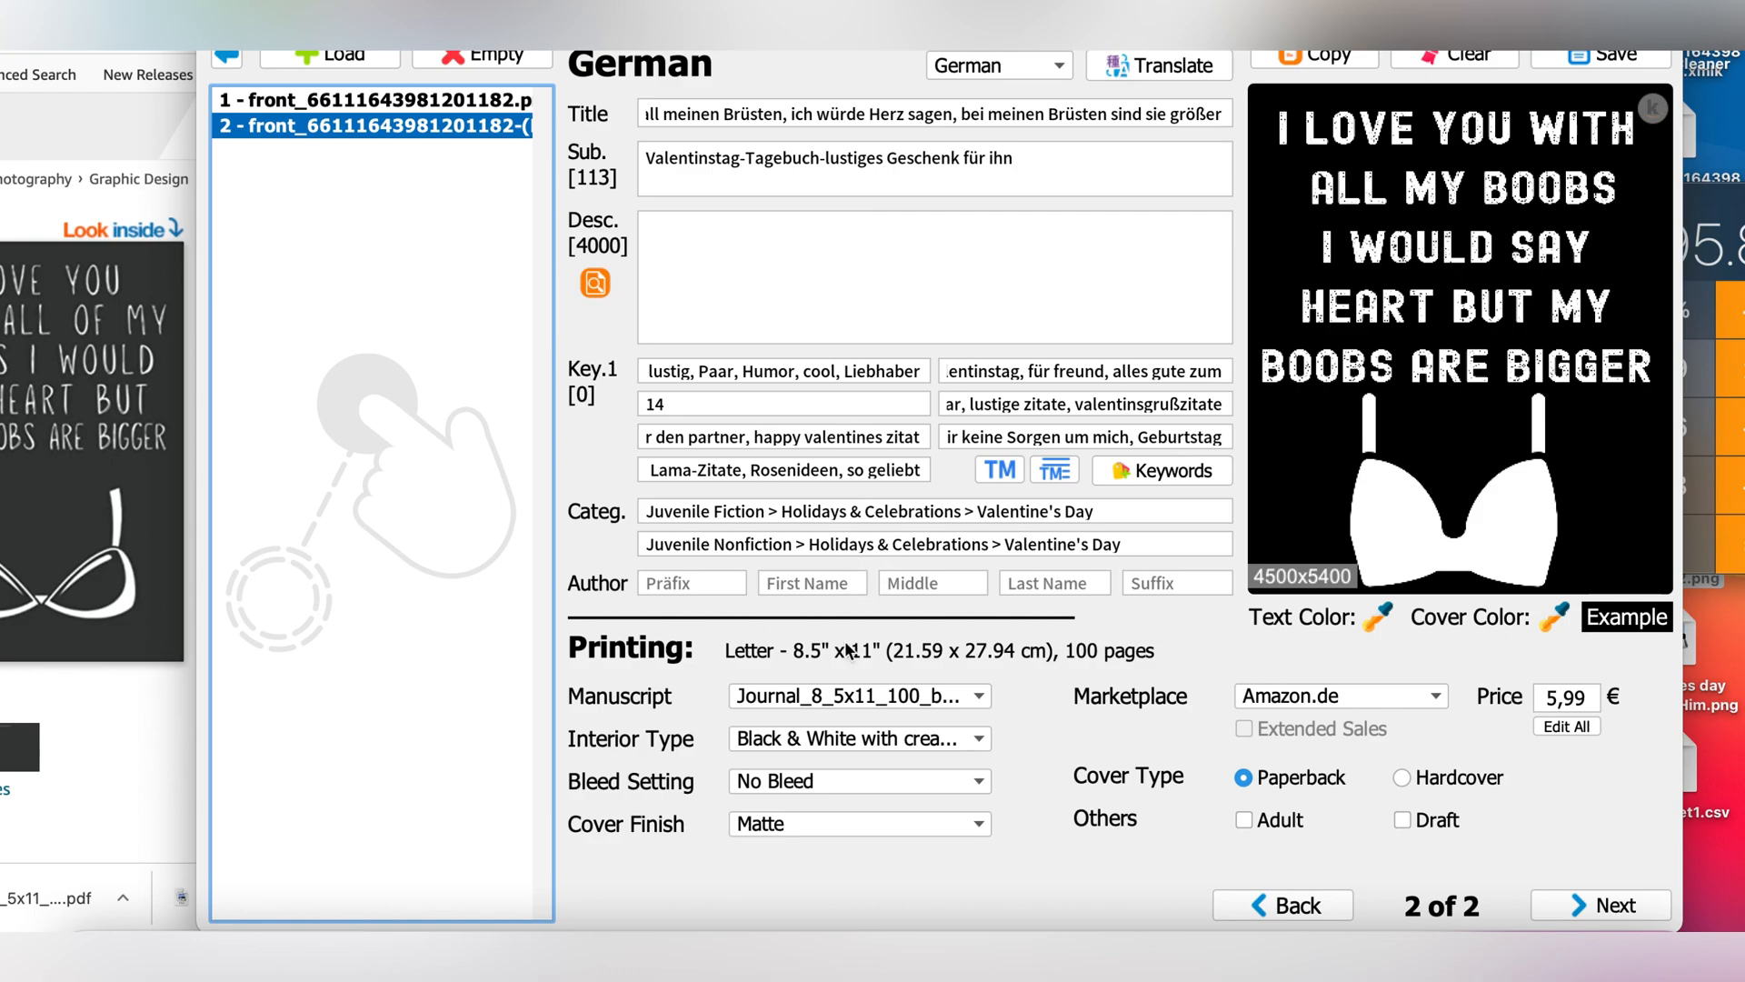
pyautogui.click(349, 98)
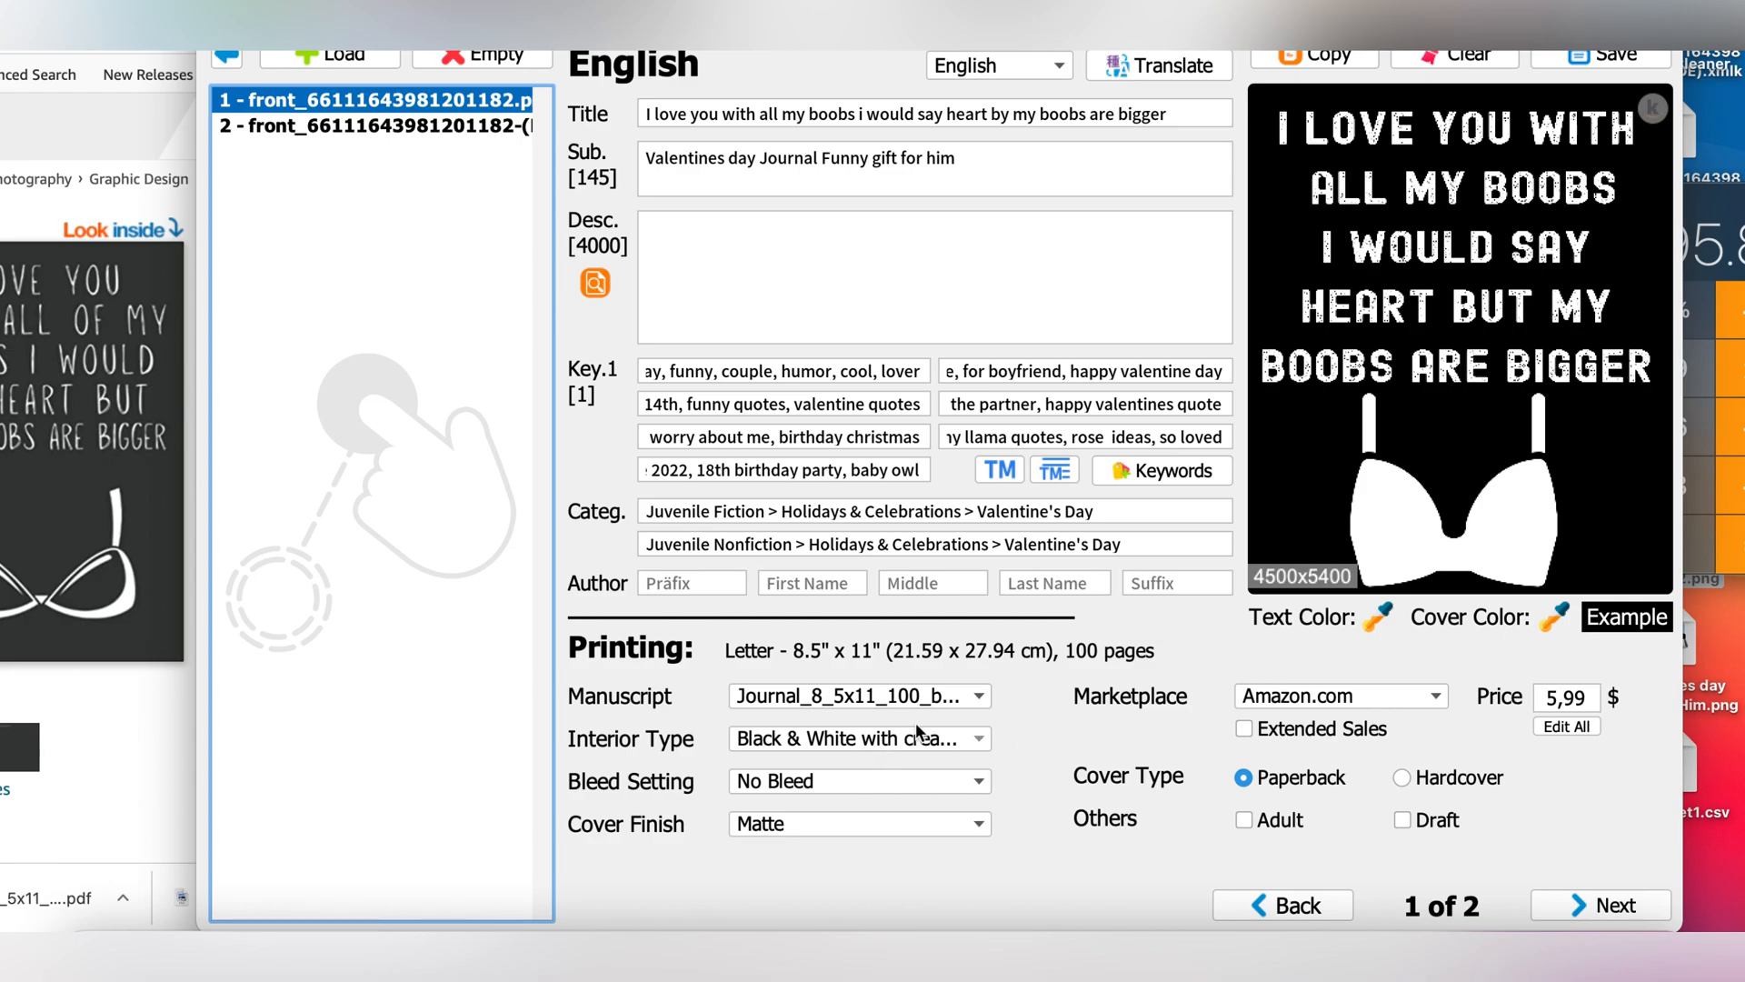
# Return to the start screen, open the upload area, and review the Flying Upload pricing plans in the browser.
pyautogui.click(226, 56)
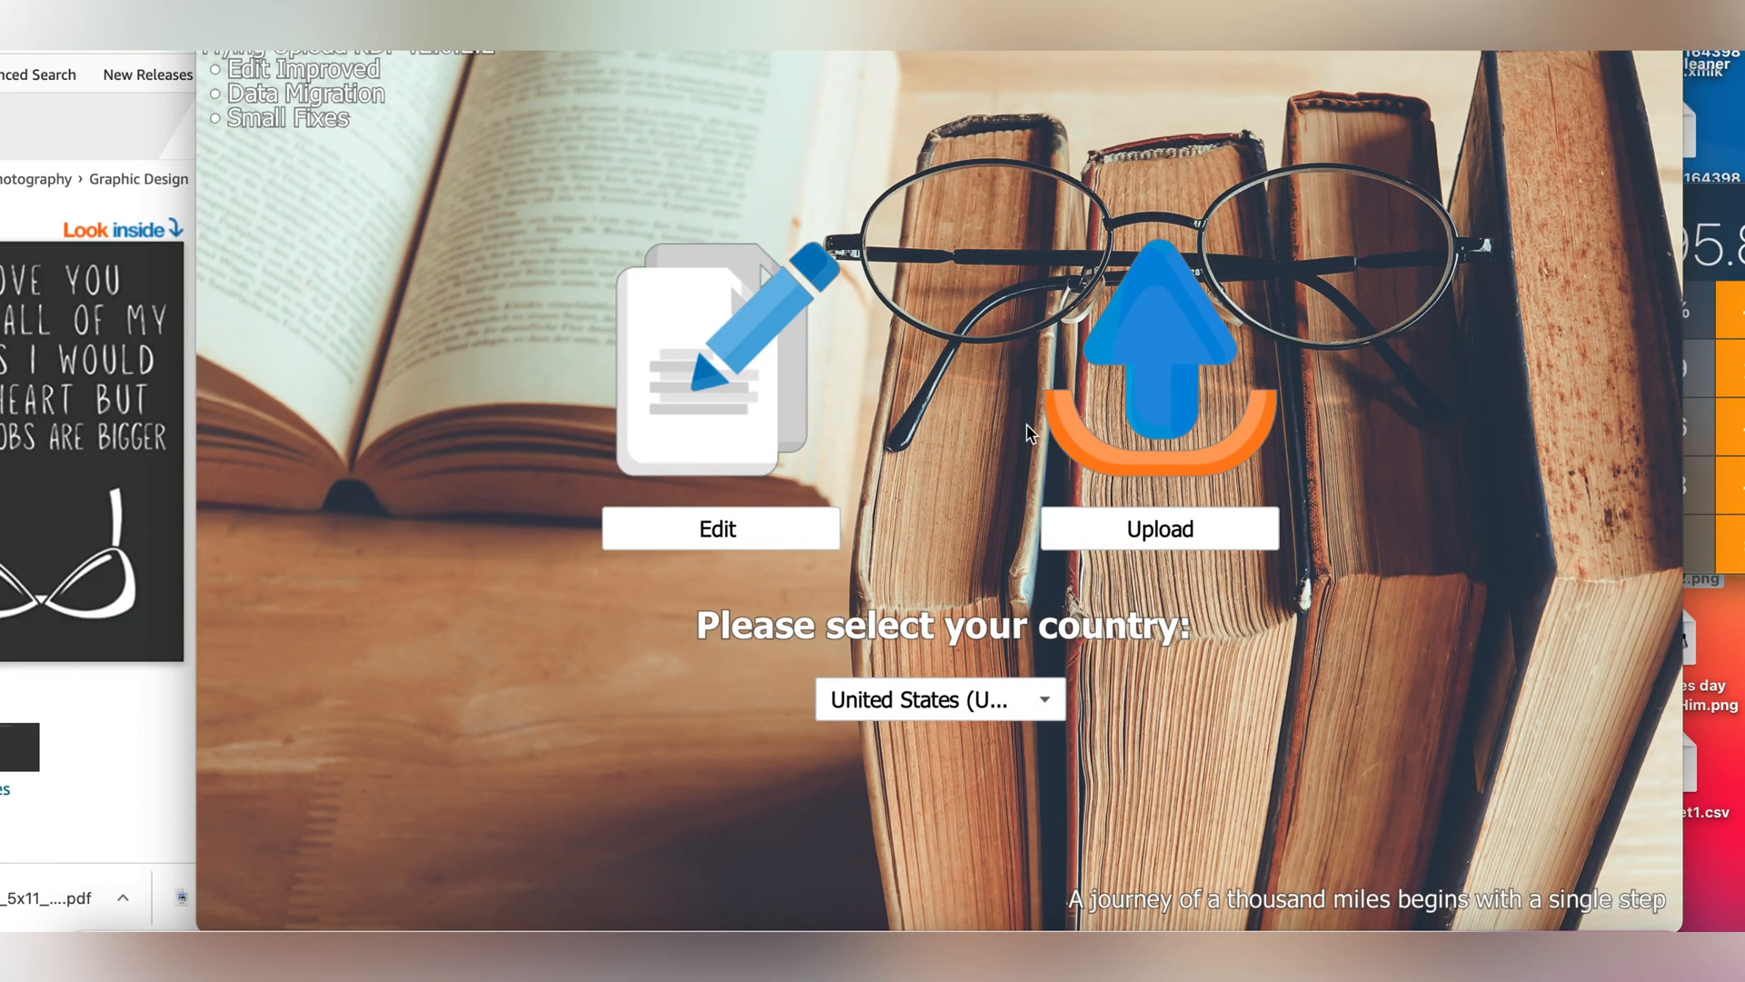
pyautogui.click(1222, 526)
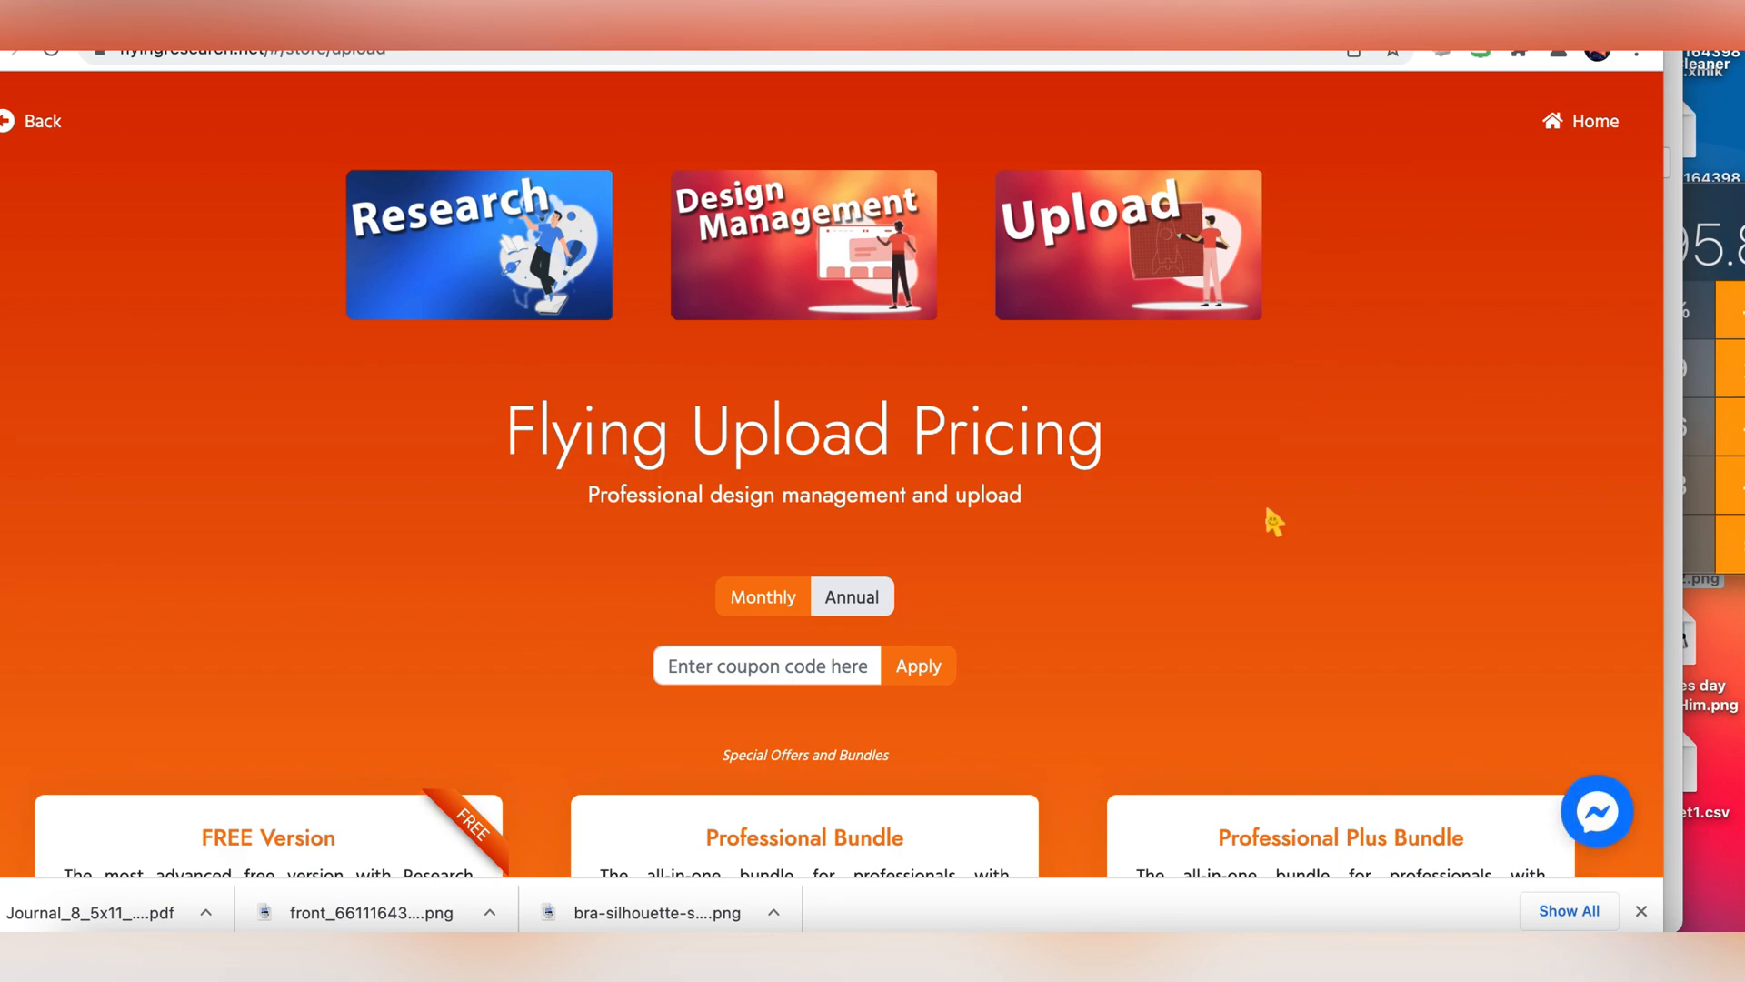
pyautogui.scroll(-6, 1273, 522)
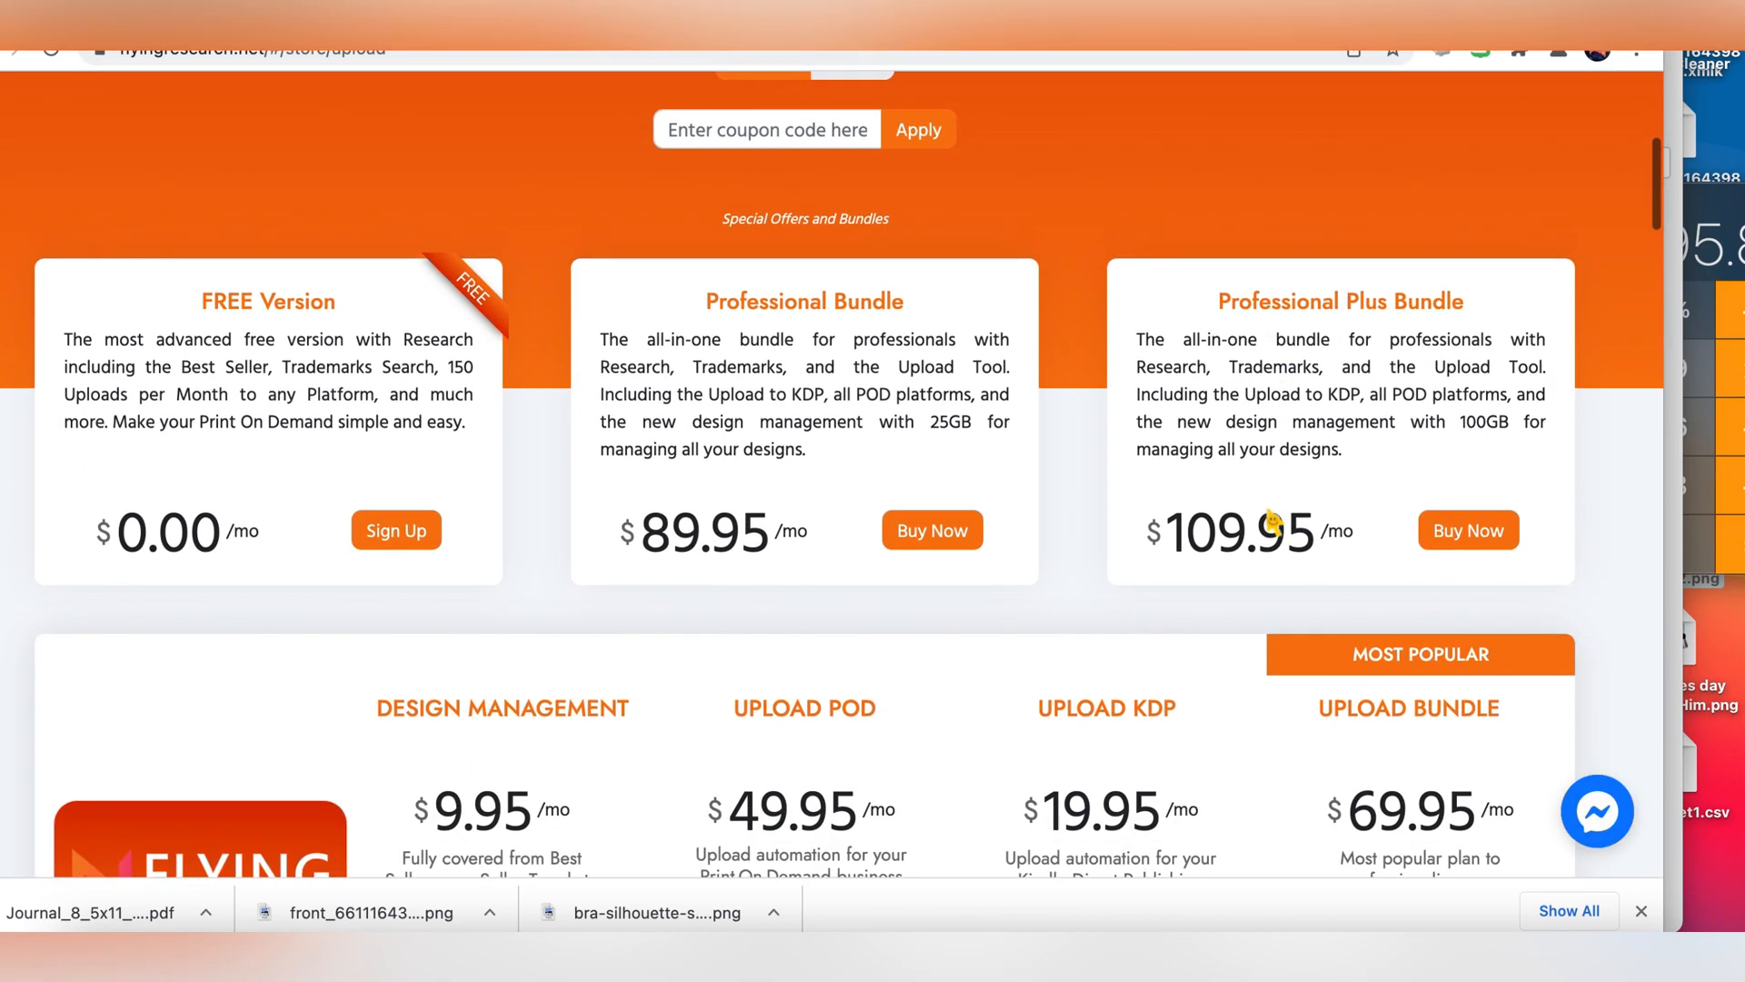
pyautogui.scroll(-1, 1273, 522)
pyautogui.scroll(-2, 1272, 520)
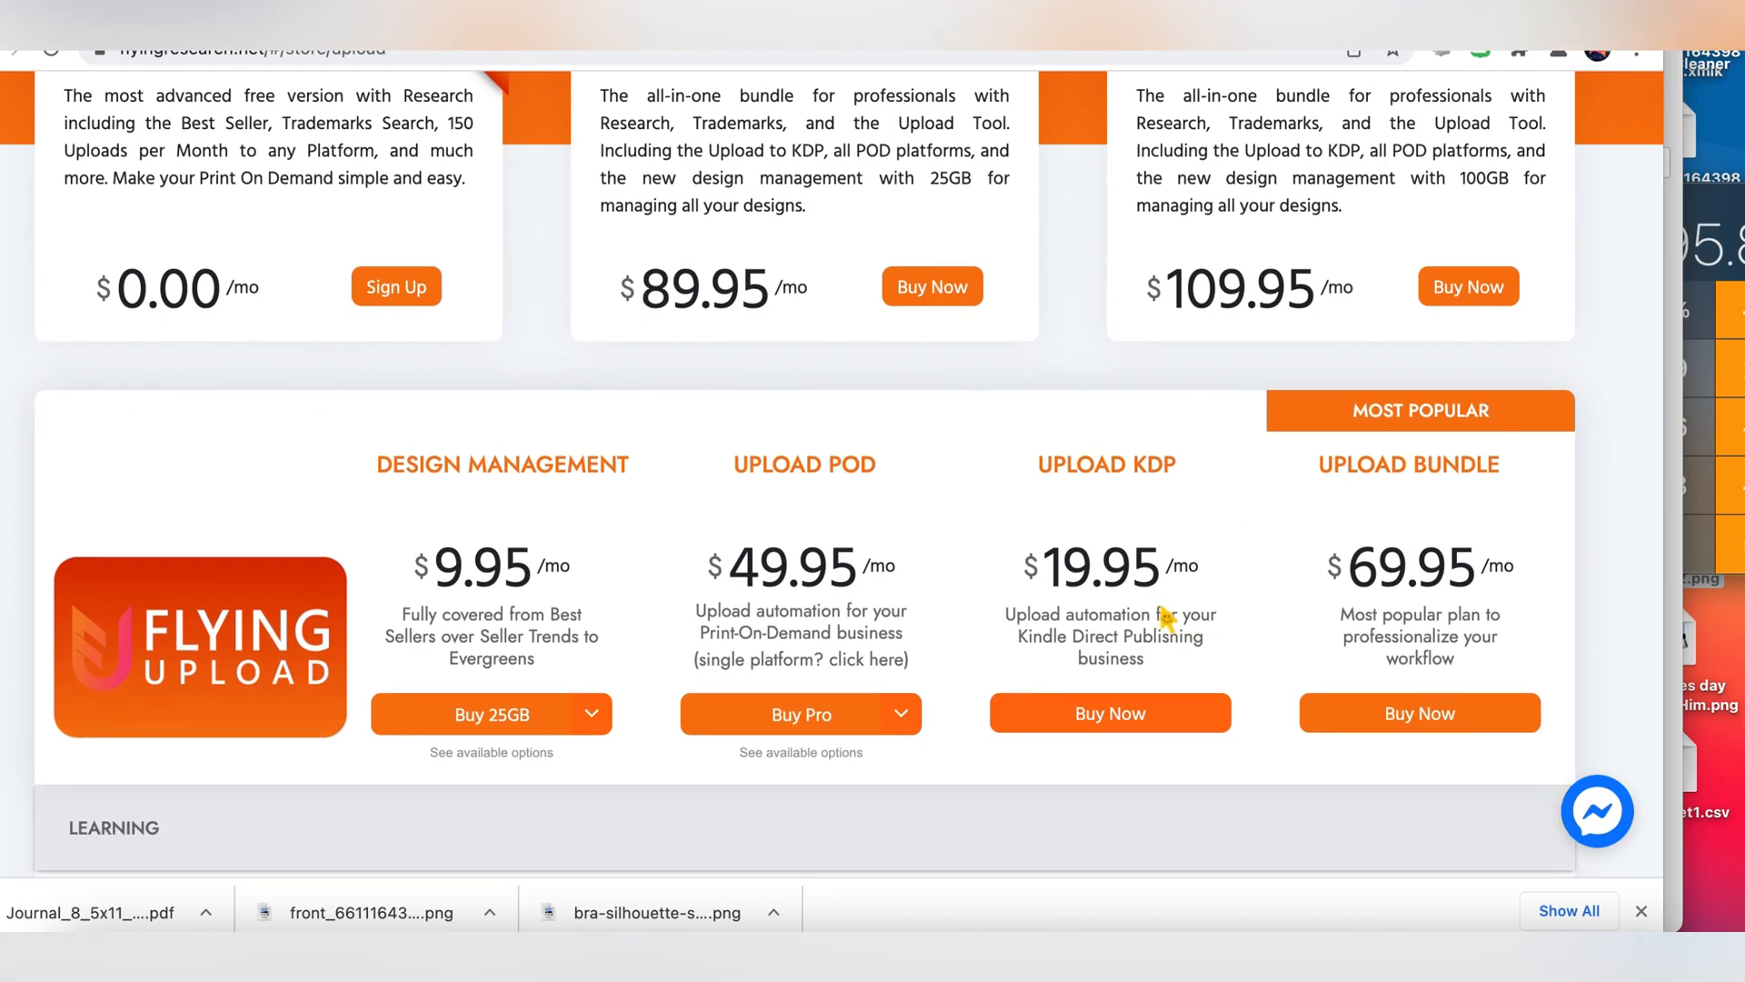
pyautogui.scroll(1, 1167, 619)
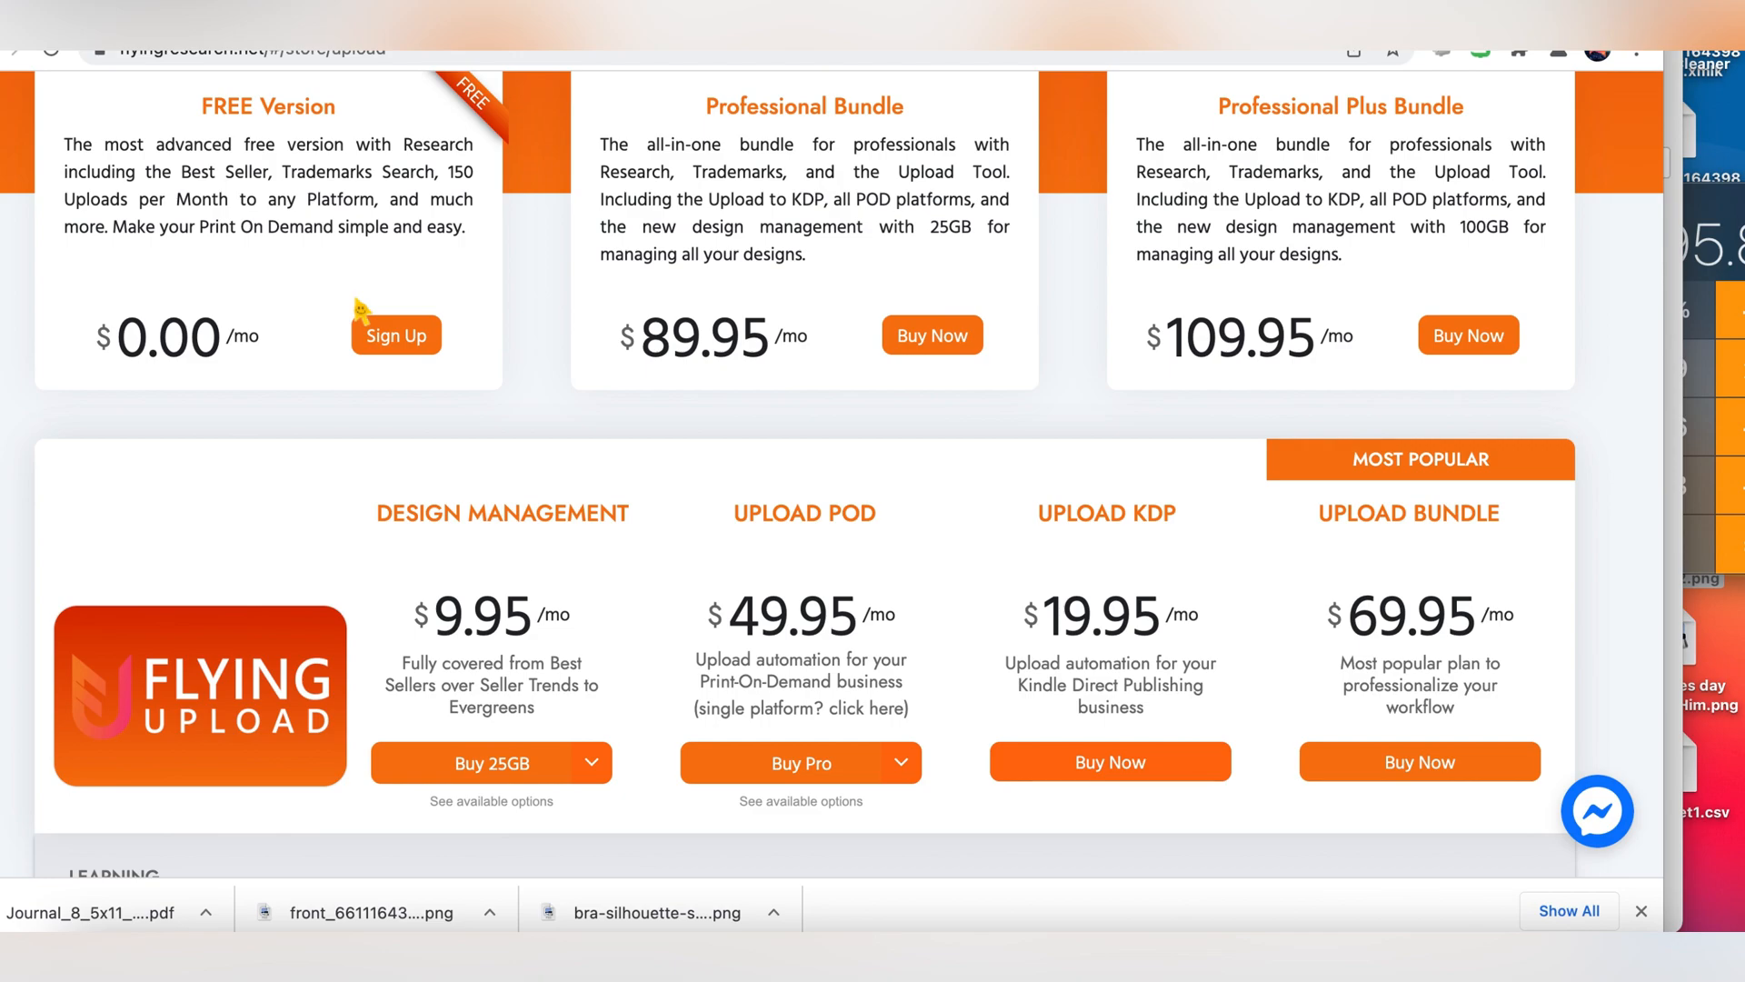